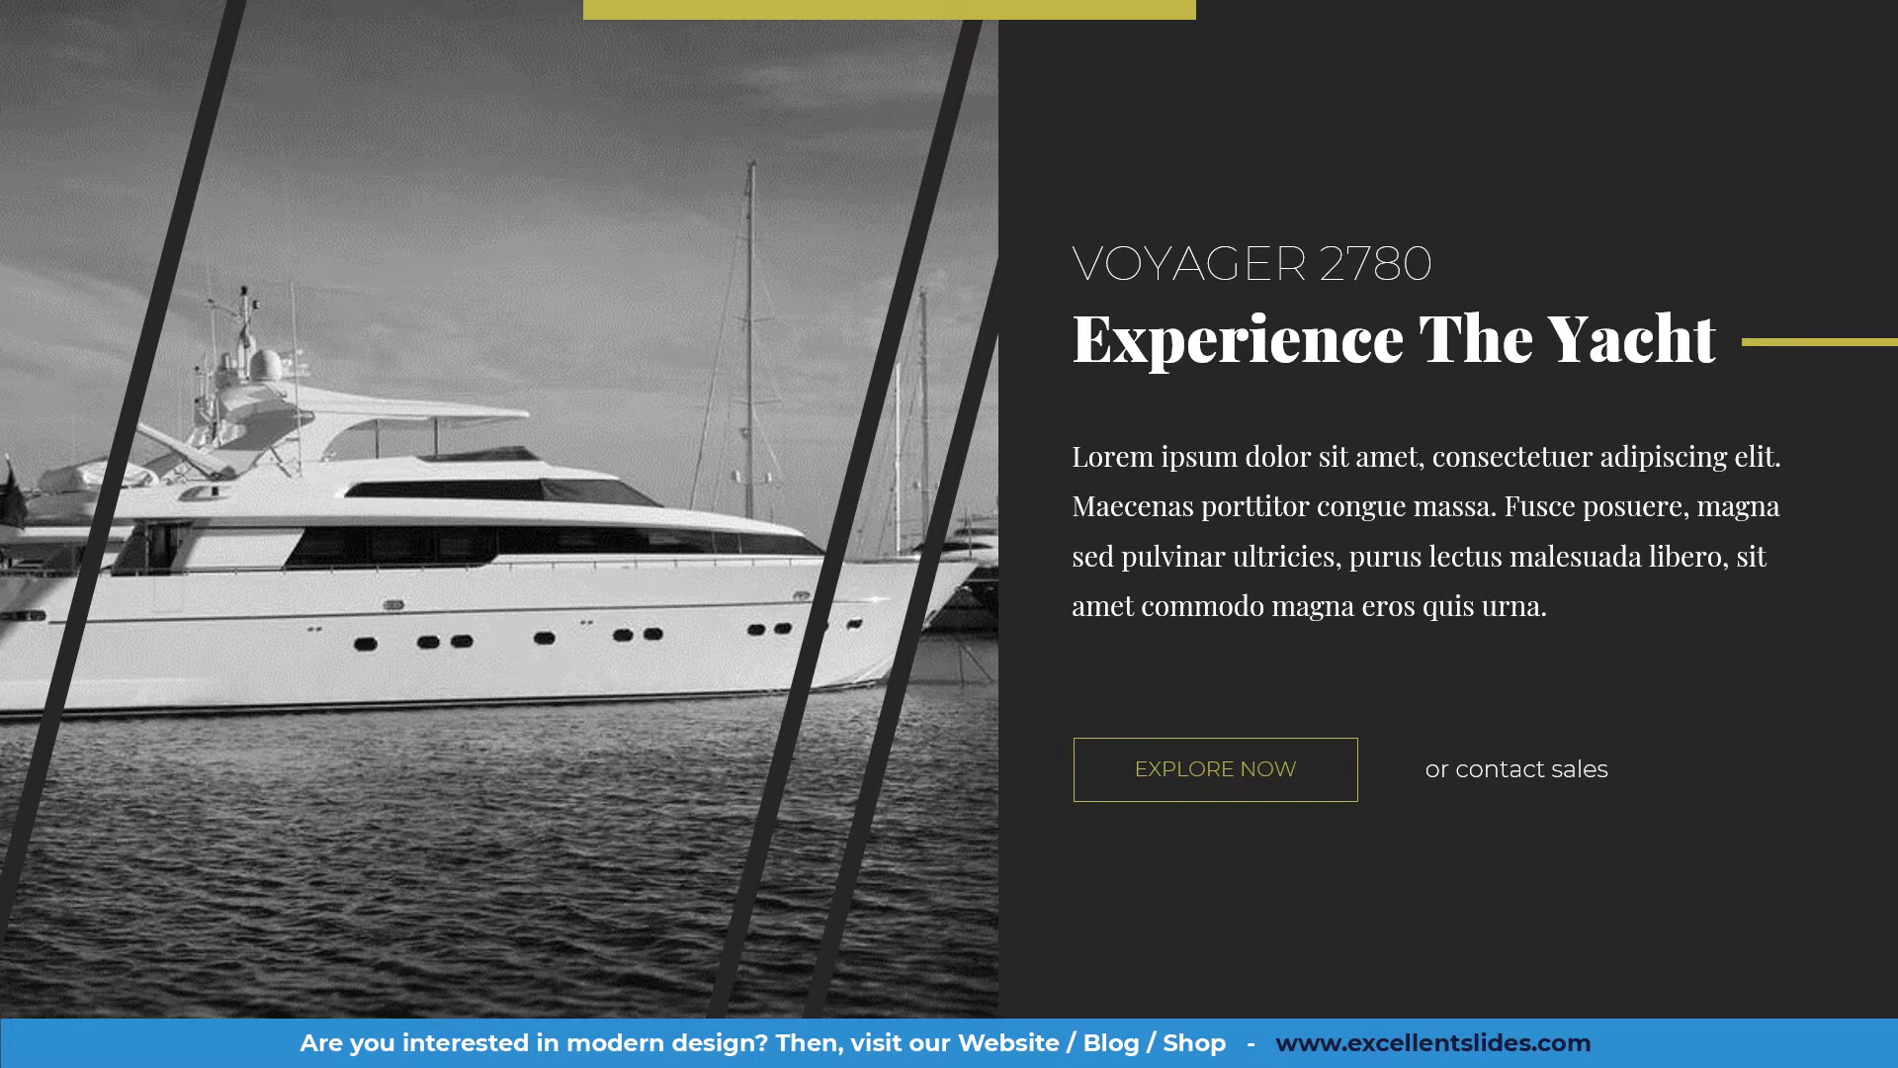
# Leave the slide show and insert a new blank slide 2 after the yacht slide.
pyautogui.press('Escape')
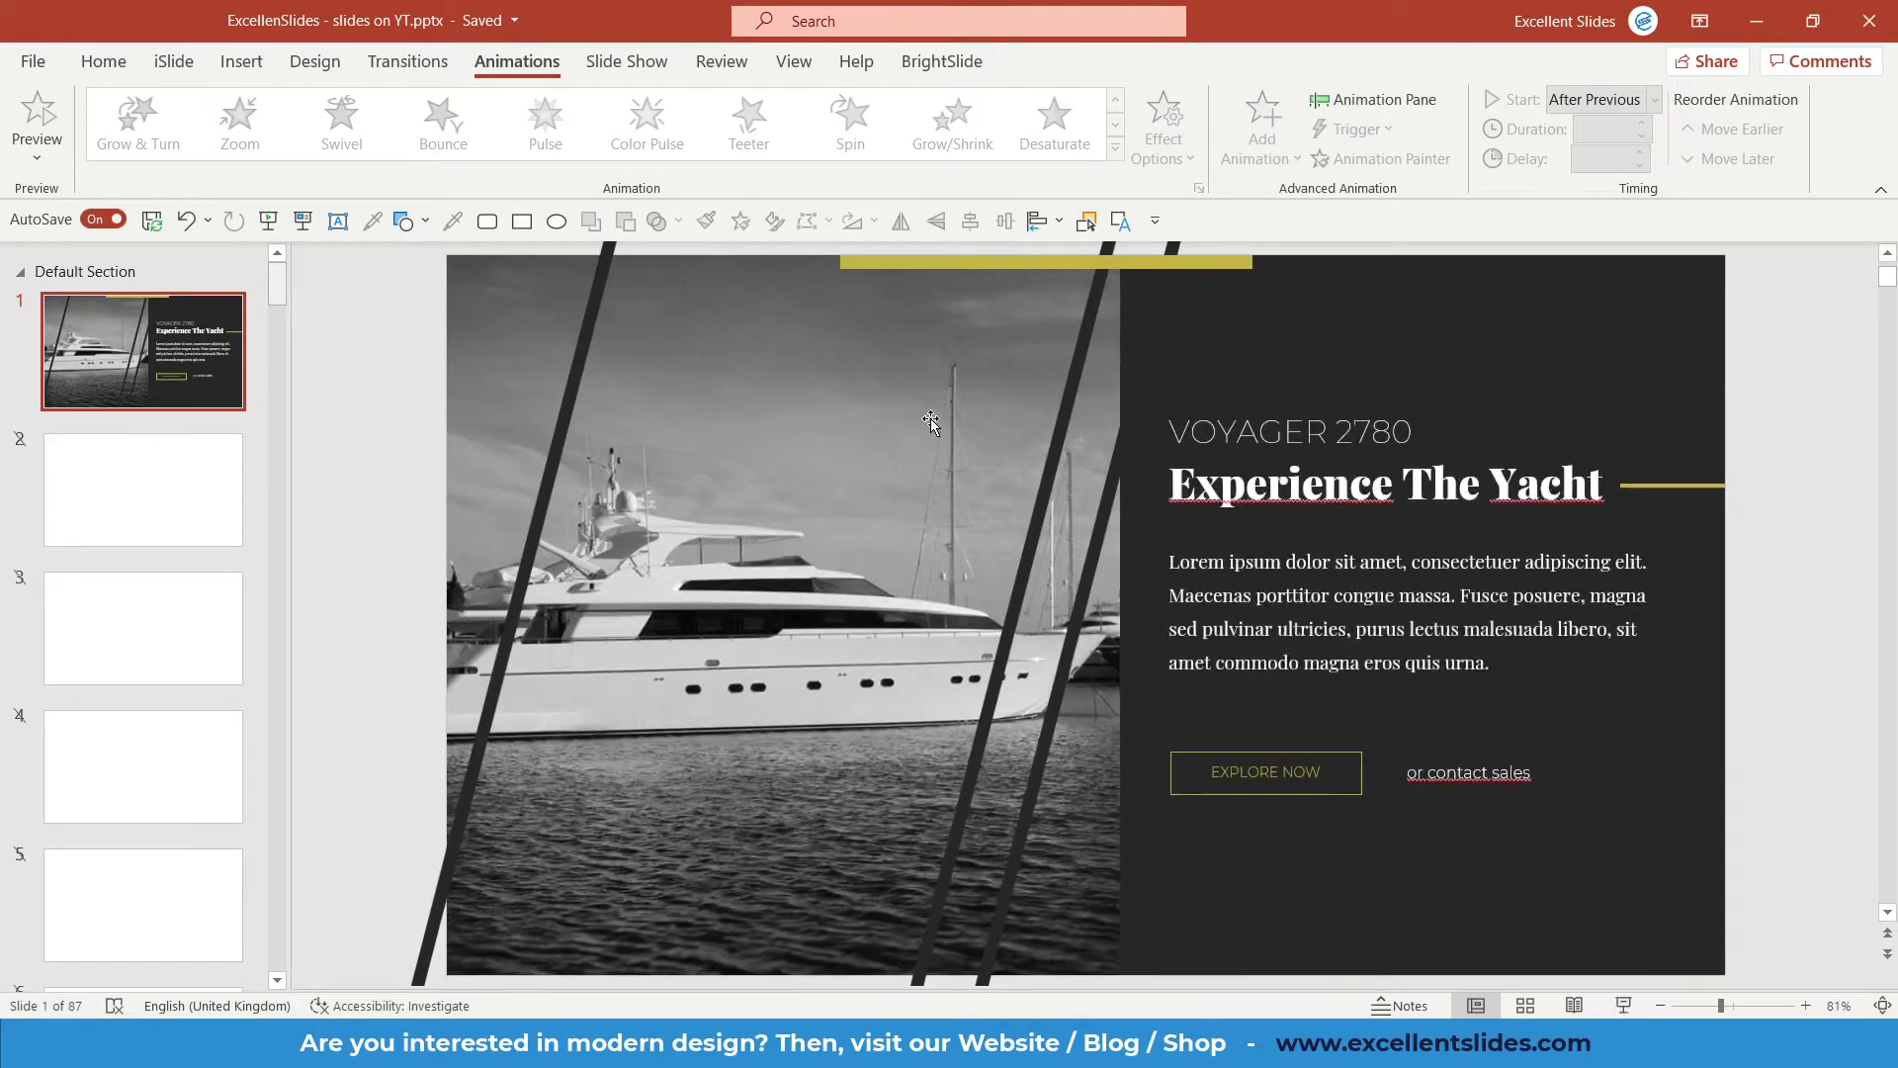
pyautogui.rightClick(138, 424)
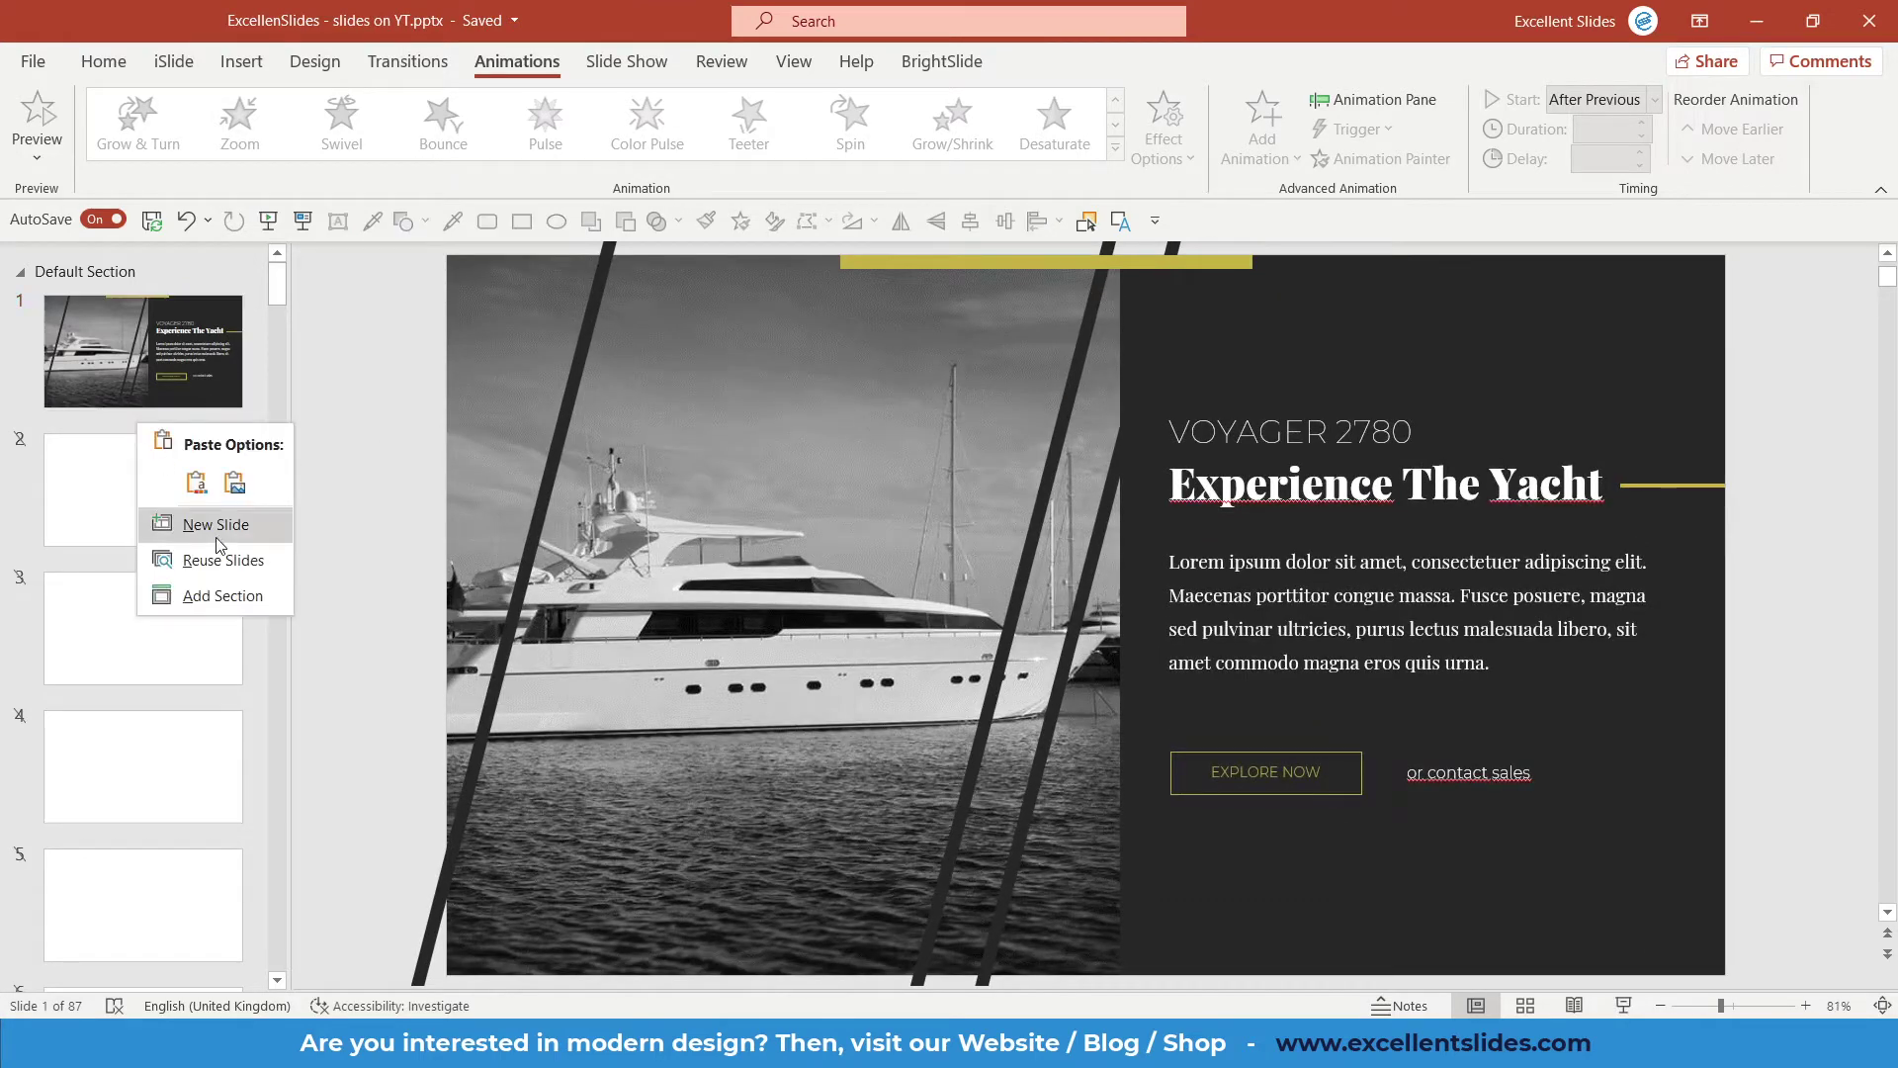
pyautogui.click(188, 513)
pyautogui.click(139, 388)
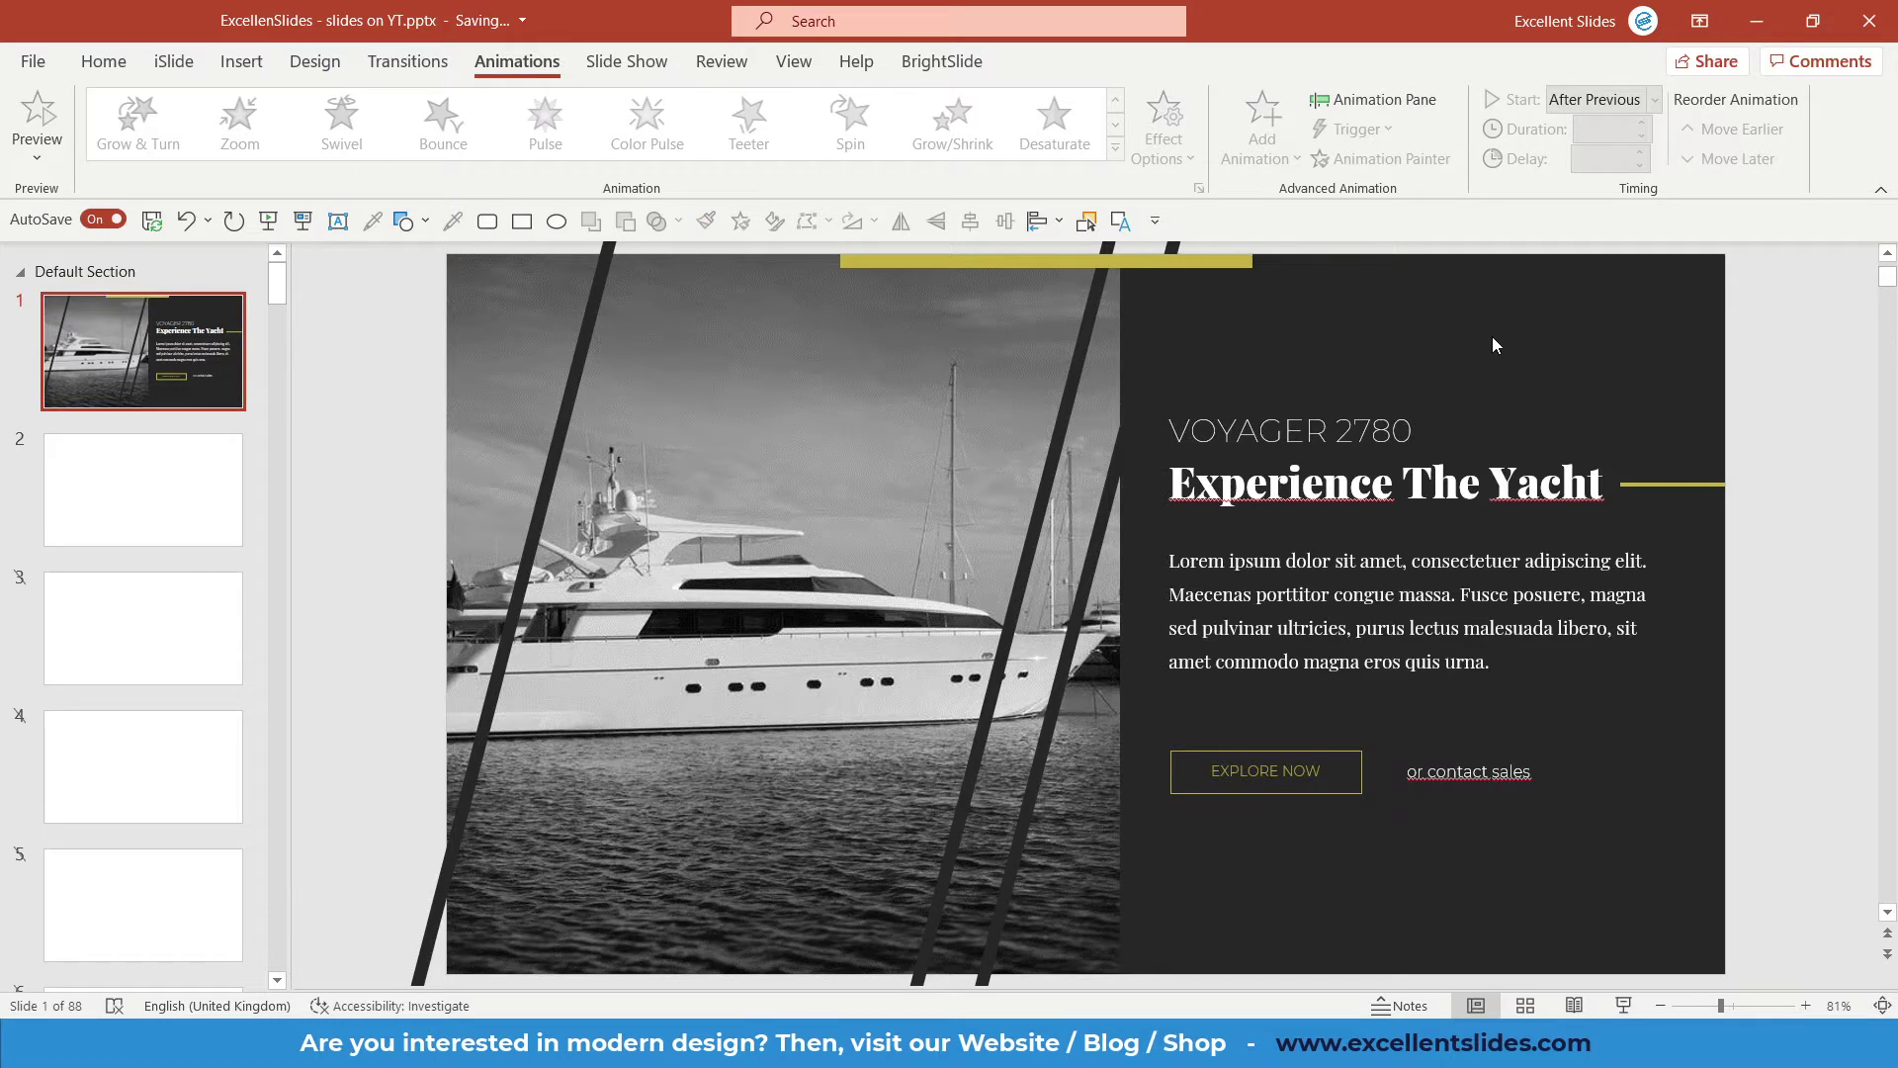
pyautogui.click(211, 466)
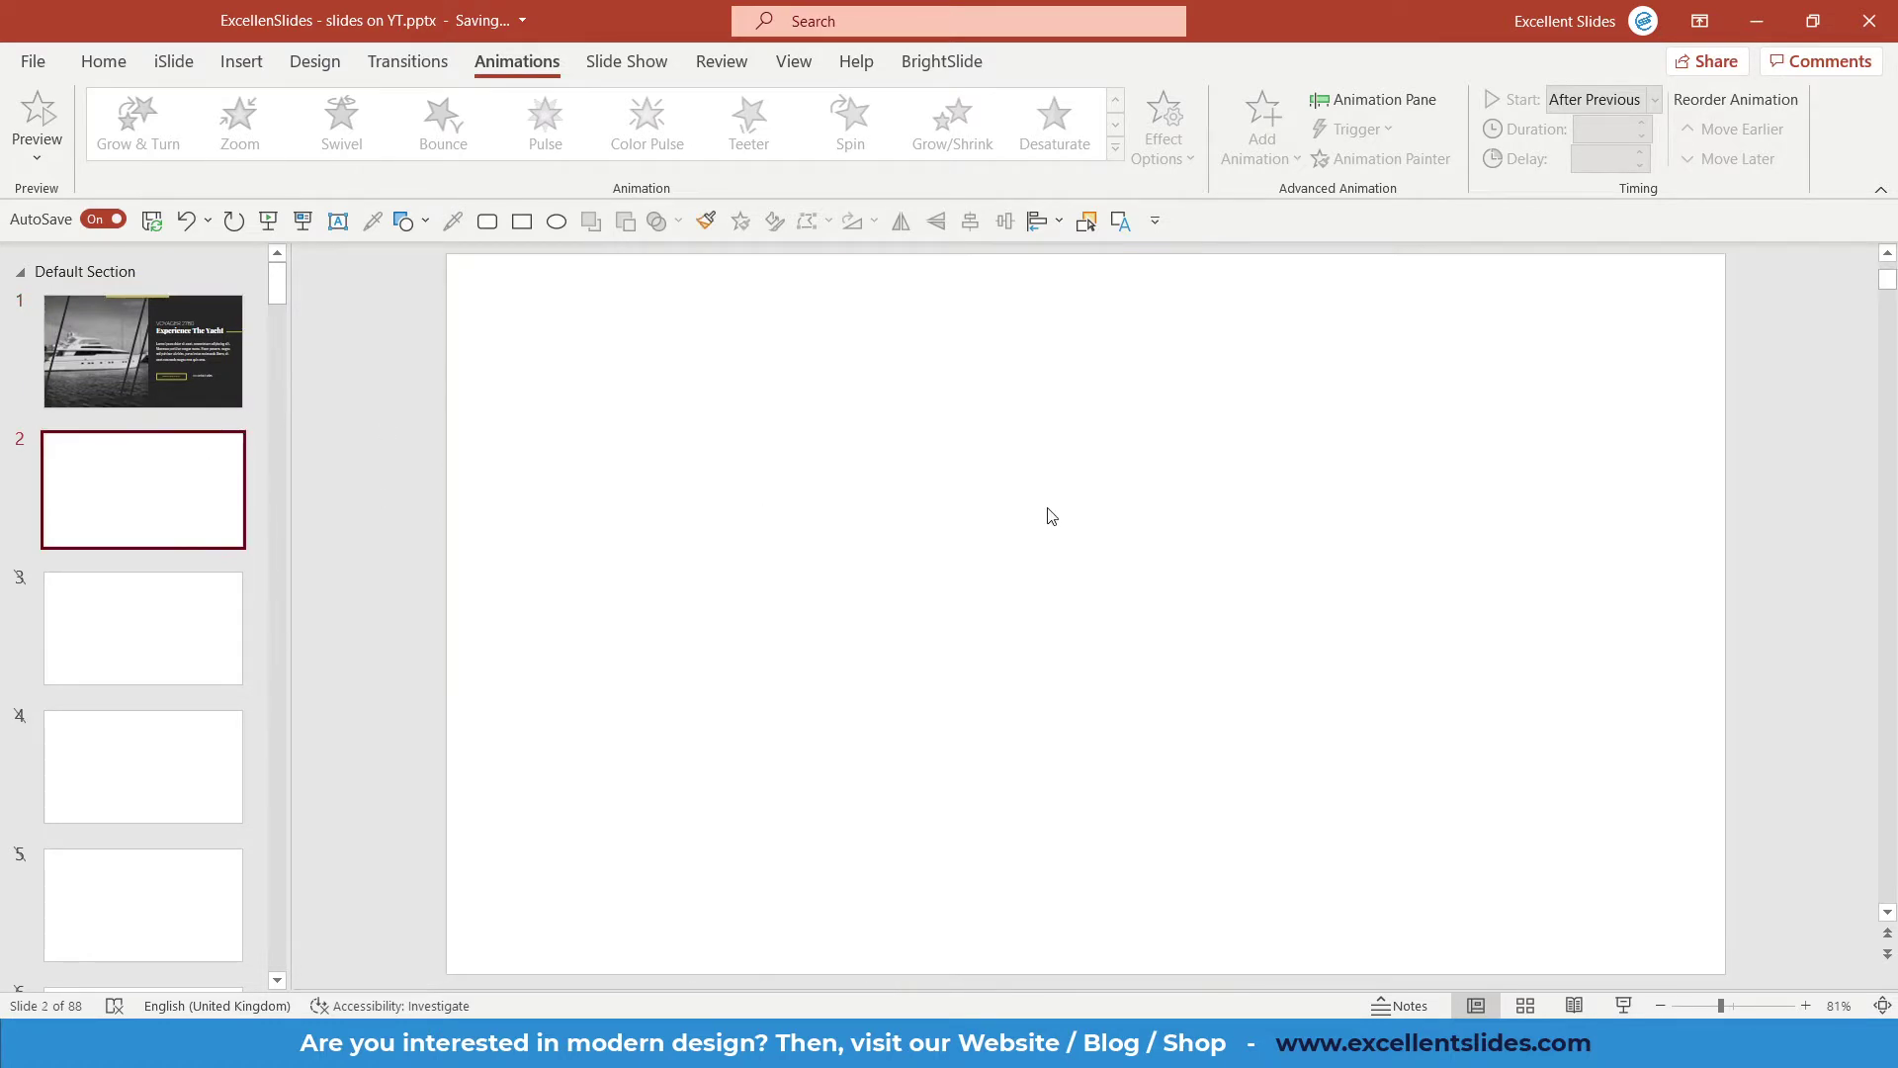
# Give slide 2 a solid Black, Text 1, Lighter 15% background after briefly trying pure black.
pyautogui.rightClick(1046, 509)
pyautogui.click(1155, 758)
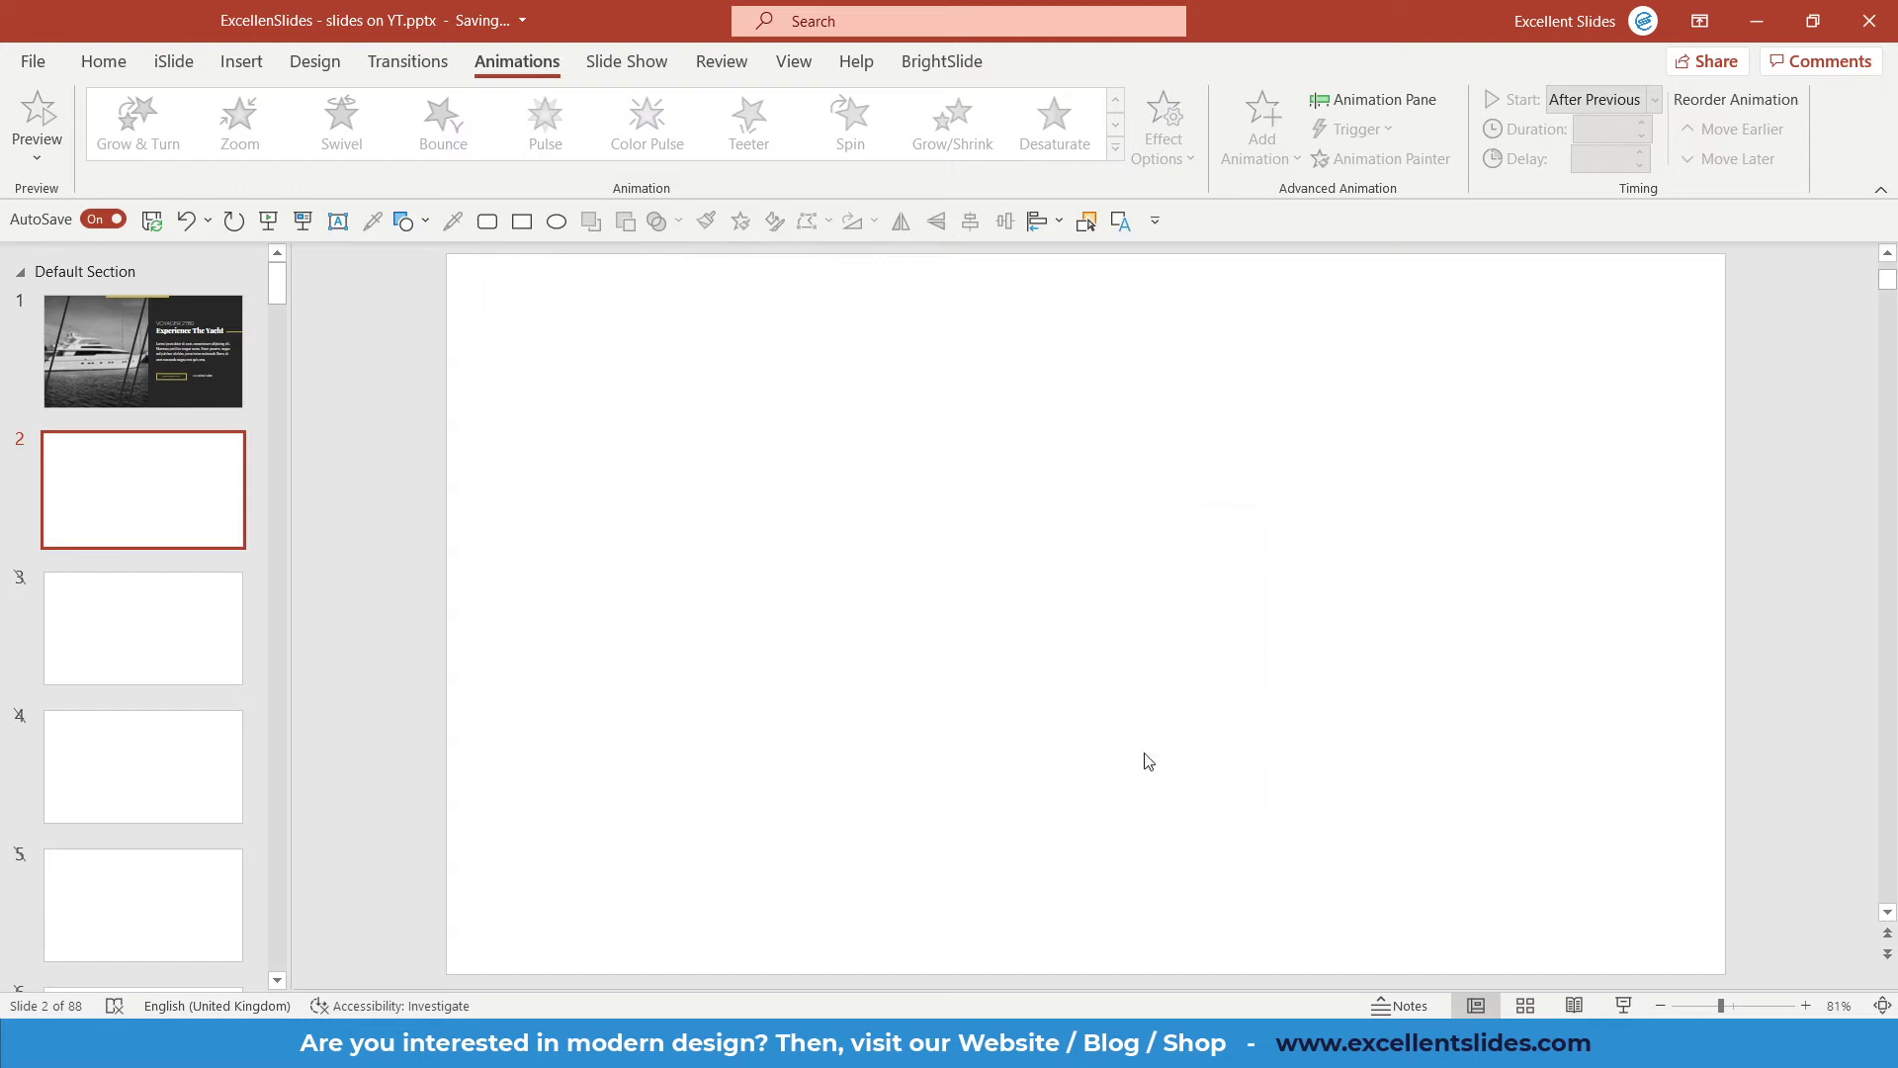
pyautogui.click(1835, 568)
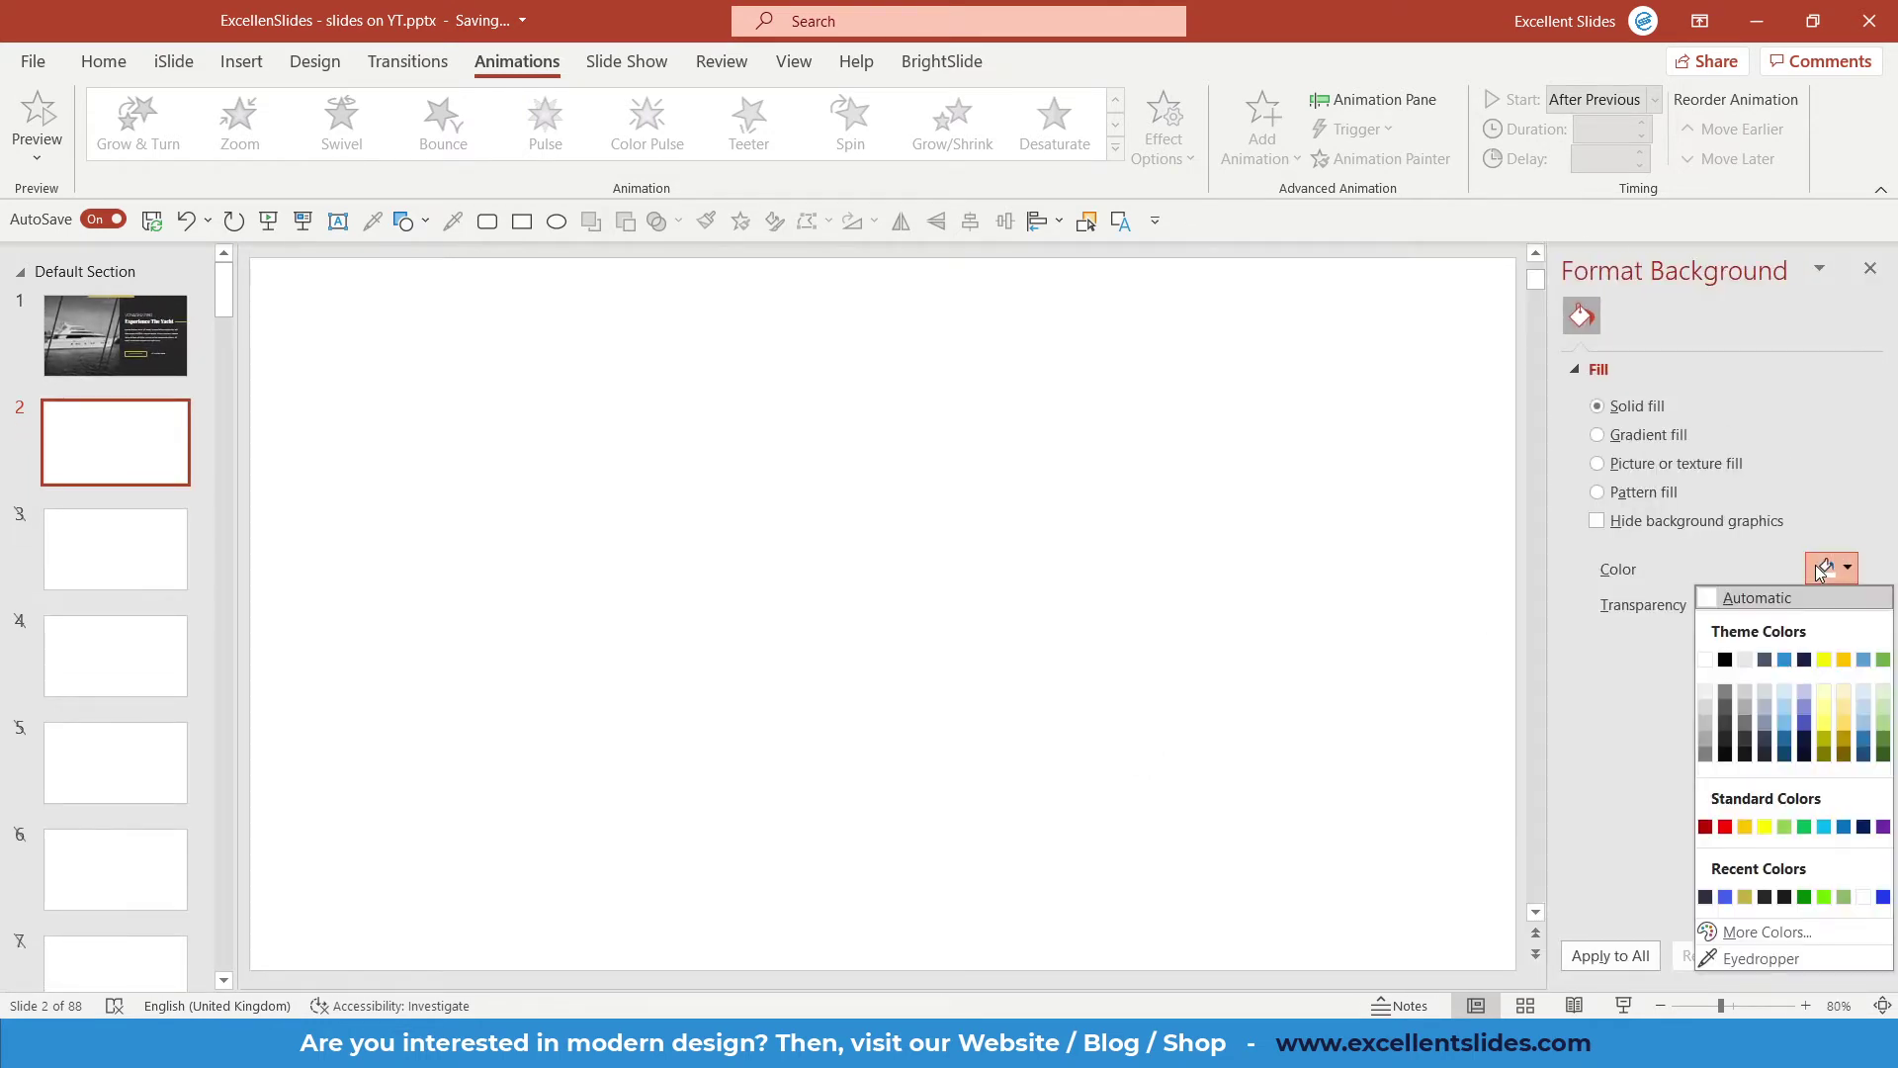
pyautogui.click(1727, 741)
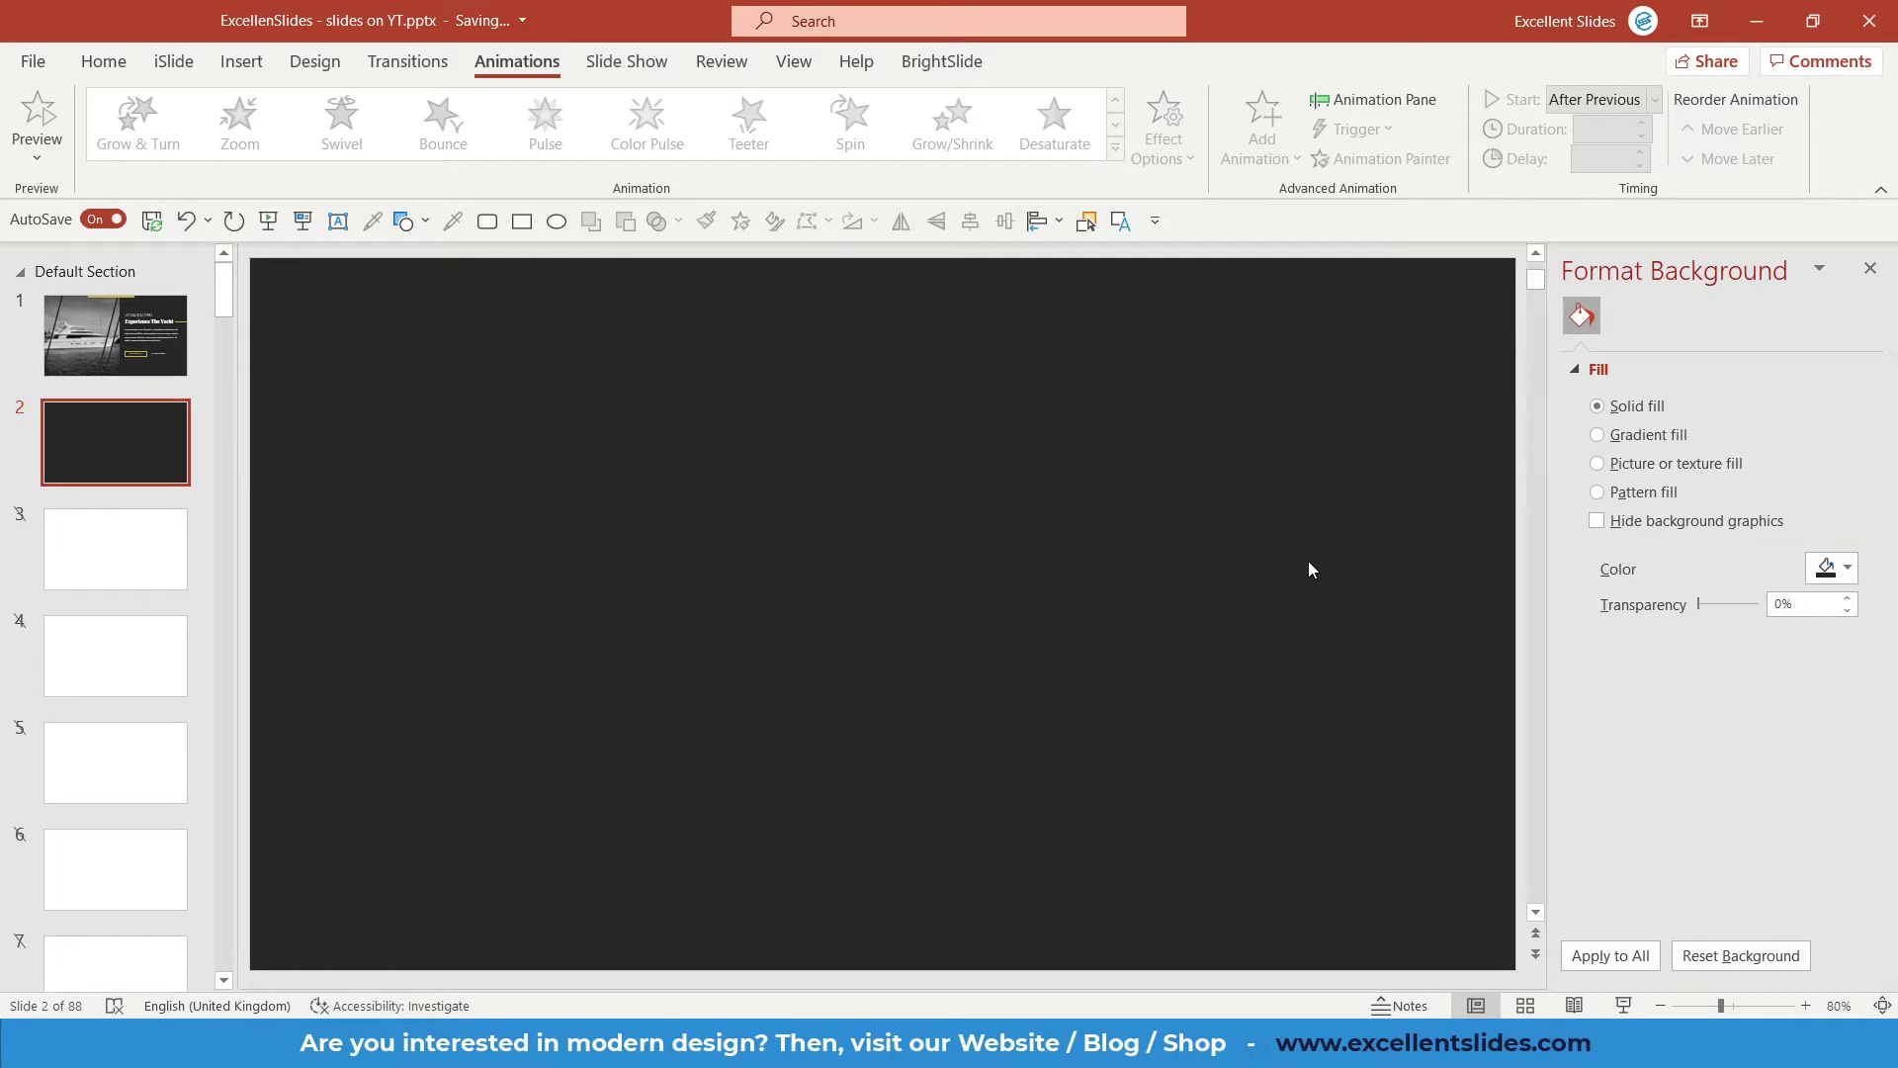
pyautogui.click(1835, 567)
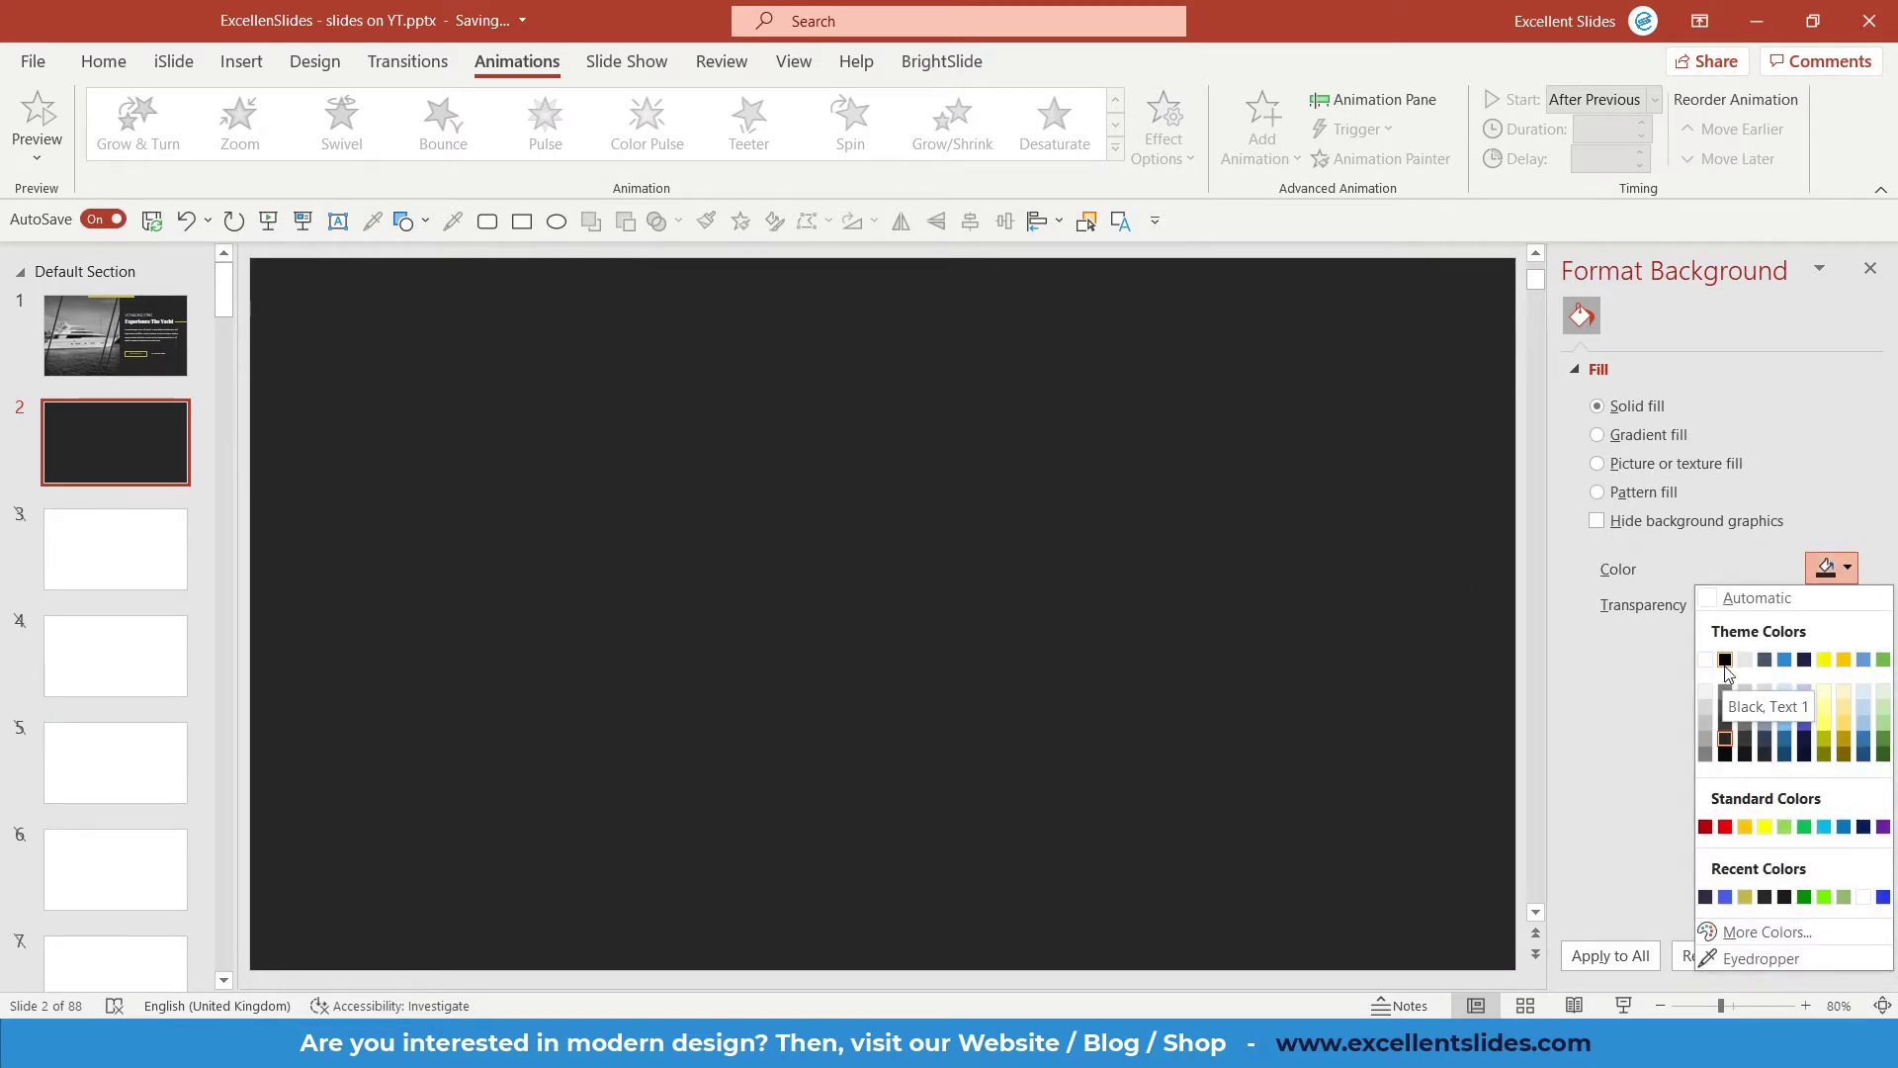
pyautogui.click(1725, 659)
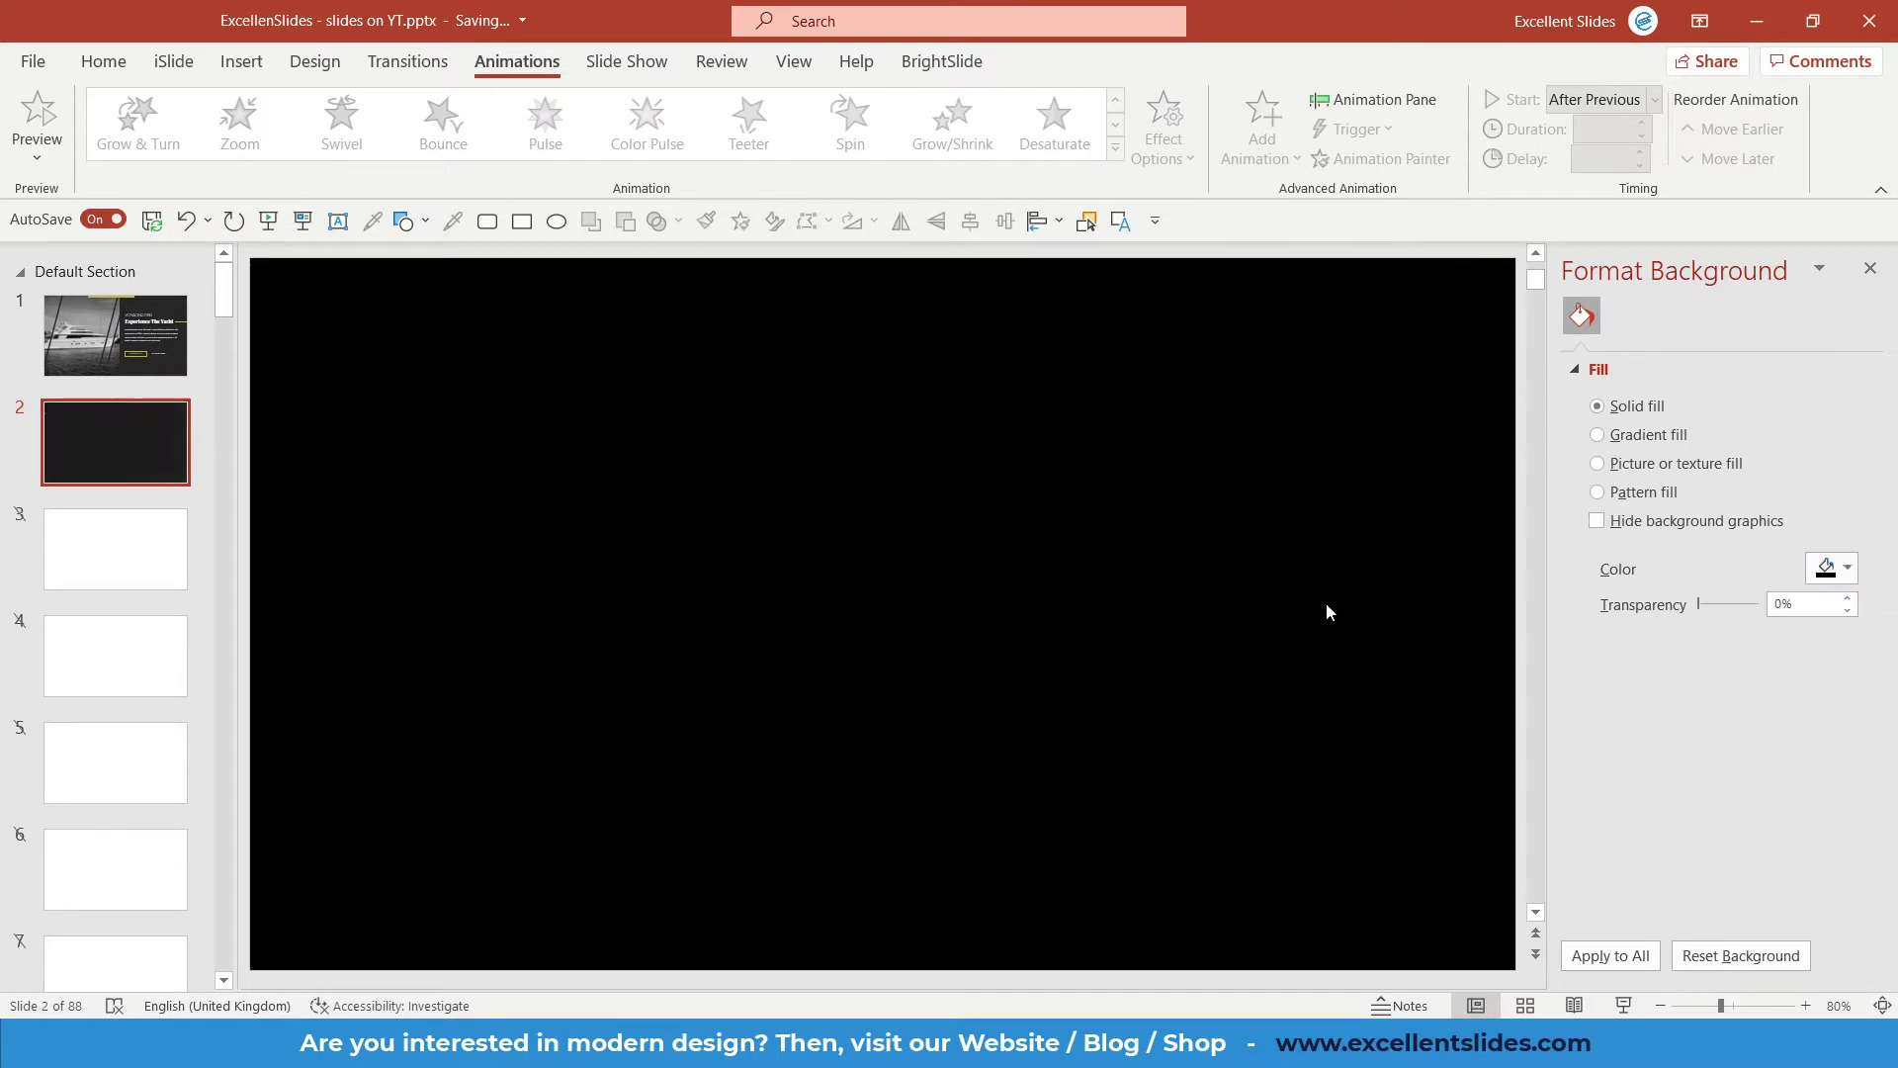
pyautogui.click(1845, 569)
pyautogui.click(1725, 738)
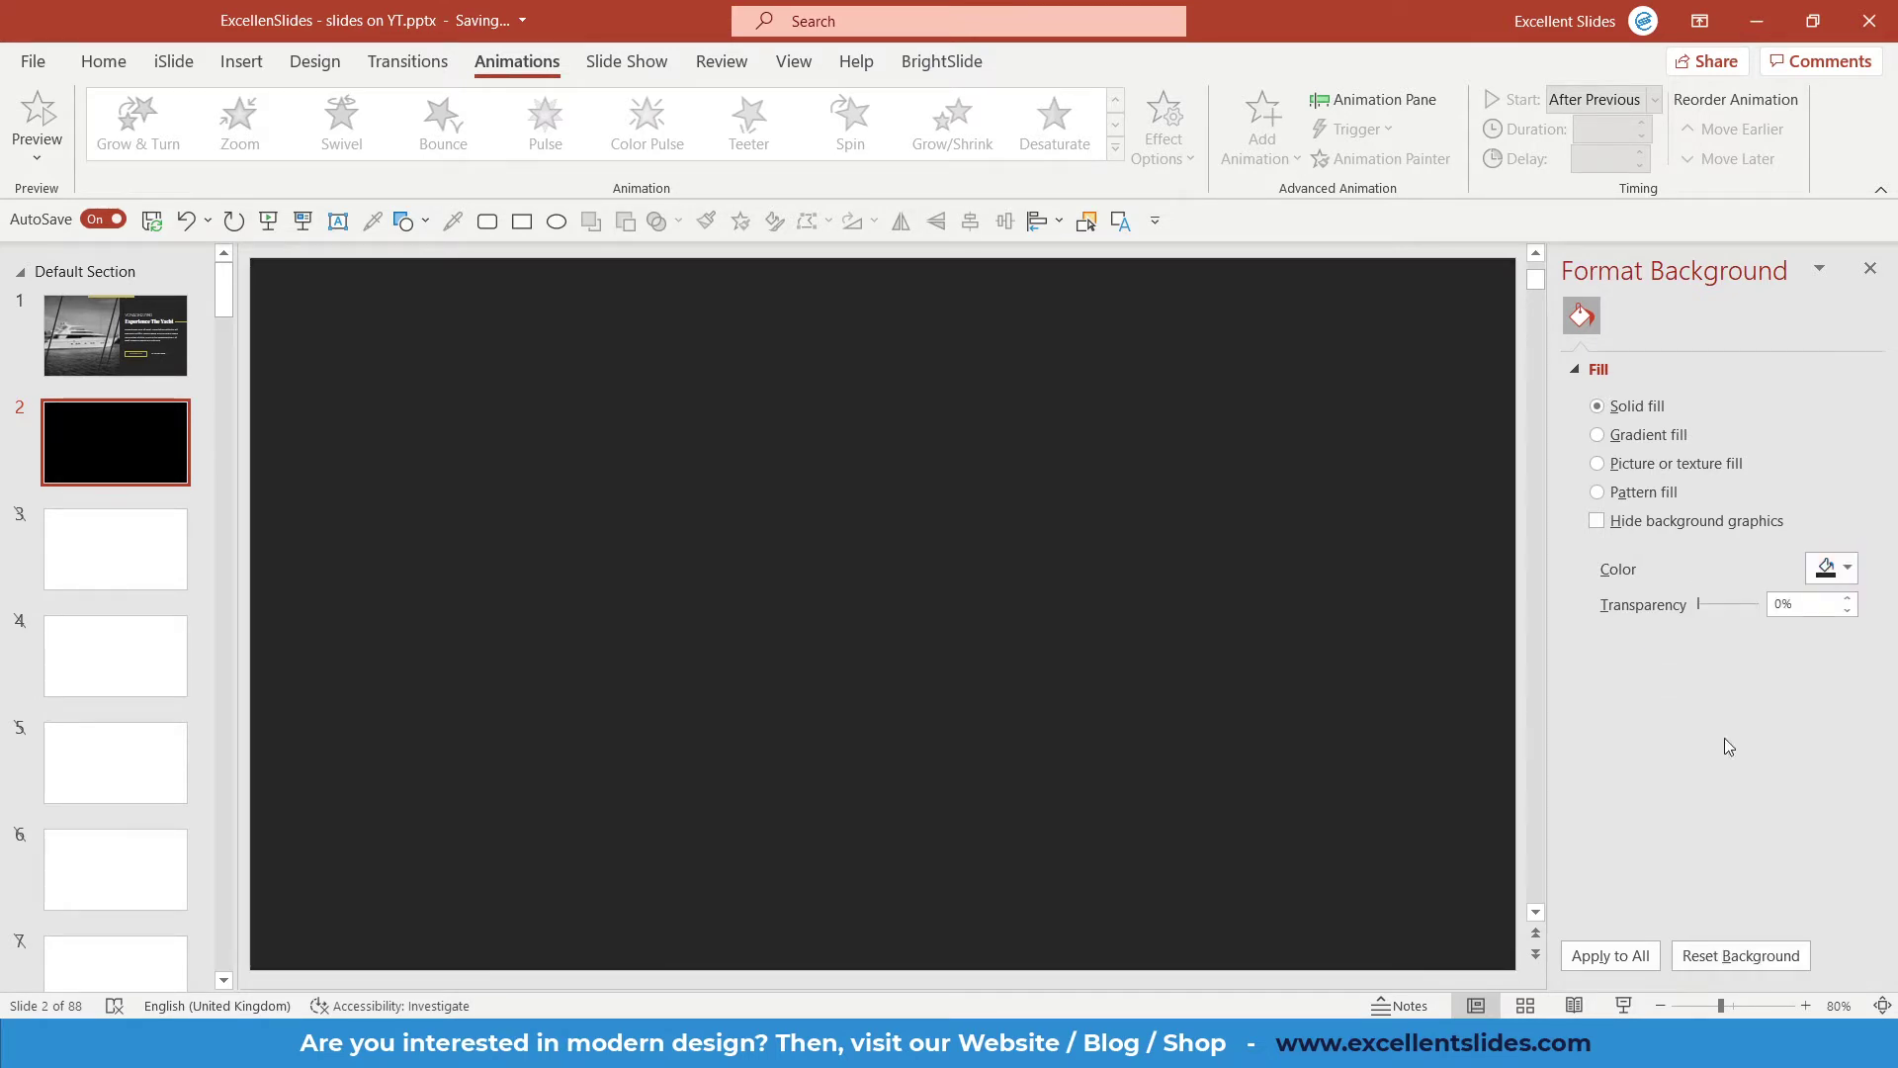
pyautogui.scroll(-3, 1125, 543)
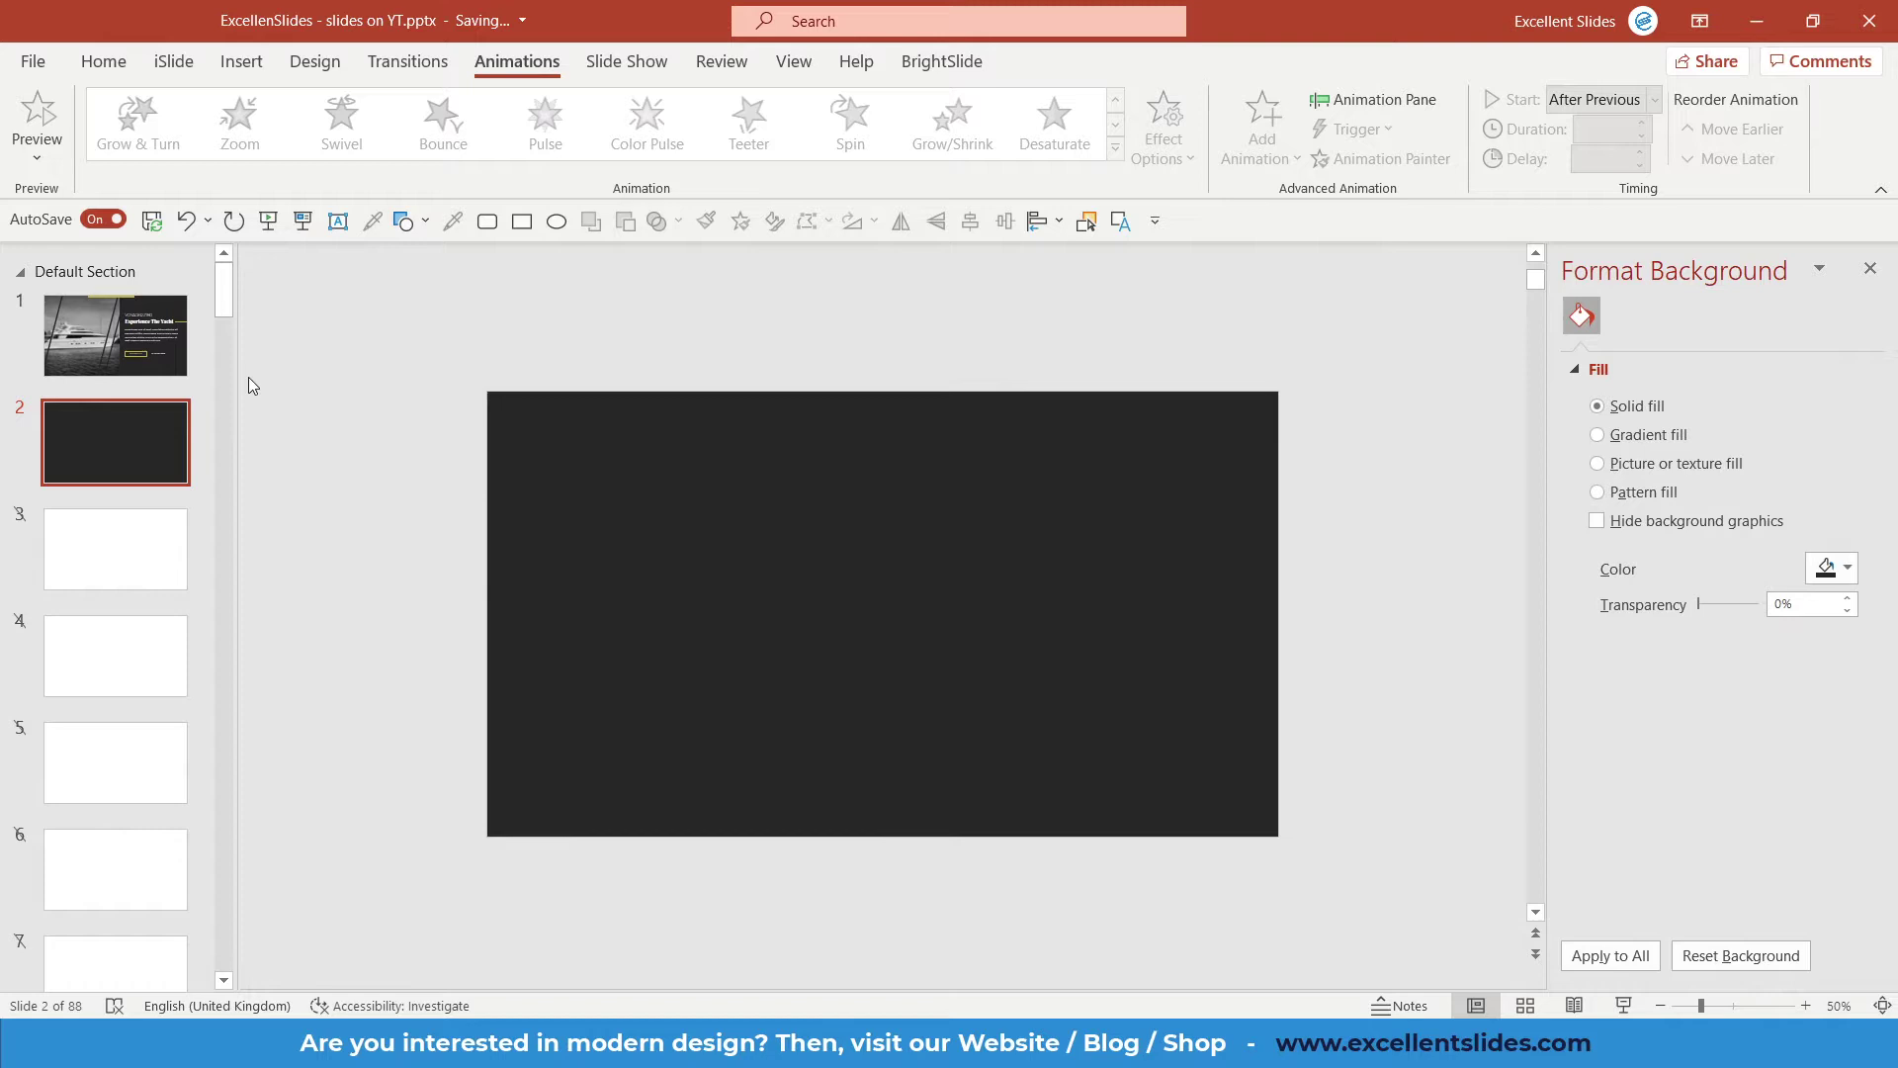
# Copy the black-and-white yacht photo from slide 1 and paste it onto slide 2.
pyautogui.click(143, 357)
pyautogui.scroll(3, 719, 477)
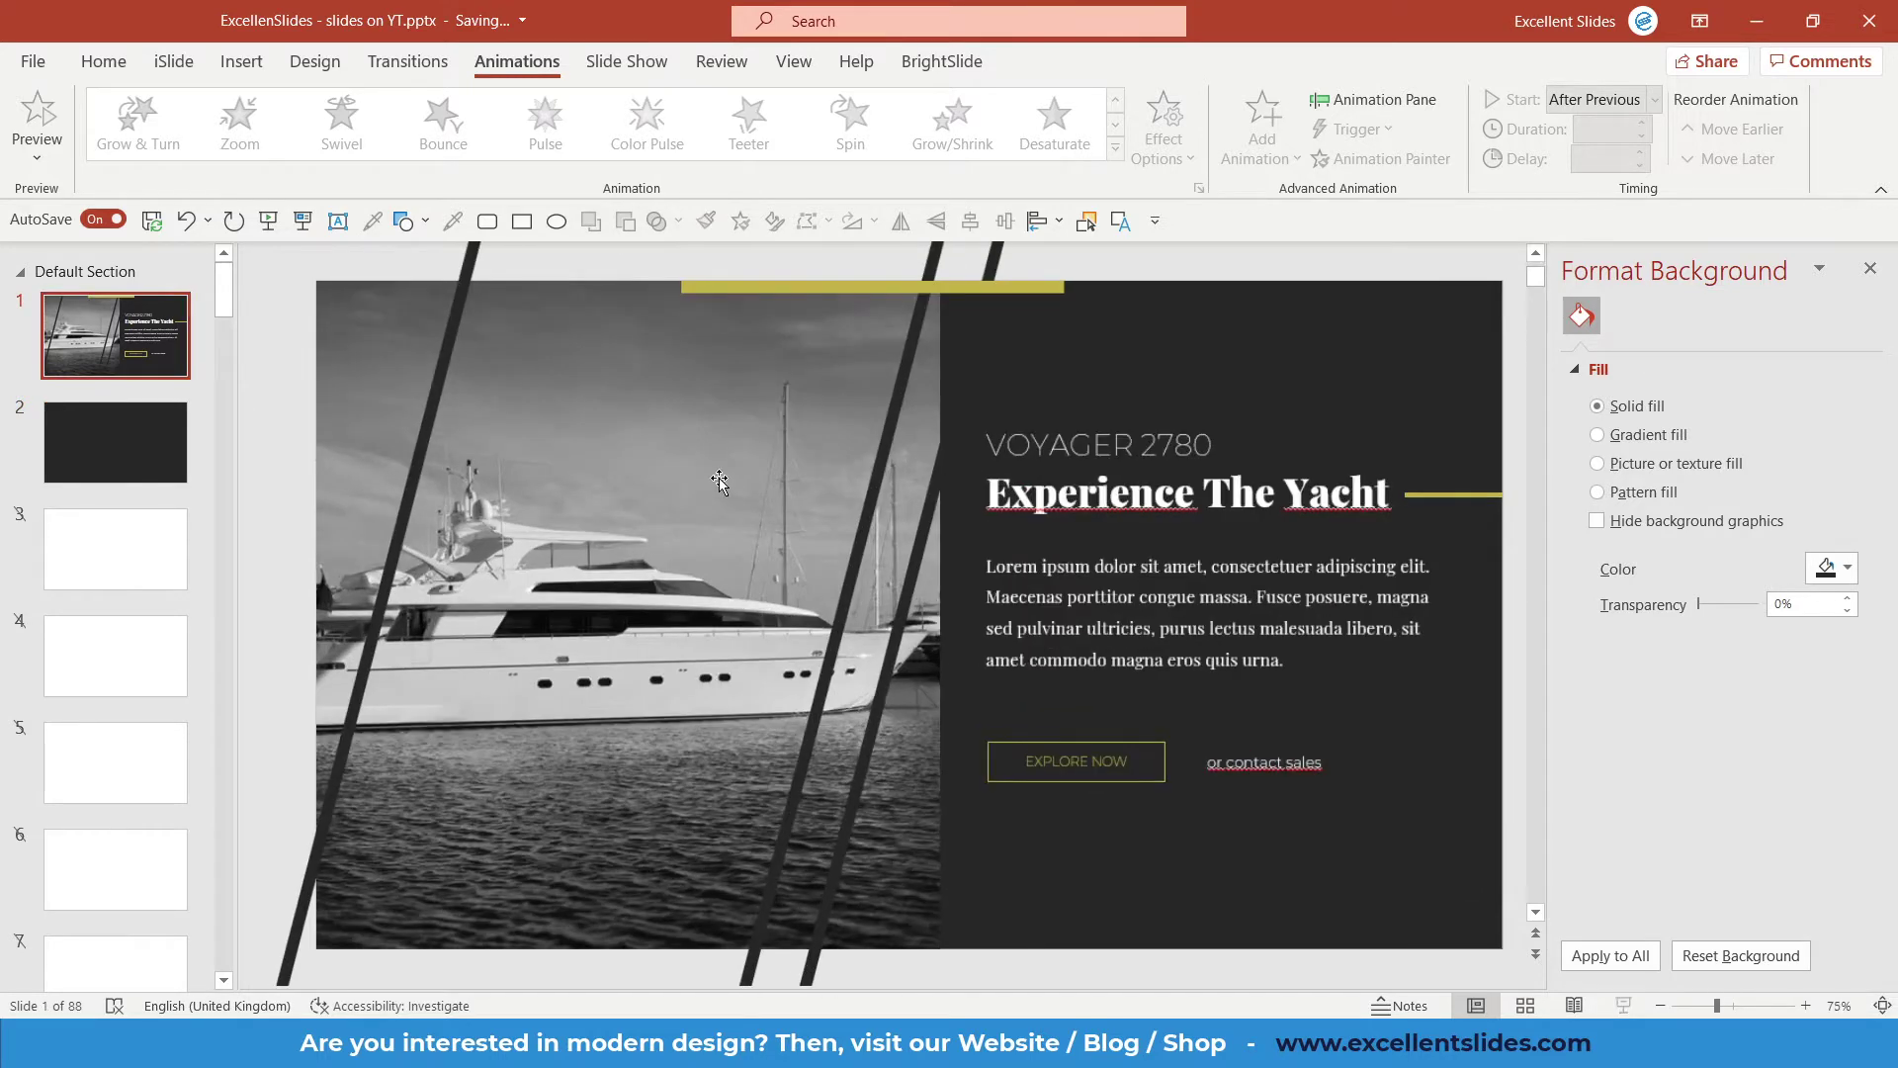
pyautogui.click(720, 477)
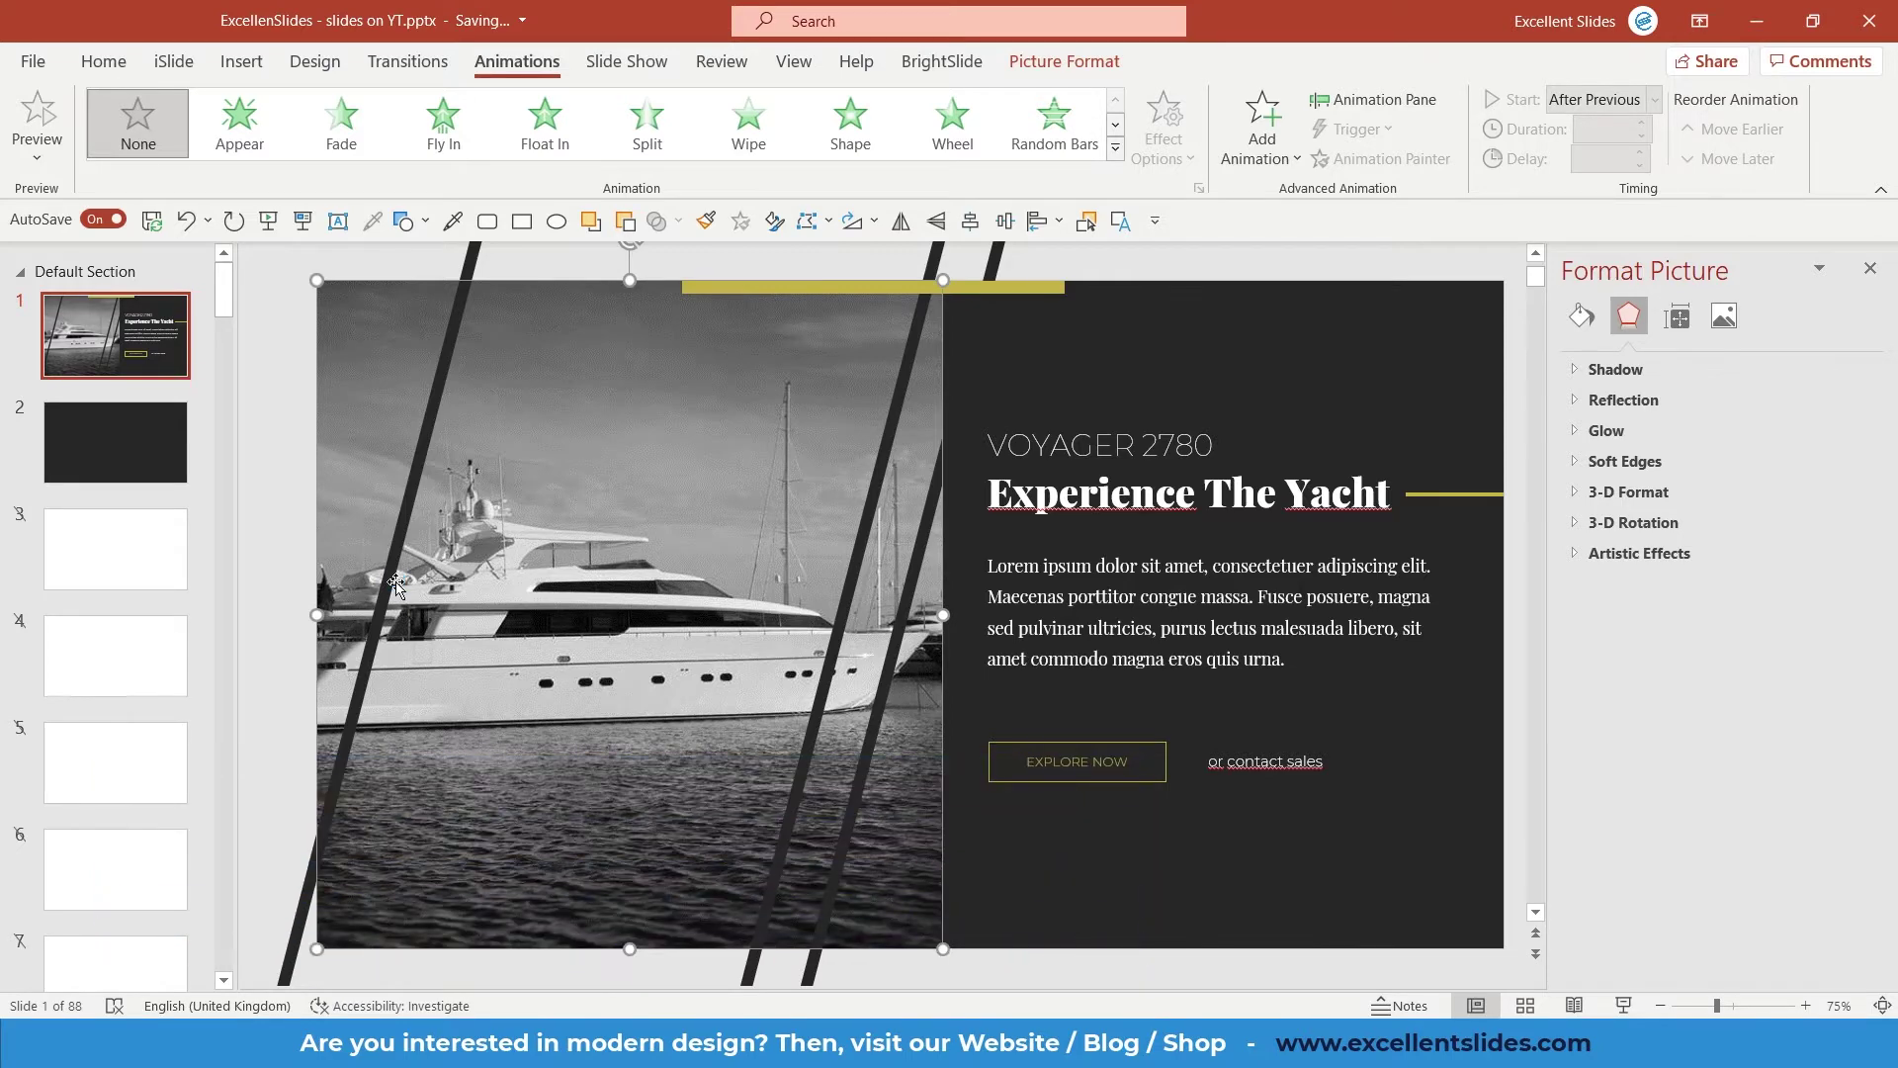
pyautogui.click(103, 441)
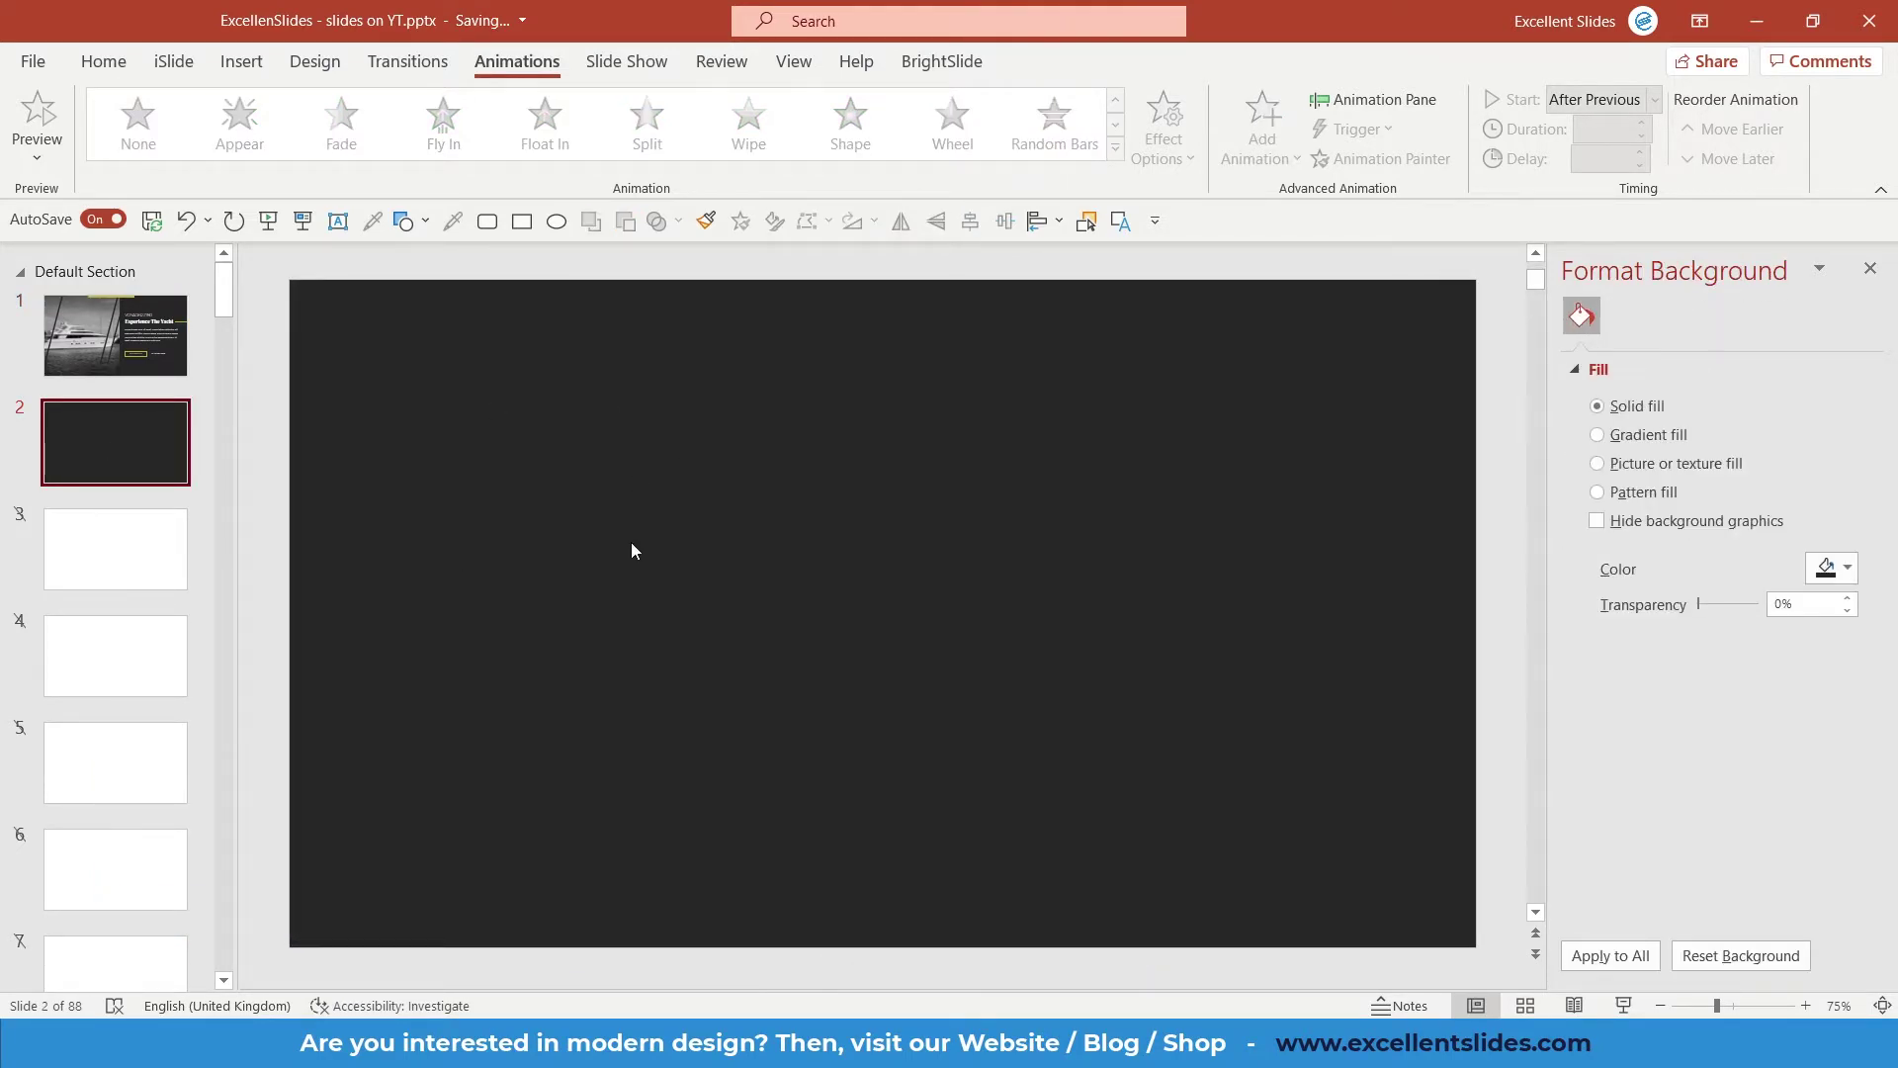
pyautogui.hotkey('ctrl', 'v')
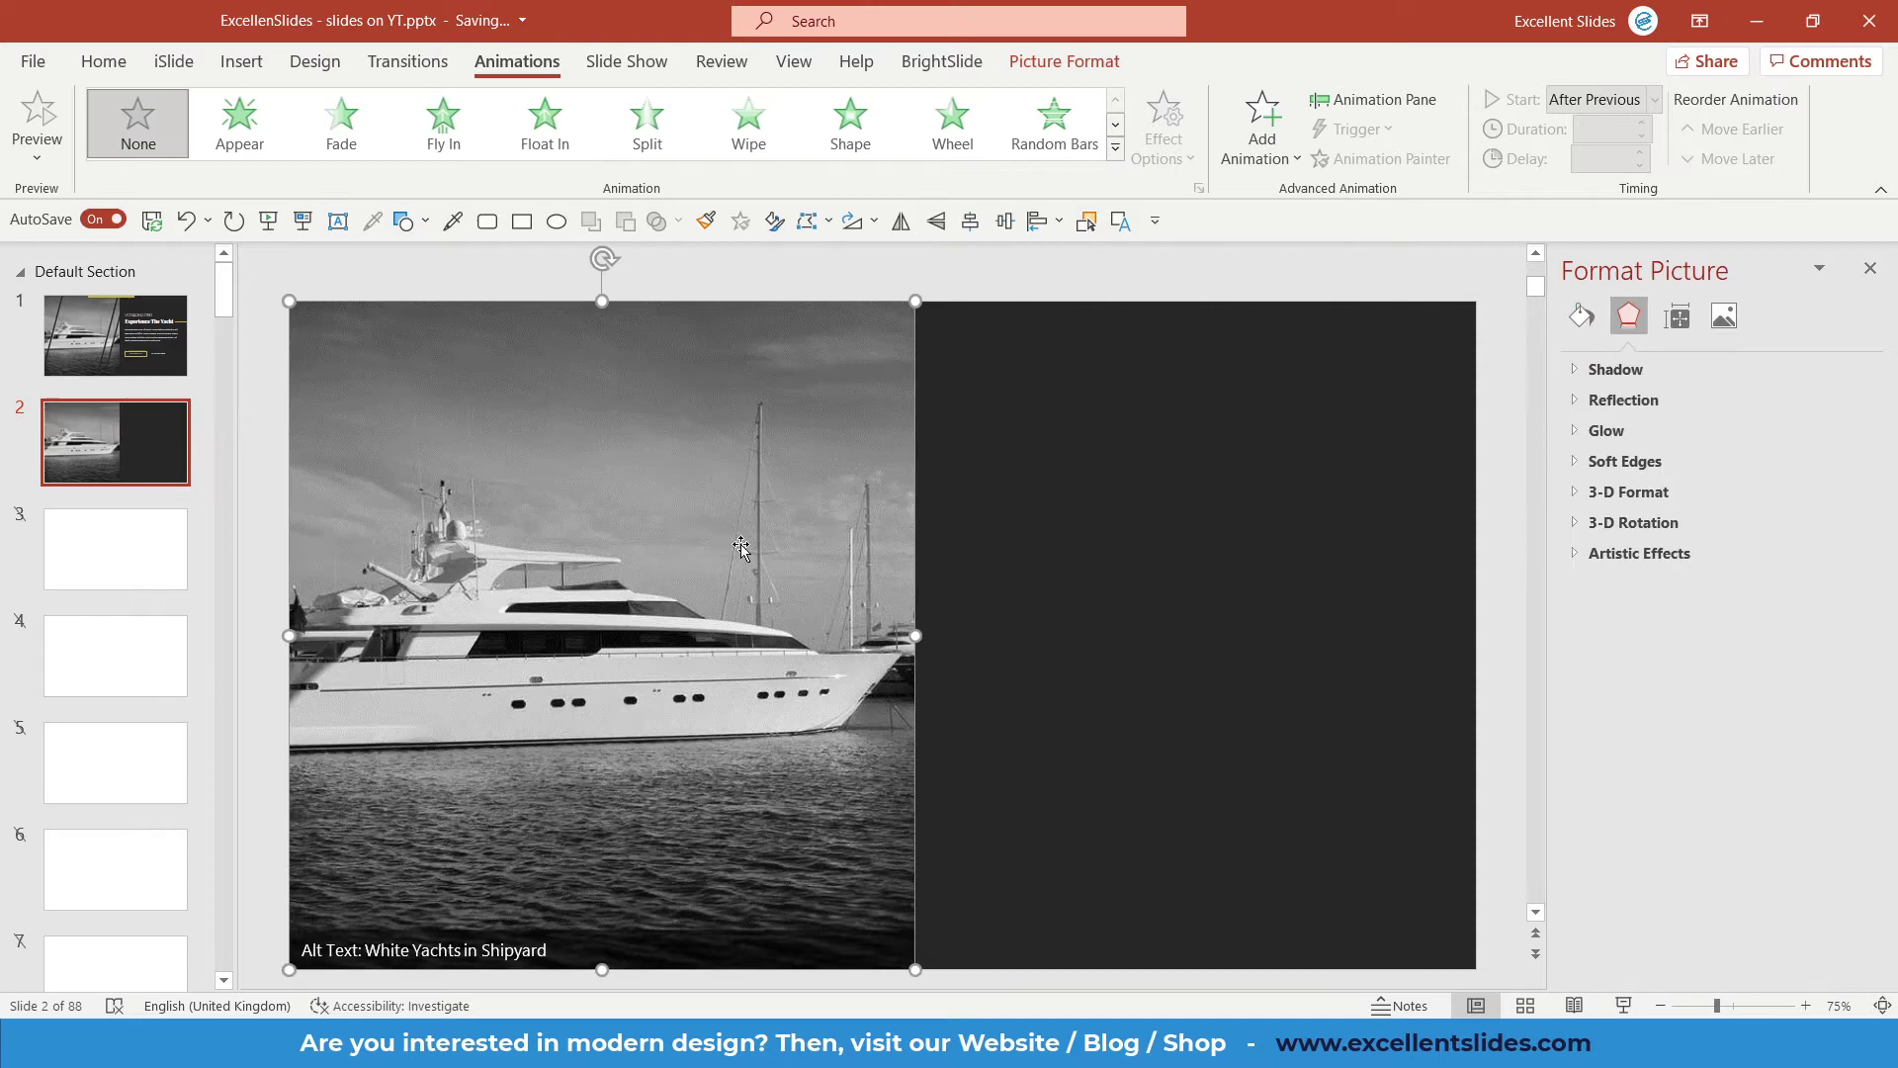
pyautogui.scroll(-1, 761, 662)
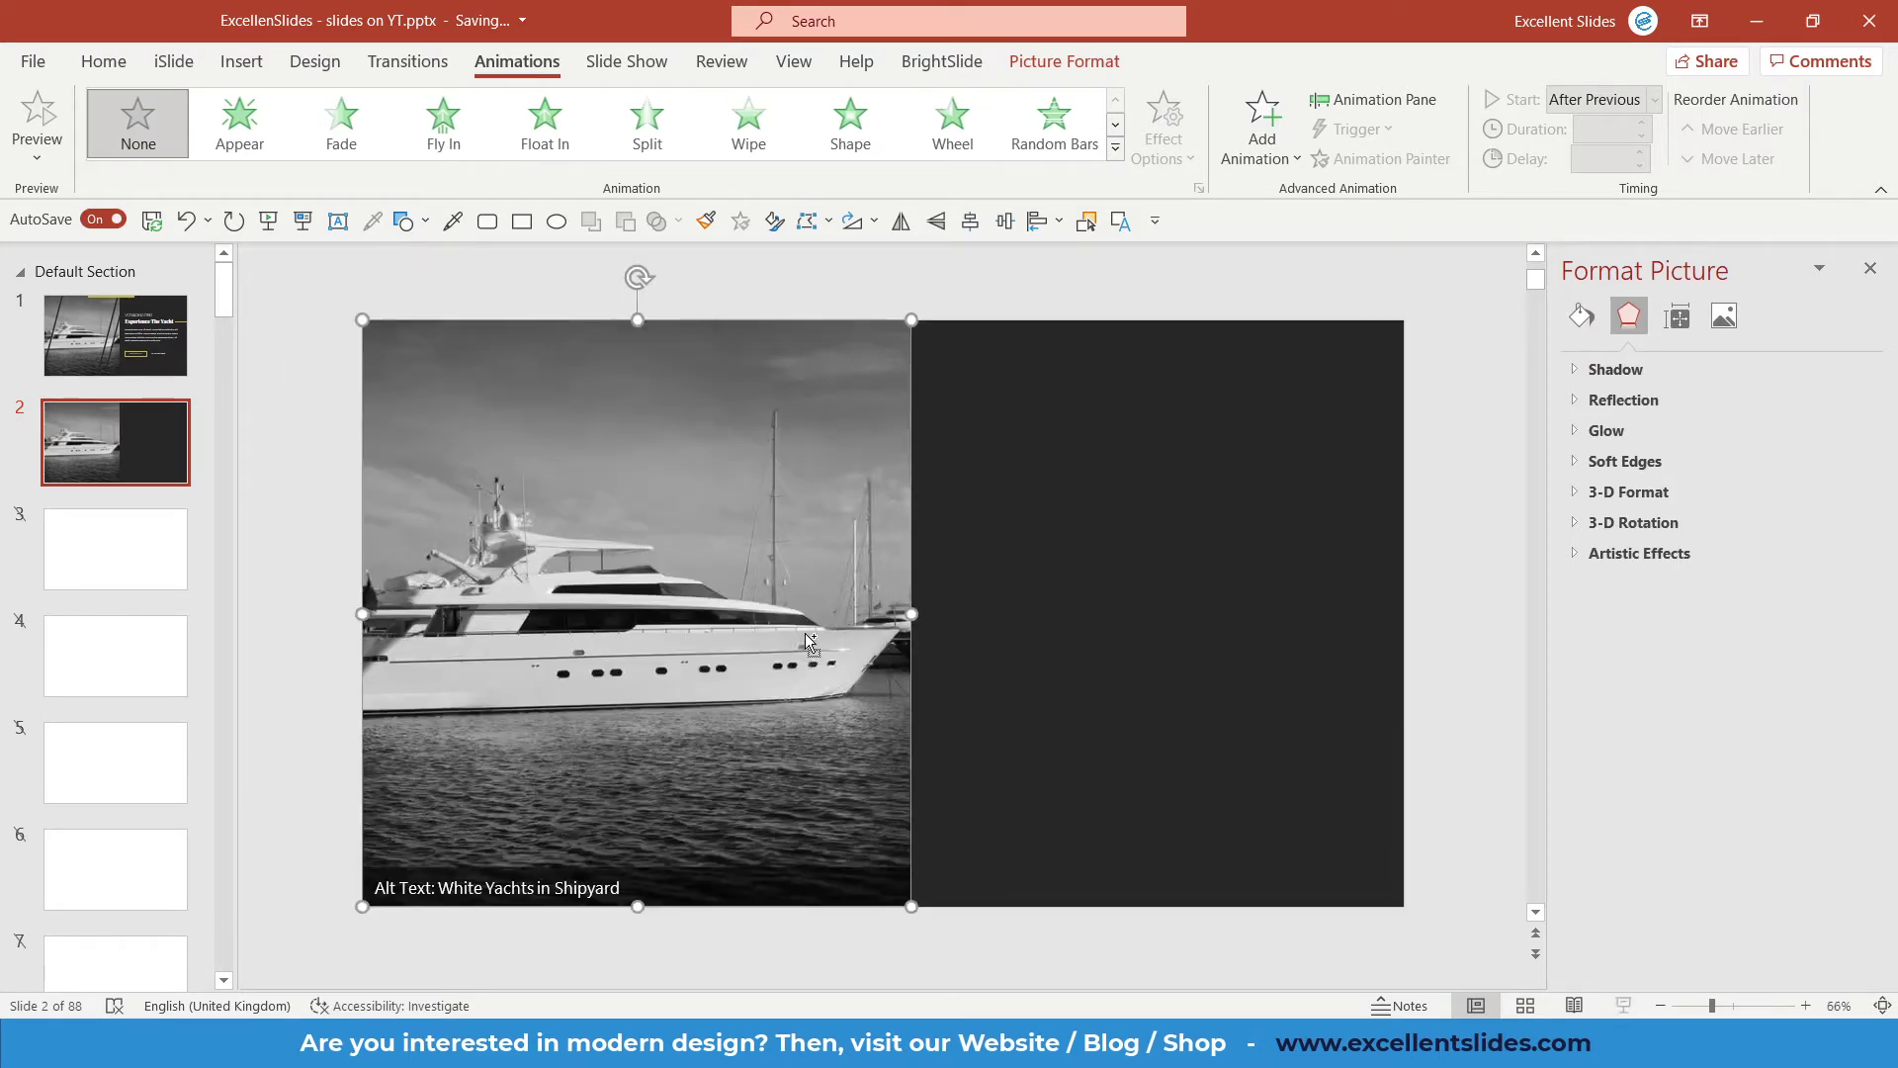
pyautogui.click(1067, 62)
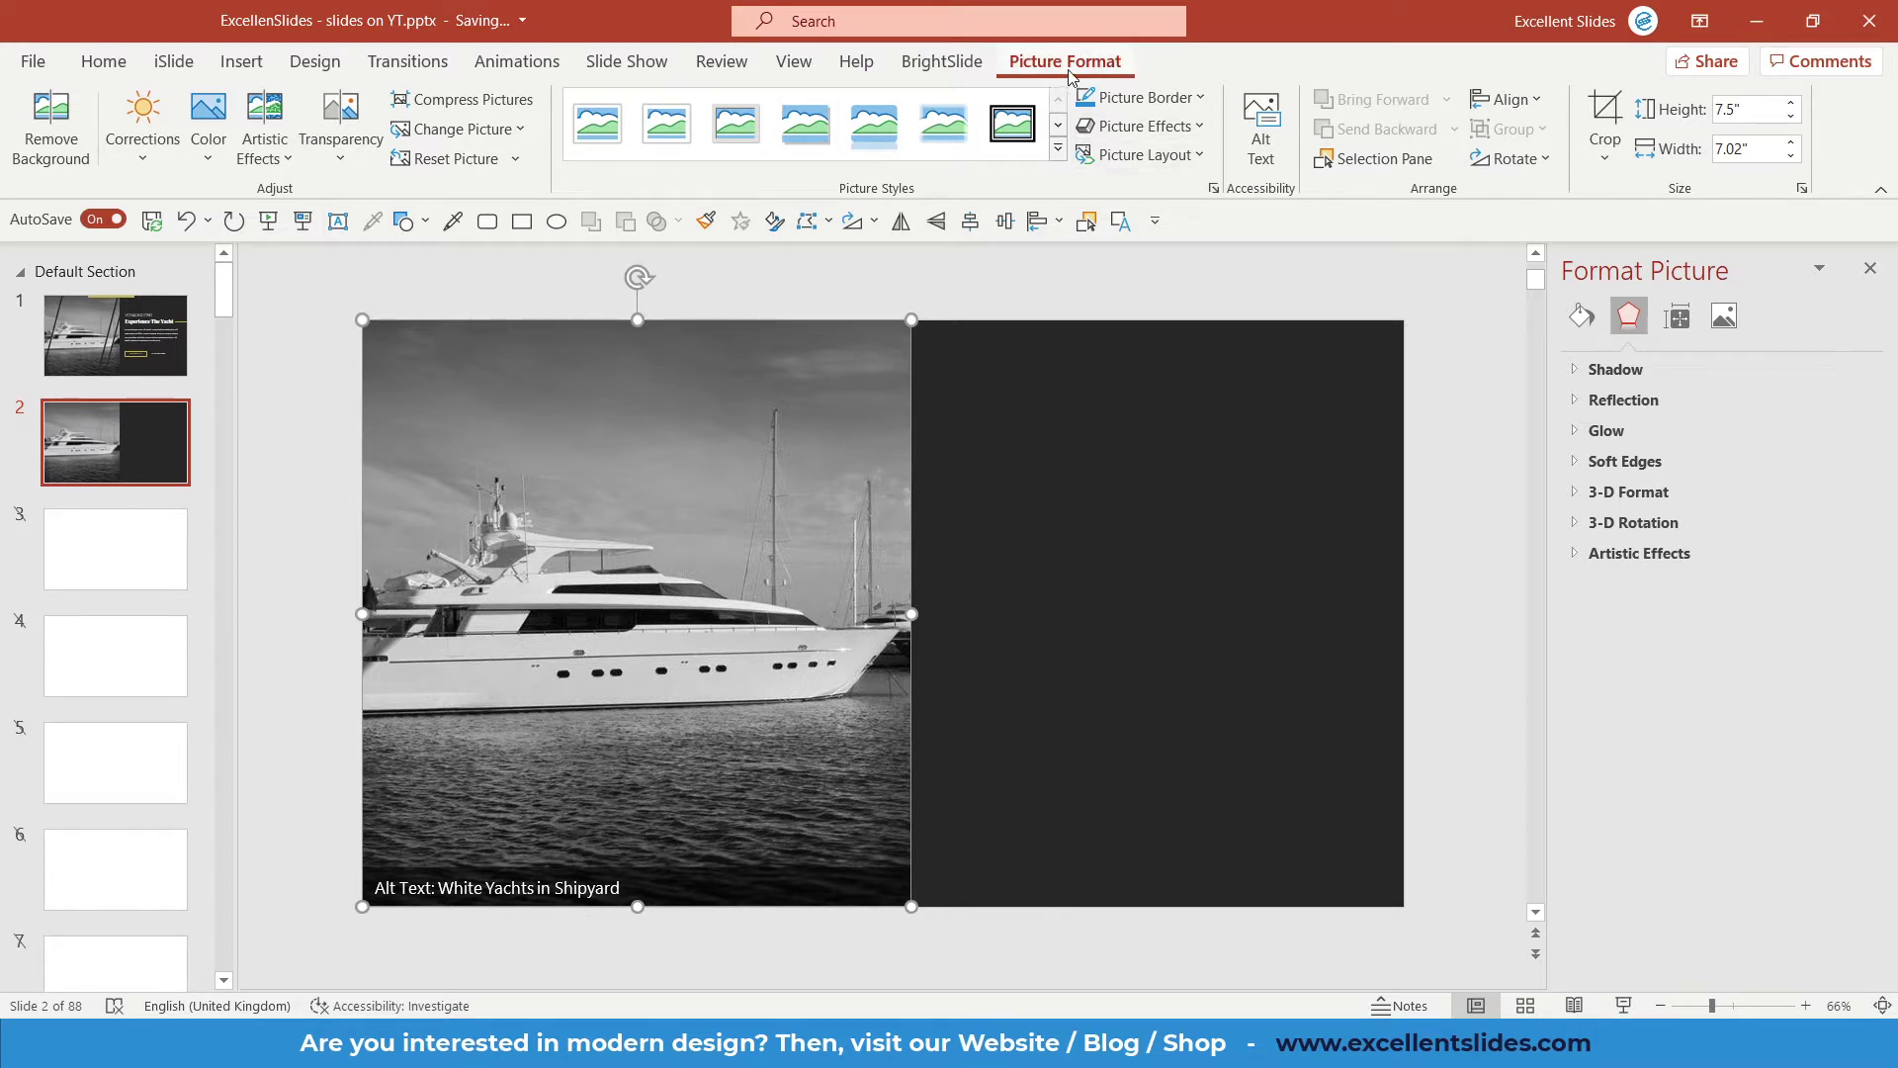
# Try Saturation 100% on the yacht photo, then return it to Saturation 0% grayscale.
pyautogui.click(207, 126)
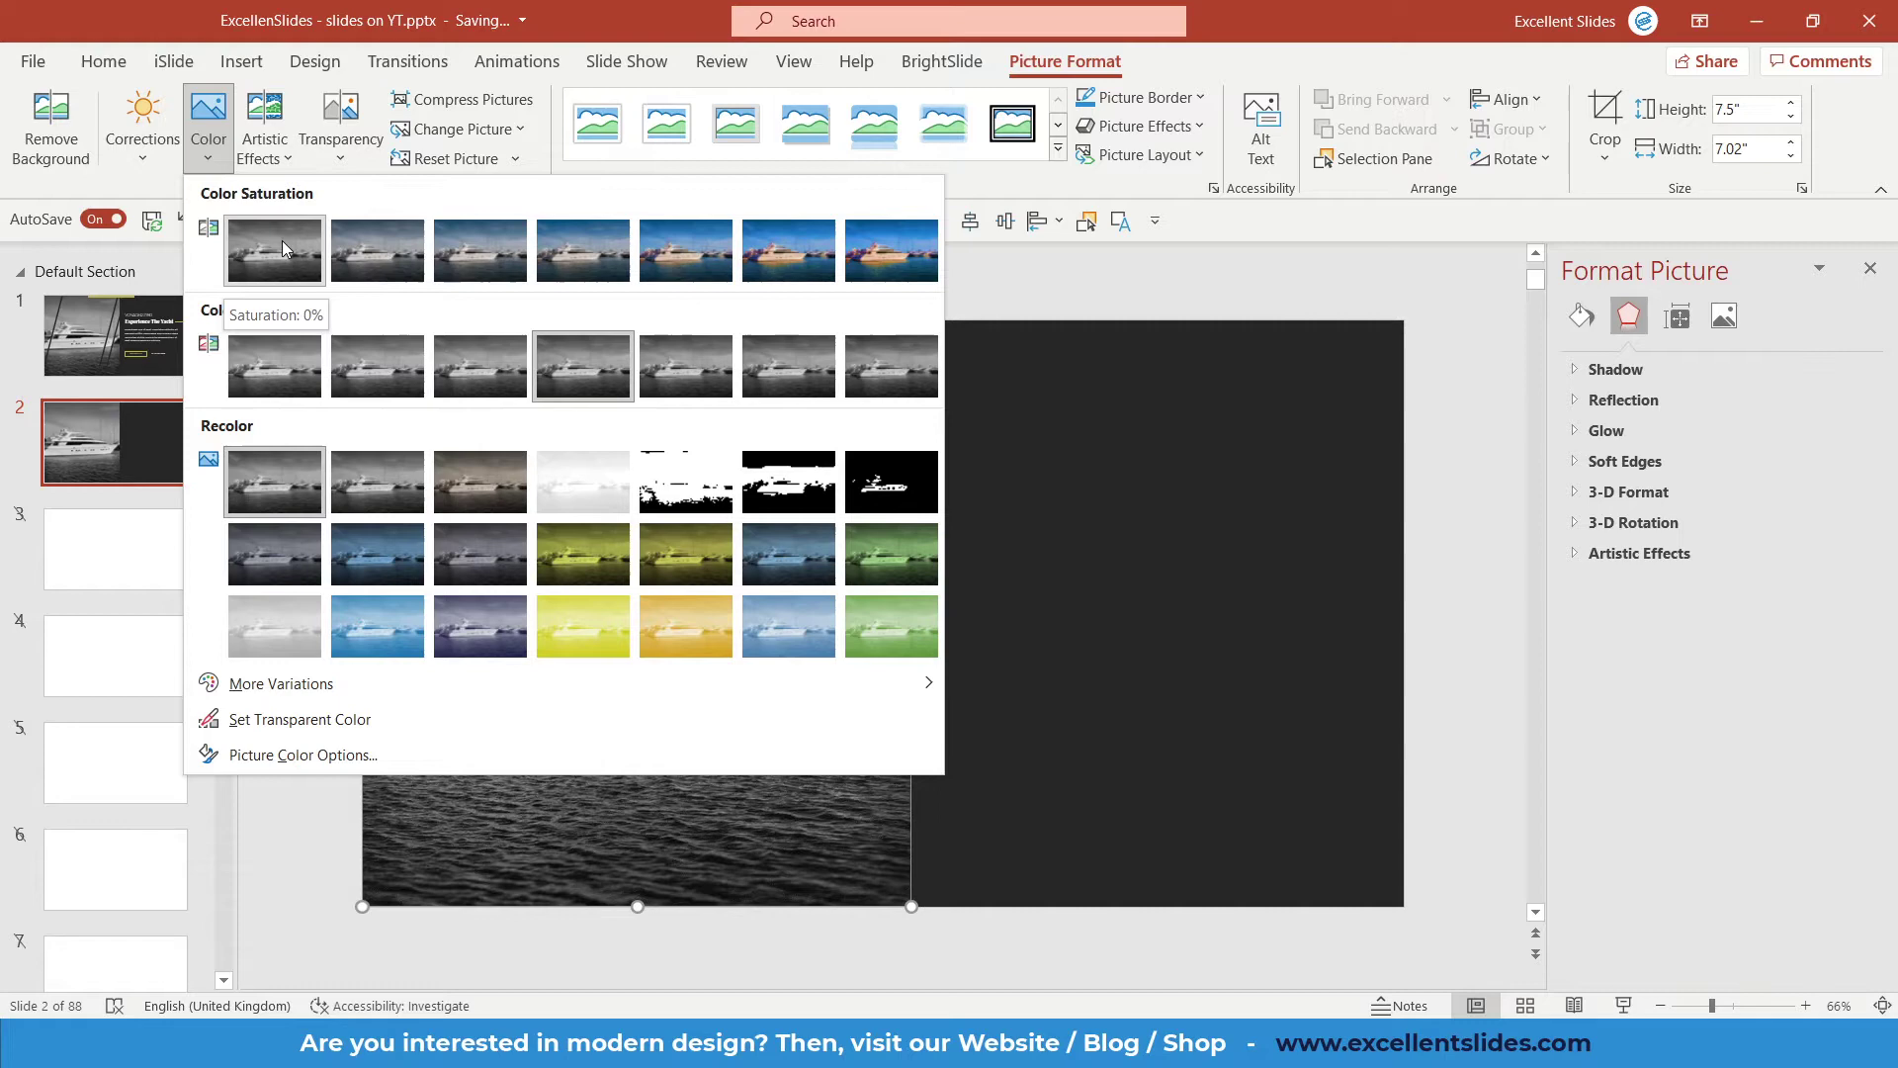
pyautogui.click(597, 239)
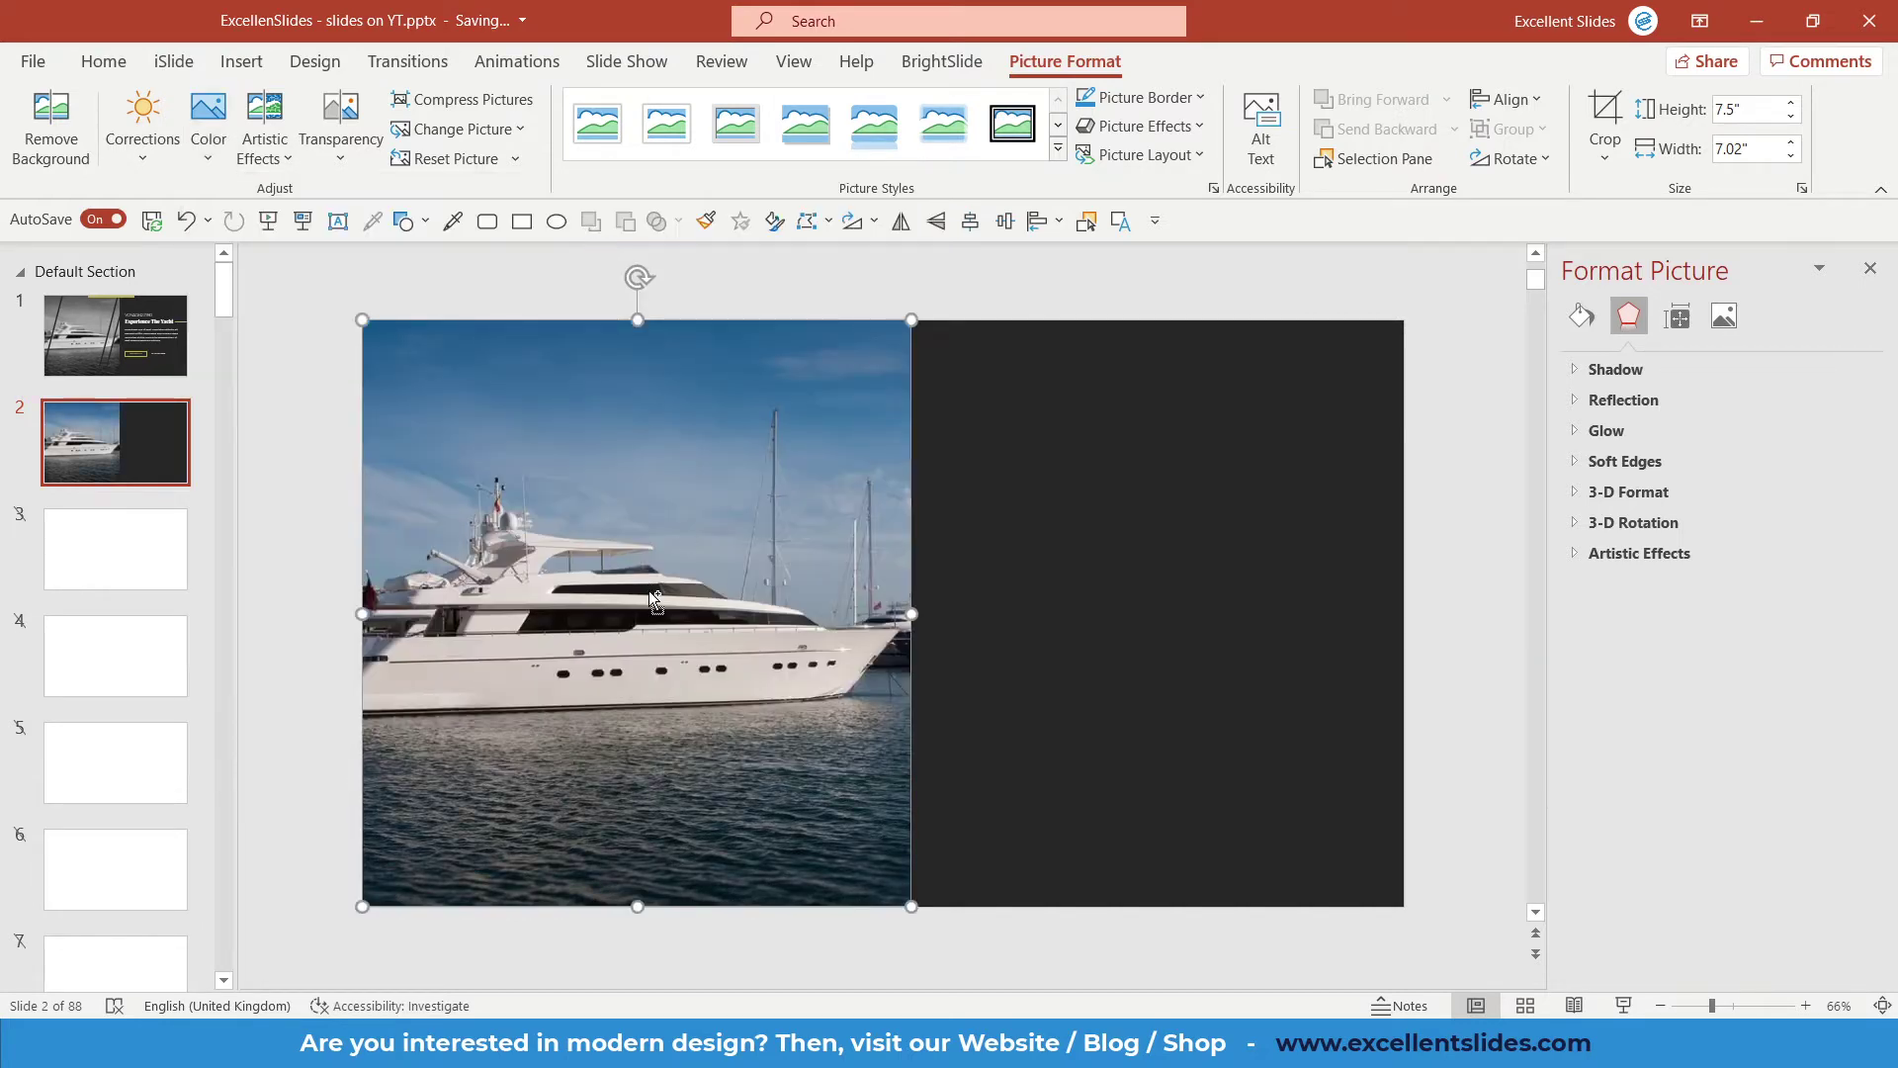
pyautogui.keyDown('ctrl'); pyautogui.scroll(4, 649, 590); pyautogui.keyUp('ctrl')
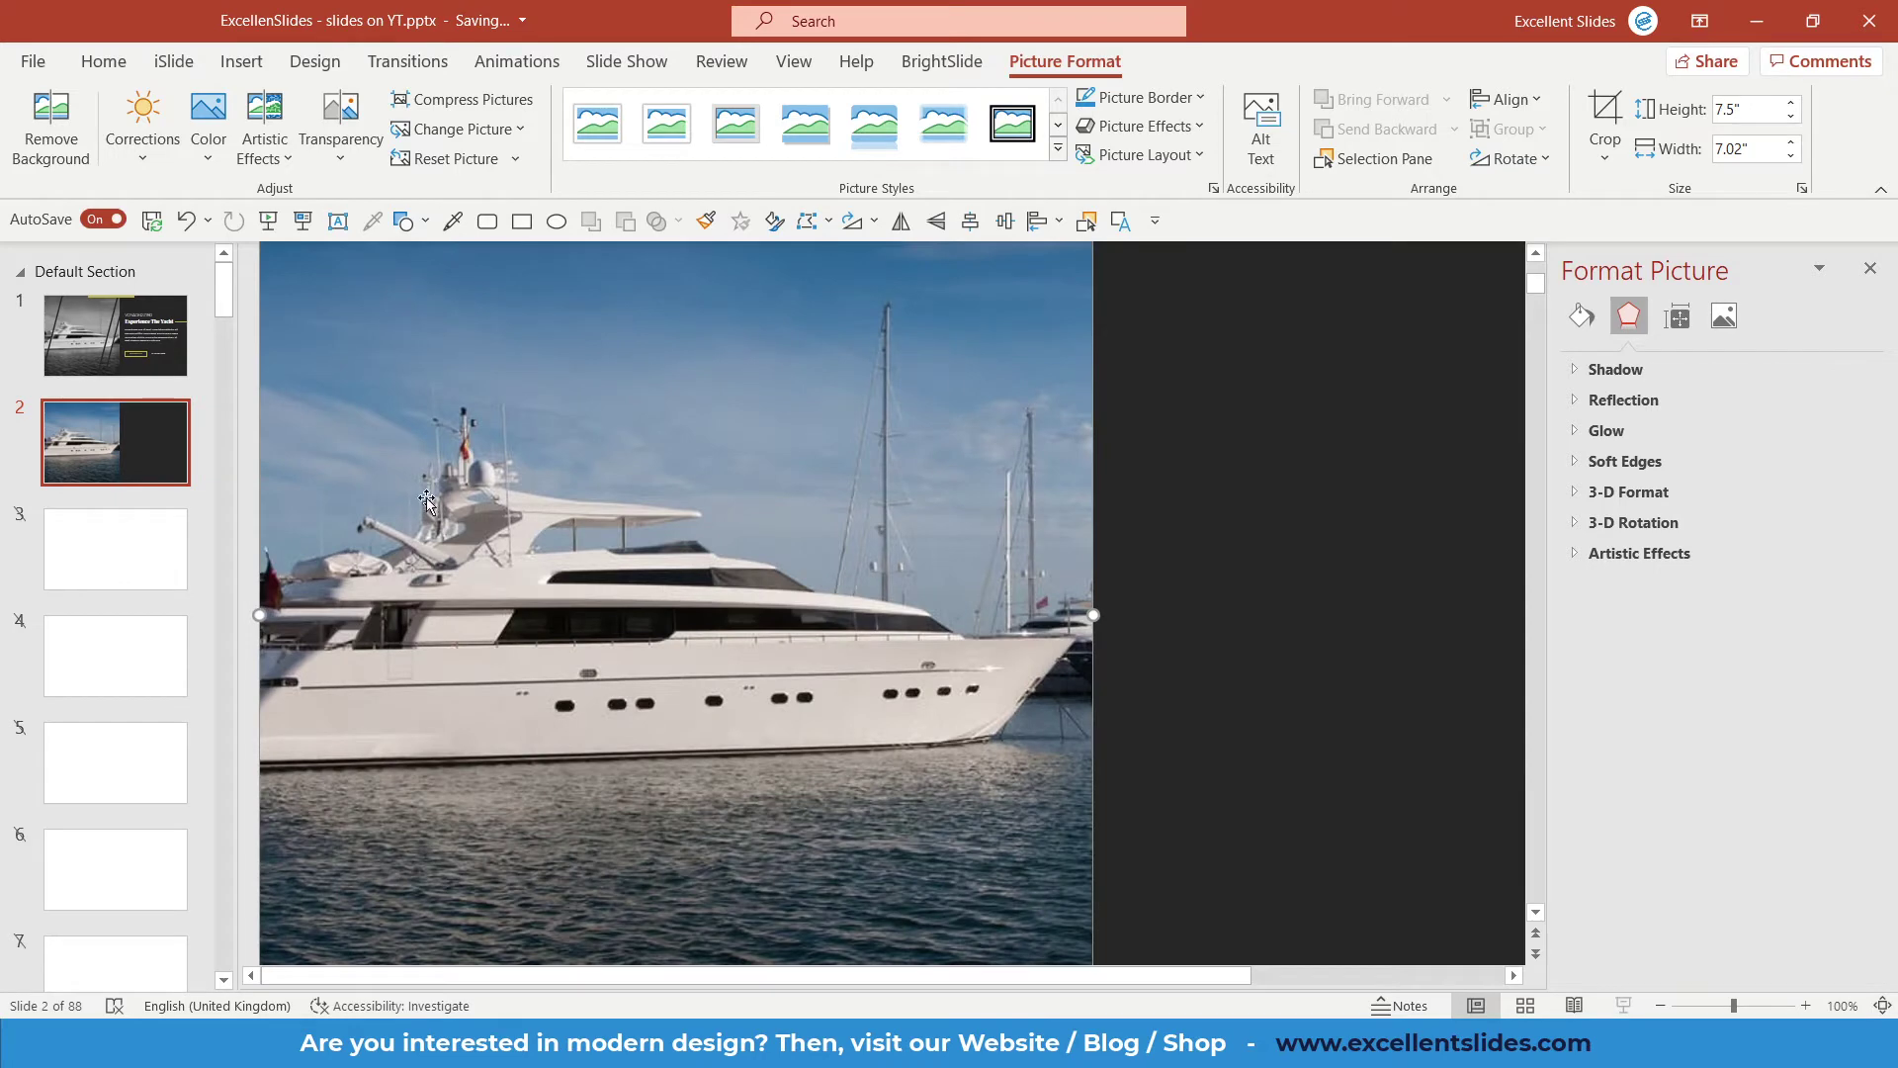
pyautogui.click(154, 163)
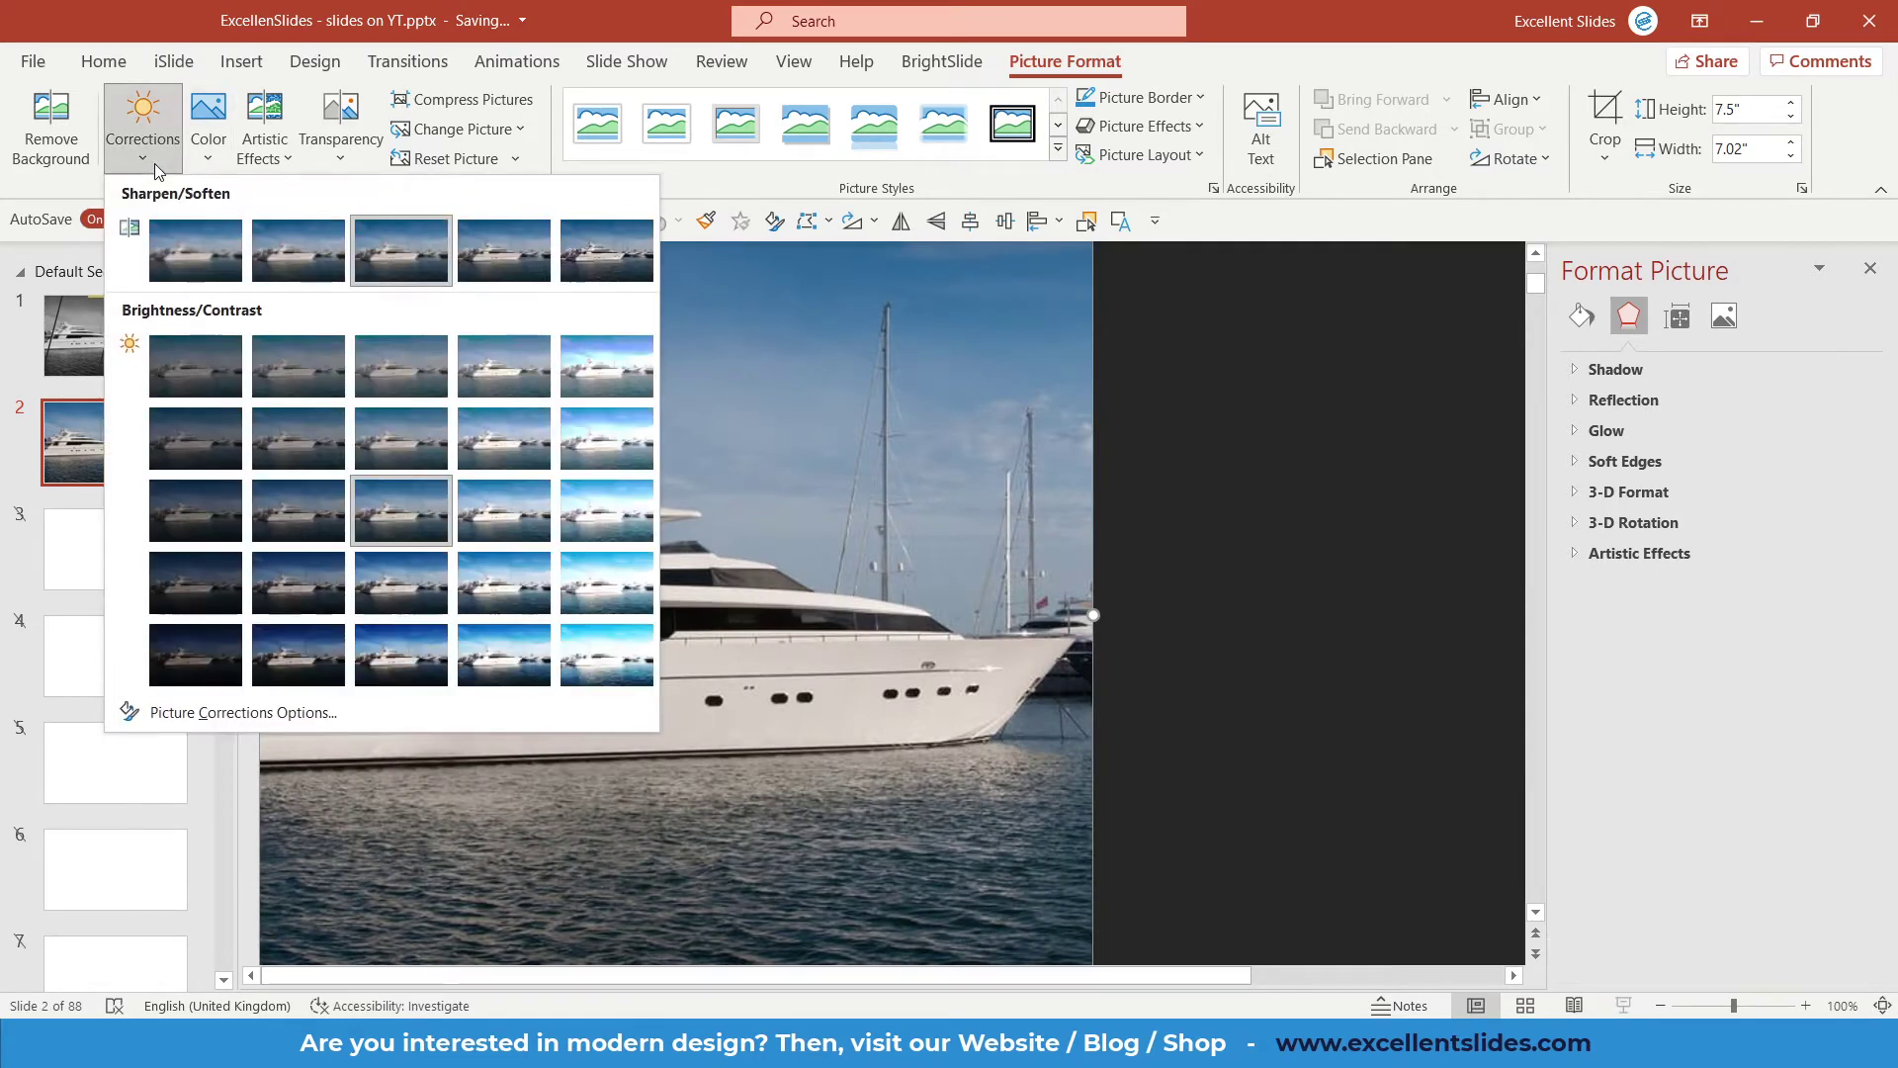
pyautogui.click(214, 158)
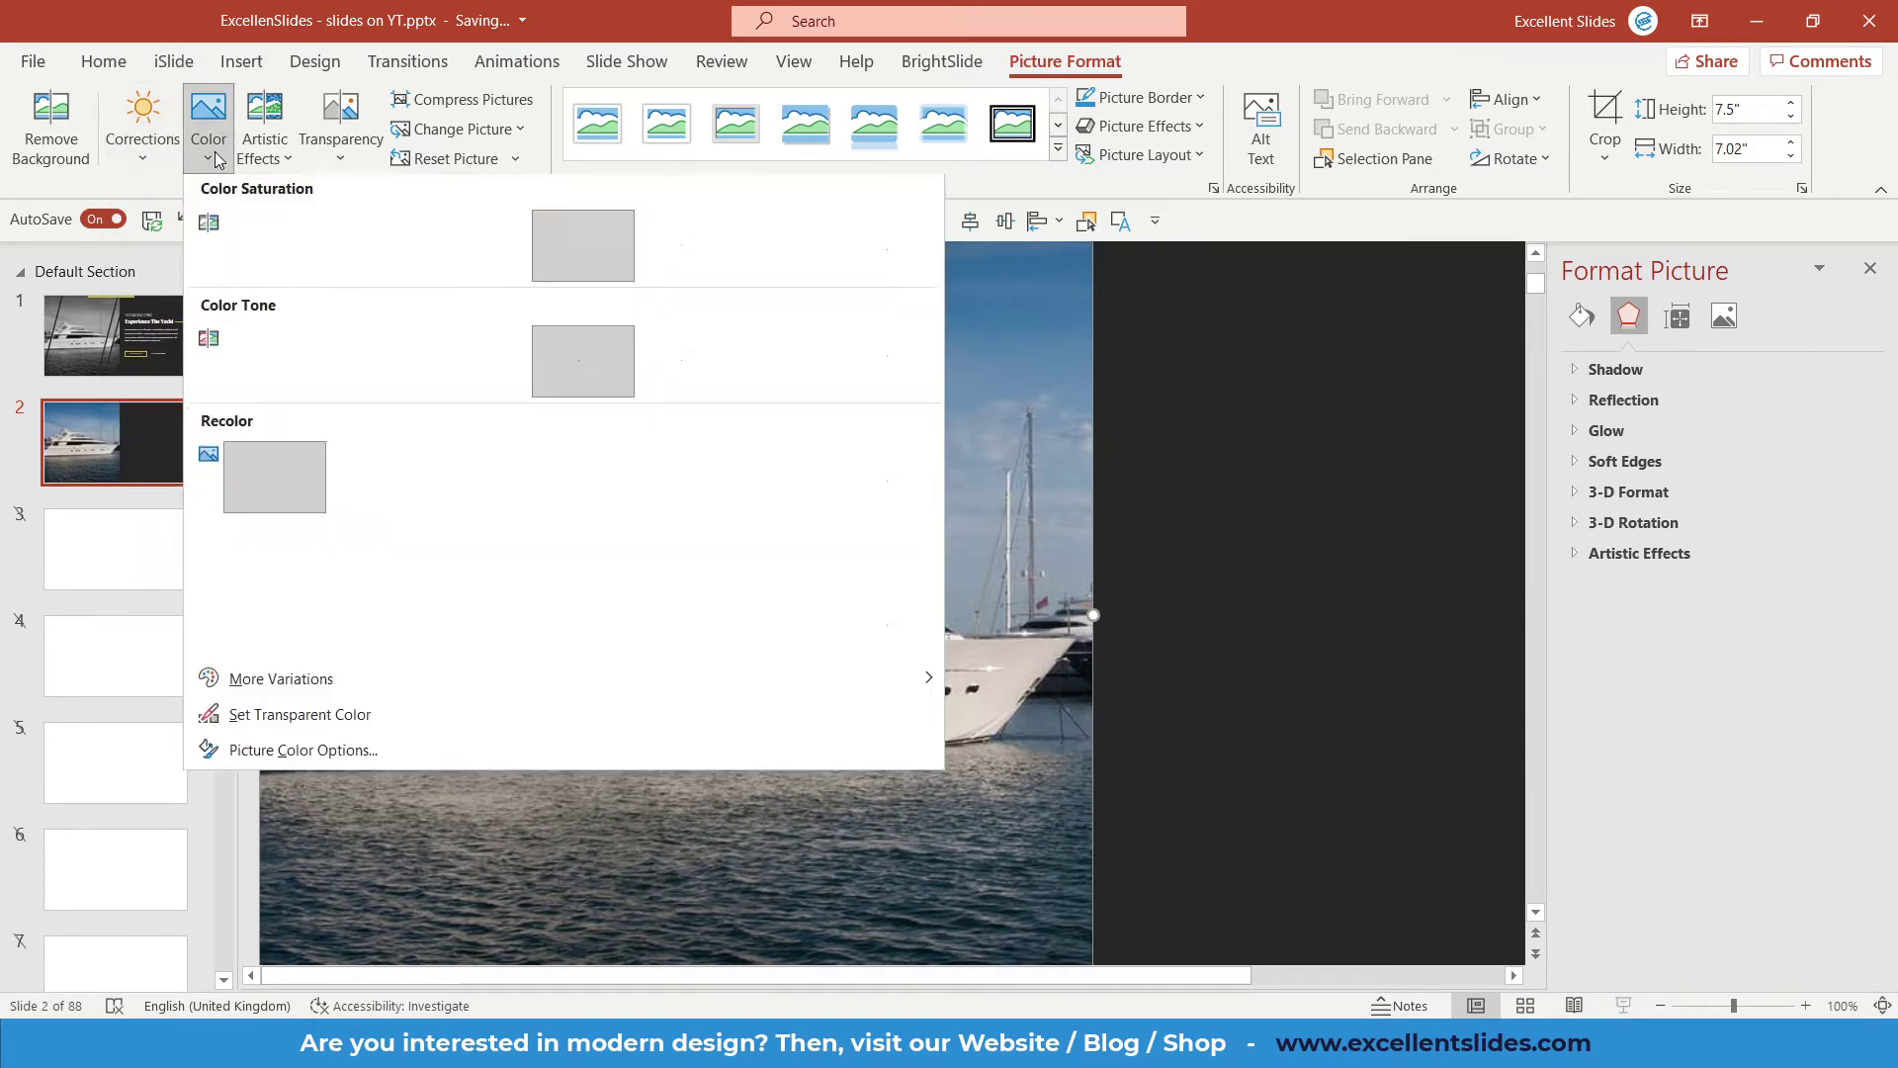
pyautogui.click(263, 238)
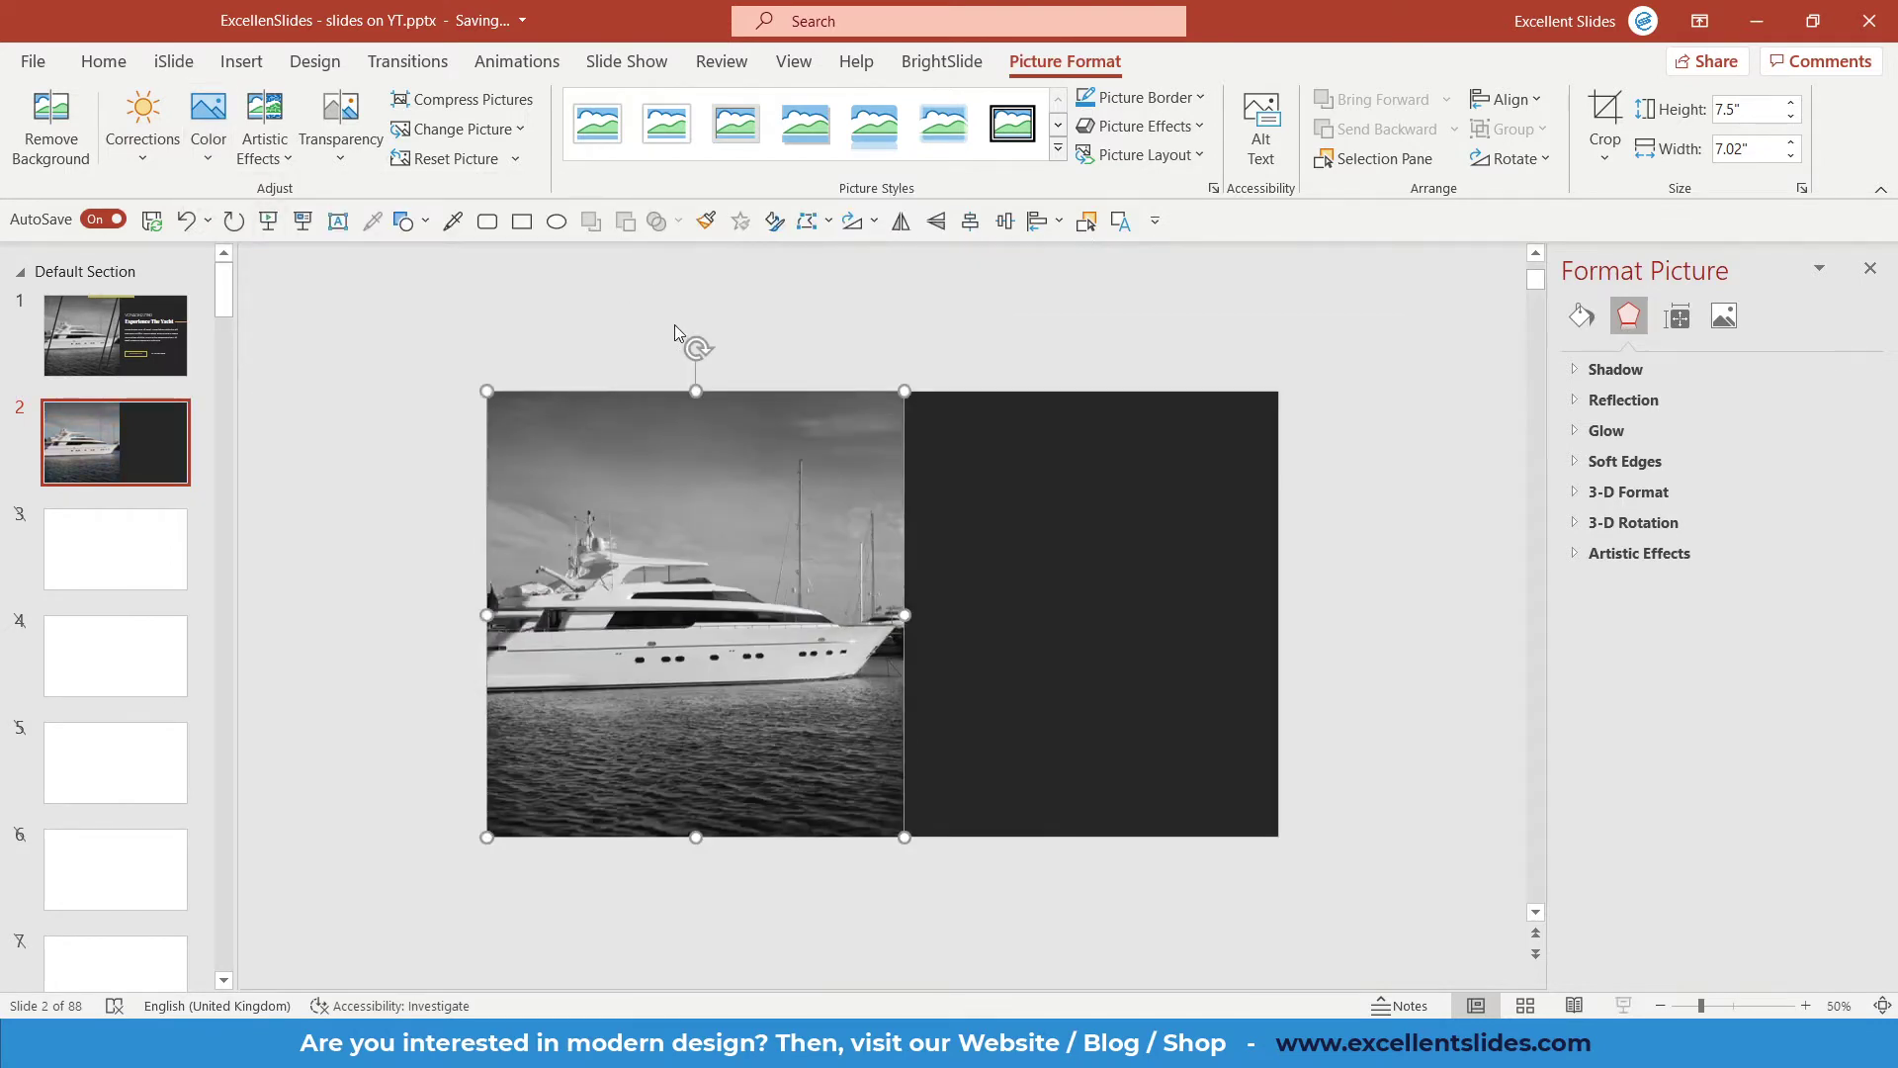
pyautogui.click(674, 325)
pyautogui.click(164, 354)
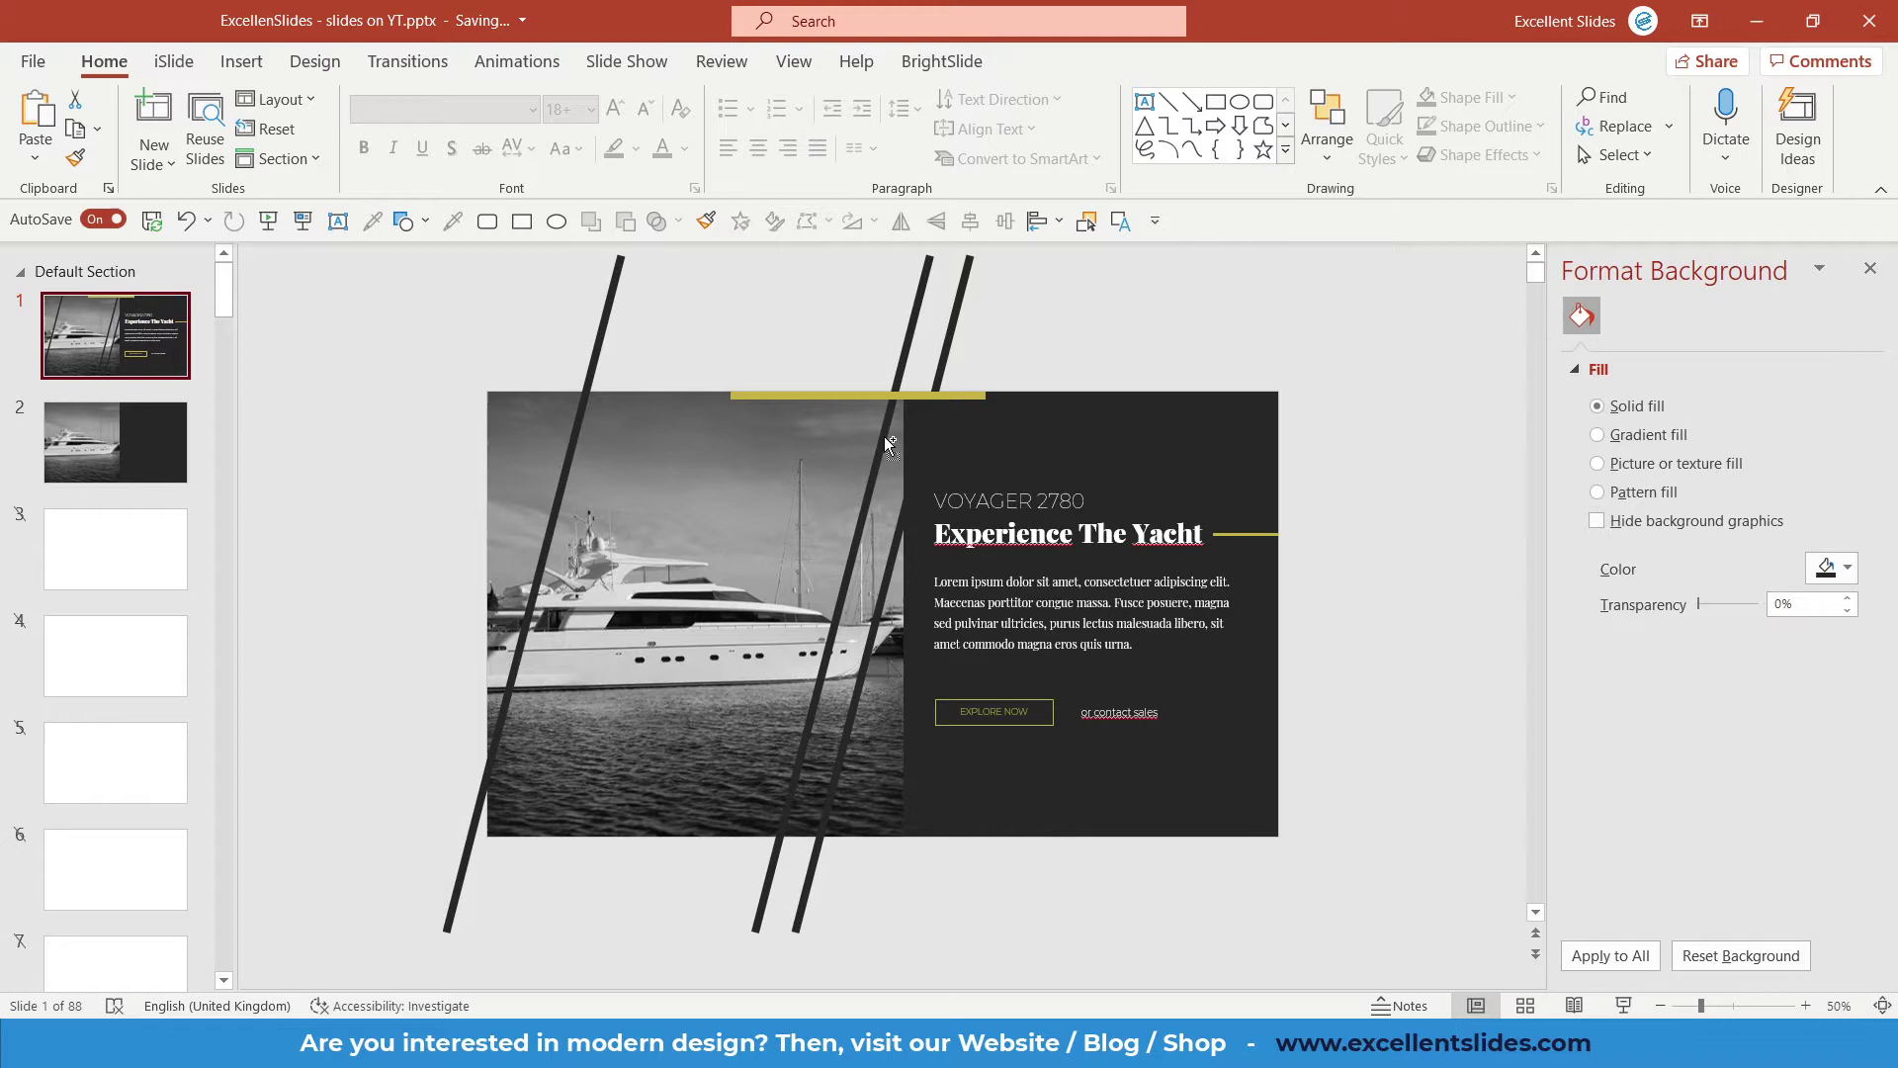
# Preview slide 1 as a full-screen show, then return to slide 2.
pyautogui.scroll(2, 890, 444)
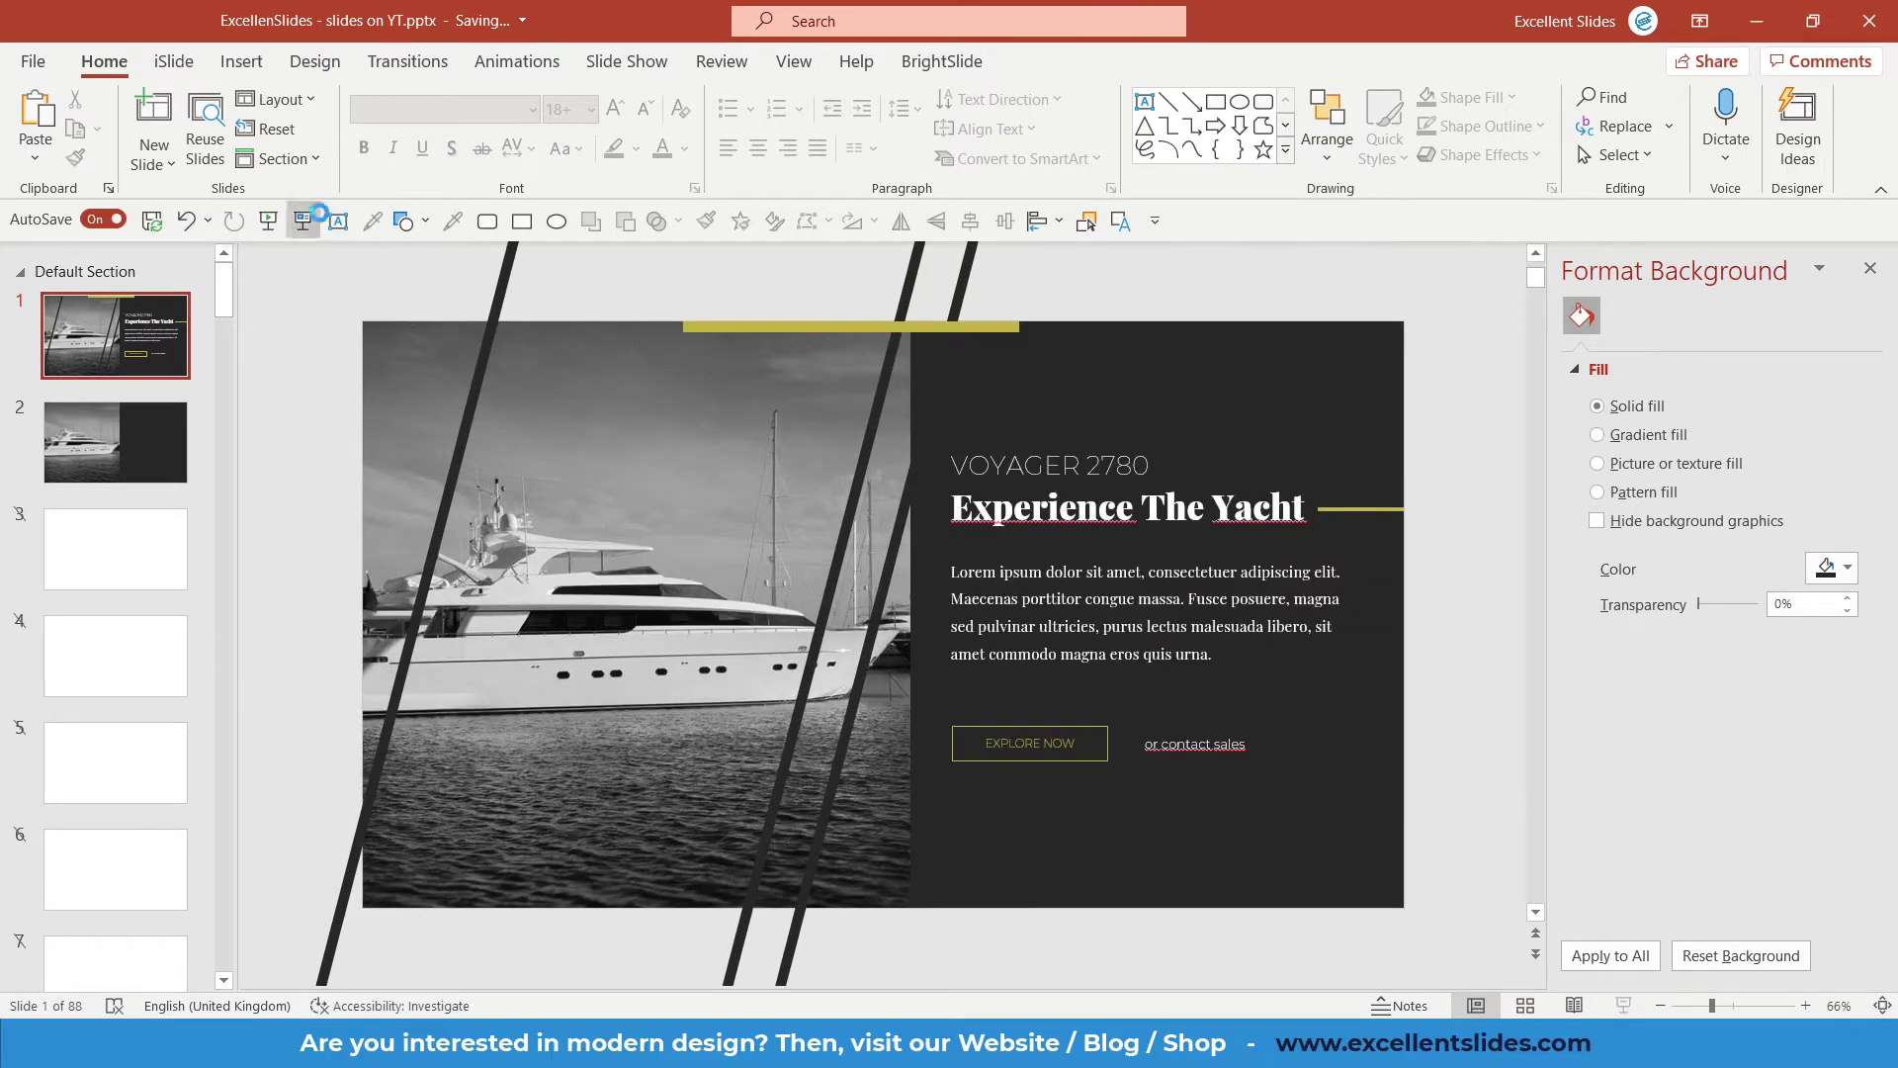
pyautogui.click(303, 220)
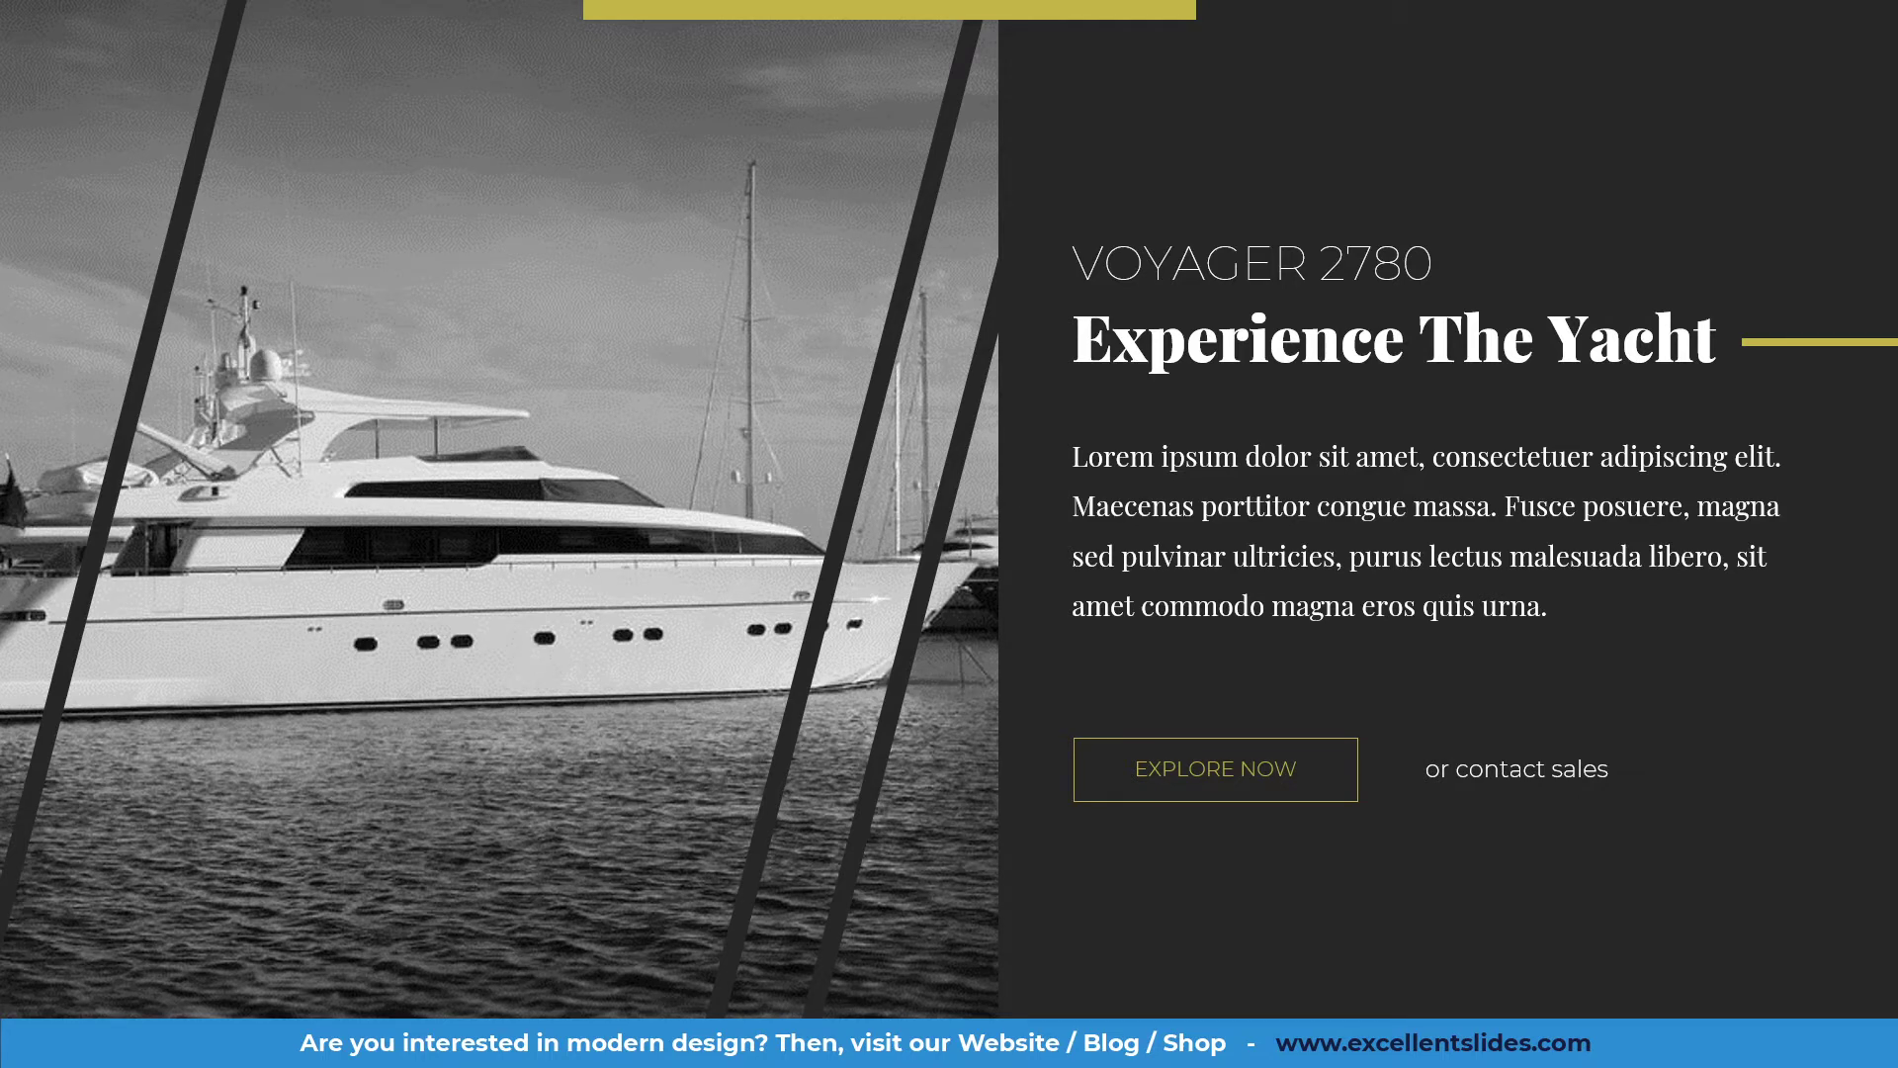
pyautogui.press('Escape')
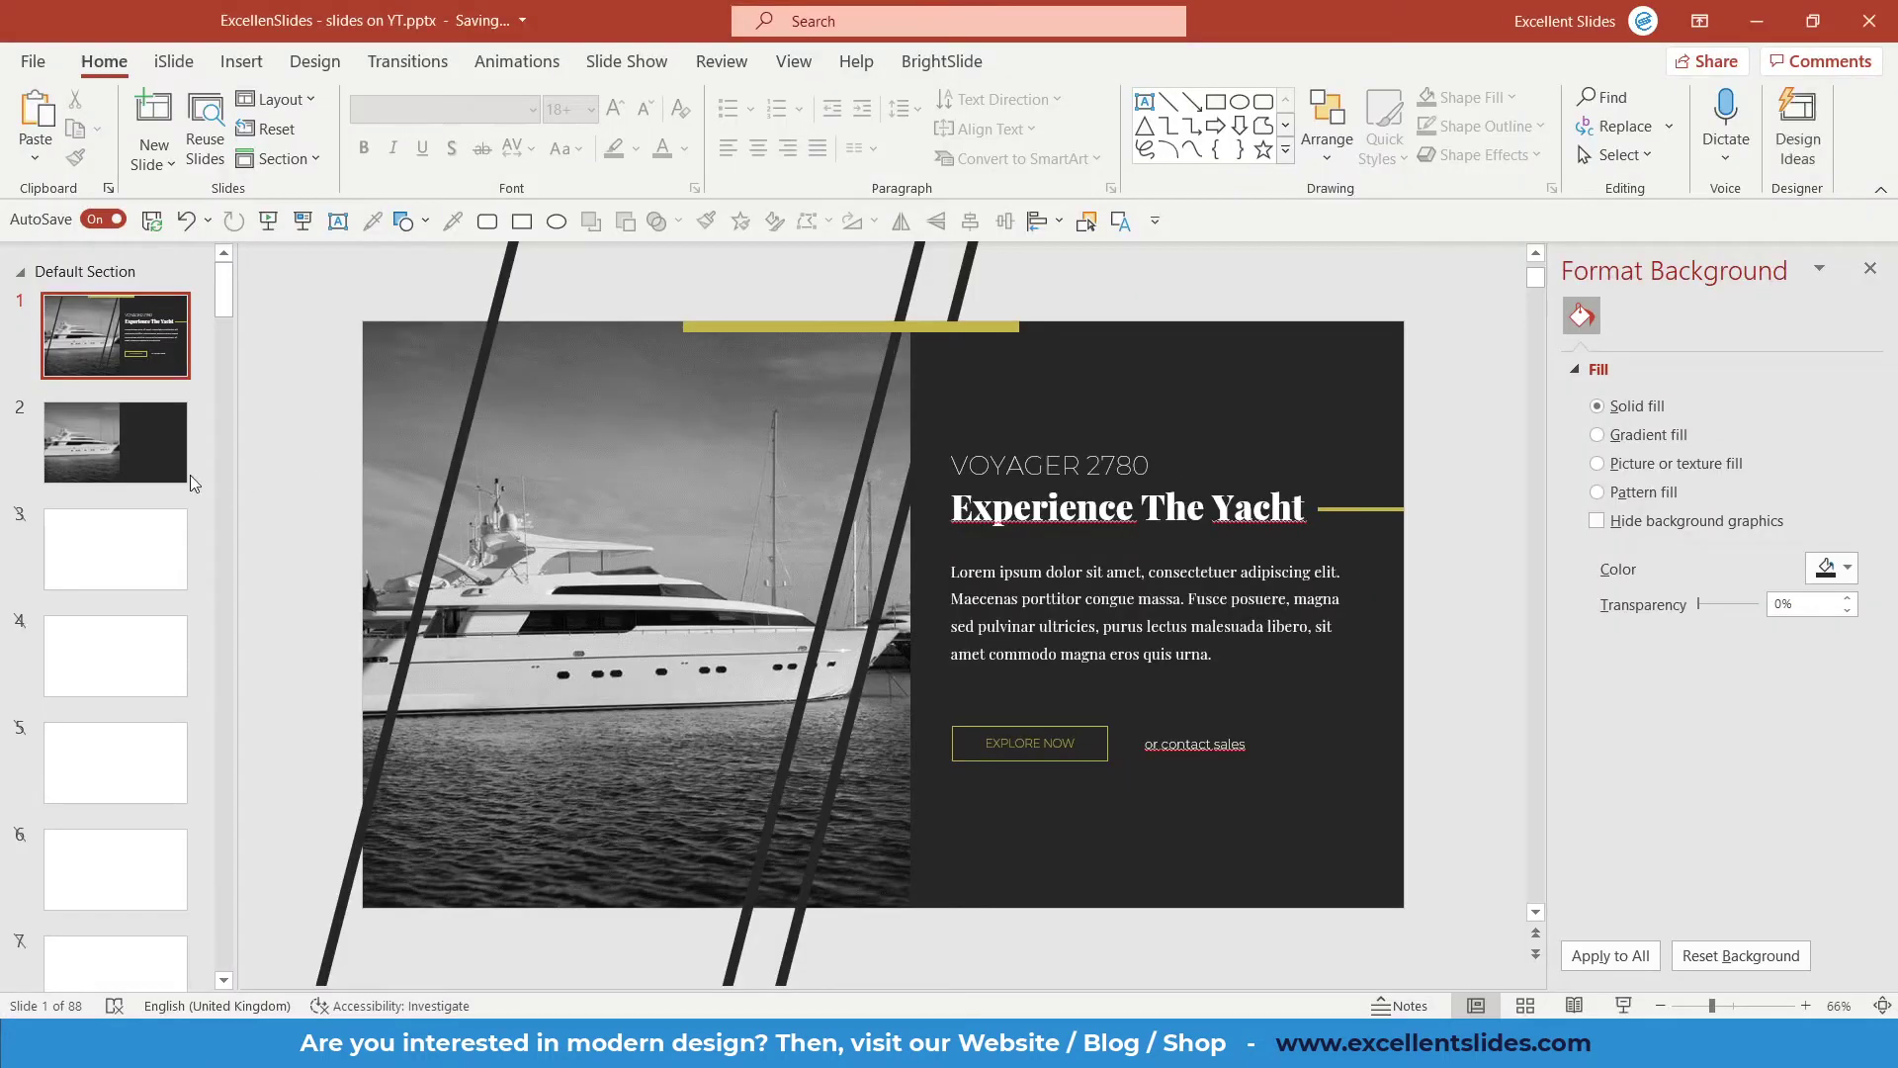
pyautogui.click(186, 469)
# Draw a thin, tall rectangle bar about 10.1 inches high on slide 2's dark half.
pyautogui.click(521, 221)
pyautogui.moveTo(1000, 405)
pyautogui.mouseDown()
pyautogui.moveTo(1109, 667)
pyautogui.moveTo(1029, 797)
pyautogui.mouseUp()
pyautogui.keyDown('ctrl'); pyautogui.scroll(1, 1073, 690); pyautogui.keyUp('ctrl')
pyautogui.keyDown('ctrl'); pyautogui.scroll(5, 1105, 628); pyautogui.keyUp('ctrl')
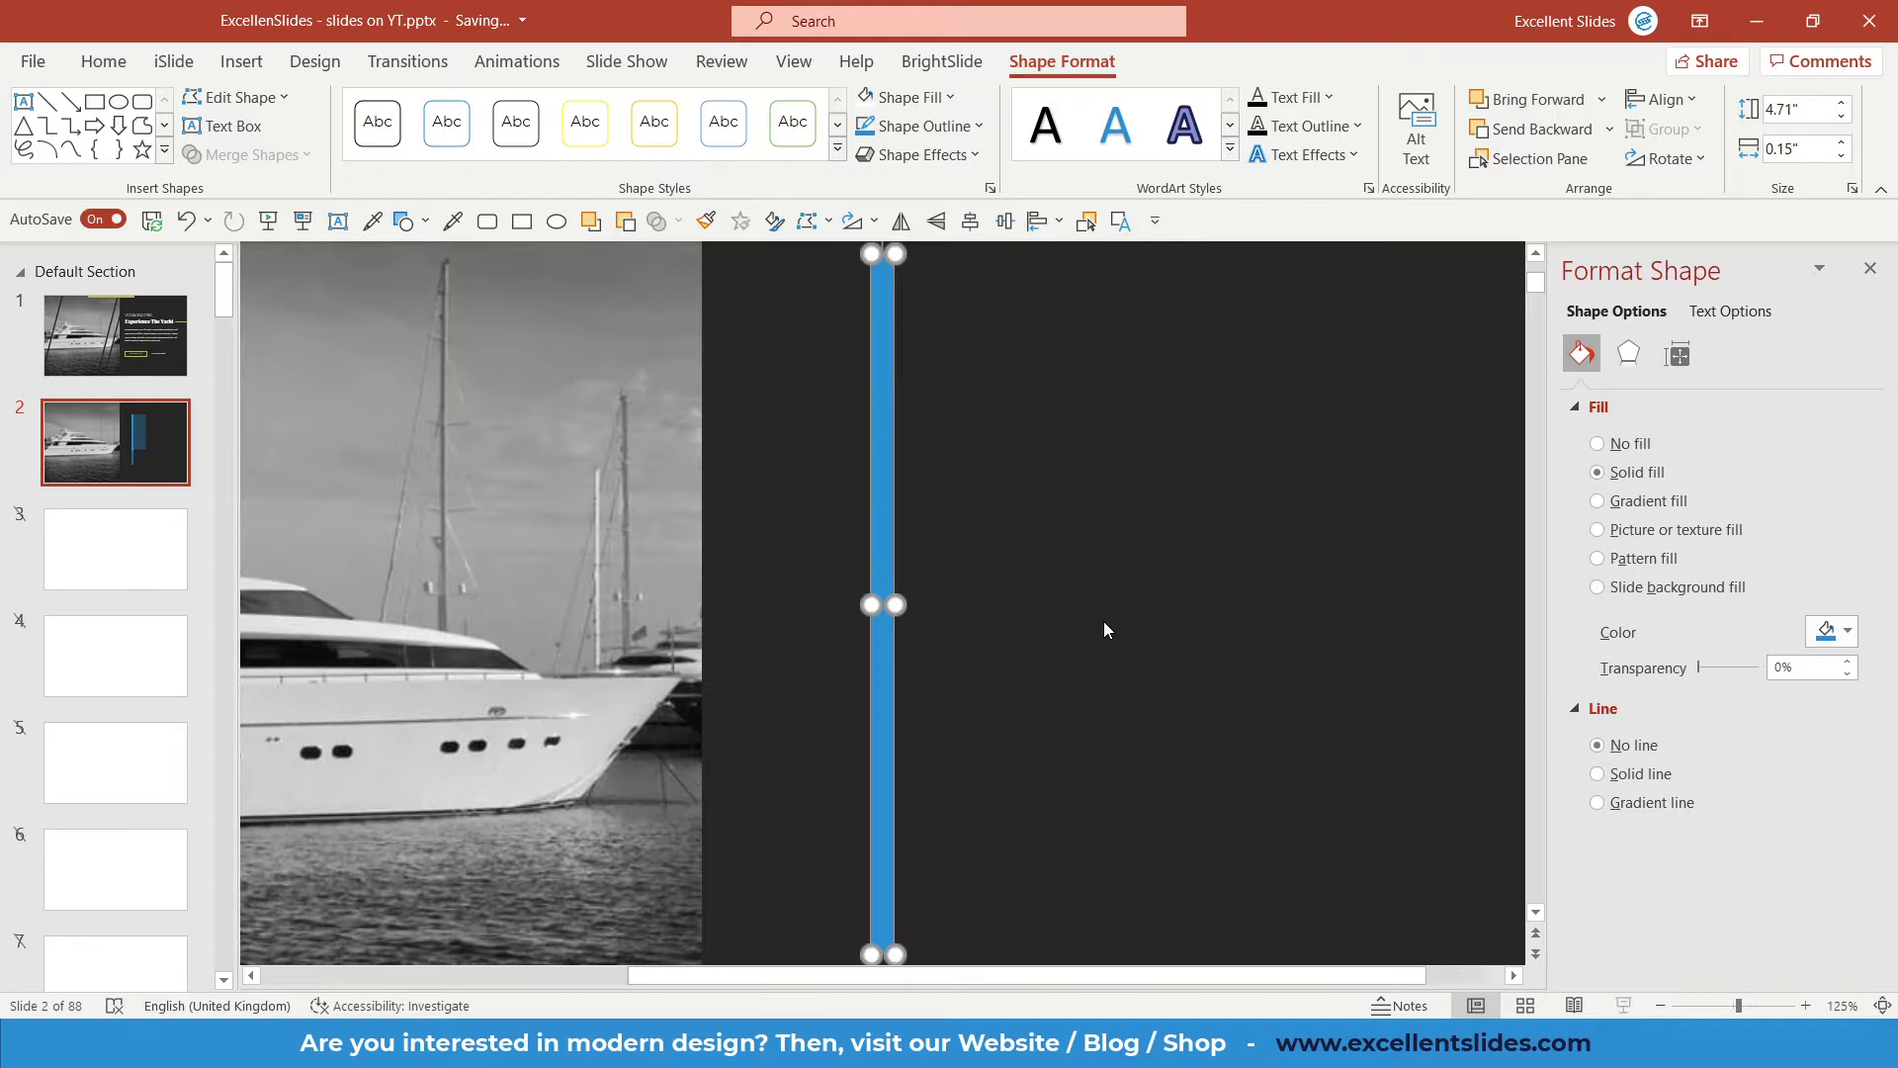
pyautogui.moveTo(895, 604); pyautogui.dragTo(892, 604)
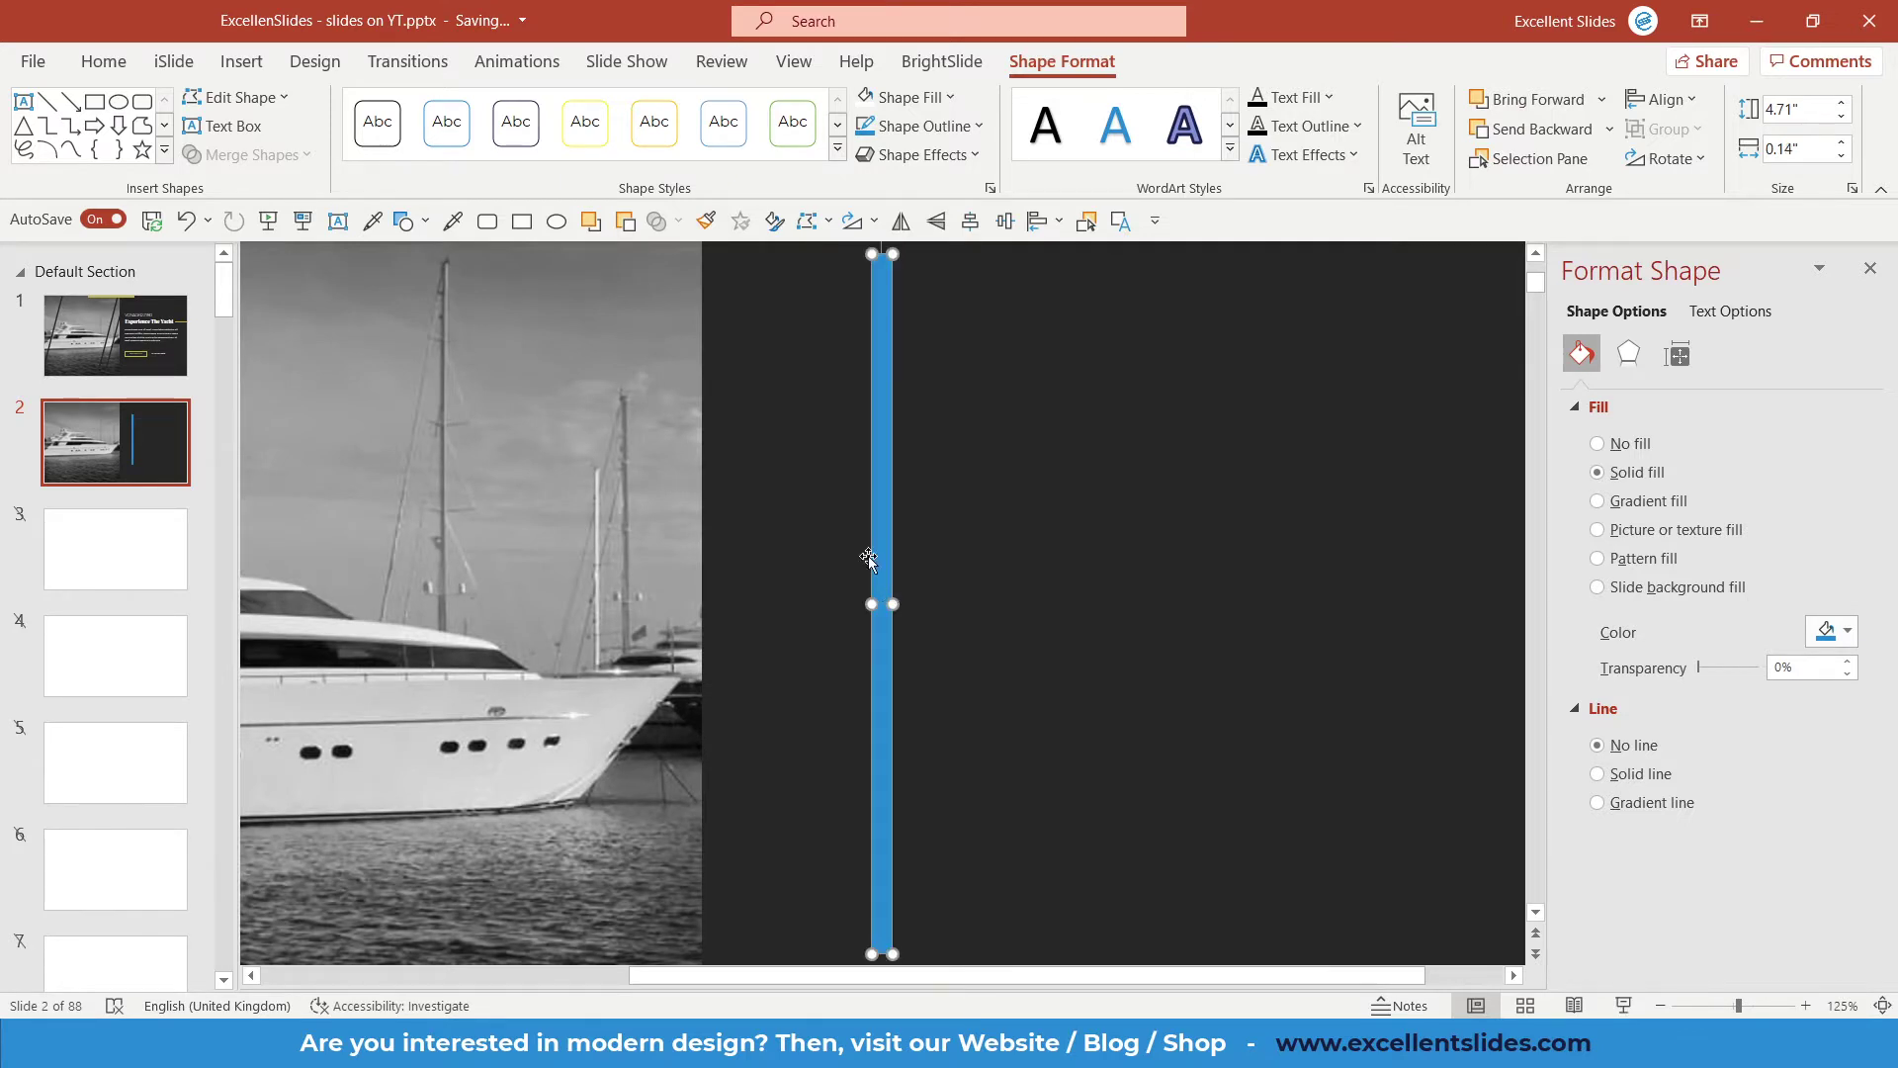
pyautogui.keyDown('ctrl'); pyautogui.scroll(-6, 868, 558); pyautogui.keyUp('ctrl')
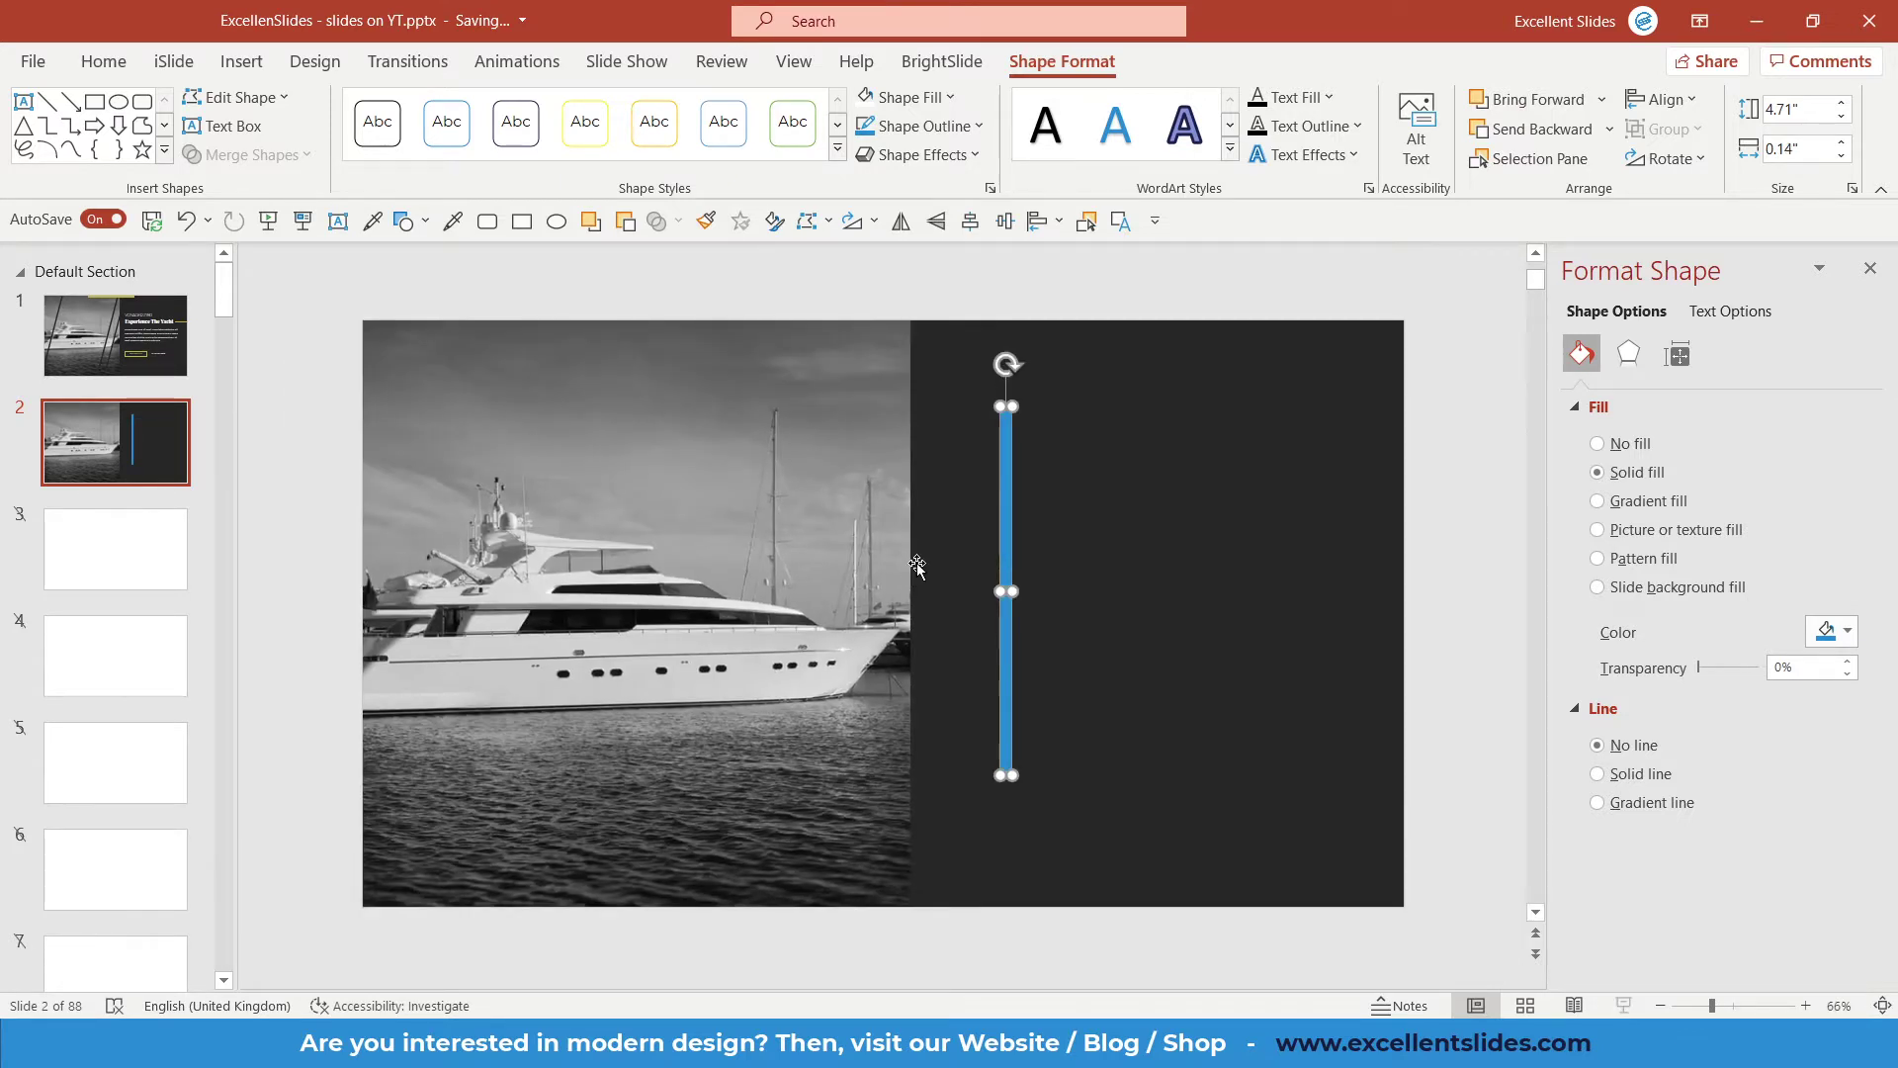
pyautogui.hotkey('shift', 'Up')
pyautogui.hotkey('shift', 'Up')
pyautogui.hotkey('shift', 'Up')
pyautogui.hotkey('shift', 'Up')
pyautogui.hotkey('shift', 'Up')
pyautogui.hotkey('shift', 'Up')
pyautogui.hotkey('shift', 'Up')
pyautogui.hotkey('shift', 'Up')
pyautogui.hotkey('shift', 'Up')
pyautogui.hotkey('shift', 'Up')
pyautogui.hotkey('shift', 'Up')
pyautogui.hotkey('shift', 'Up')
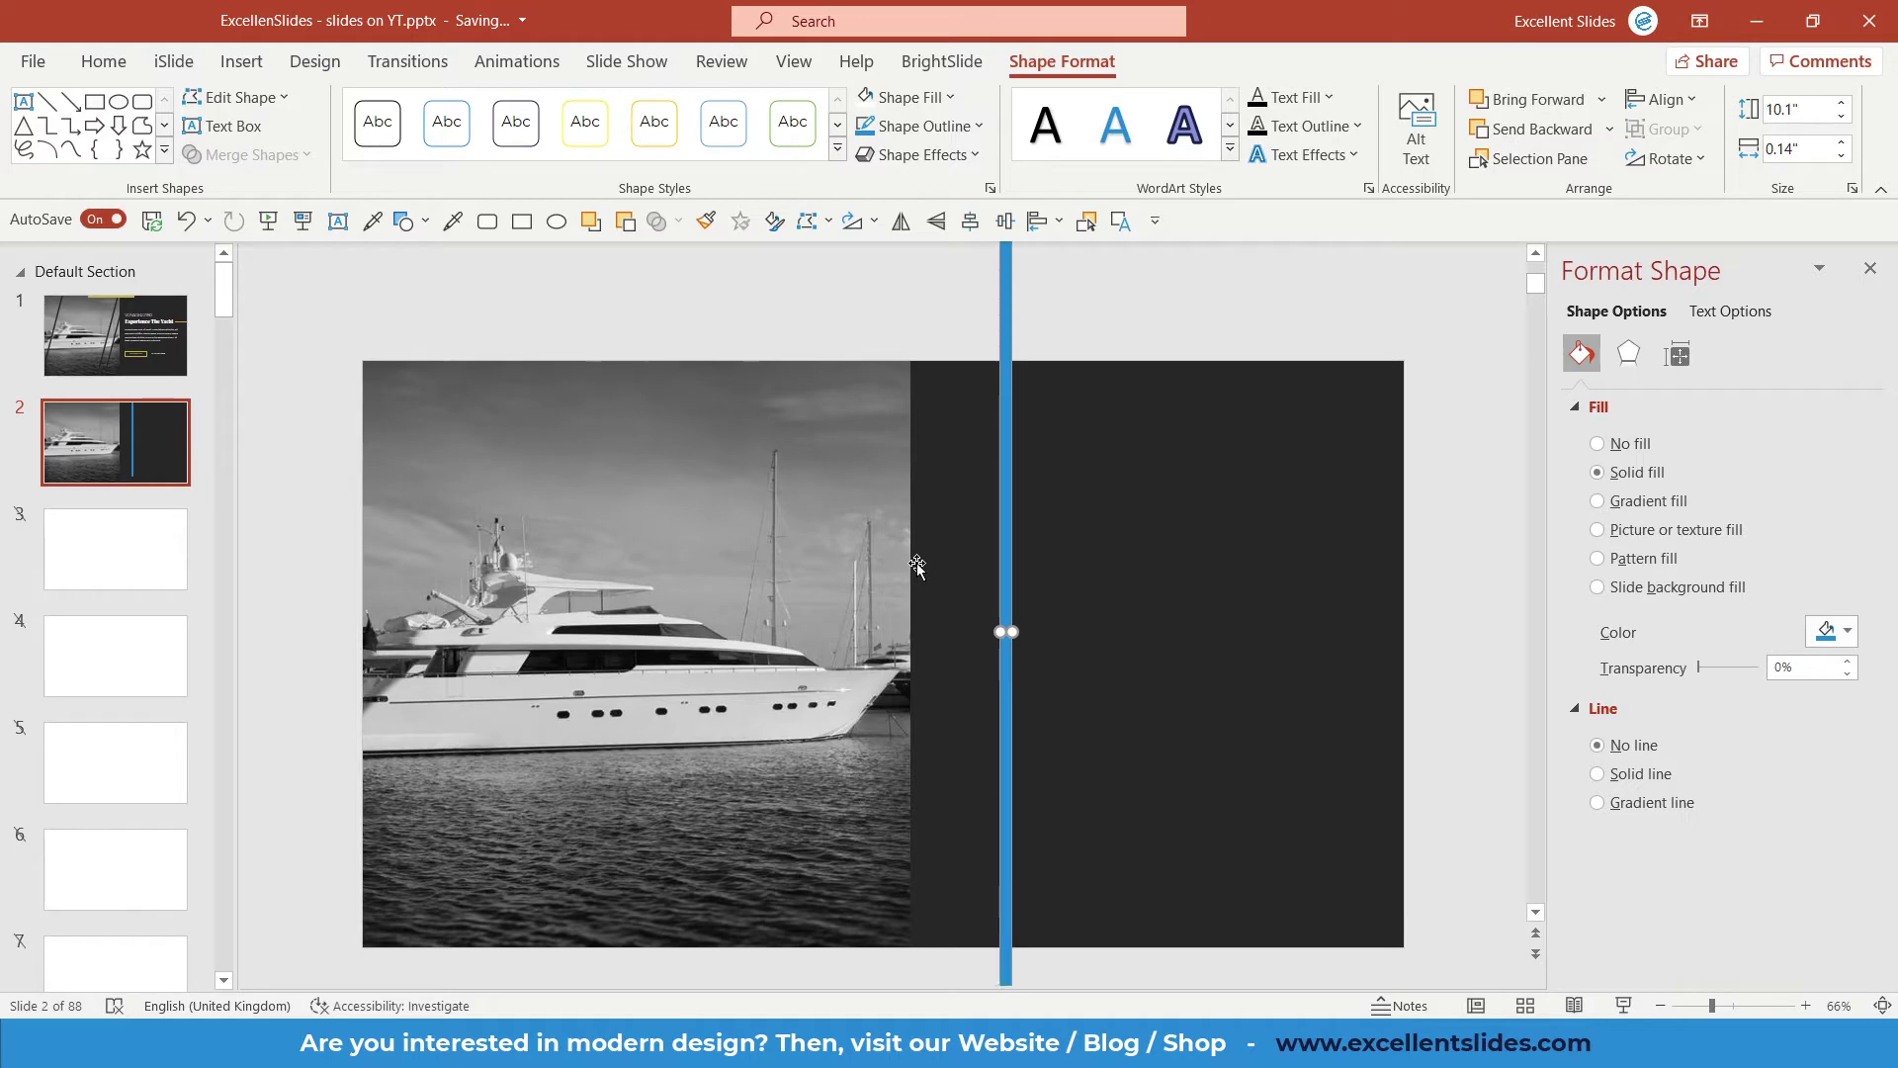
pyautogui.hotkey('shift', 'Up')
pyautogui.hotkey('shift', 'Up')
pyautogui.hotkey('shift', 'Up')
pyautogui.keyDown('ctrl'); pyautogui.scroll(-2, 917, 562); pyautogui.keyUp('ctrl')
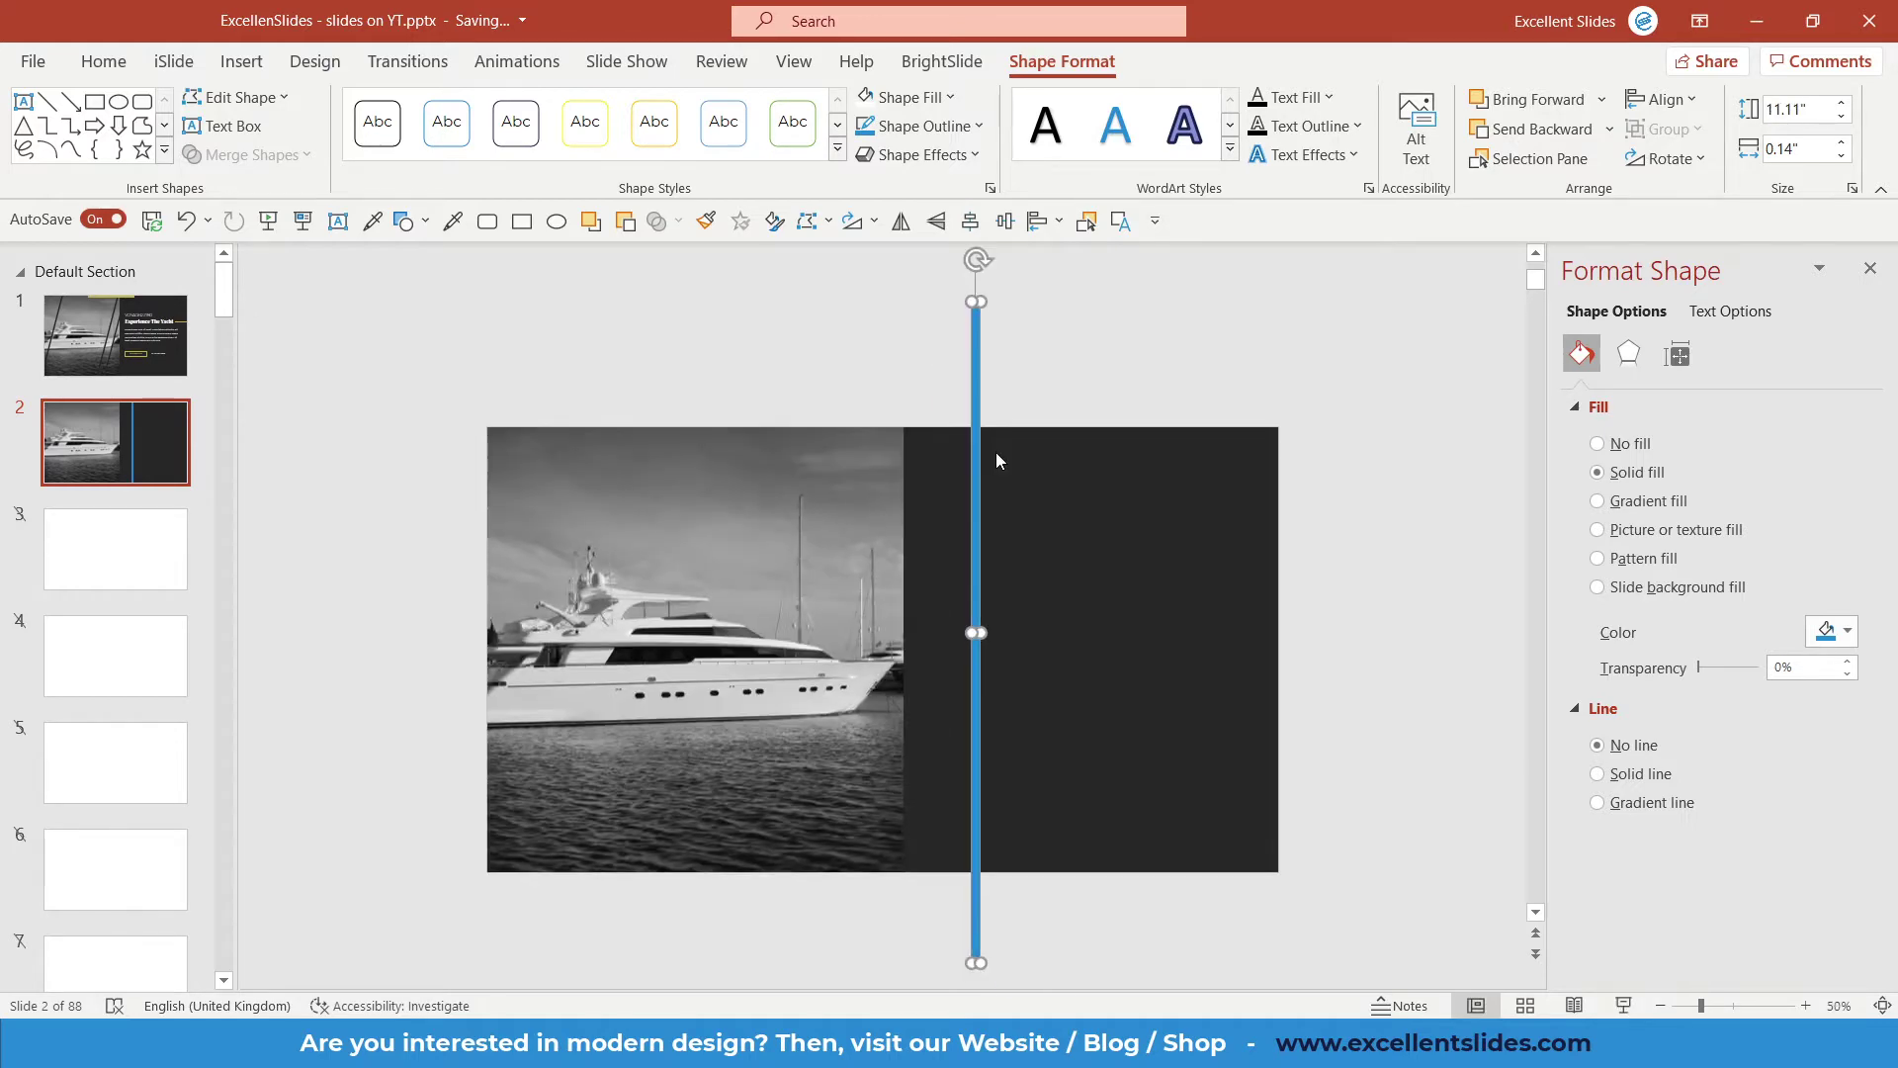
pyautogui.scroll(-1, 977, 272)
# Rotate the bar clockwise into a slant and move it across the photo's right edge.
pyautogui.click(154, 441)
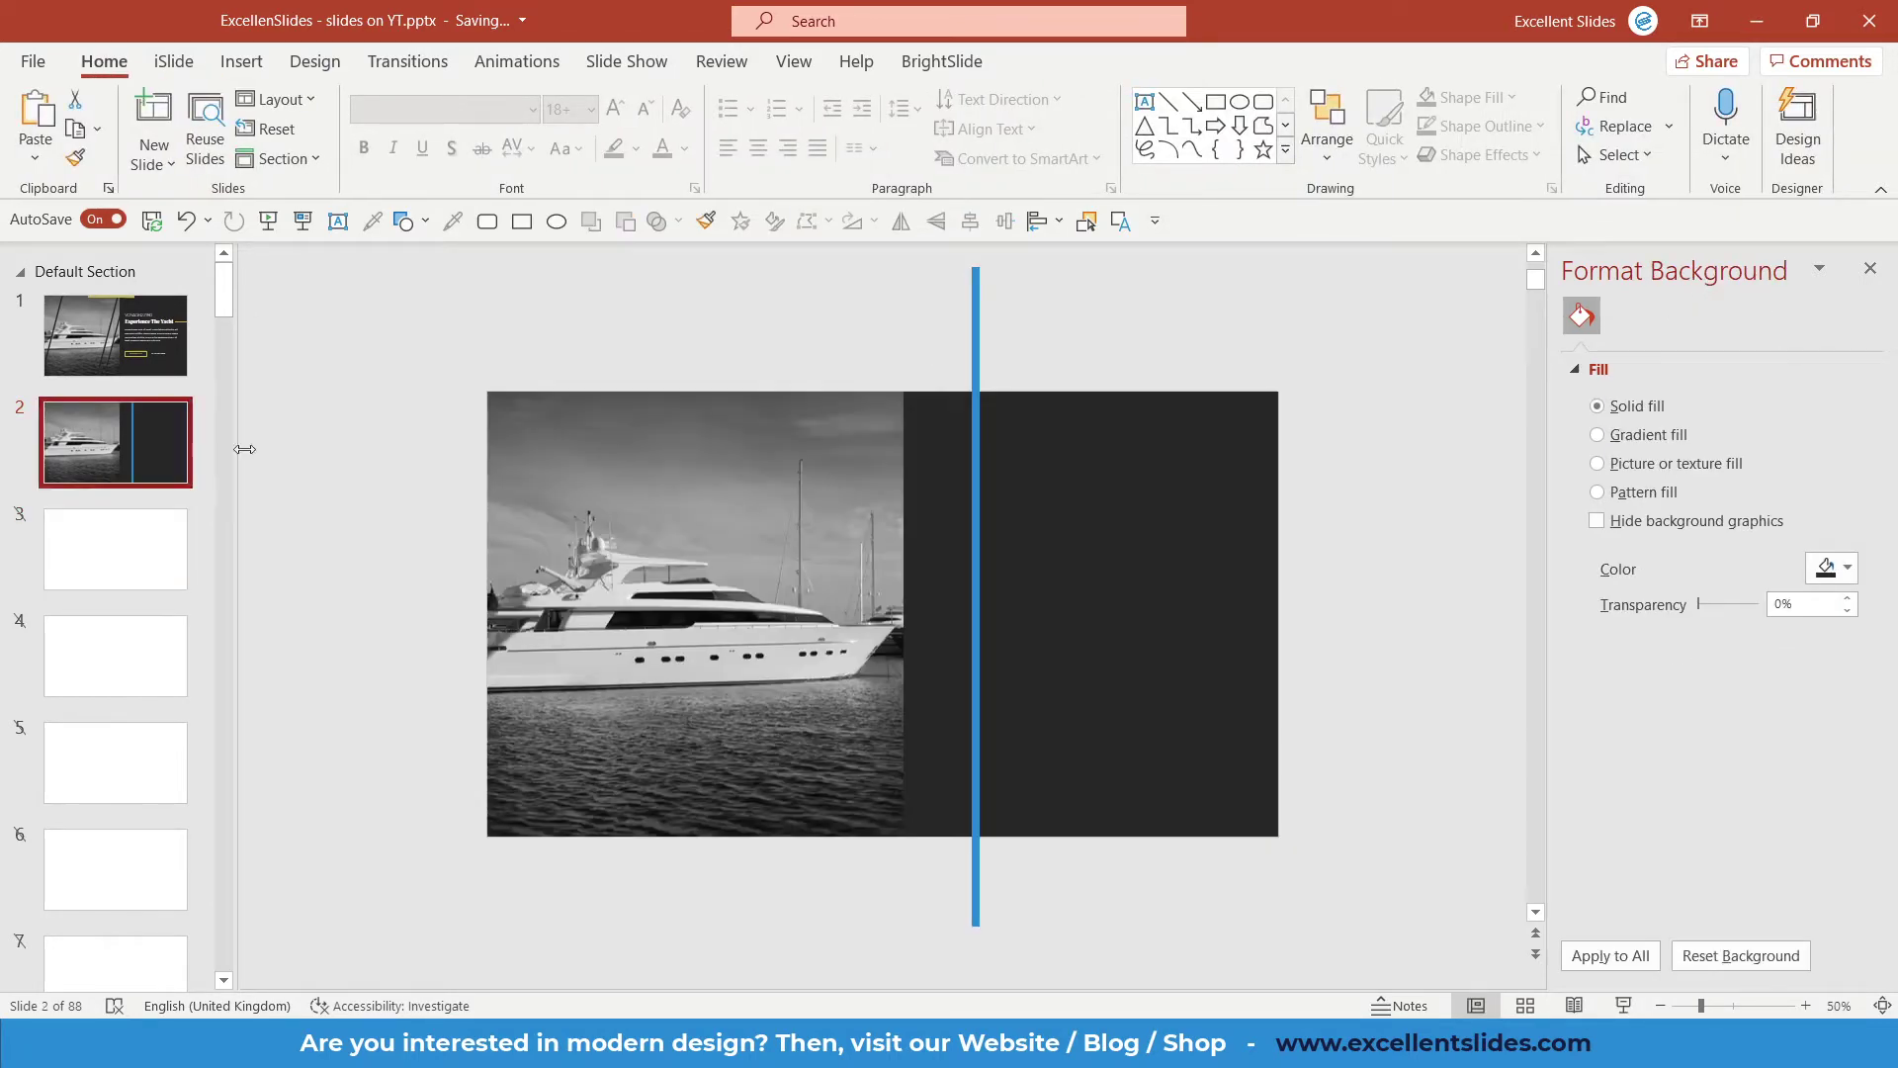
pyautogui.click(976, 316)
pyautogui.moveTo(977, 259); pyautogui.dragTo(1040, 255)
pyautogui.moveTo(1026, 336); pyautogui.dragTo(917, 336)
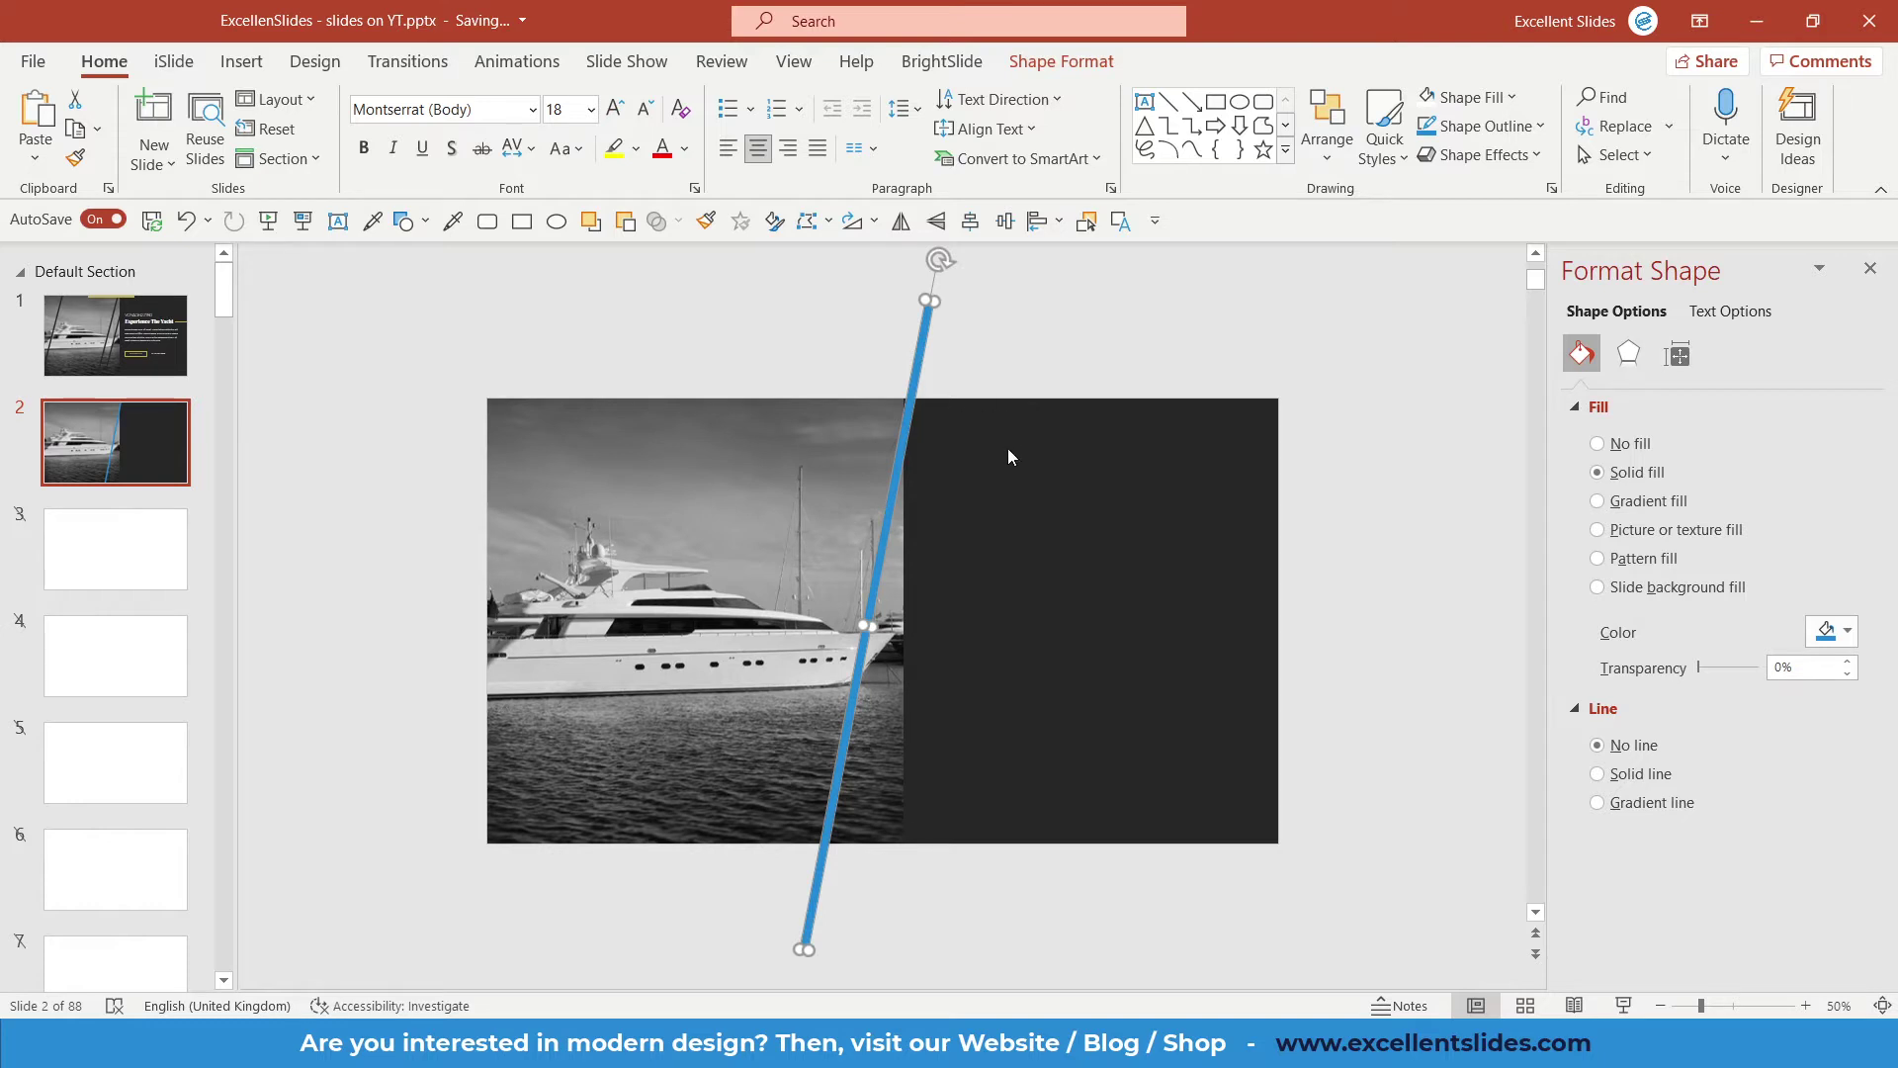
# Fill the bar with the slide background and Ctrl-drag copies of it across the photo.
pyautogui.click(1666, 589)
pyautogui.click(1123, 305)
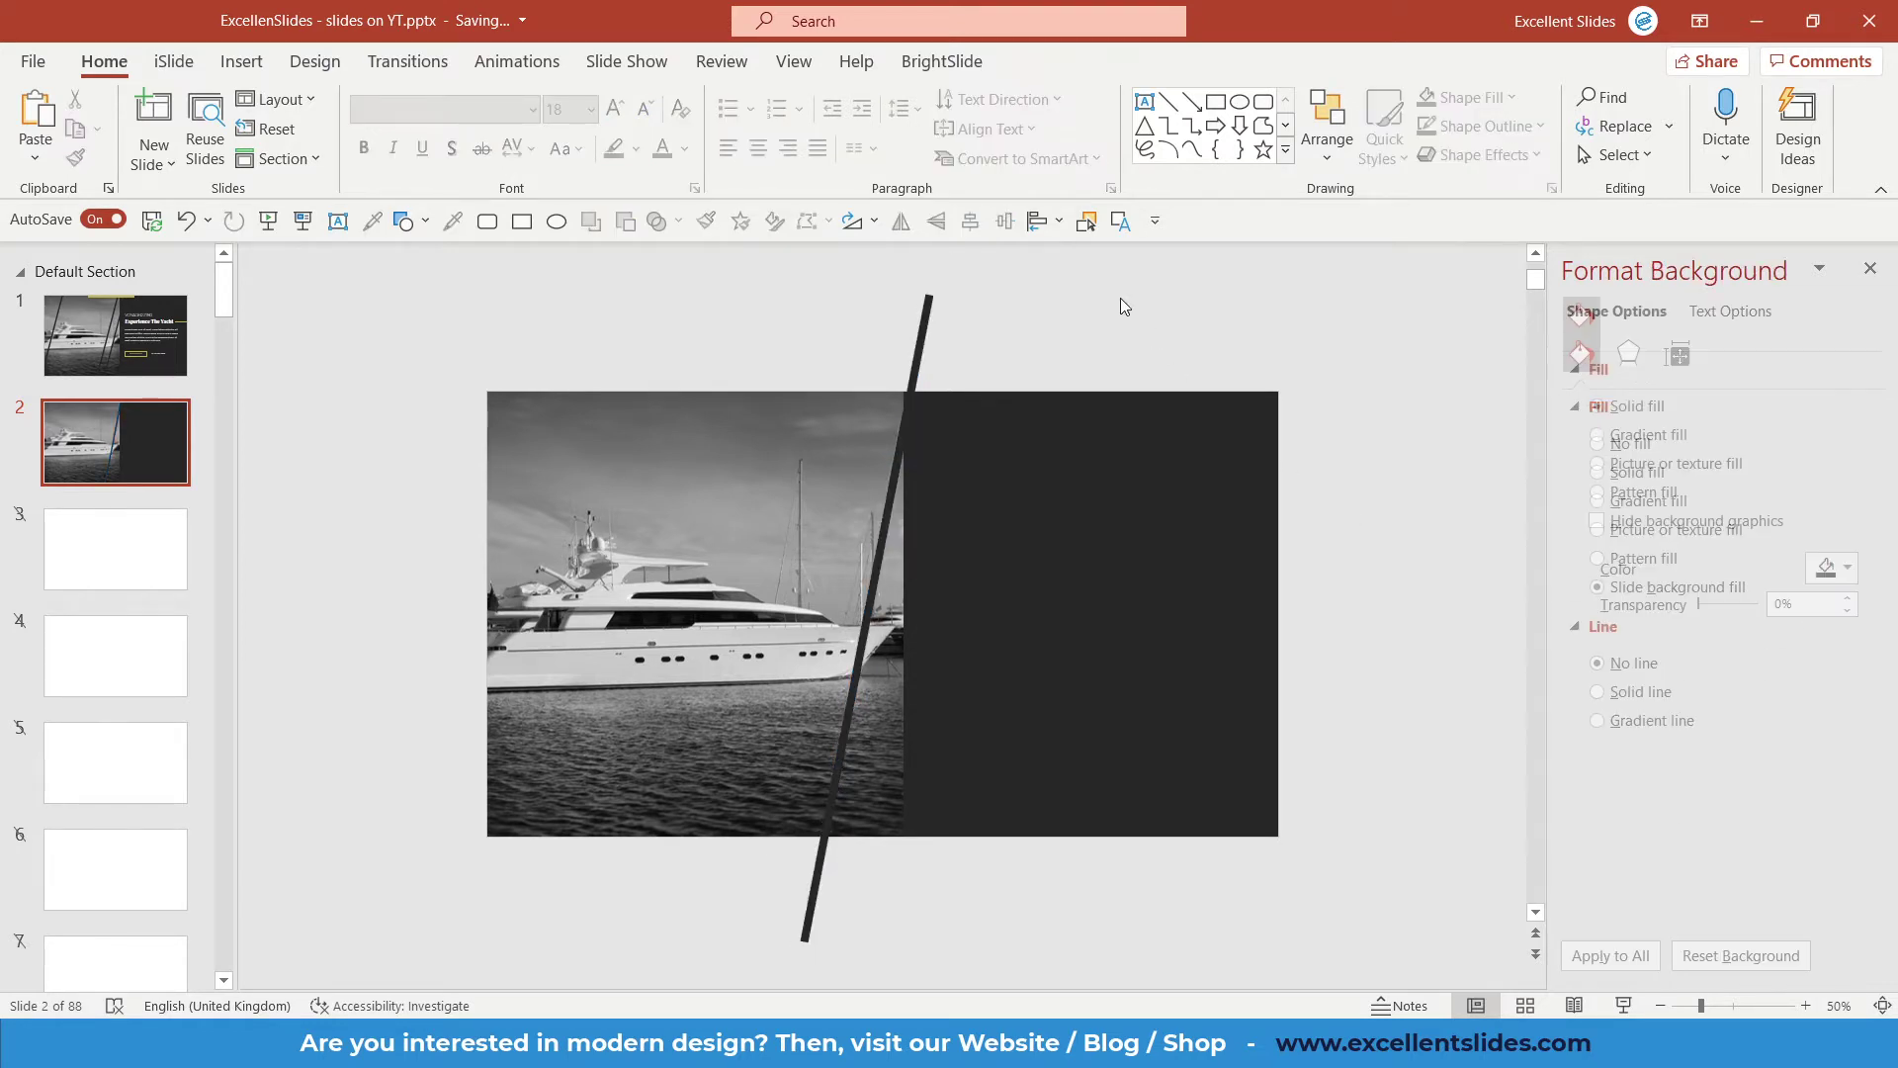
pyautogui.click(919, 351)
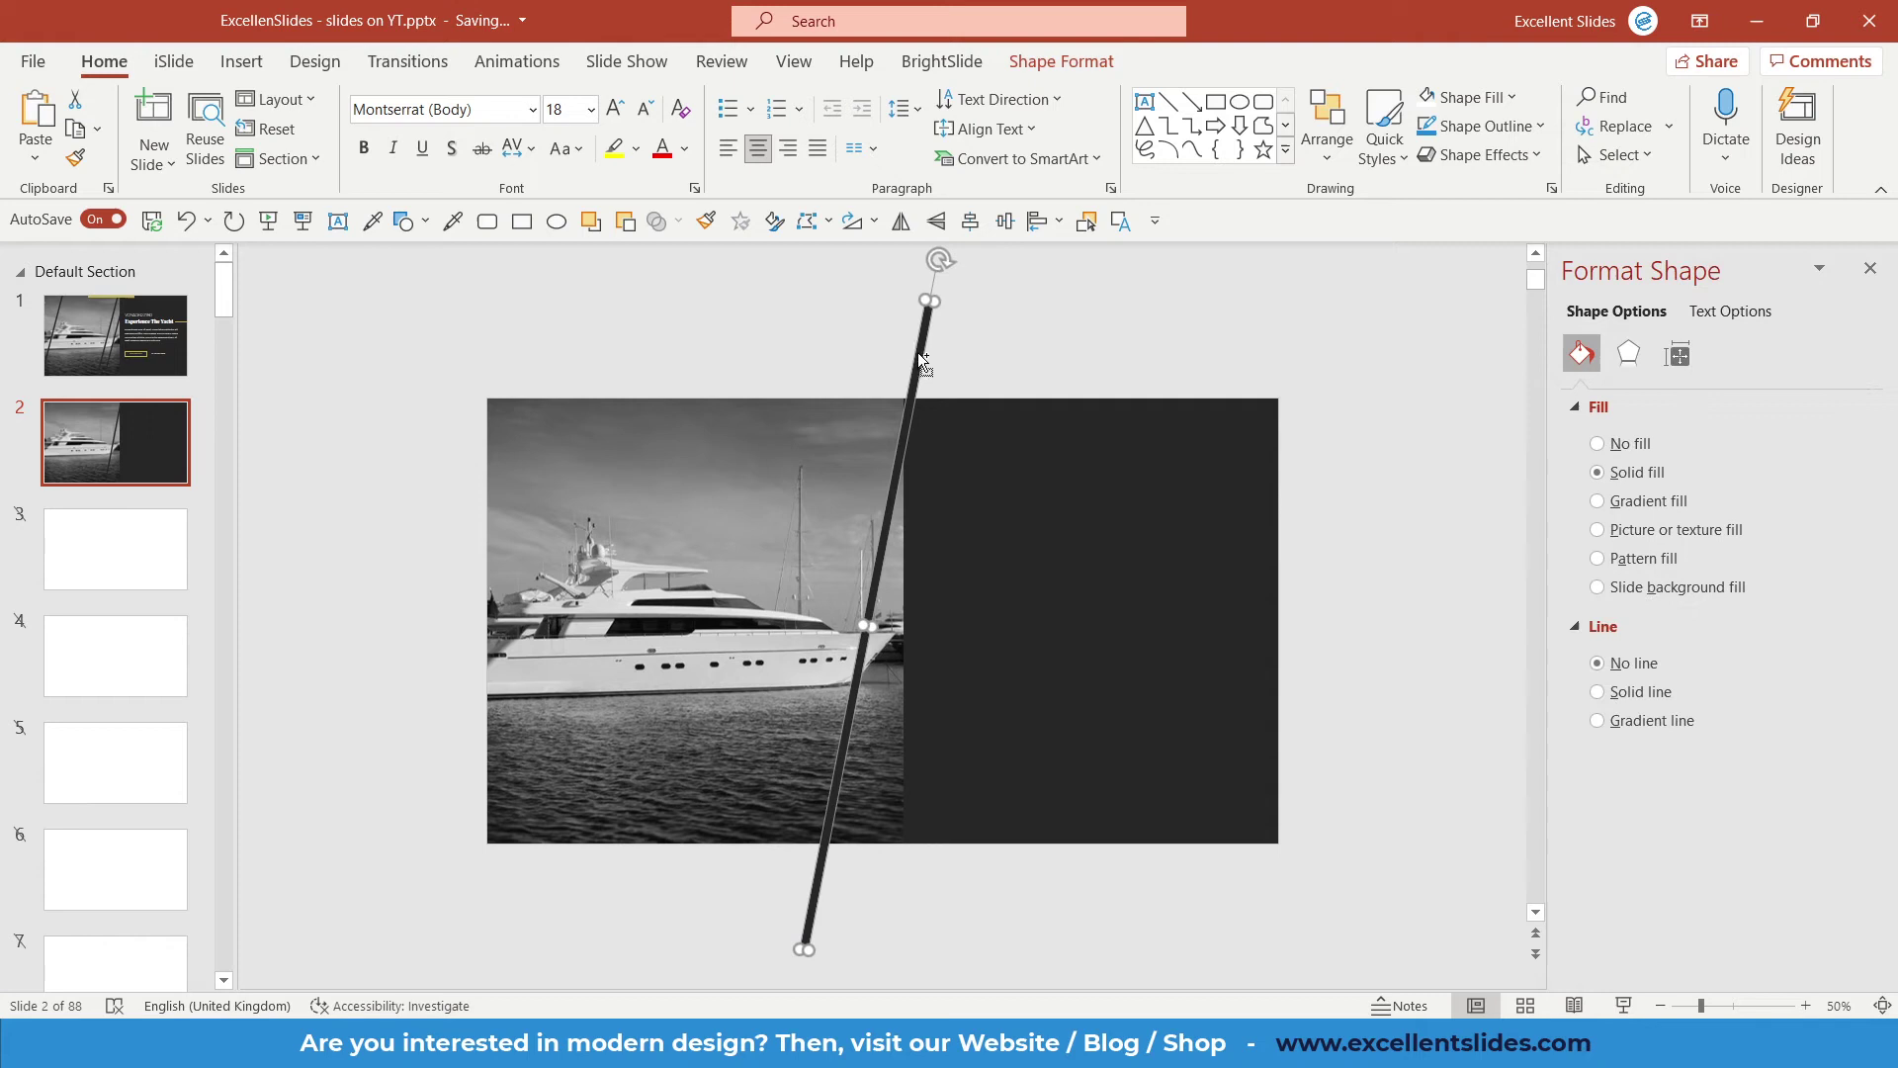
pyautogui.moveTo(918, 351)
pyautogui.mouseDown()
pyautogui.moveTo(540, 362)
pyautogui.moveTo(898, 394)
pyautogui.moveTo(923, 374)
pyautogui.mouseUp()
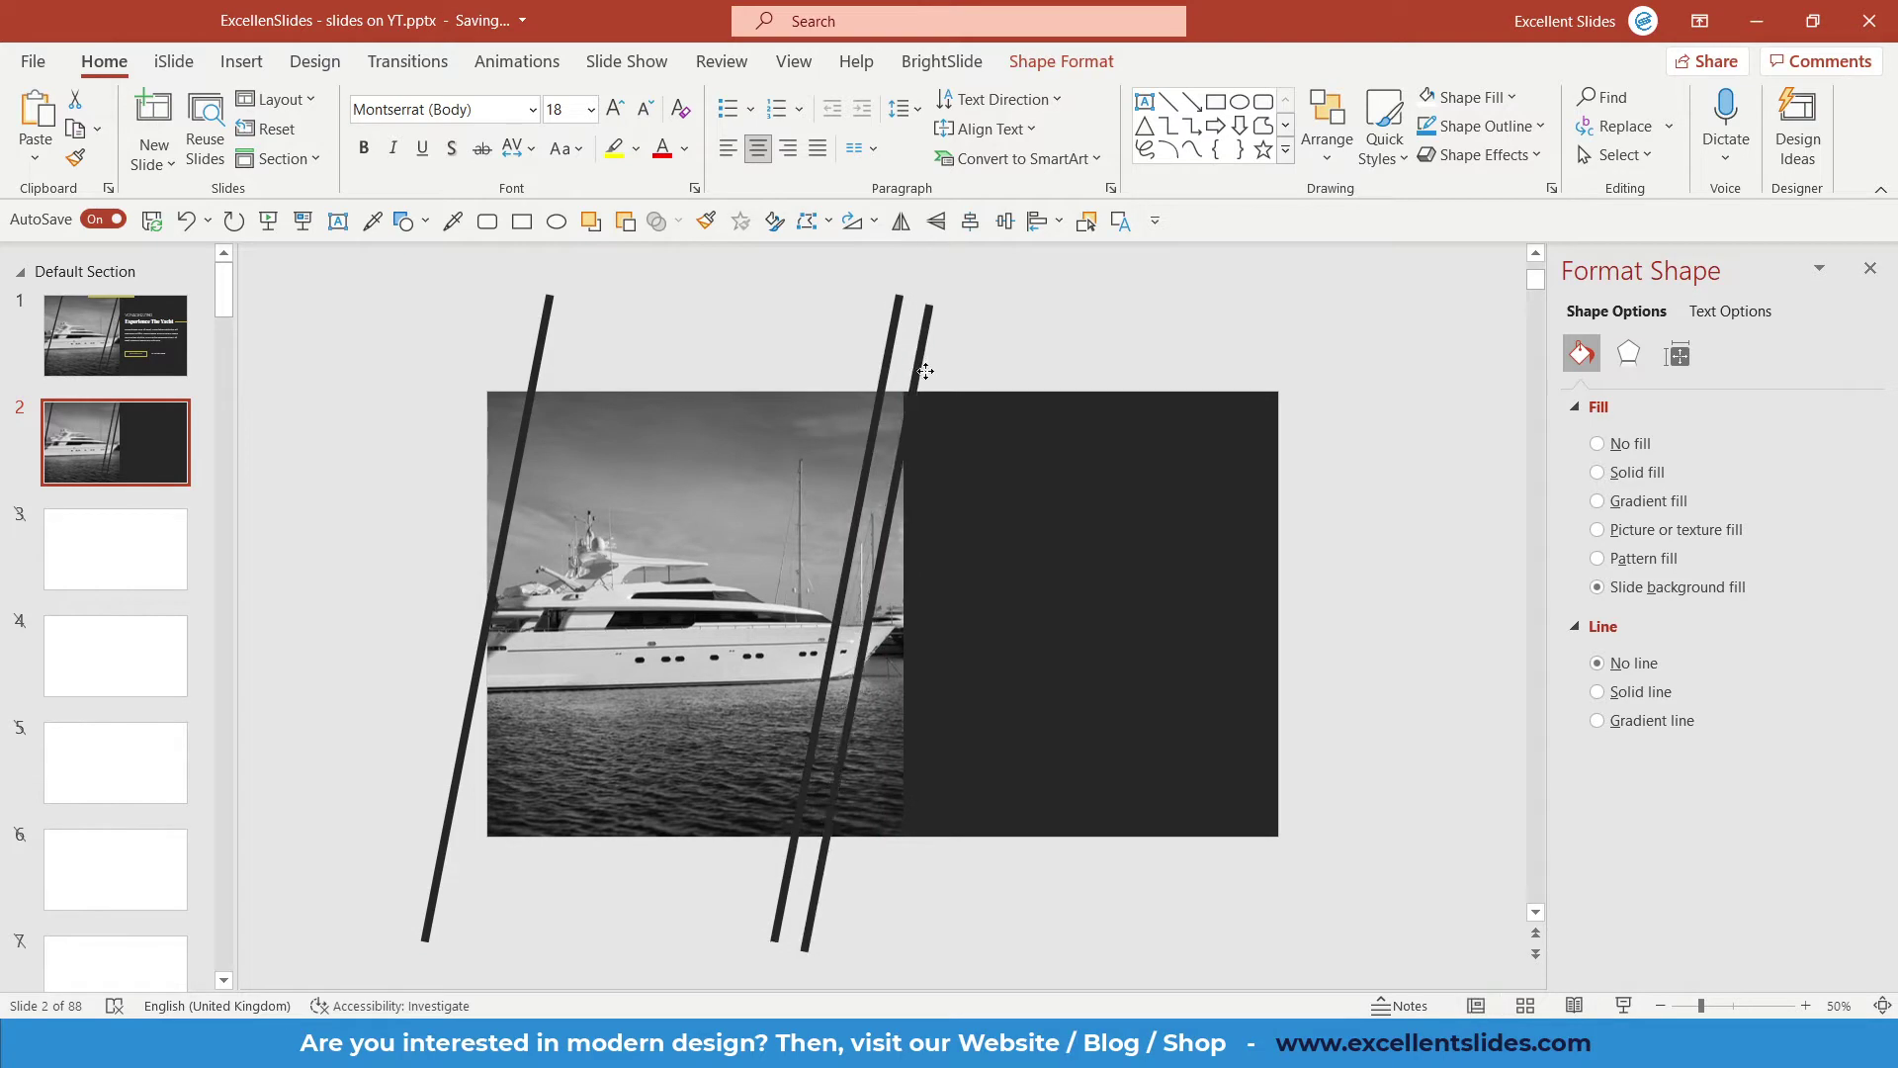
# Preview slide 2 full-screen, then nudge the leftmost diagonal bar slightly right.
pyautogui.click(303, 220)
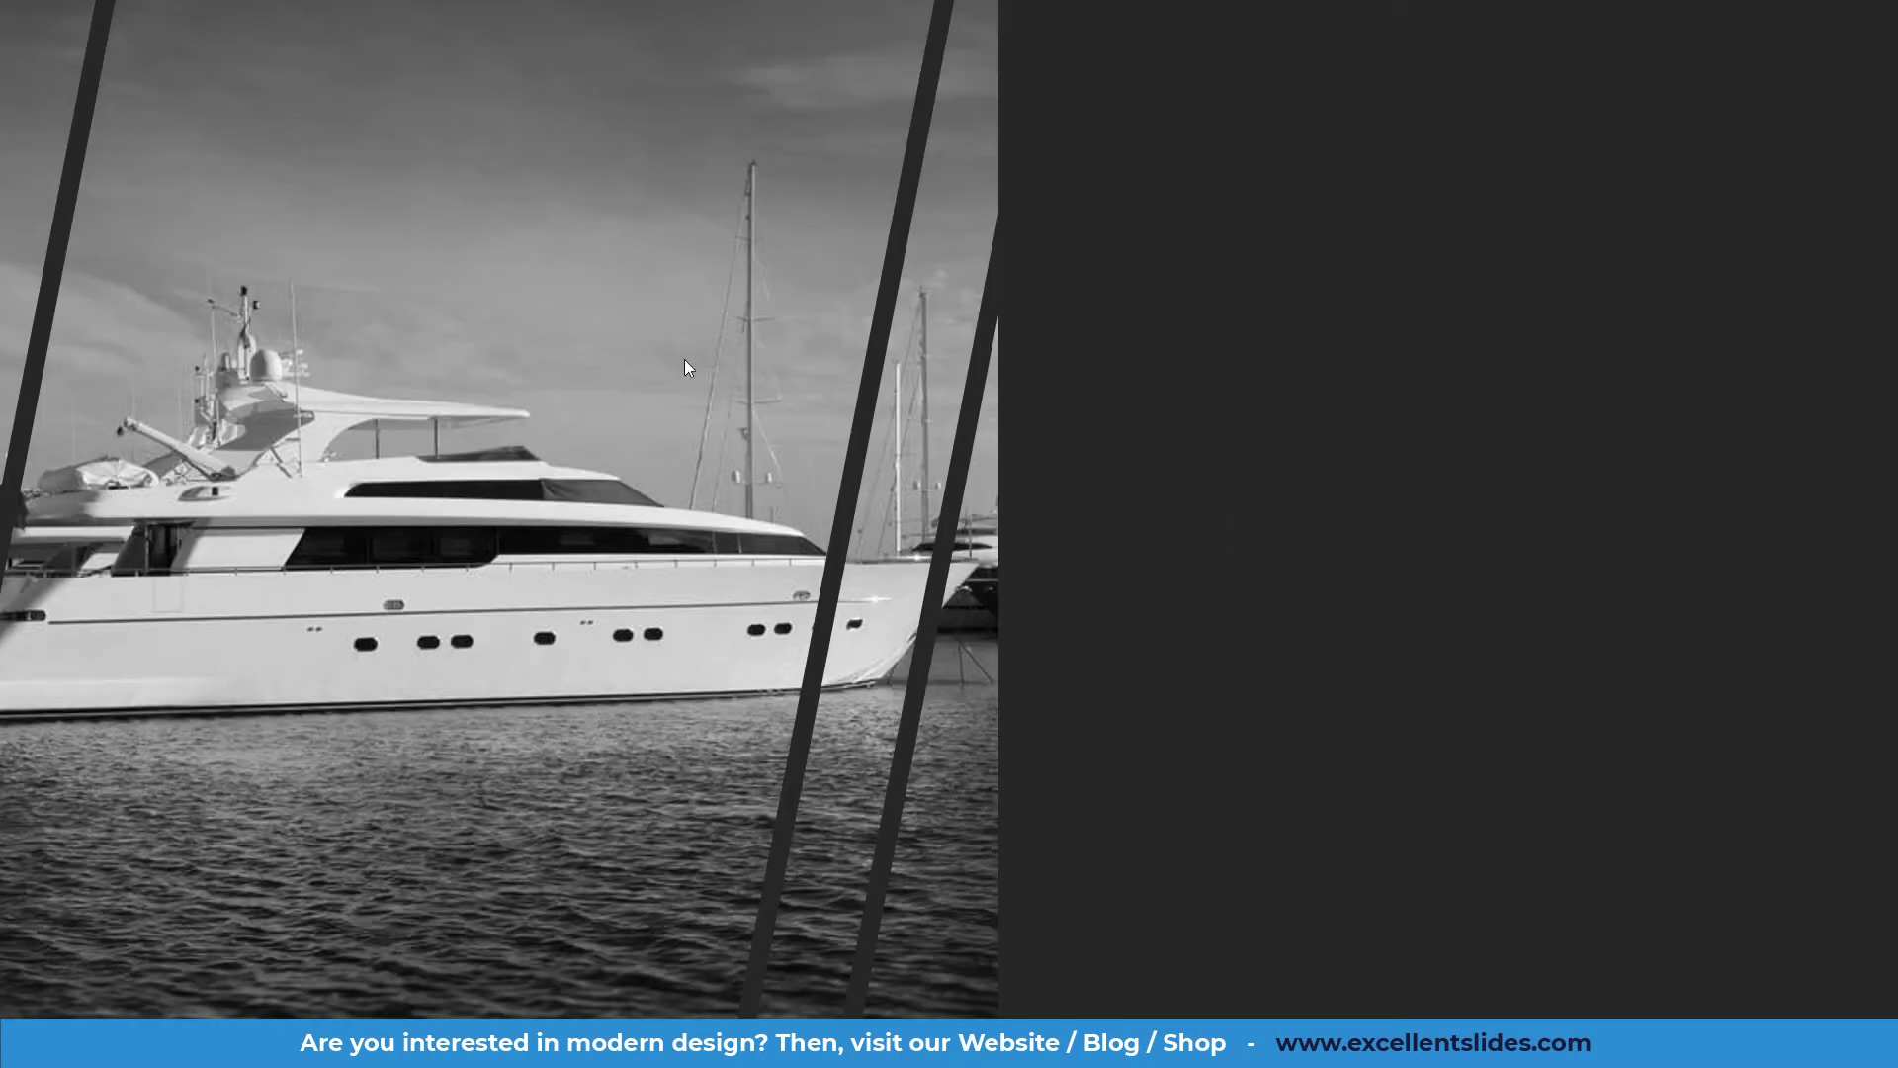
pyautogui.press('Escape')
pyautogui.click(541, 381)
pyautogui.moveTo(541, 386); pyautogui.dragTo(574, 371)
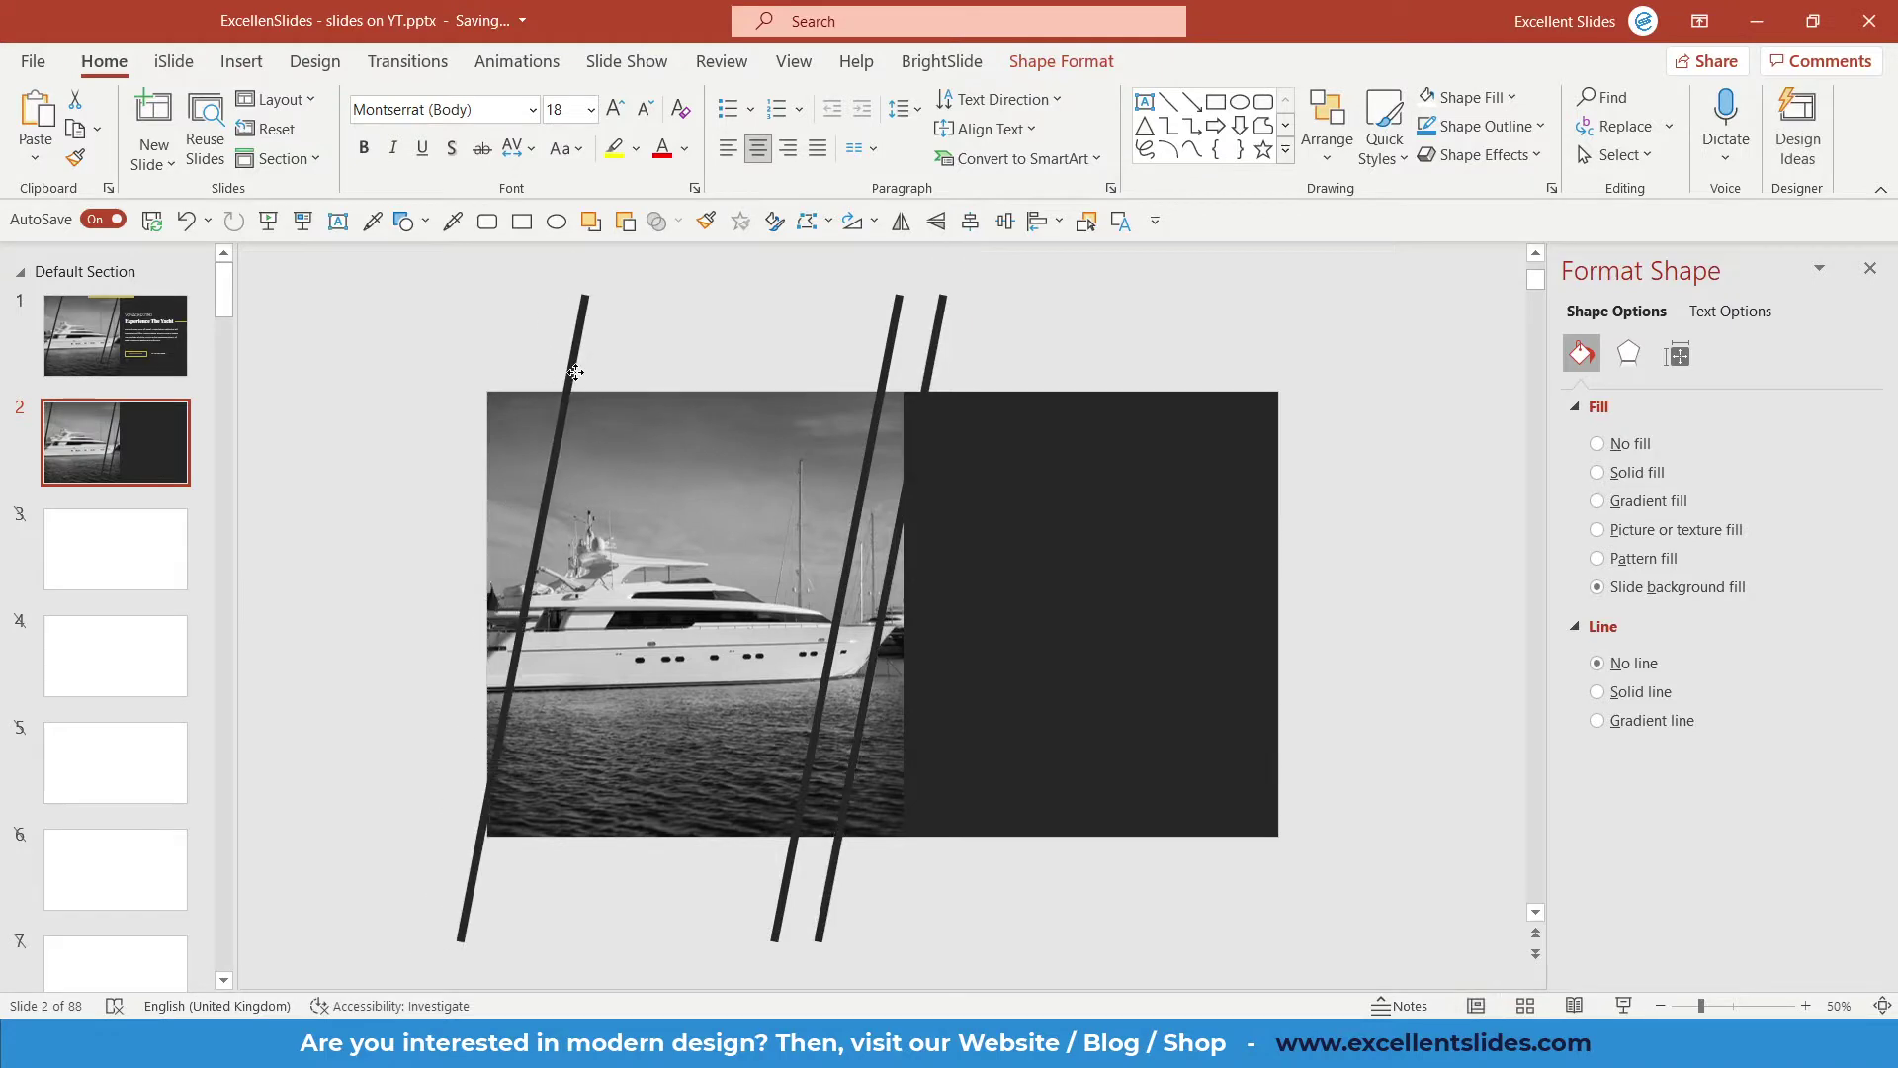
# Preview slide 2 full-screen once more, then return to slide 1 for reference.
pyautogui.click(1623, 1005)
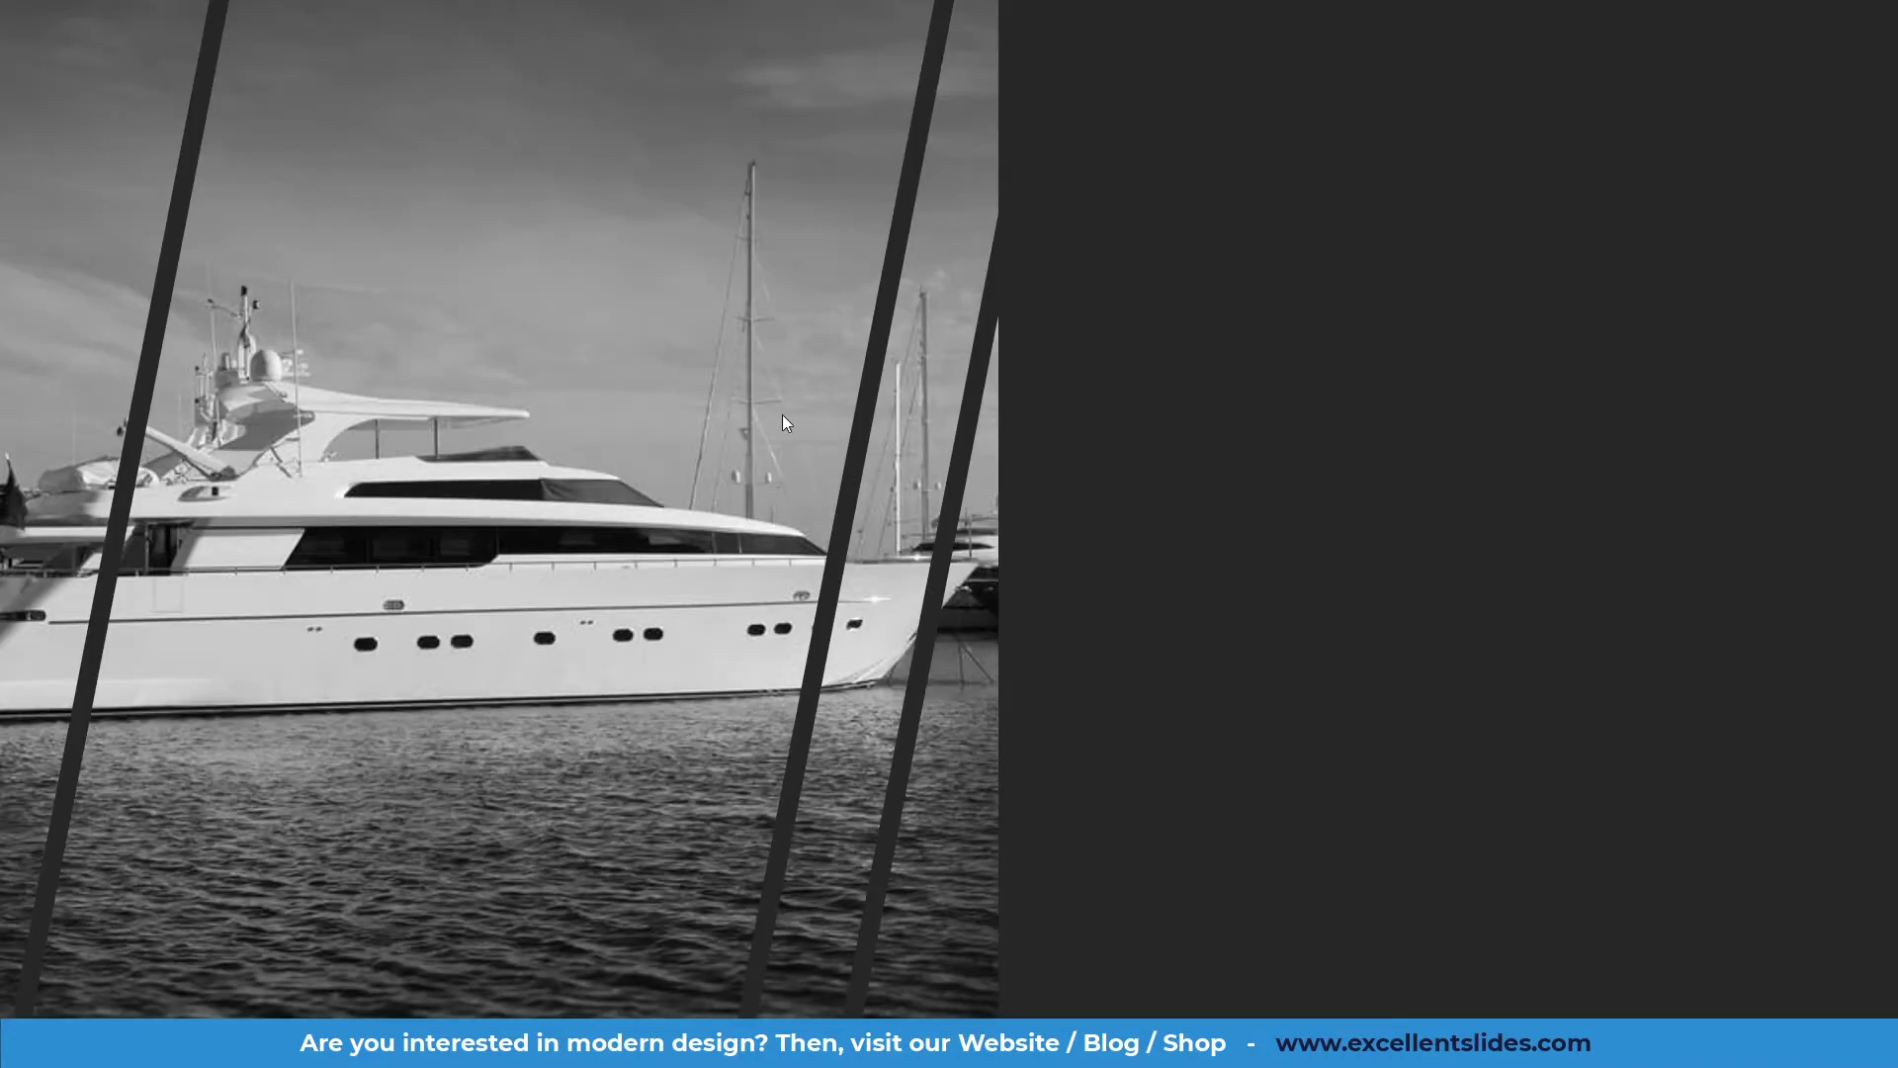
pyautogui.press('Escape')
pyautogui.click(100, 354)
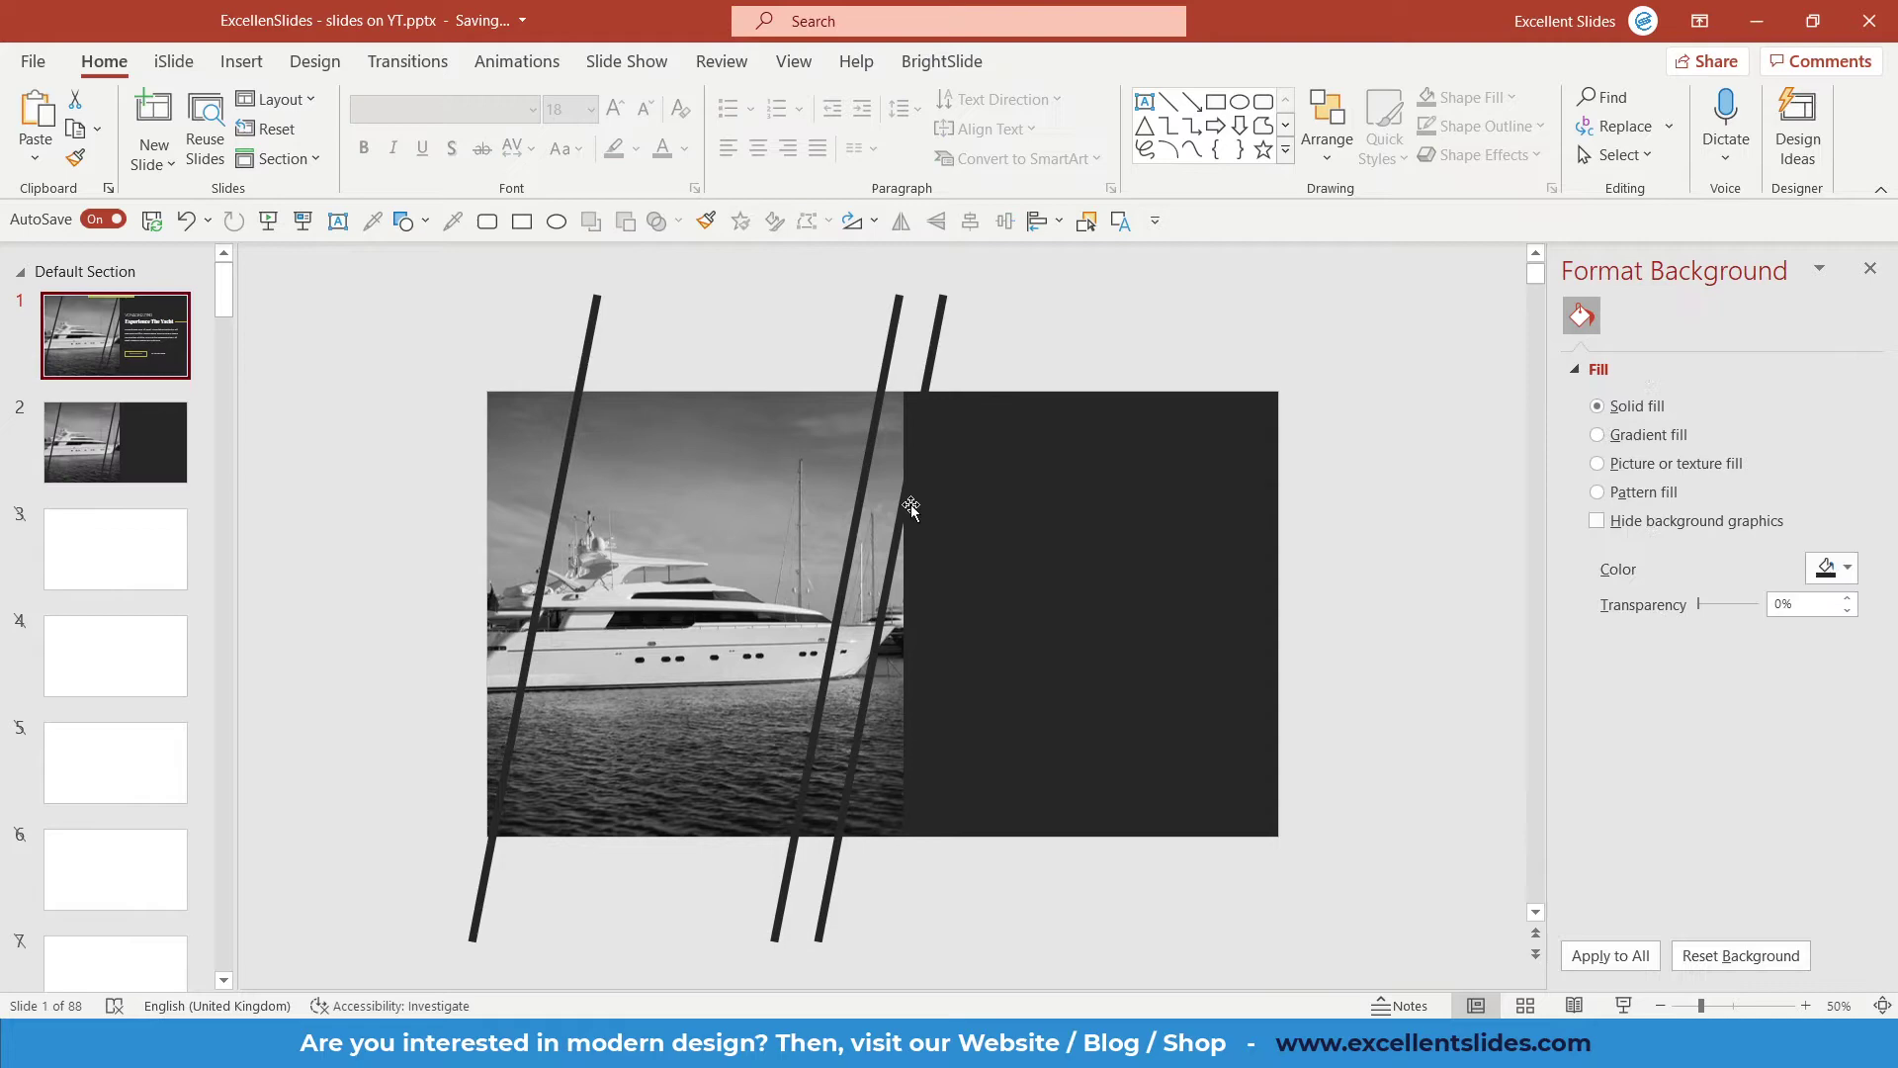
# Check the fonts of slide 1's title, body, EXPLORE NOW button, contact text and VOYAGER label.
pyautogui.click(1051, 603)
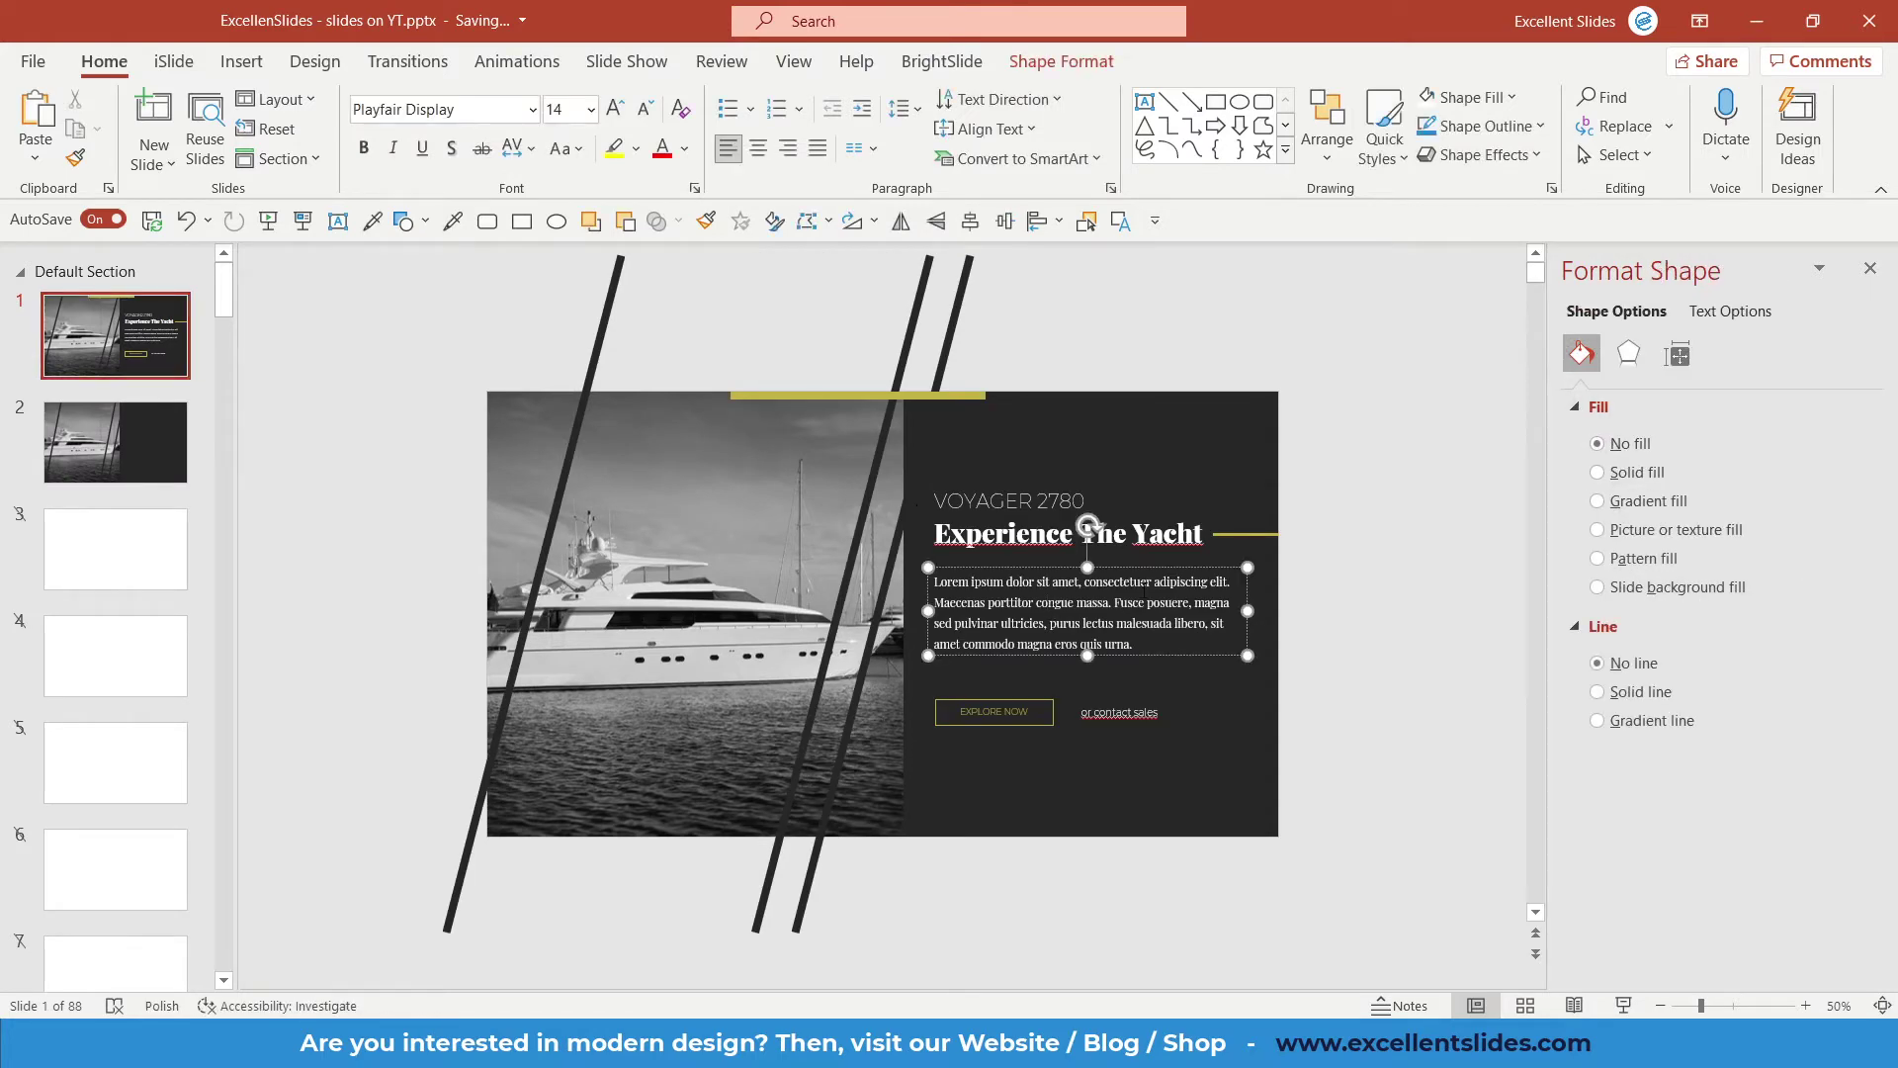
pyautogui.keyDown('ctrl'); pyautogui.scroll(3, 1144, 587); pyautogui.keyUp('ctrl')
pyautogui.click(1296, 509)
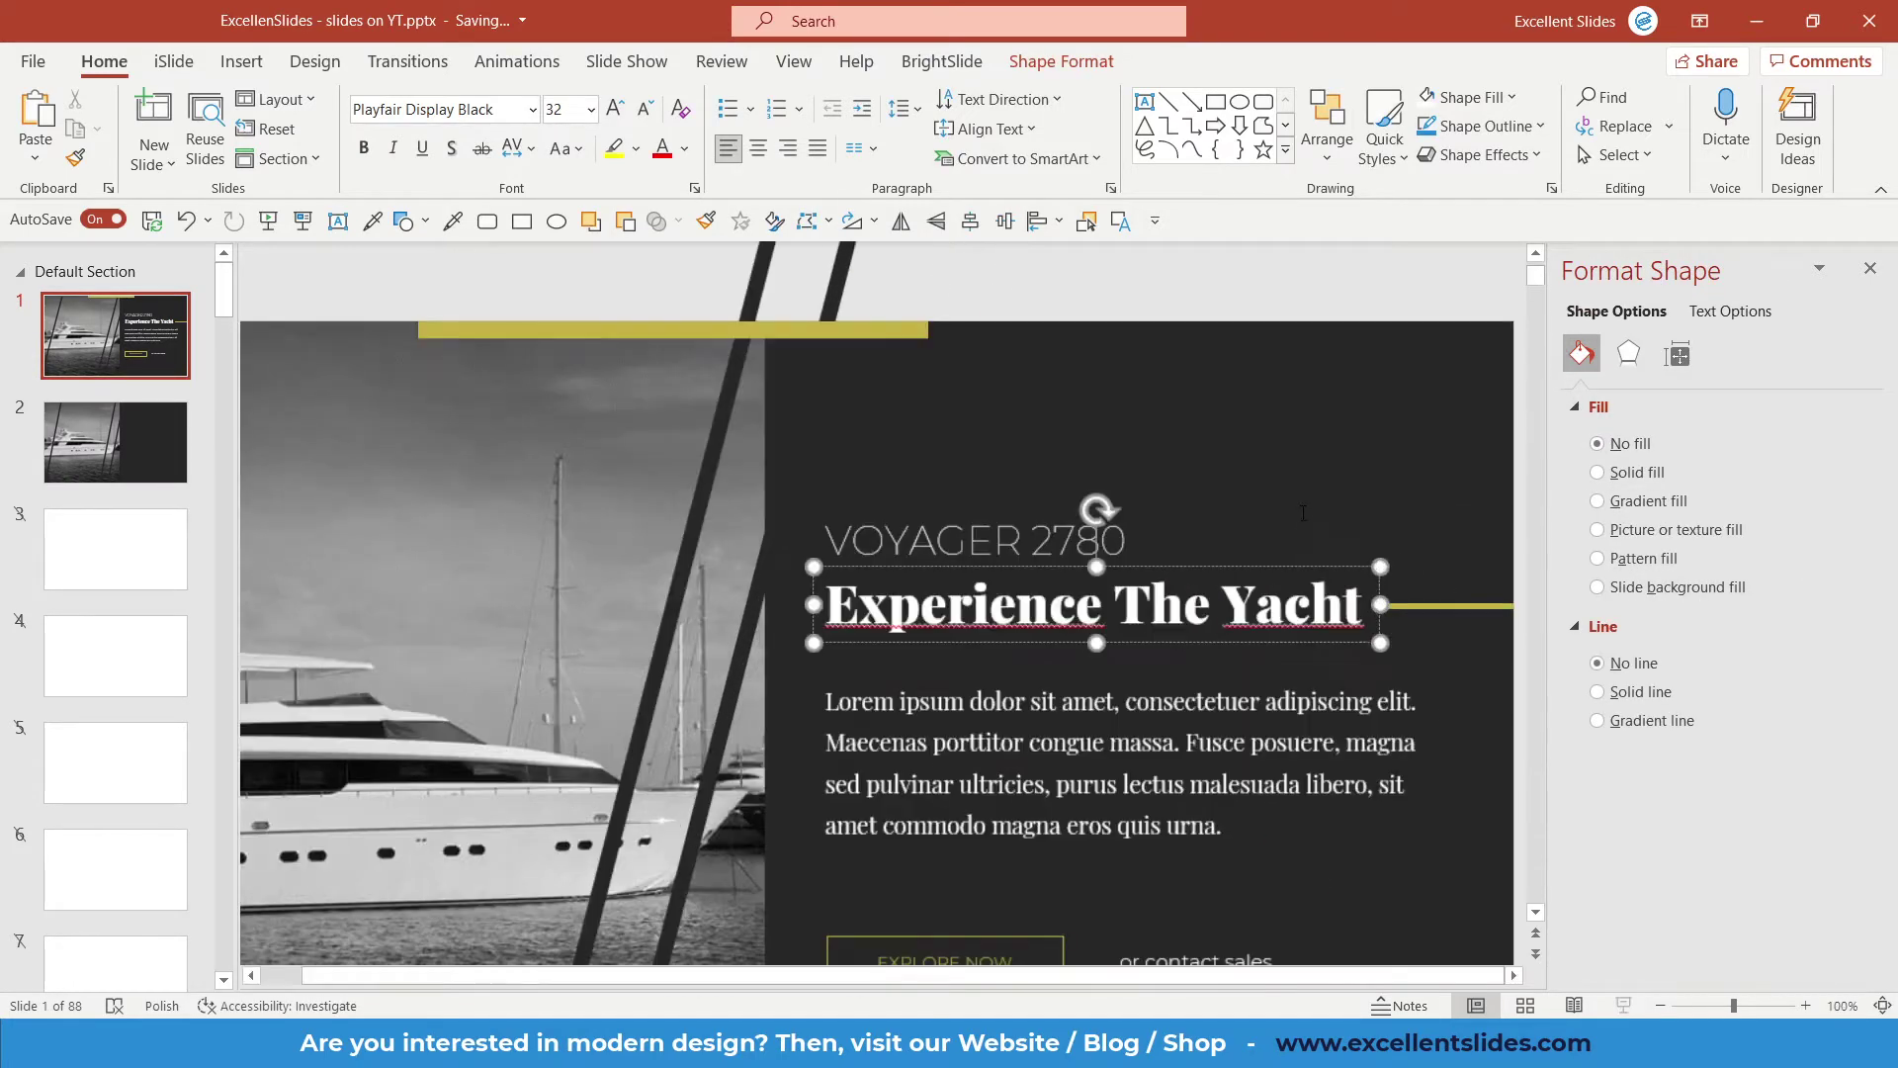
pyautogui.keyDown('ctrl'); pyautogui.scroll(3, 1295, 509); pyautogui.keyUp('ctrl')
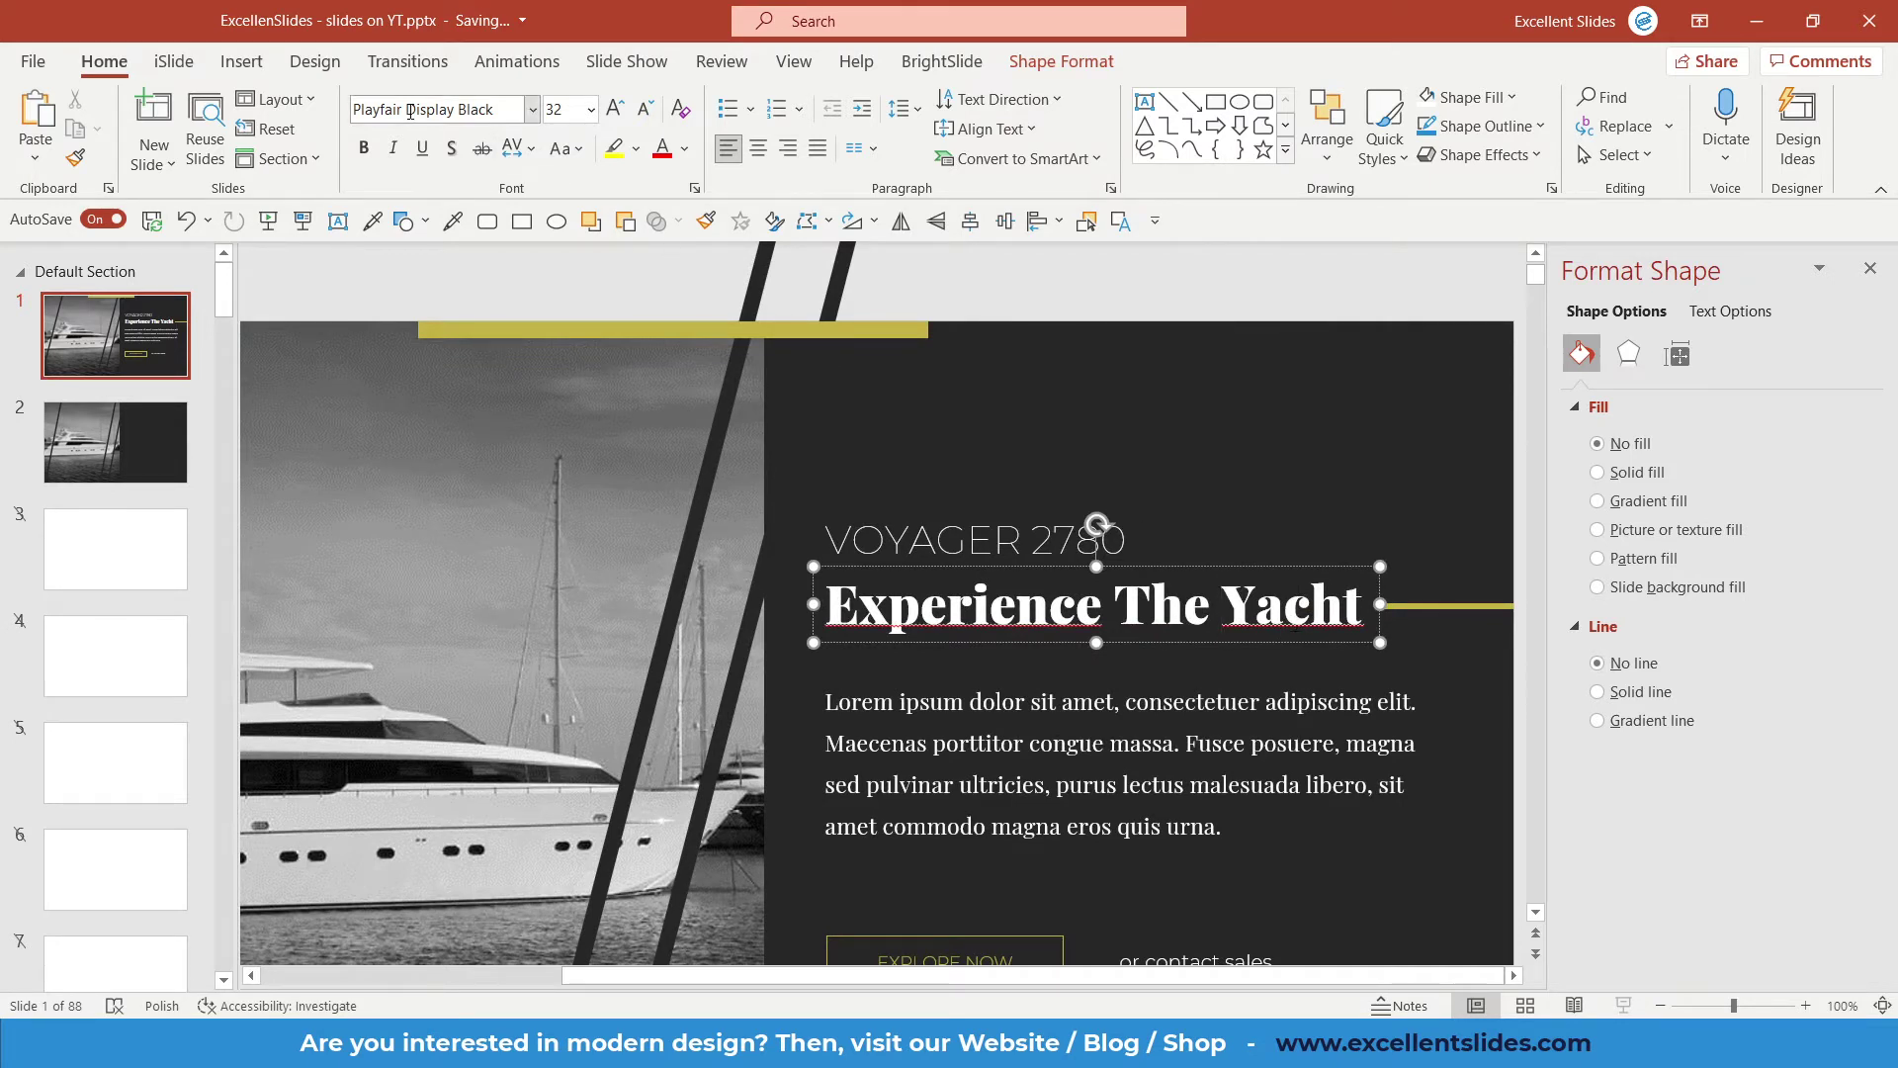
pyautogui.click(1015, 702)
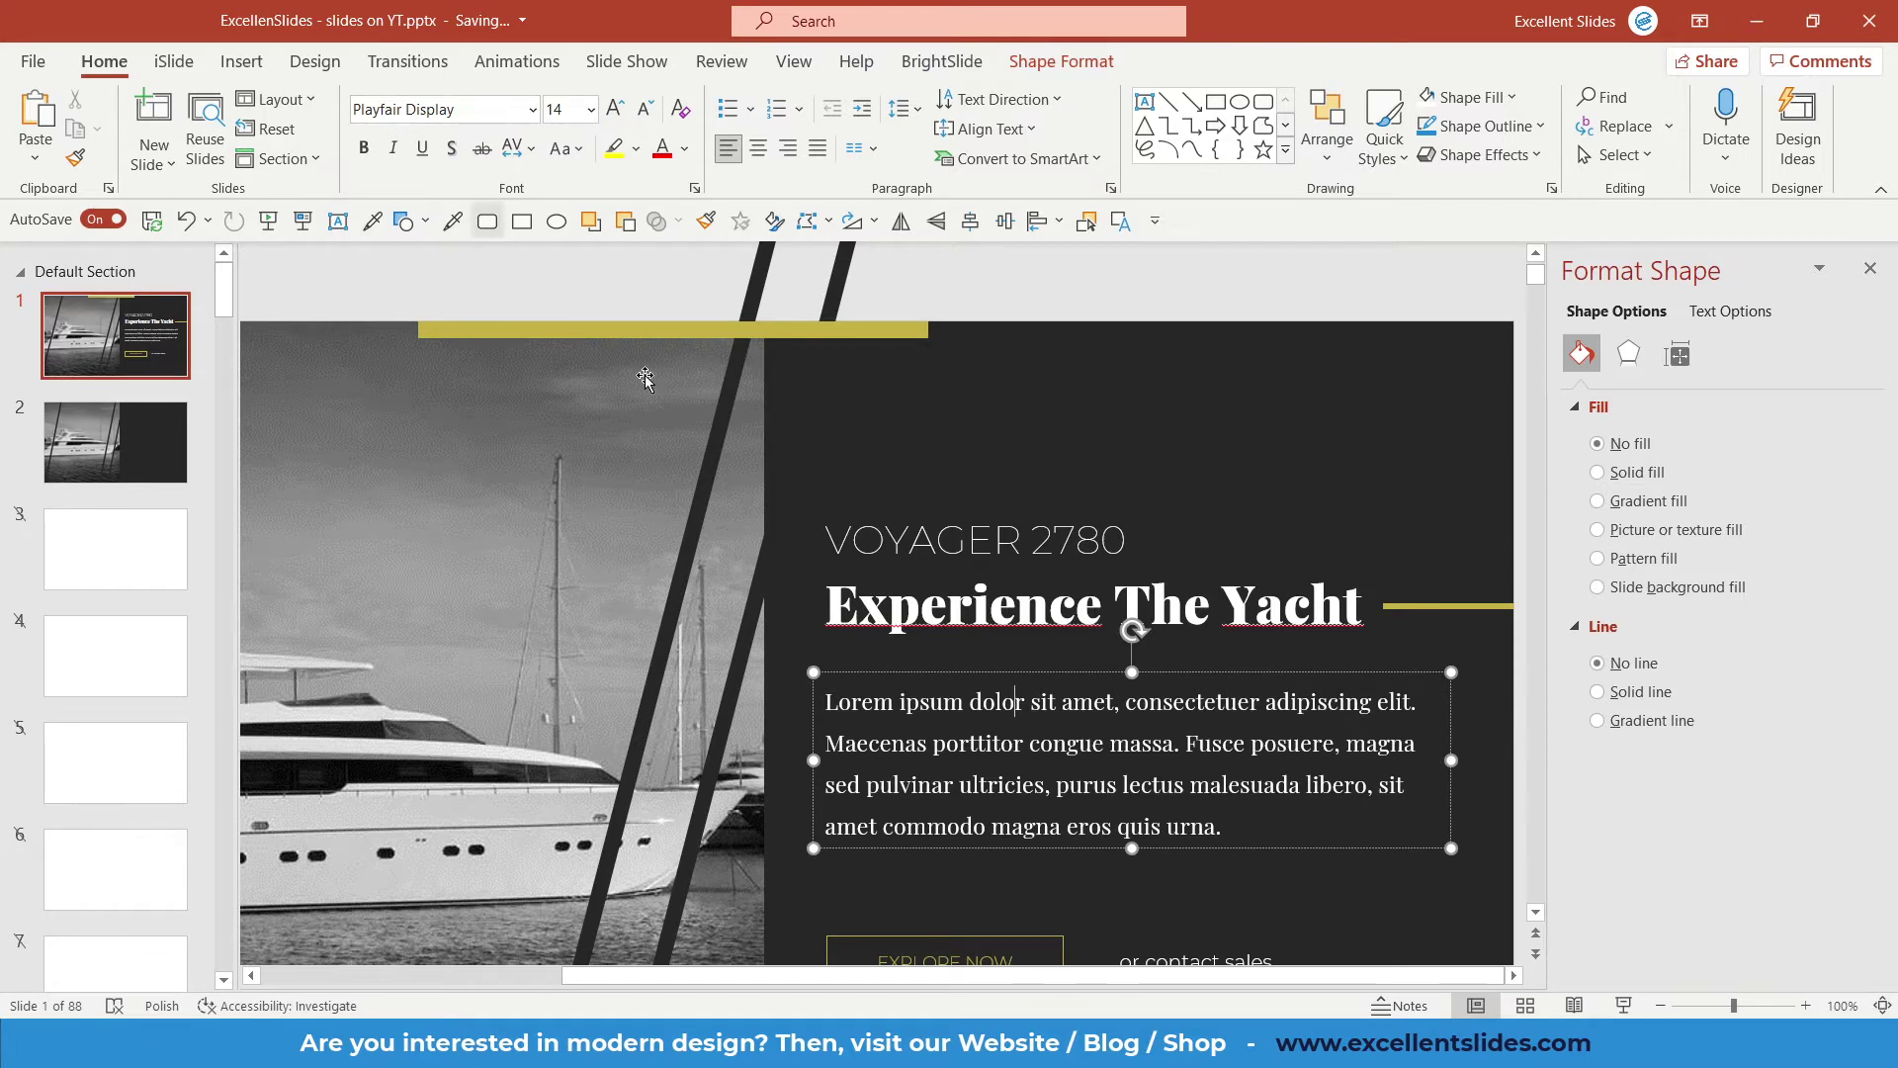
pyautogui.keyDown('ctrl'); pyautogui.scroll(-2, 1109, 831); pyautogui.keyUp('ctrl')
pyautogui.click(1107, 831)
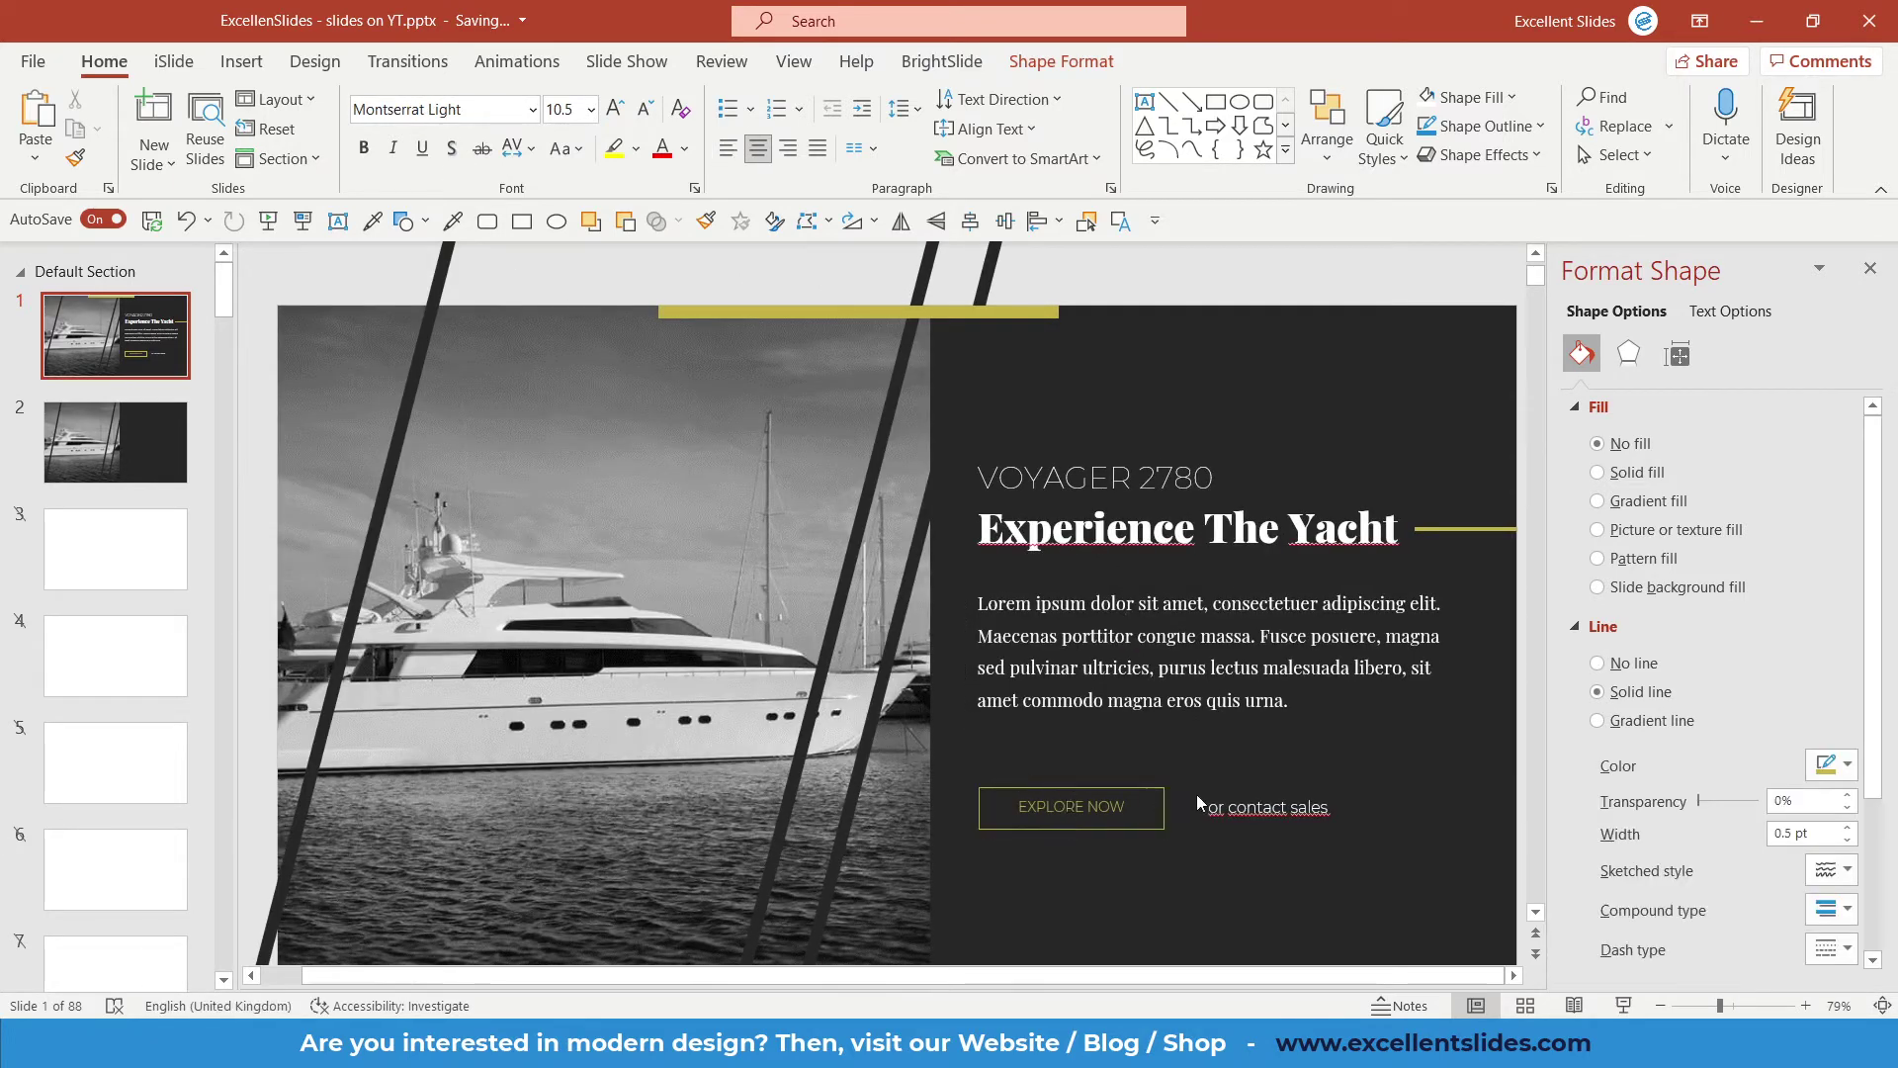
pyautogui.click(1228, 806)
pyautogui.click(1108, 478)
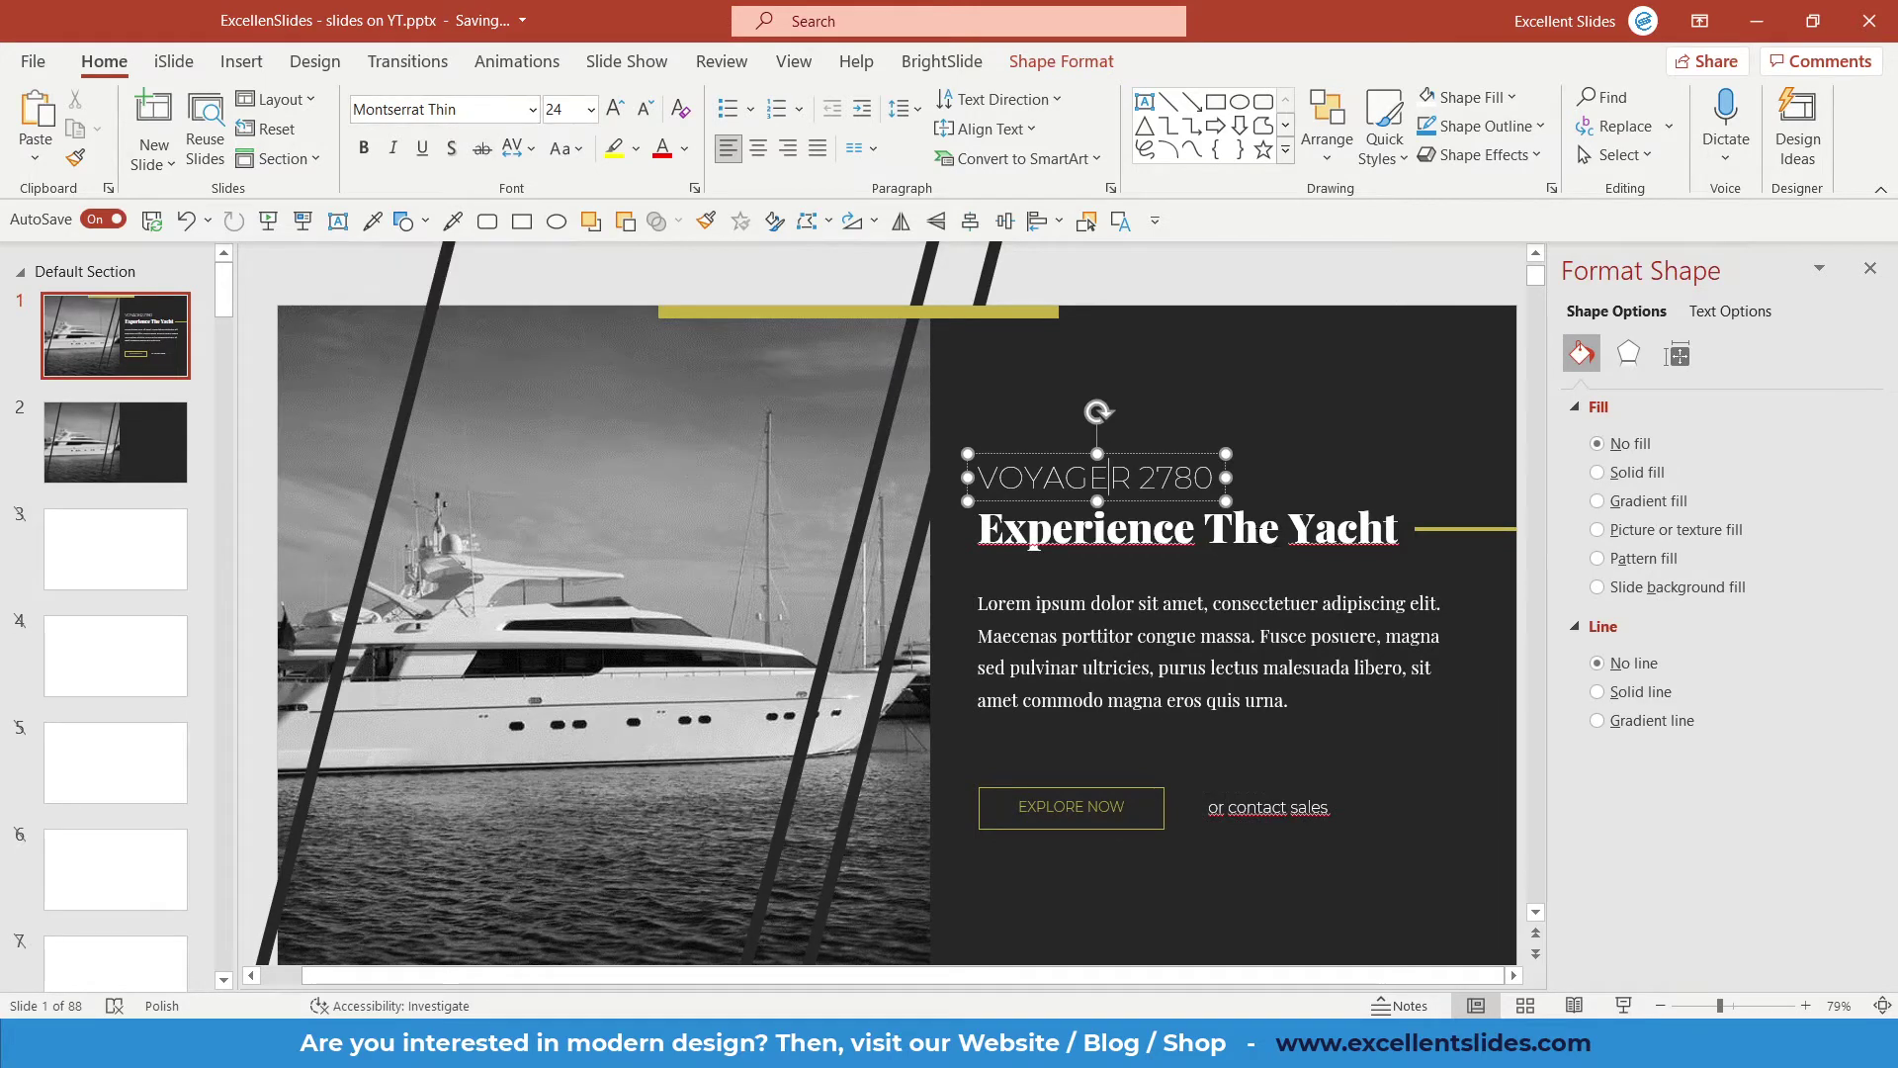
pyautogui.click(1318, 557)
# Replace slide 2's title text with 'Experience The Yacht'.
pyautogui.click(128, 440)
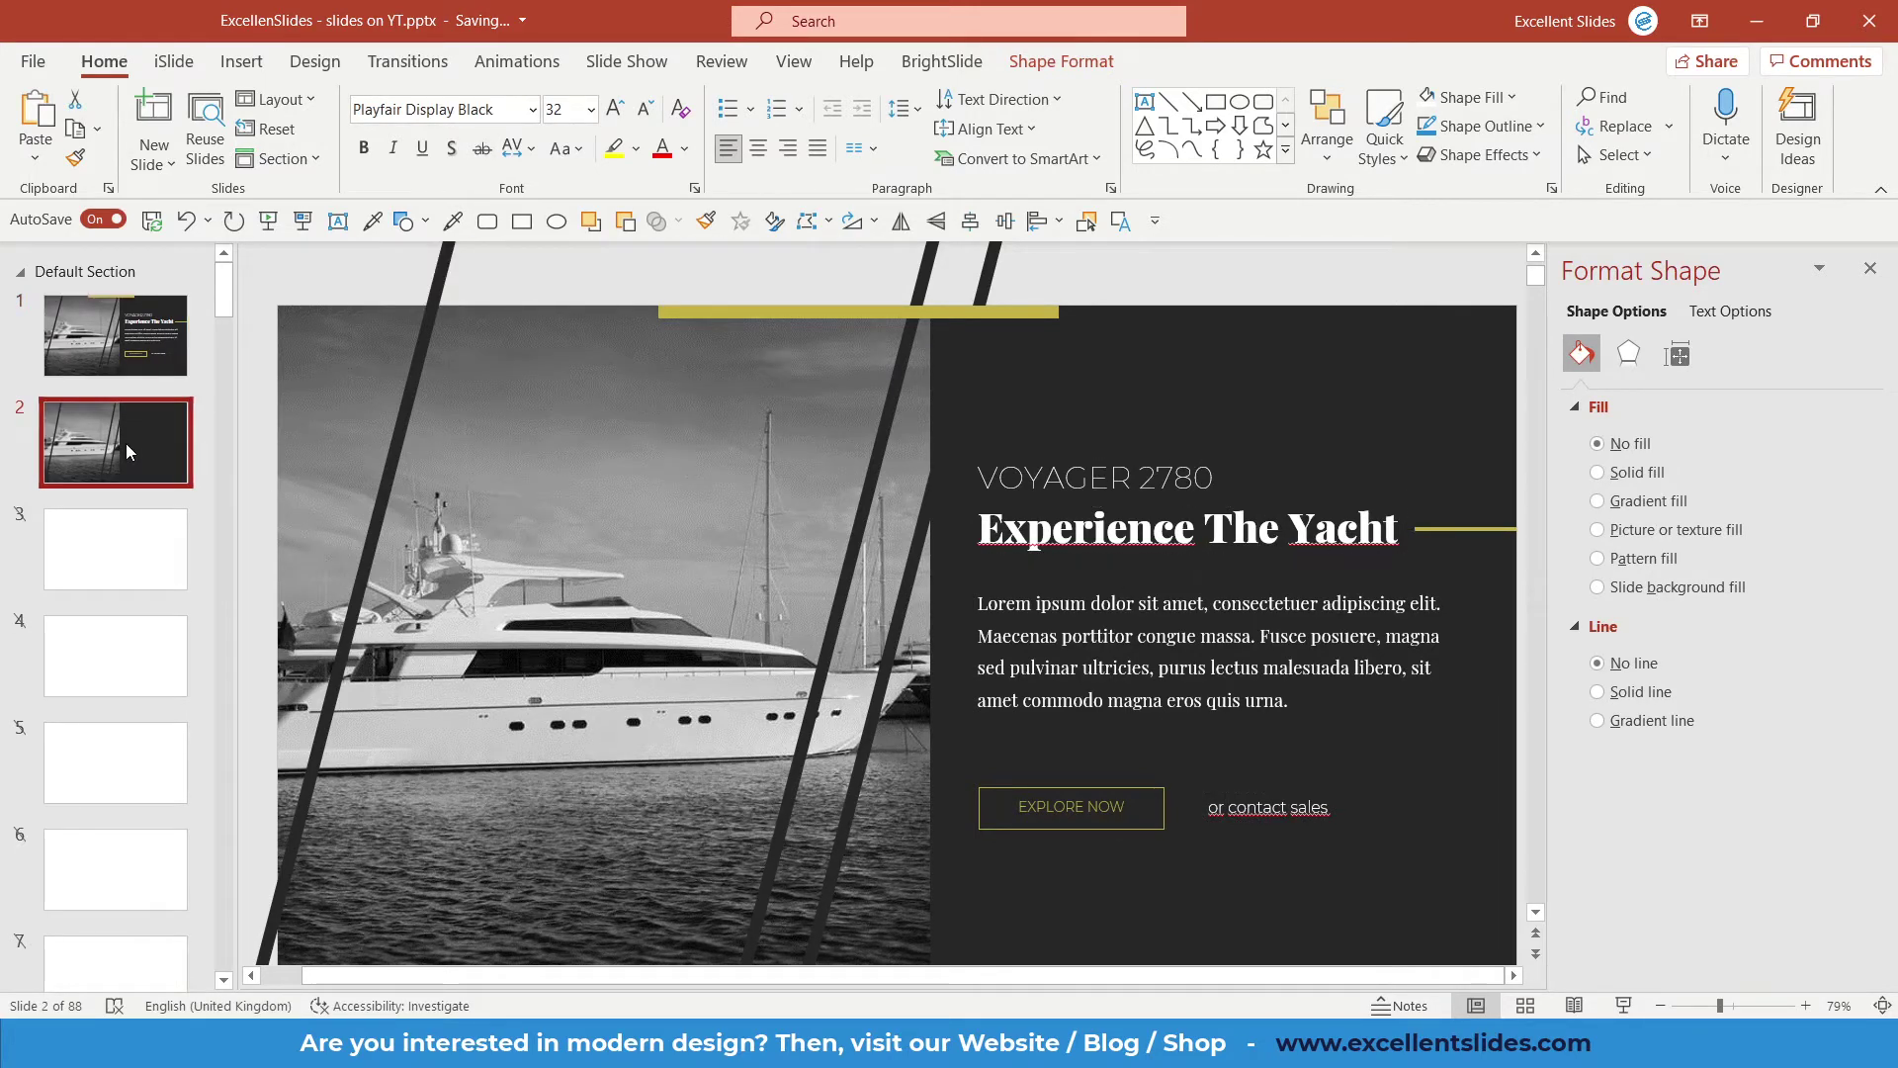
pyautogui.click(1174, 480)
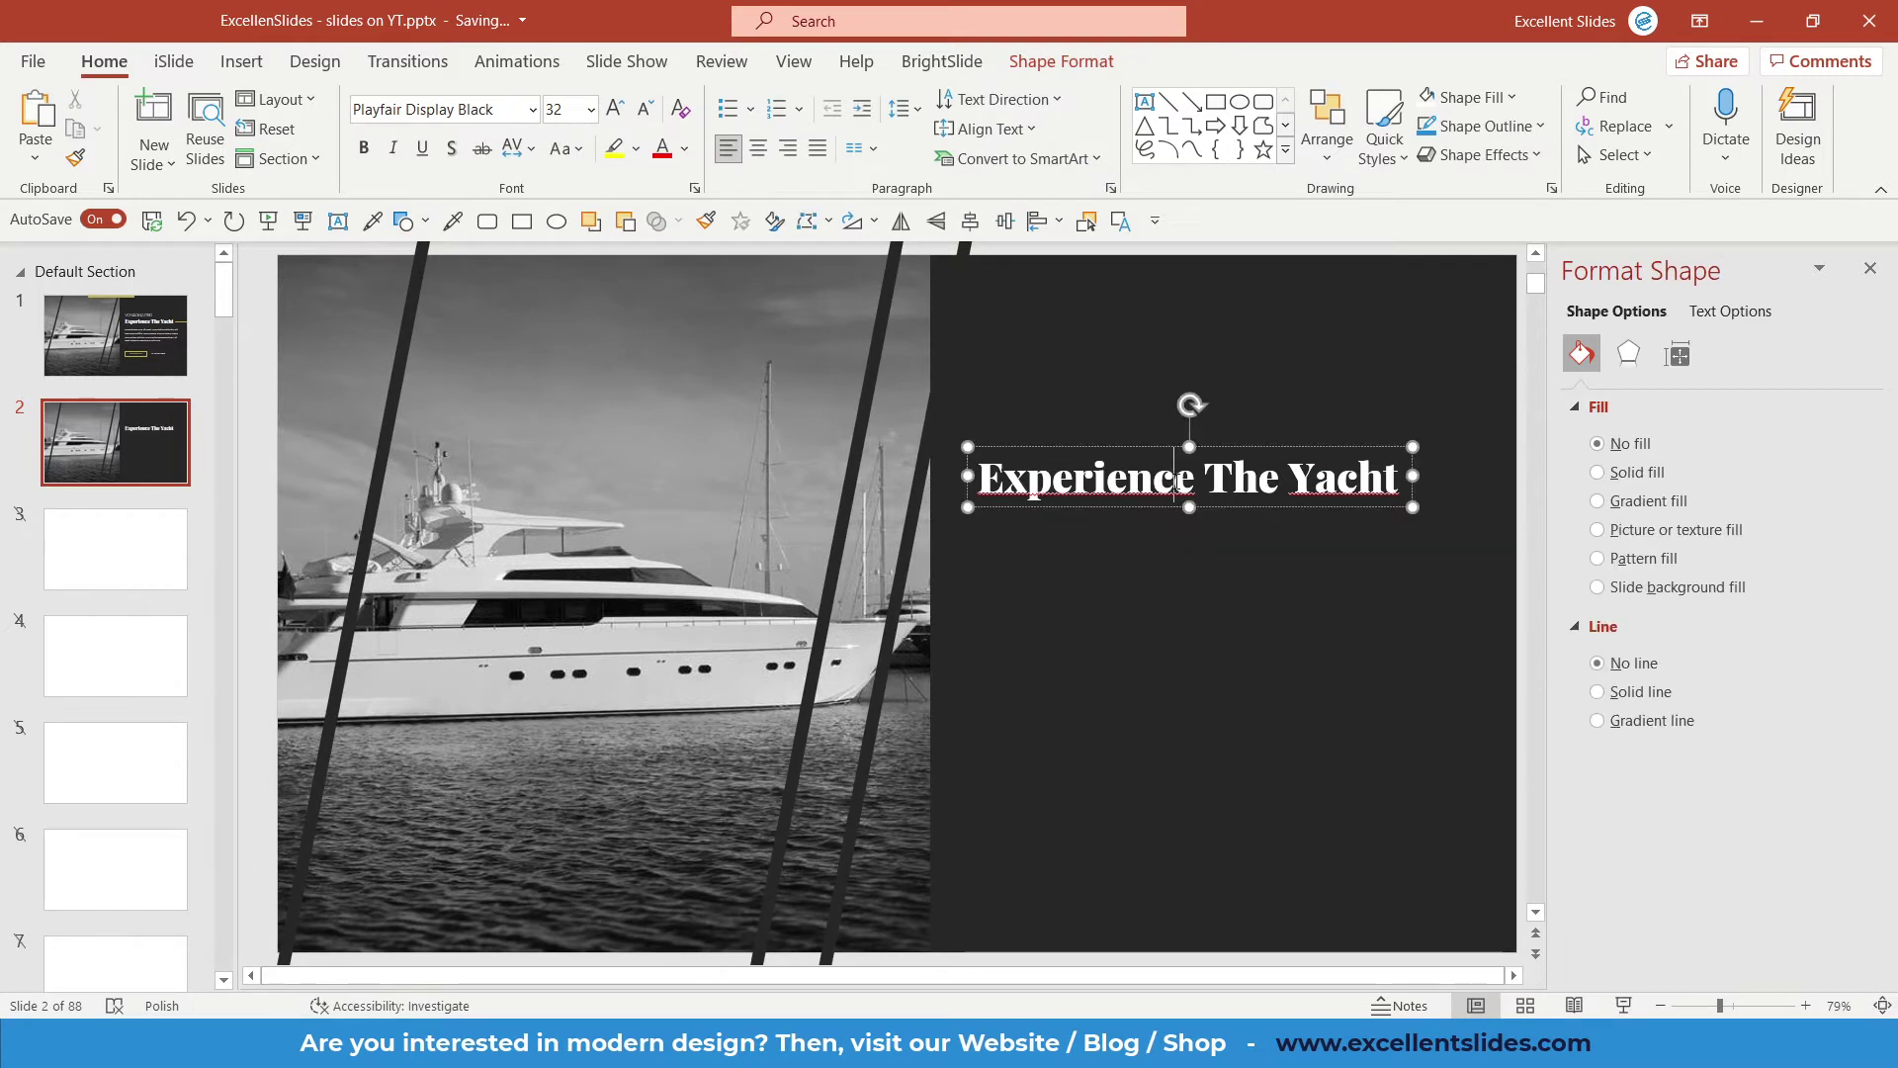
pyautogui.hotkey('ctrl', 'a')
pyautogui.write('Experi')
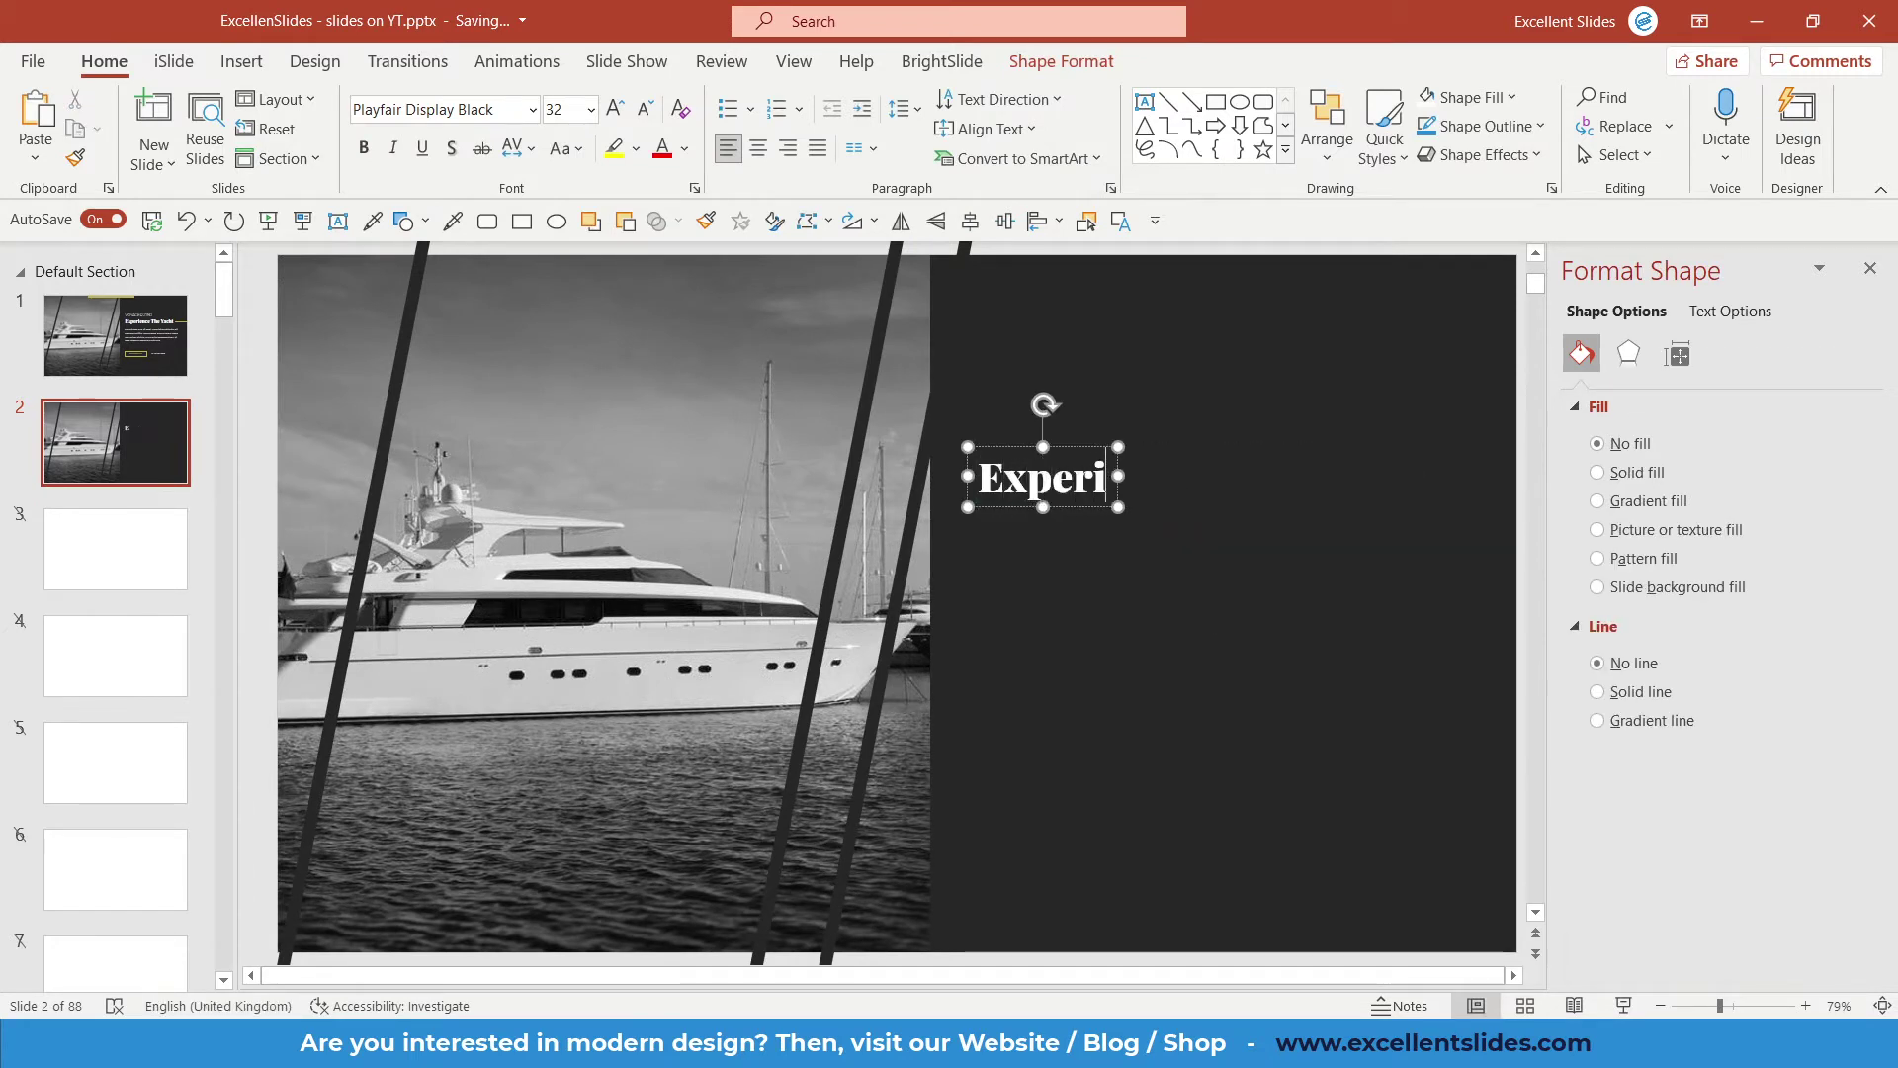
pyautogui.write('ence The Yach')
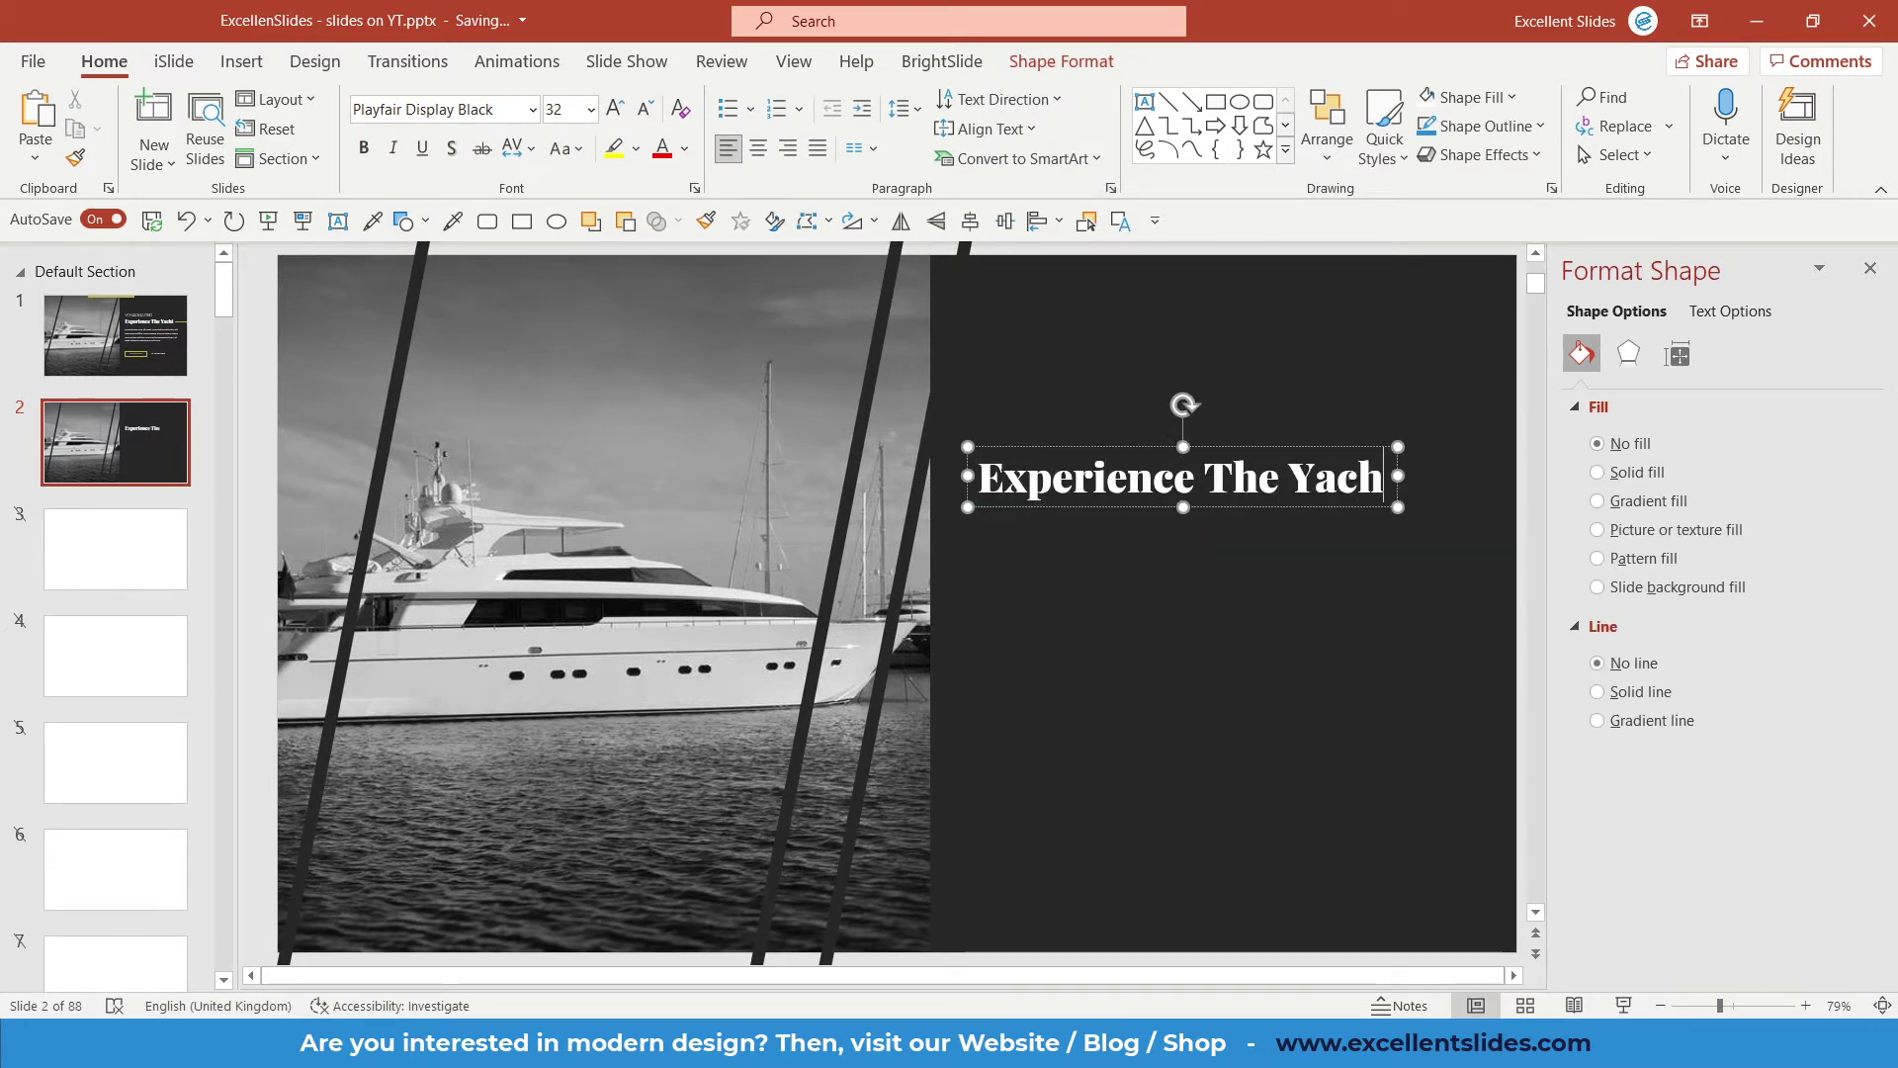
pyautogui.write('t')
# Set the title font to regular Playfair Display.
pyautogui.hotkey('ctrl', 'a')
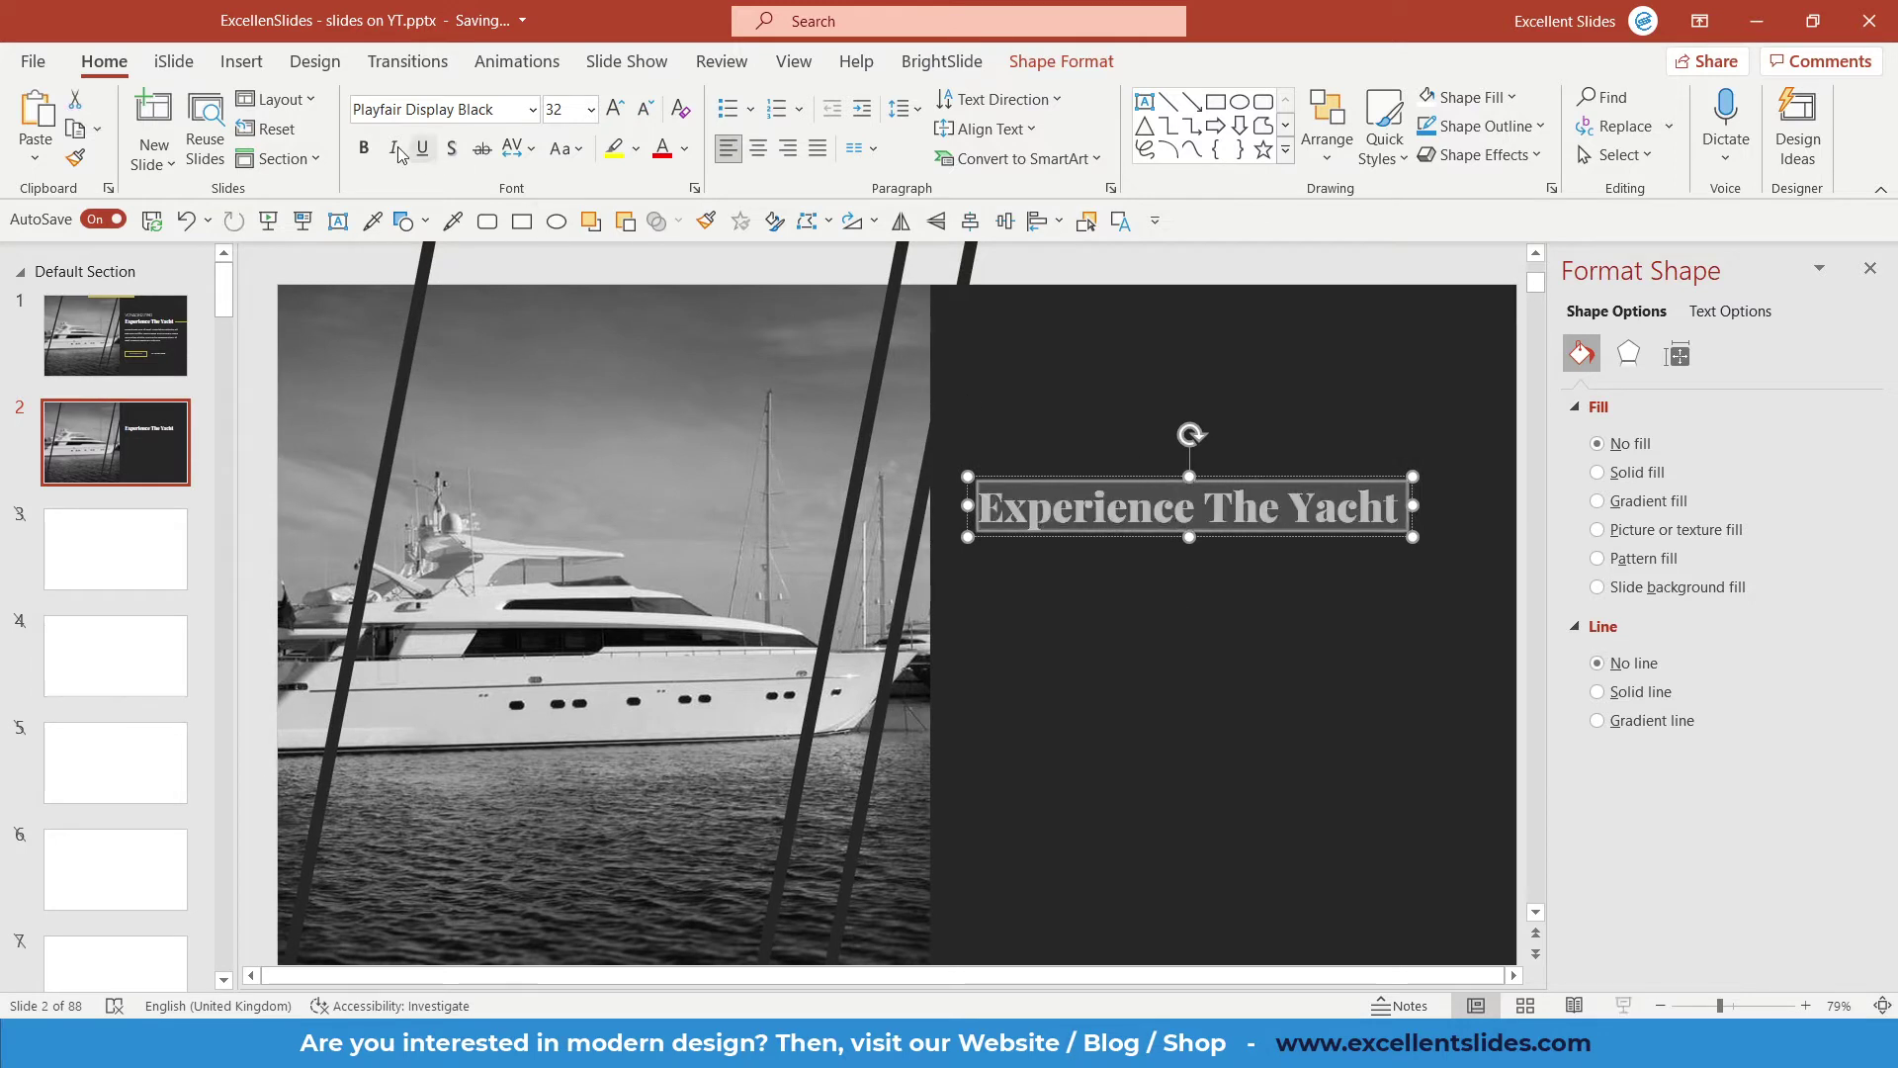
pyautogui.click(479, 106)
pyautogui.press('End')
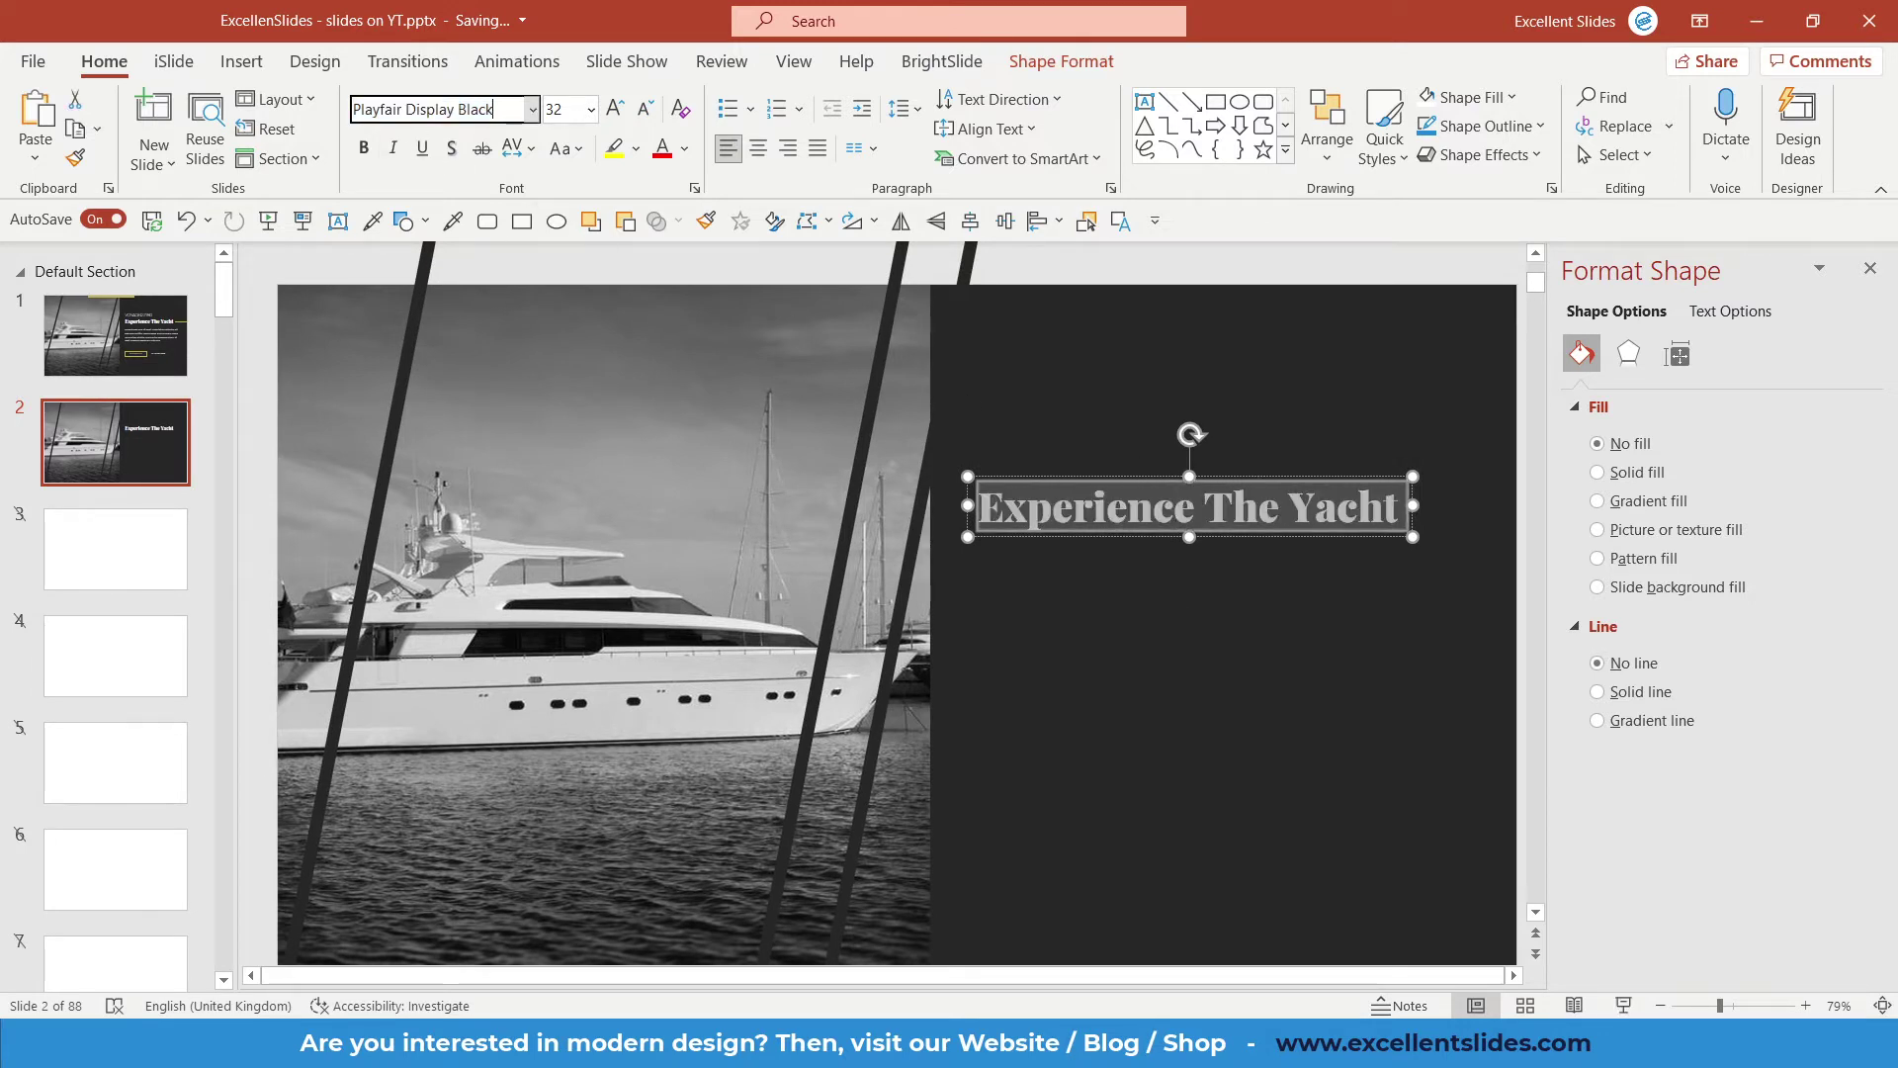
pyautogui.press('Return')
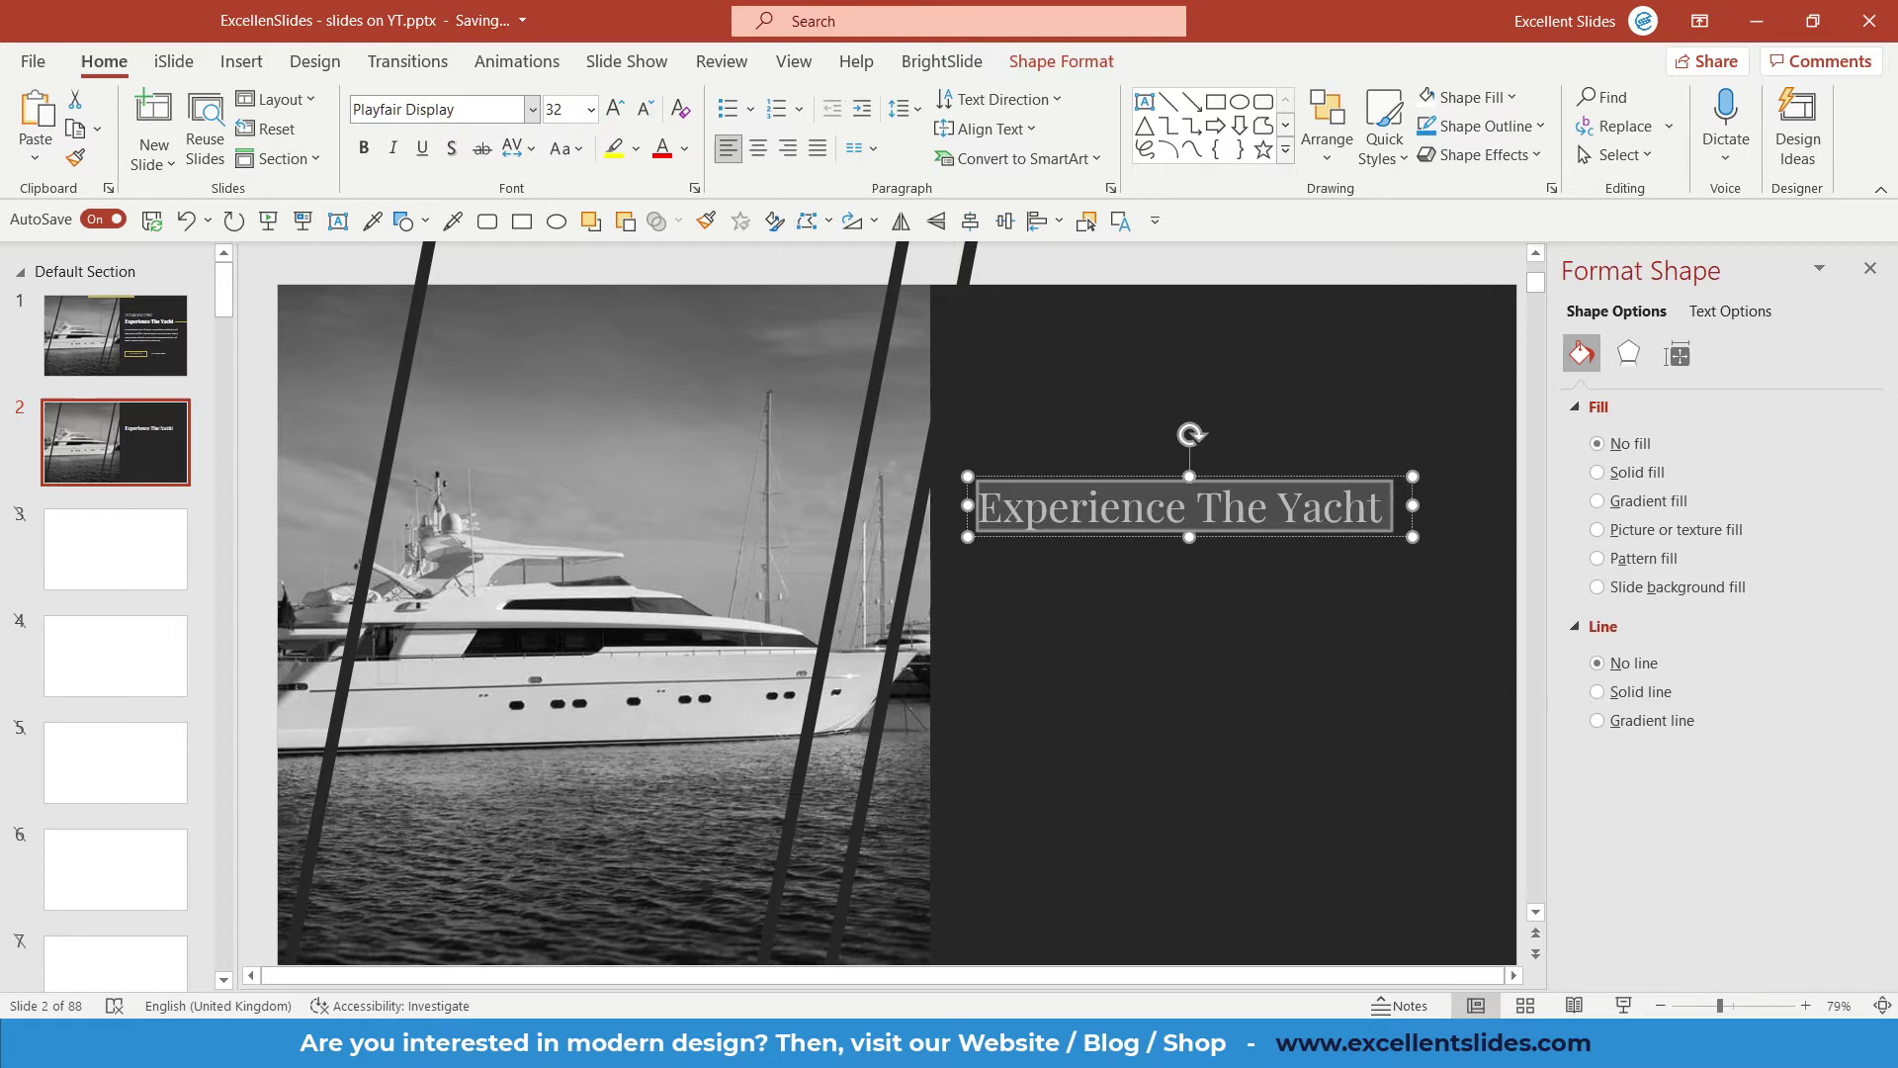
pyautogui.keyDown('ctrl'); pyautogui.scroll(5, 1273, 524); pyautogui.keyUp('ctrl')
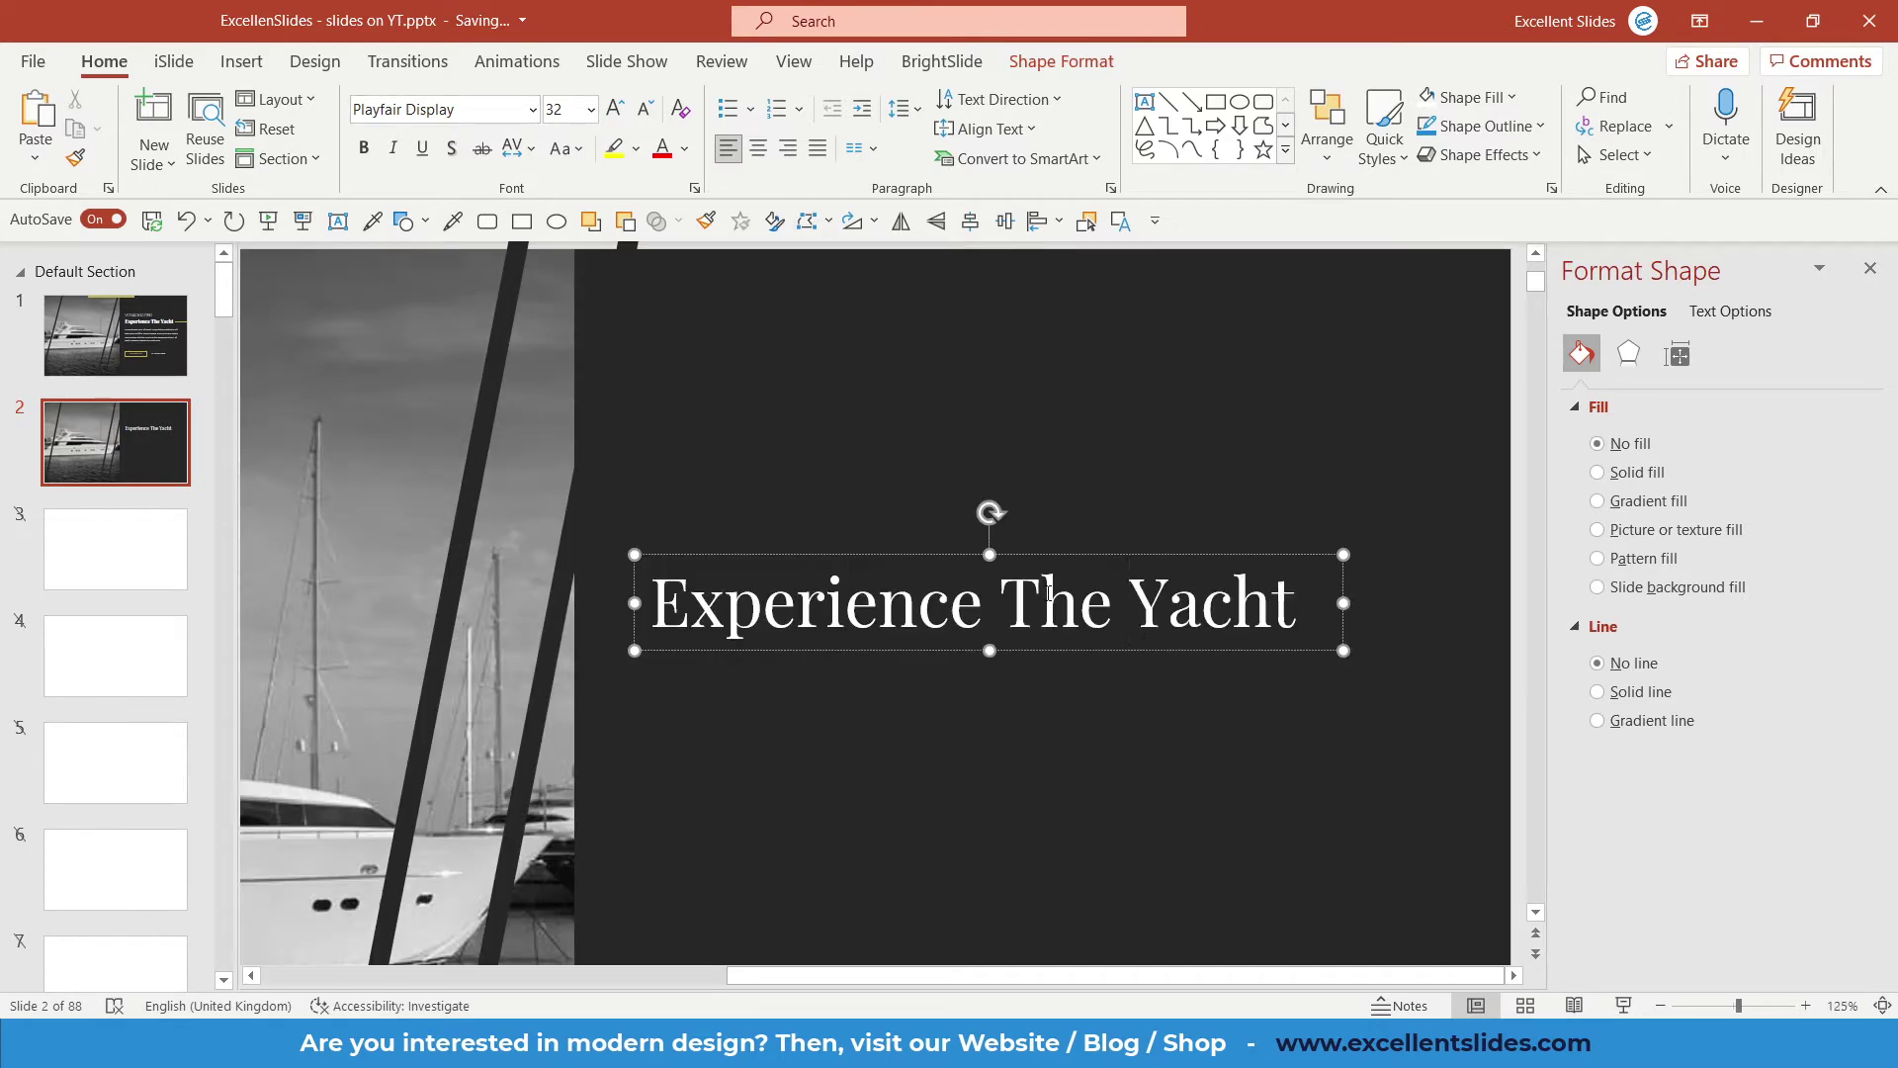
pyautogui.keyDown('ctrl'); pyautogui.scroll(-5, 1049, 593); pyautogui.keyUp('ctrl')
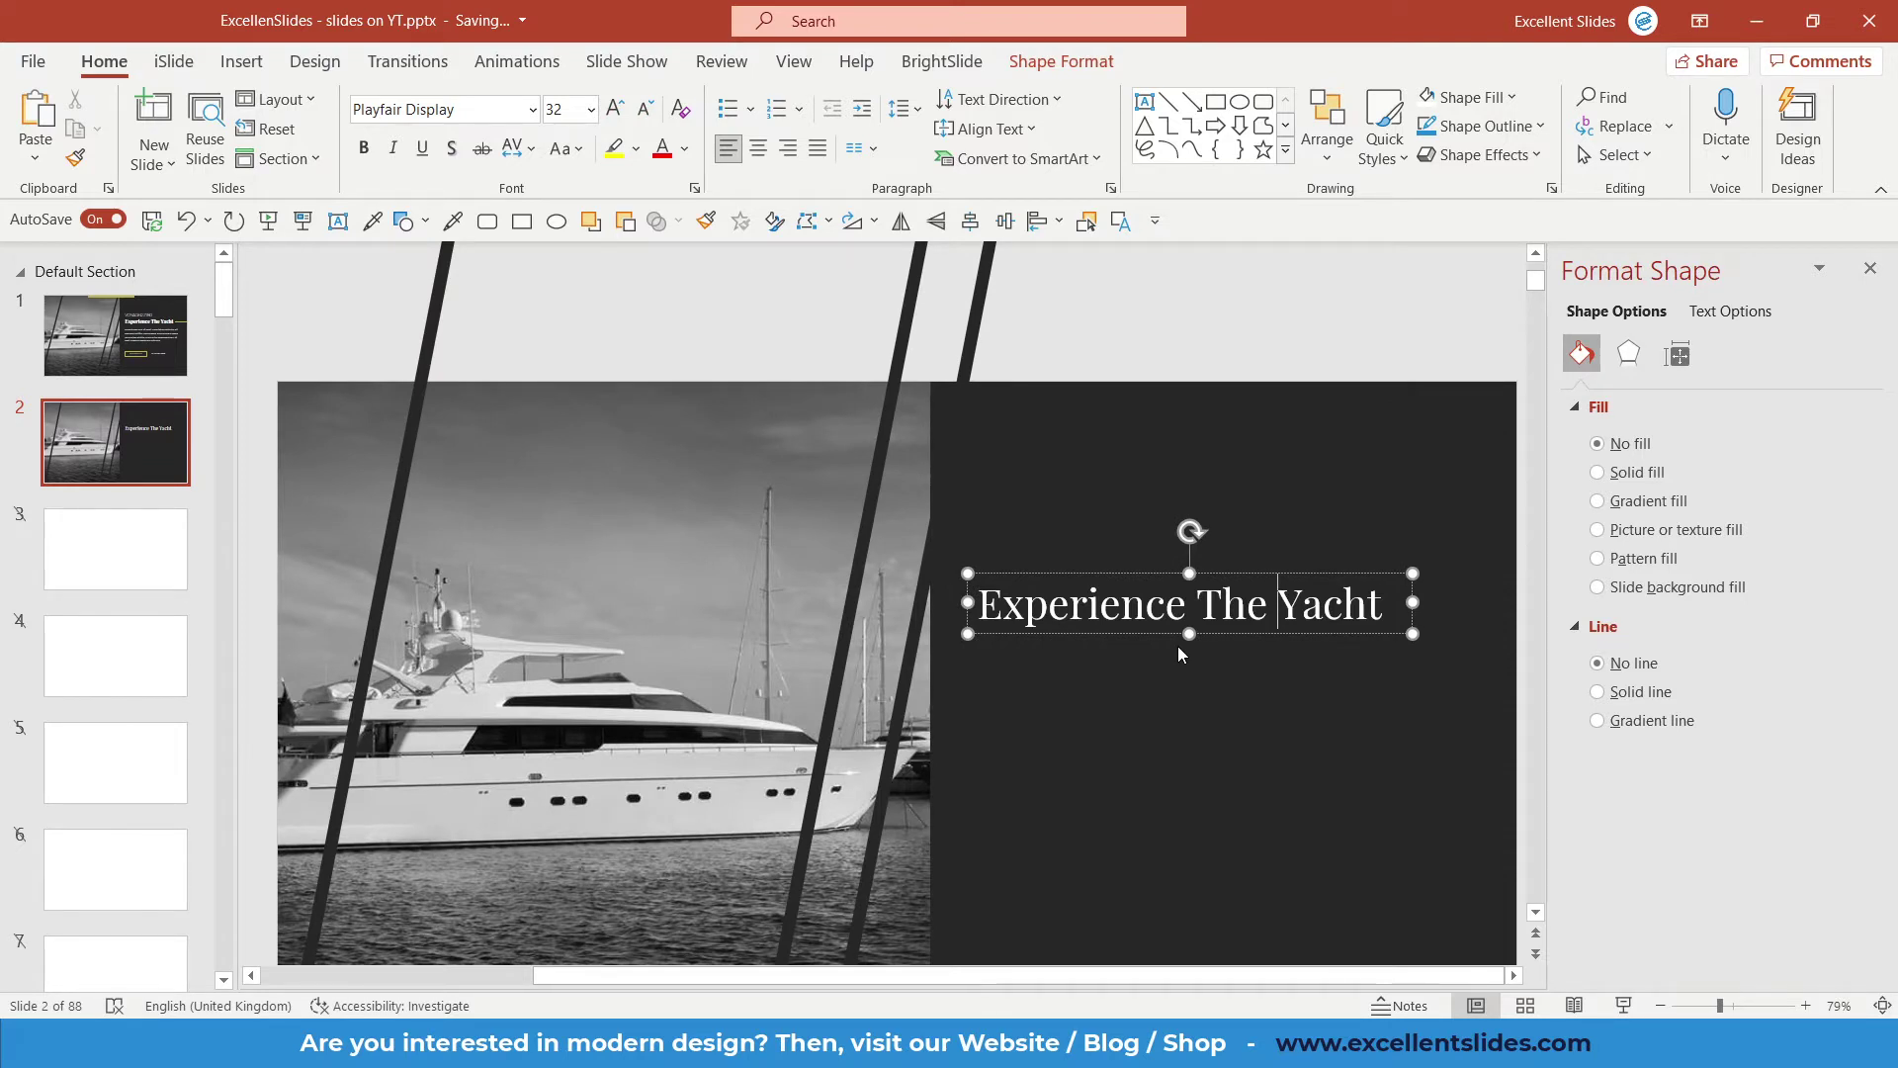
# Change the title font to the heavier Playfair Display Black.
pyautogui.hotkey('ctrl', 'a')
pyautogui.click(474, 110)
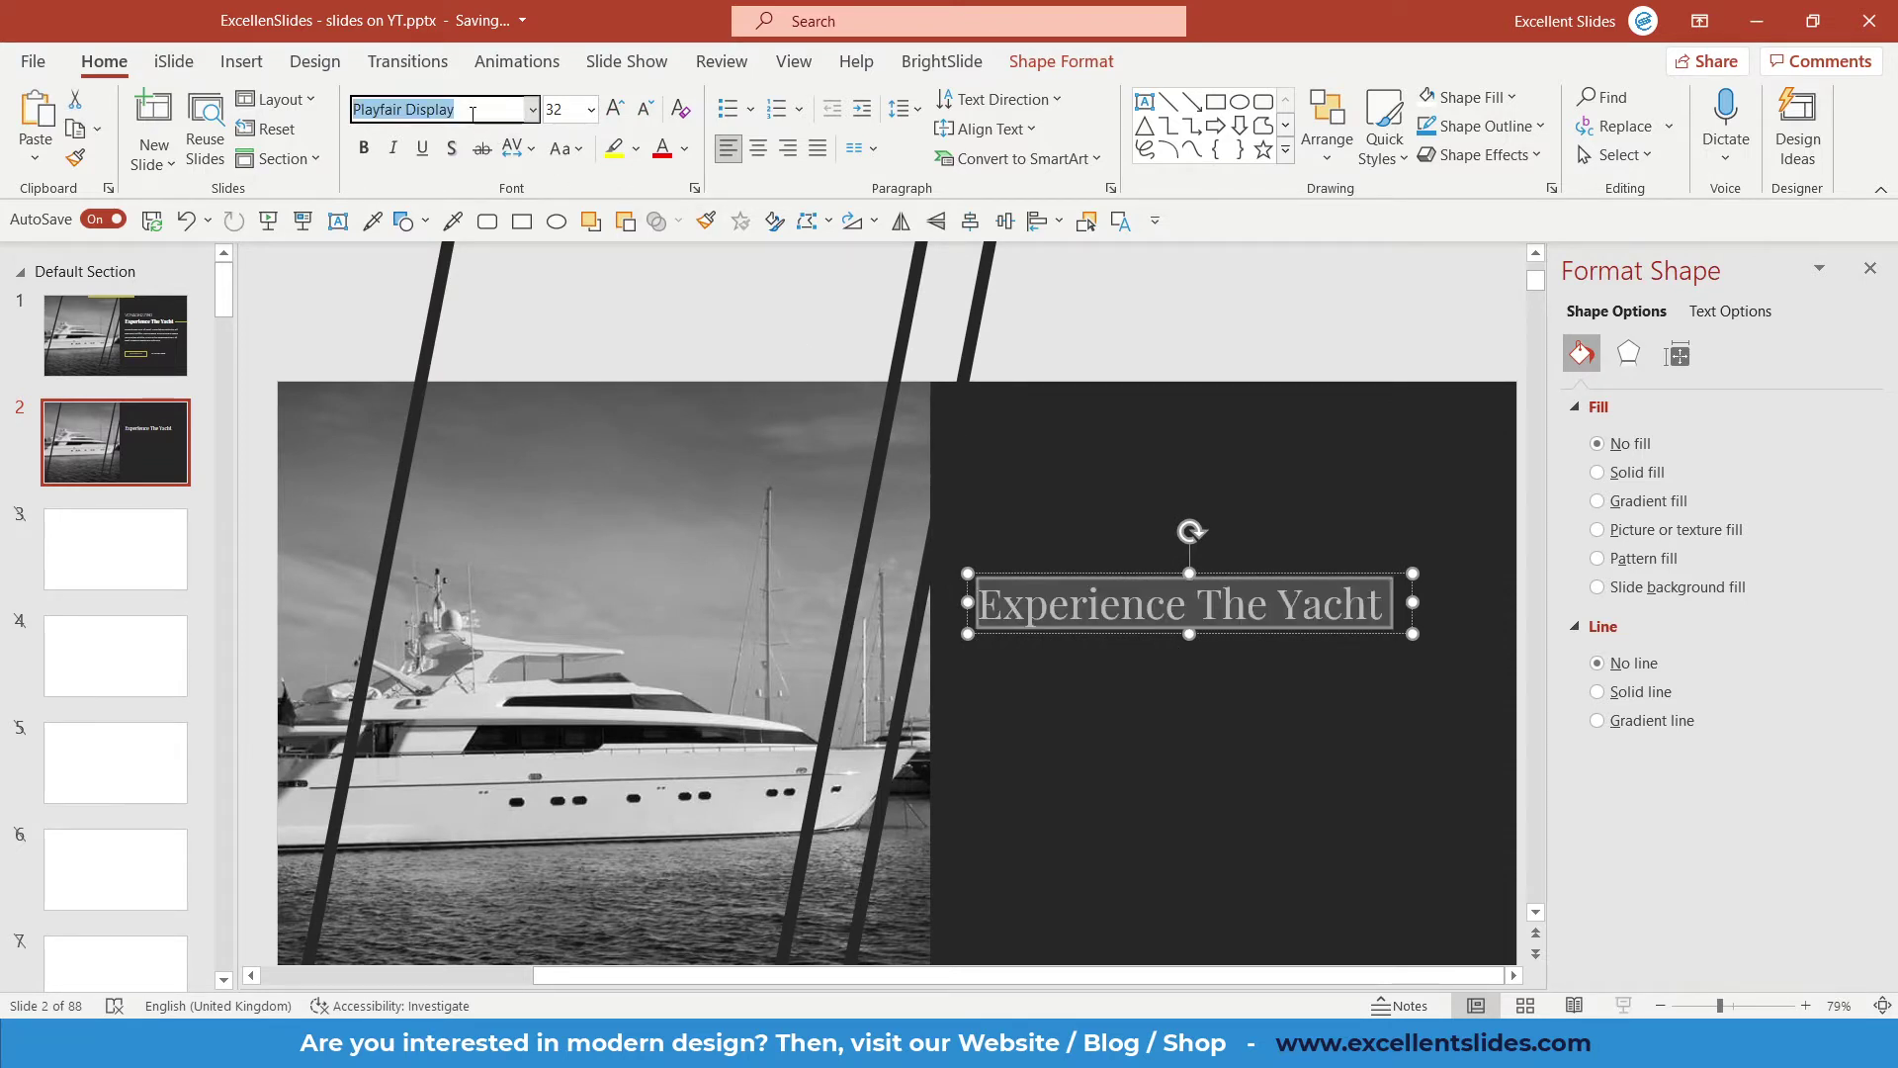
pyautogui.click(472, 114)
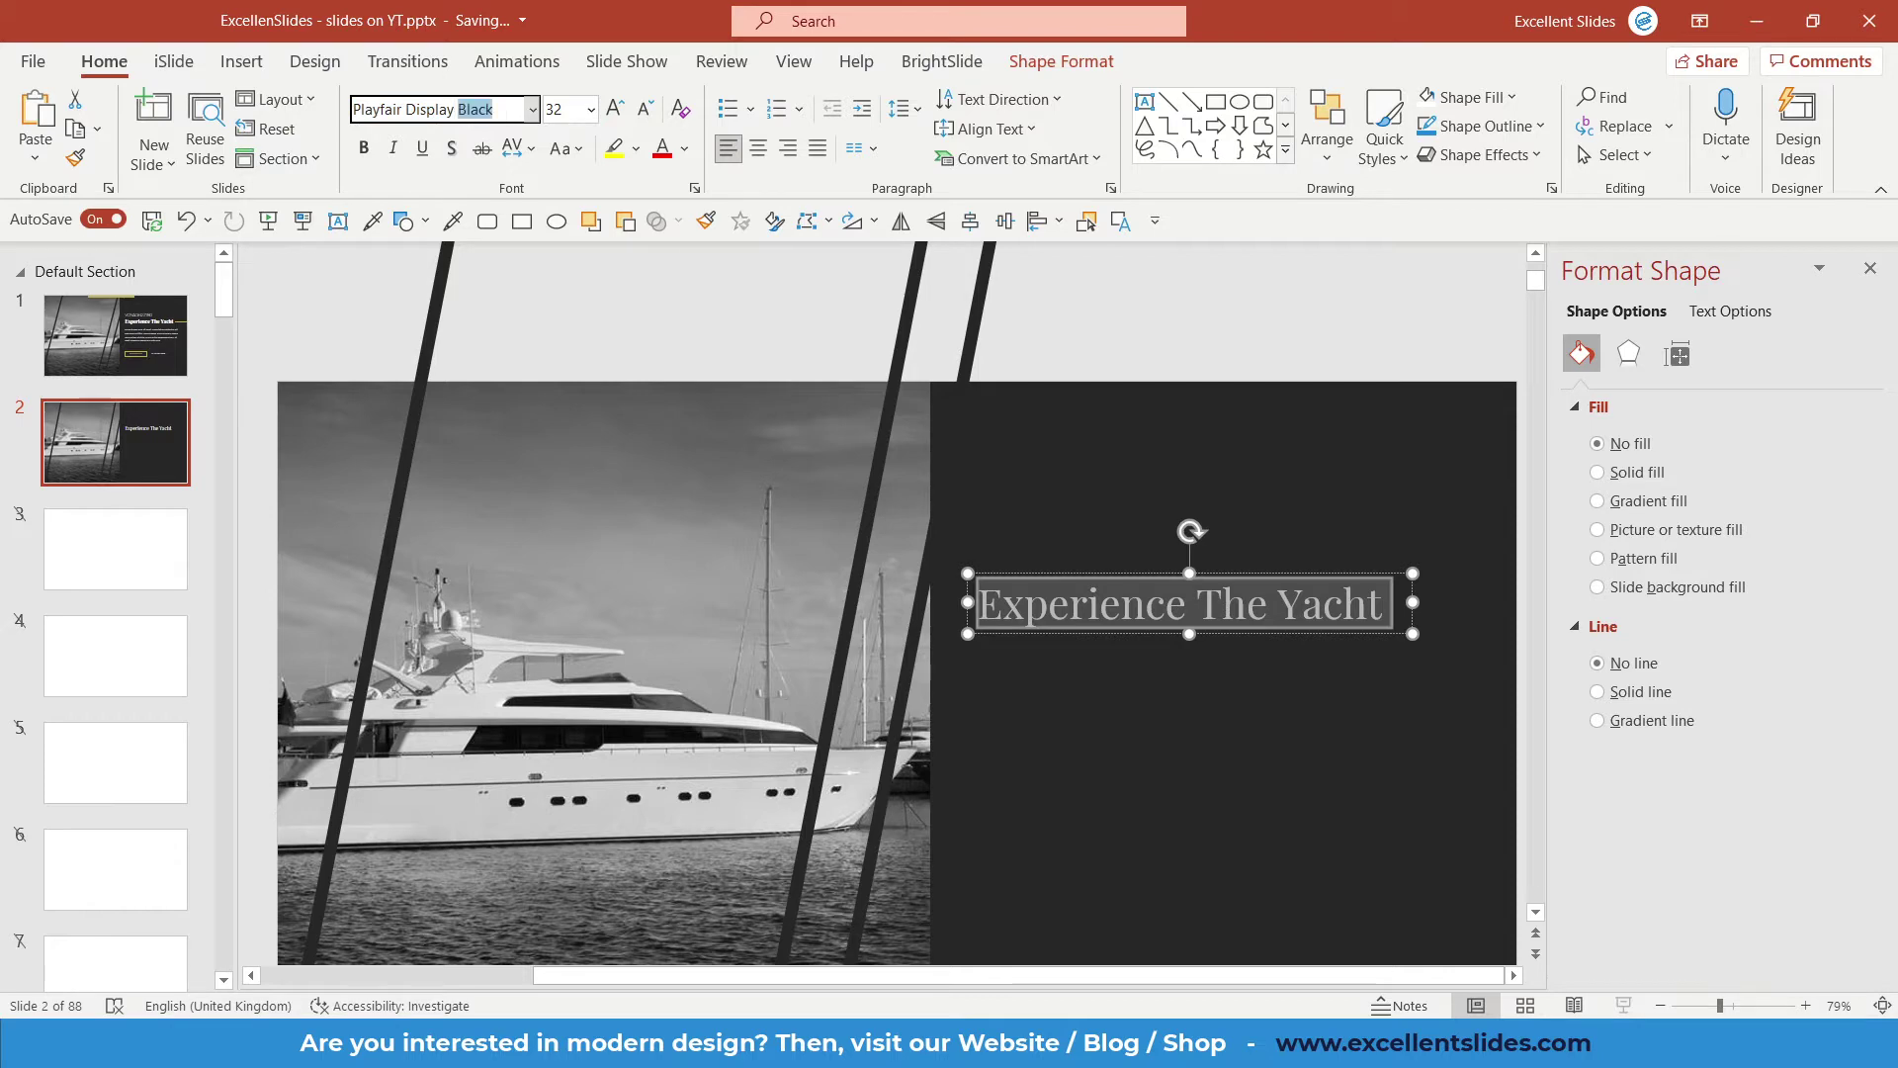
pyautogui.write('Bl')
pyautogui.press('Return')
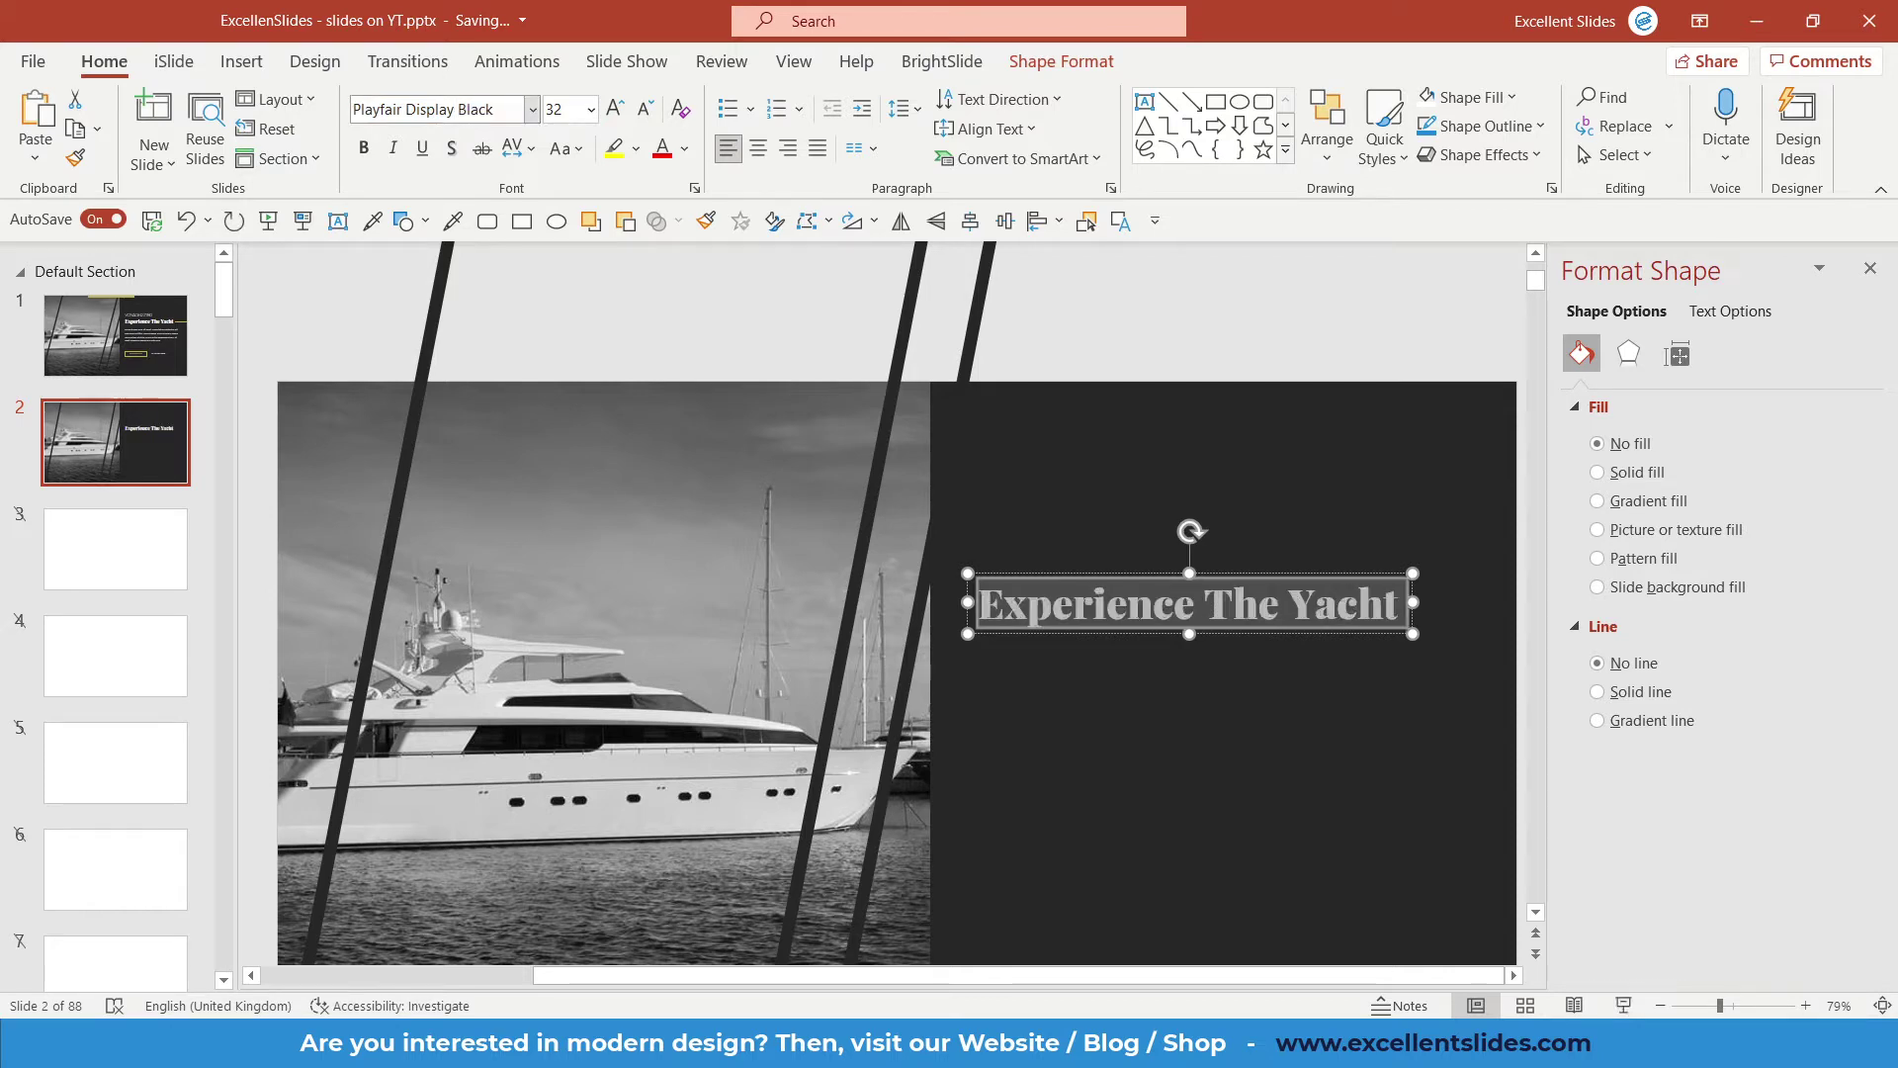
pyautogui.click(1207, 678)
pyautogui.click(1256, 605)
pyautogui.keyDown('ctrl'); pyautogui.scroll(10, 1295, 643); pyautogui.keyUp('ctrl')
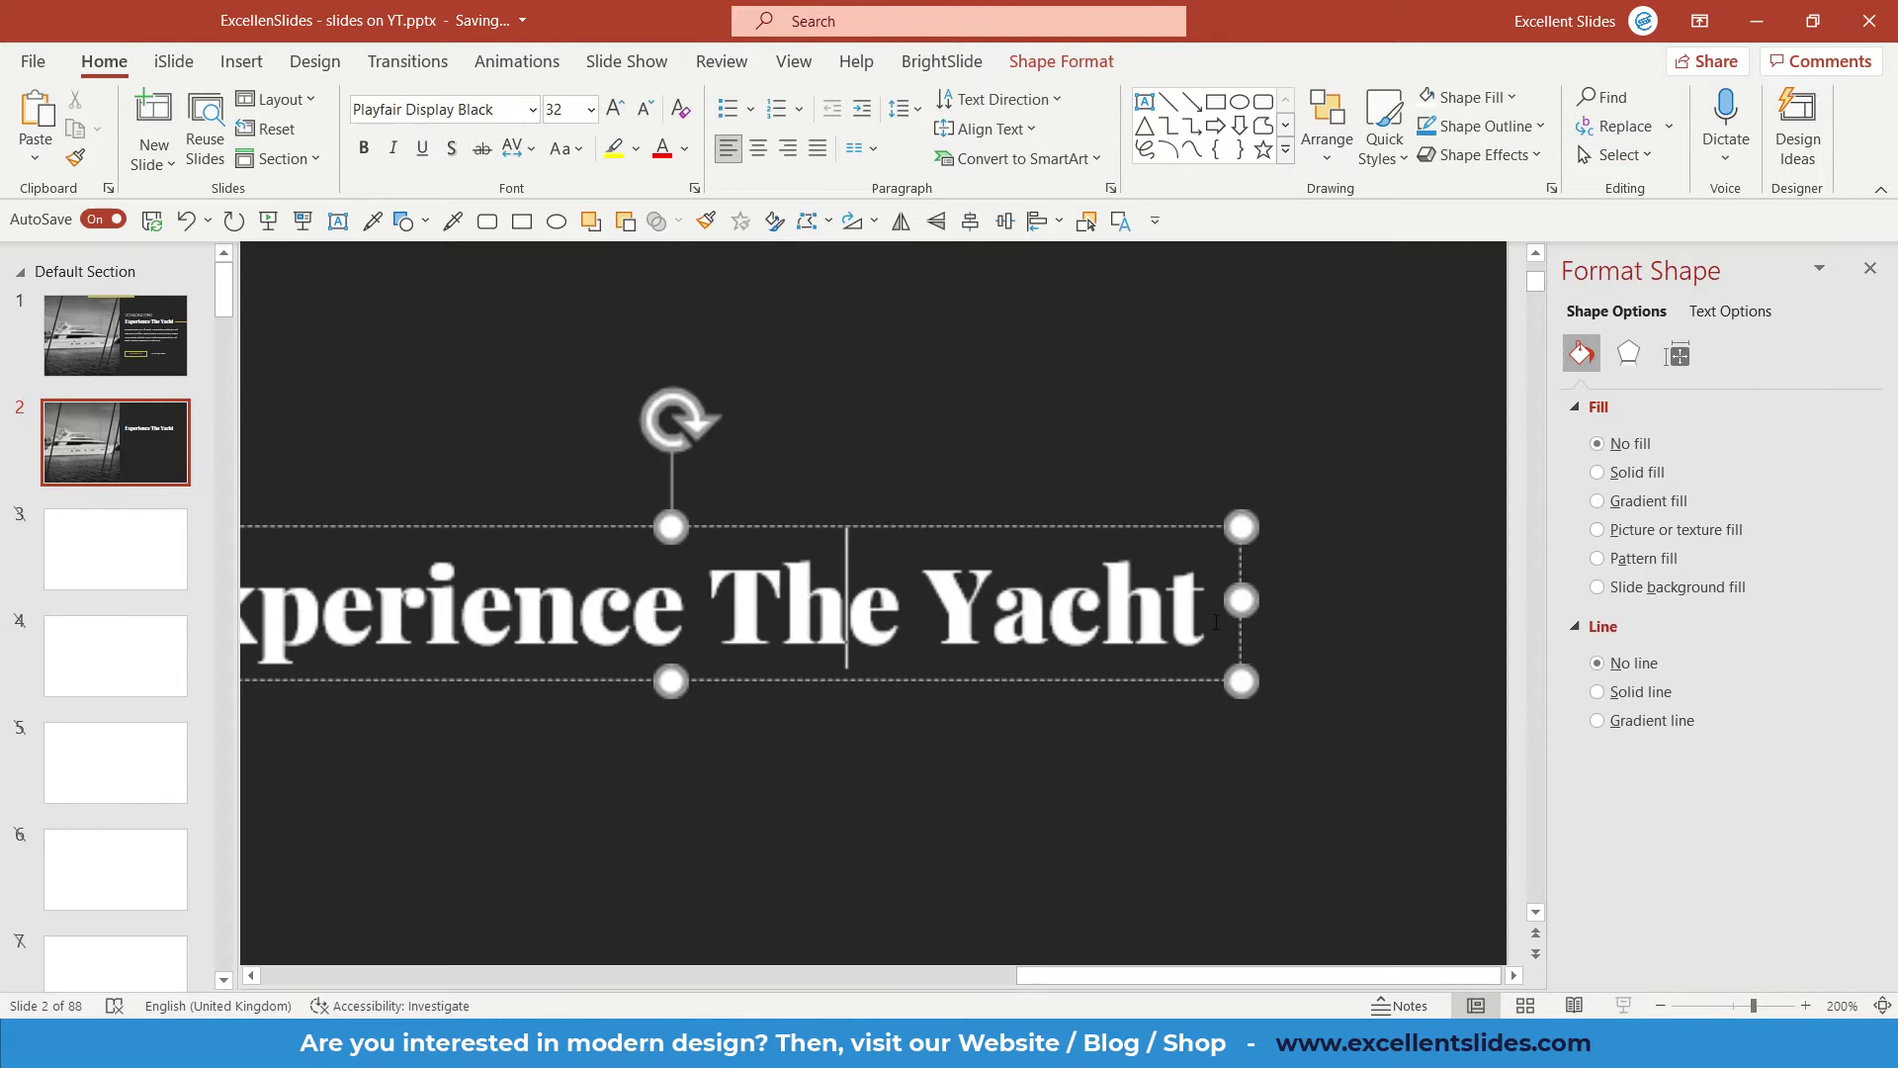
pyautogui.keyDown('ctrl'); pyautogui.scroll(-10, 1255, 643); pyautogui.keyUp('ctrl')
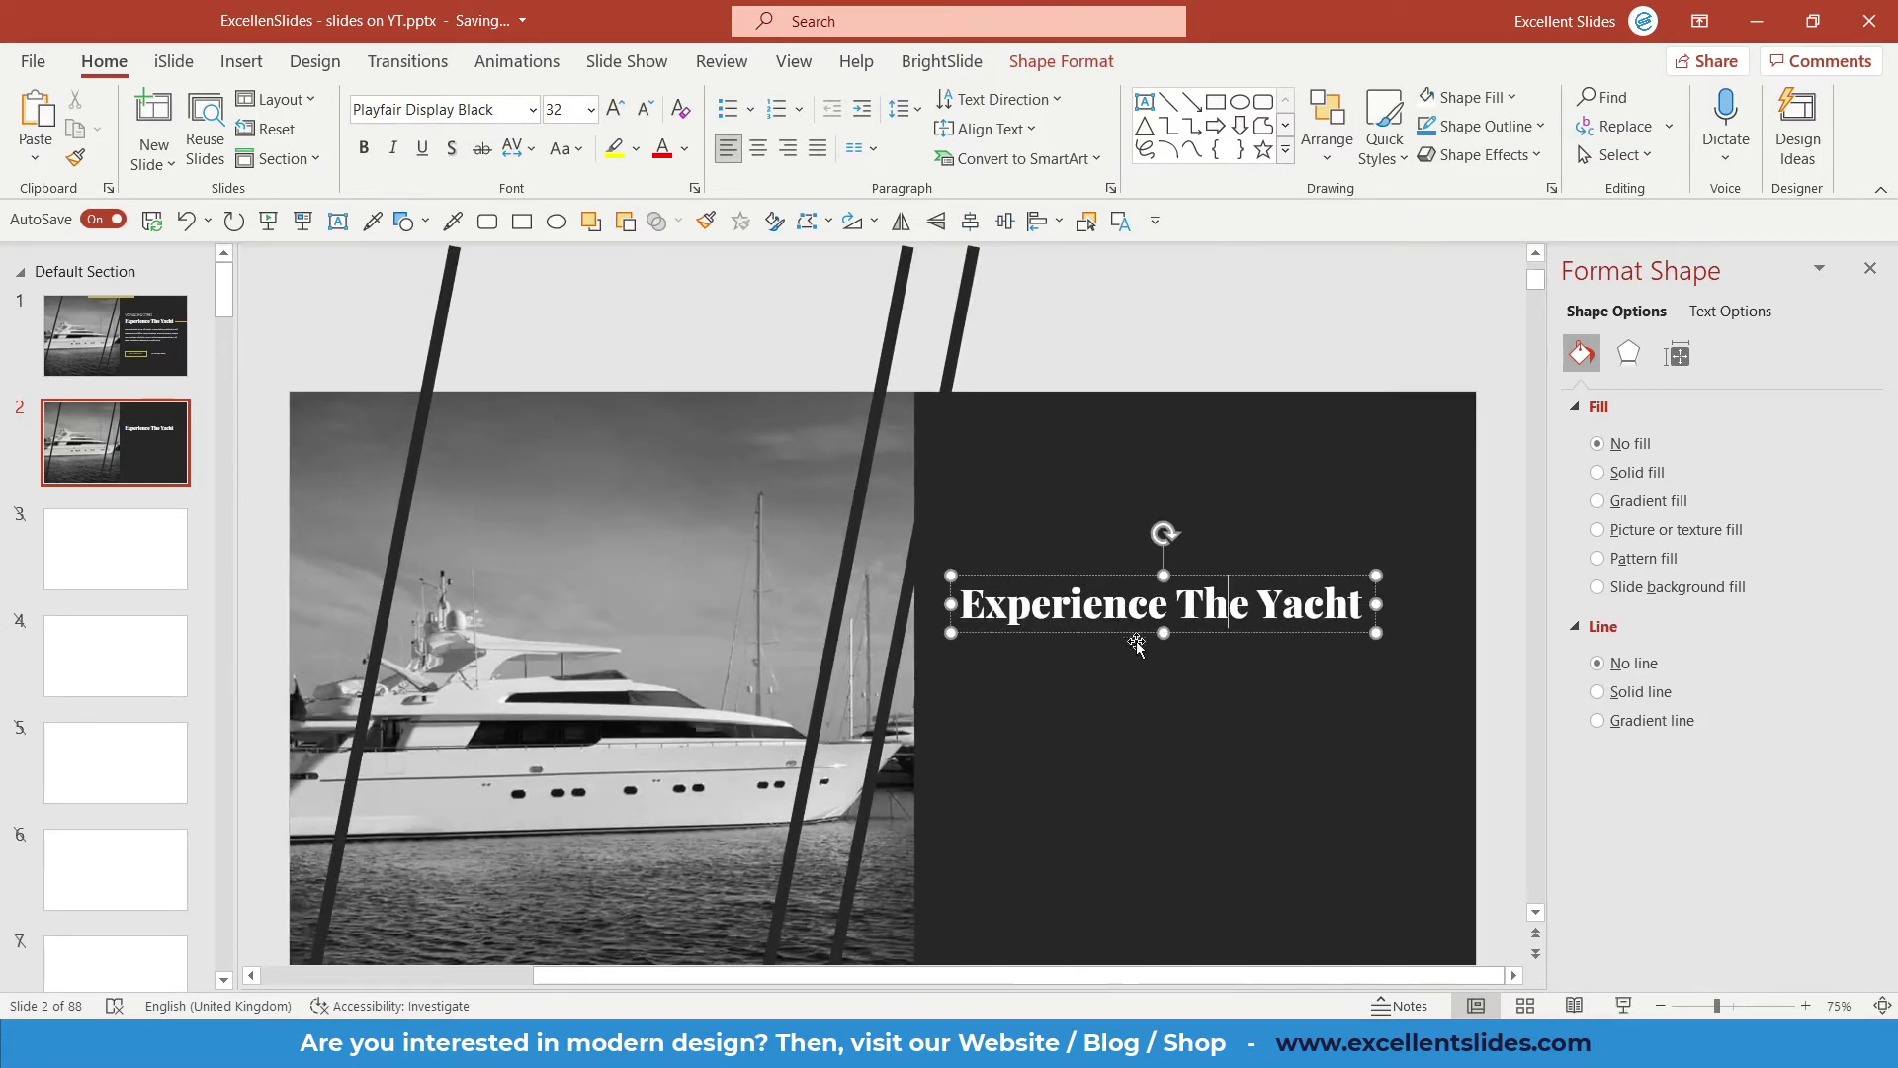
pyautogui.click(1235, 704)
# Duplicate slide 2's title just below the original after comparing with slide 1.
pyautogui.click(166, 350)
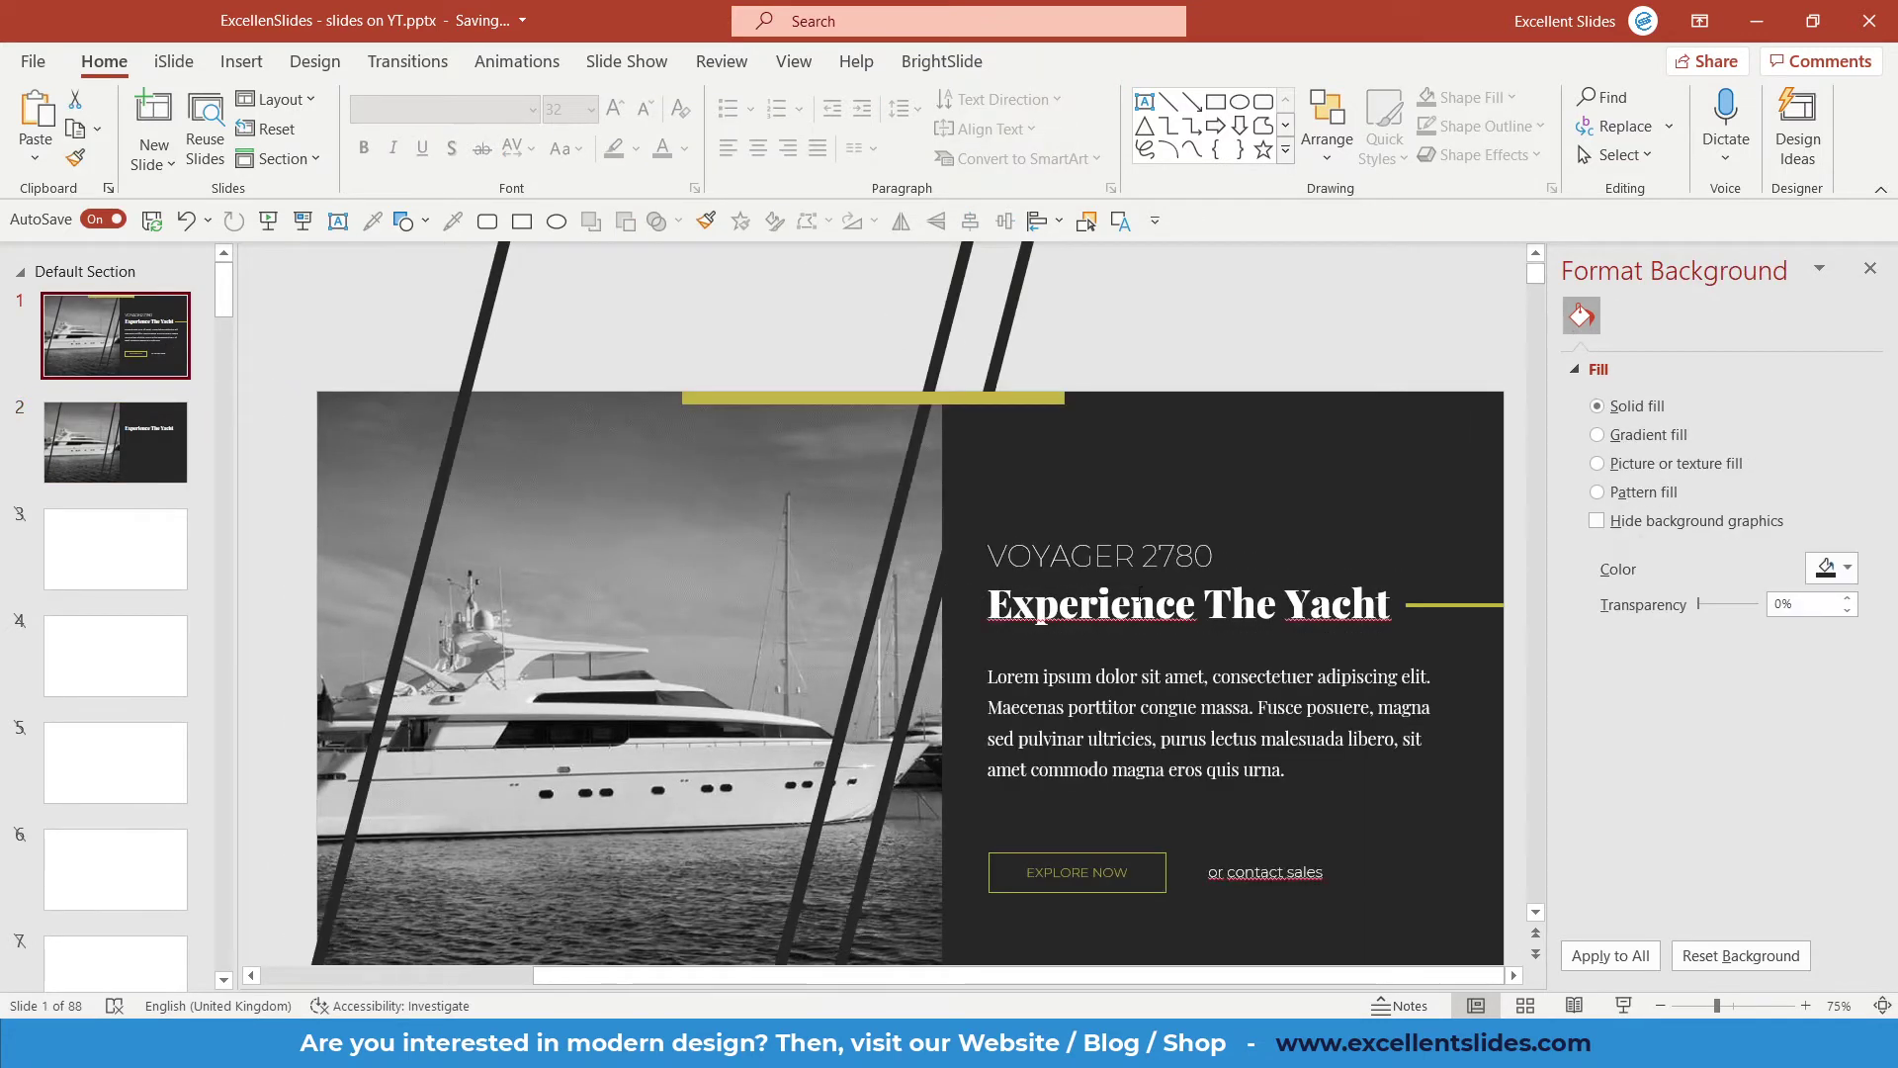
pyautogui.click(1149, 706)
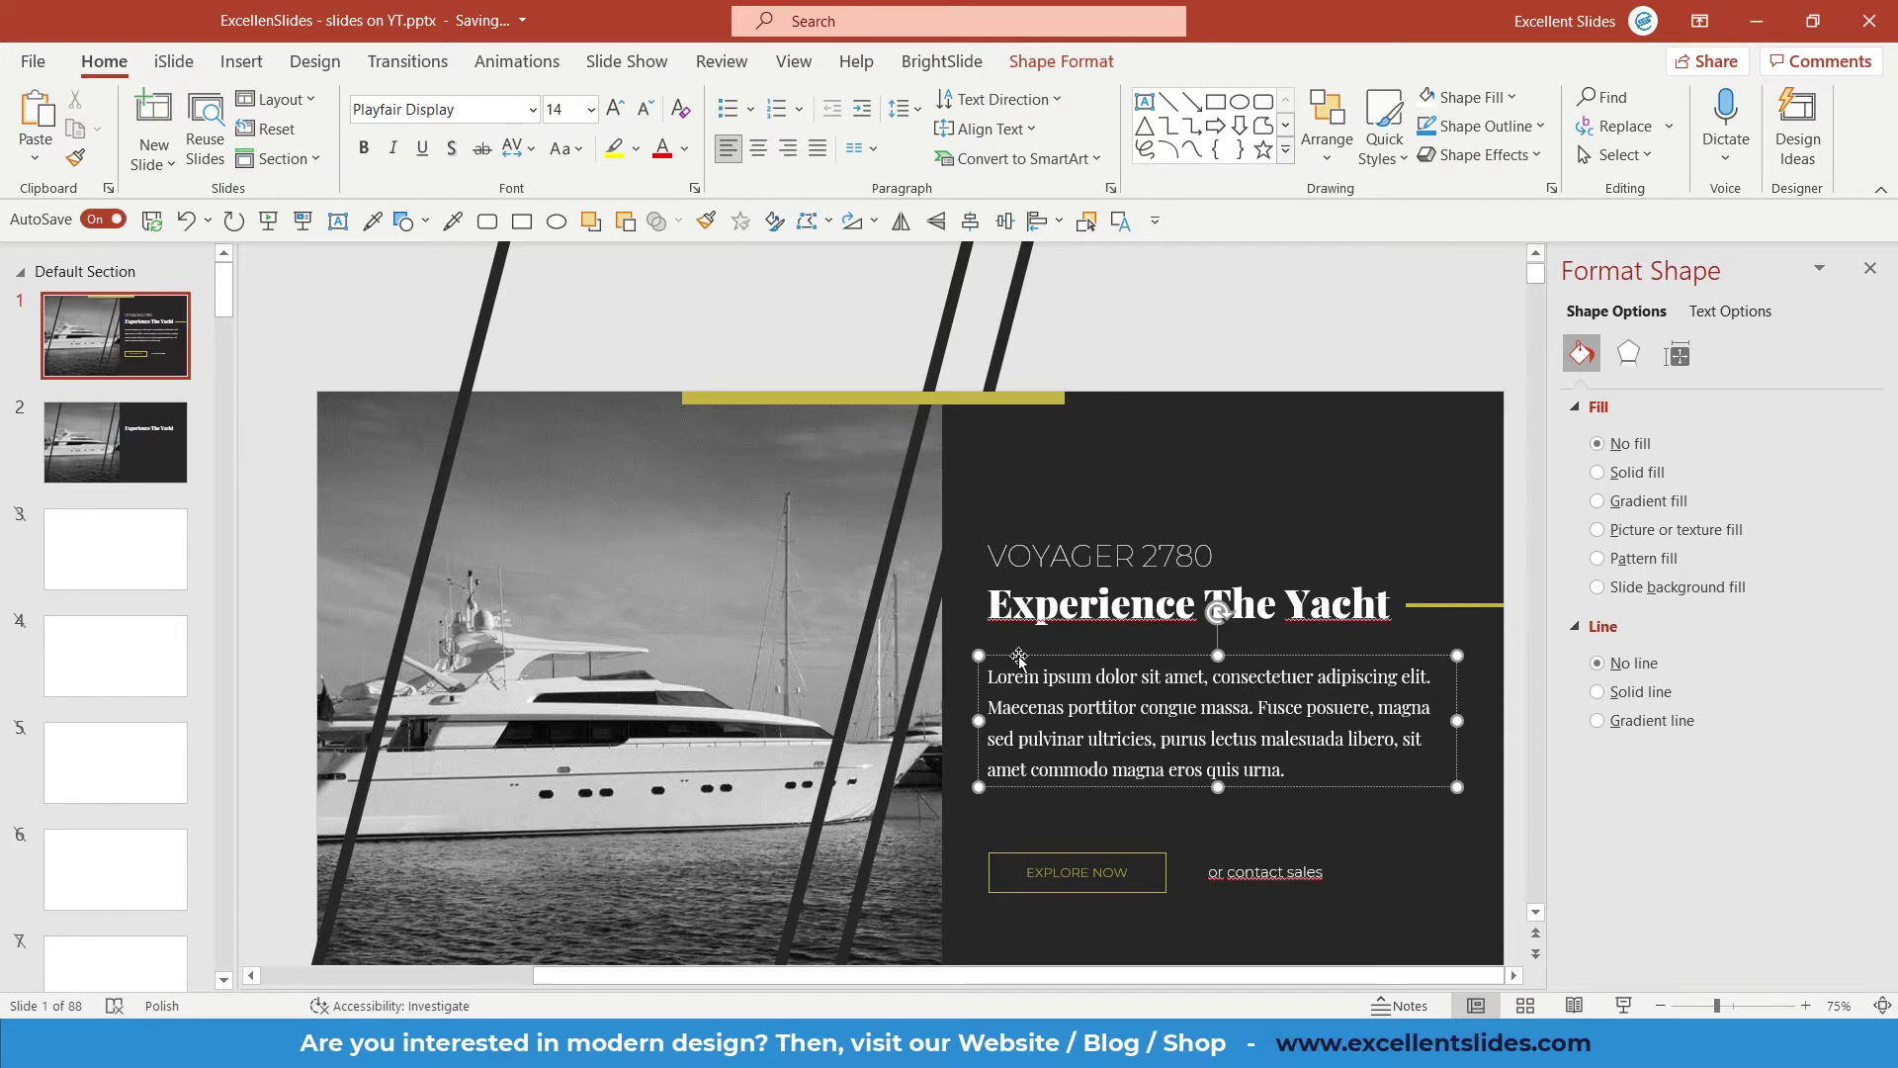
pyautogui.press('Escape')
pyautogui.press('Escape')
pyautogui.press('pagedown')
pyautogui.click(1219, 633)
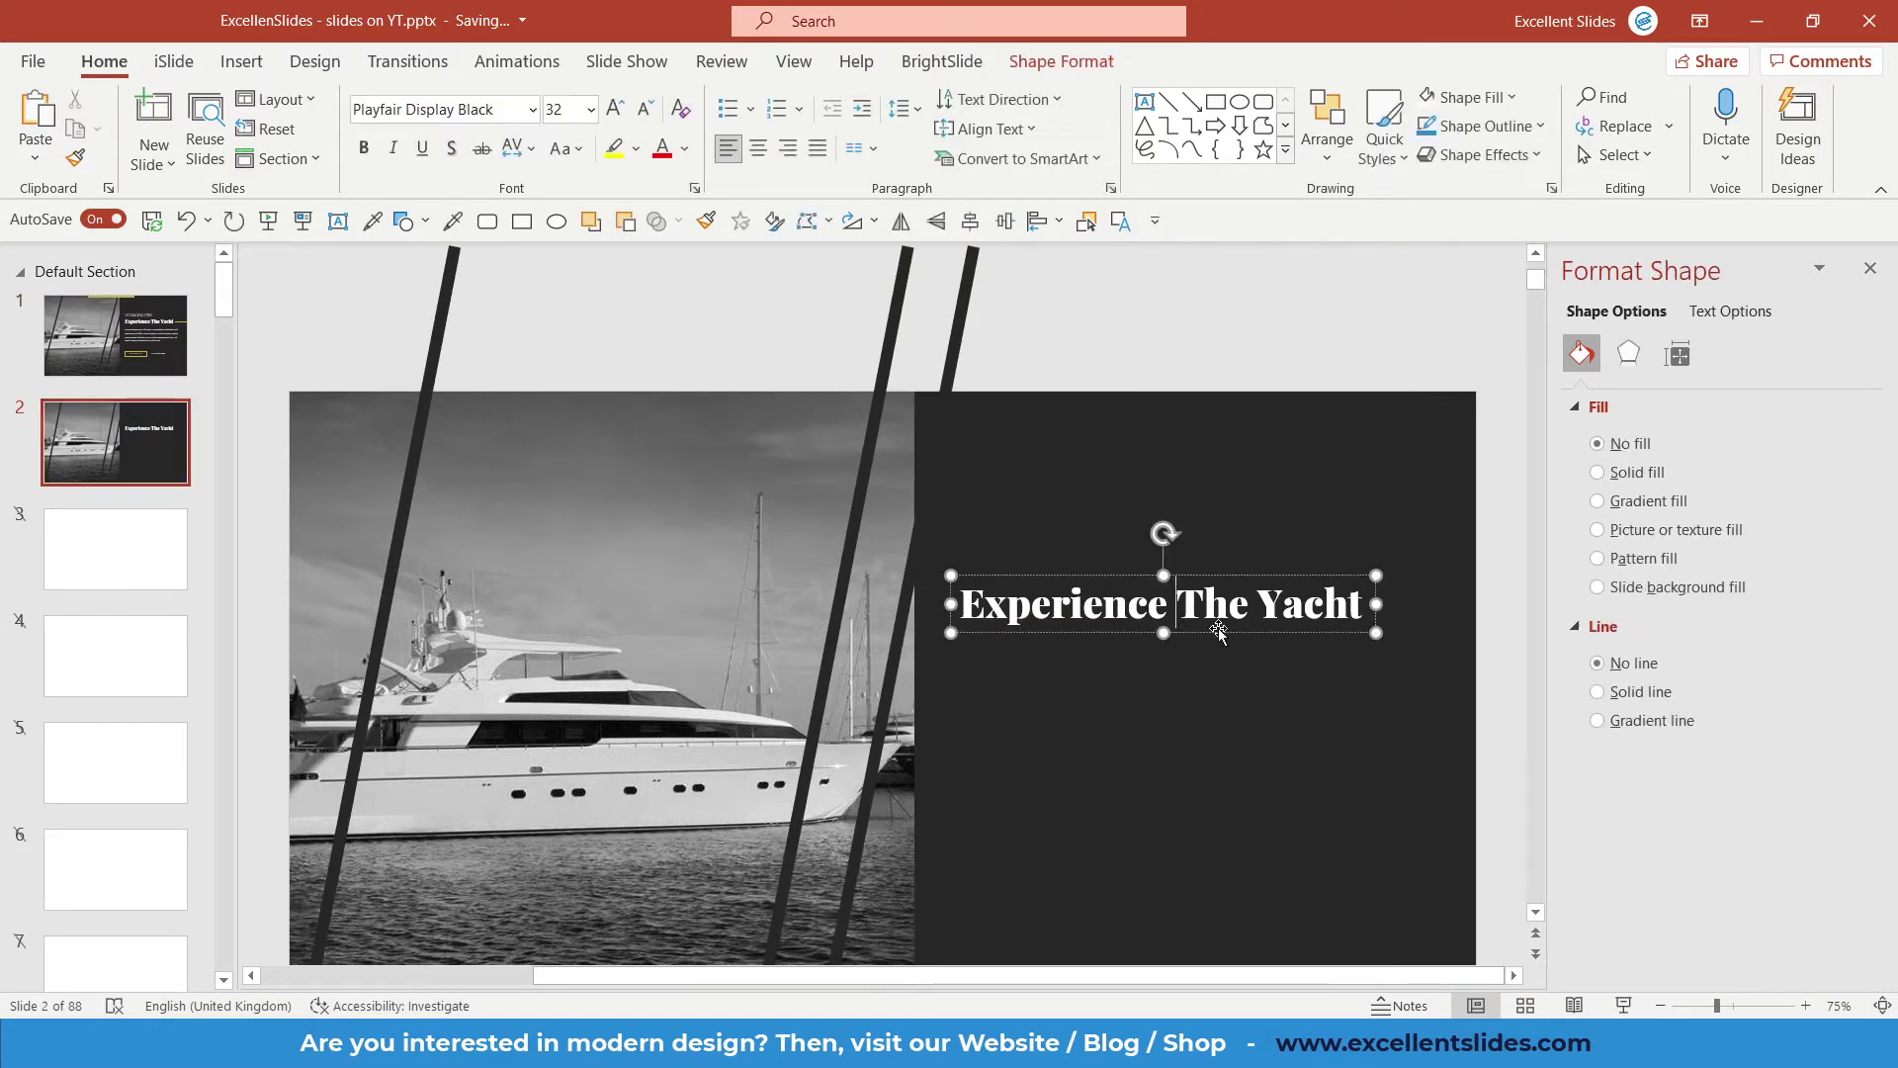
pyautogui.moveTo(1226, 638); pyautogui.dragTo(1229, 707)
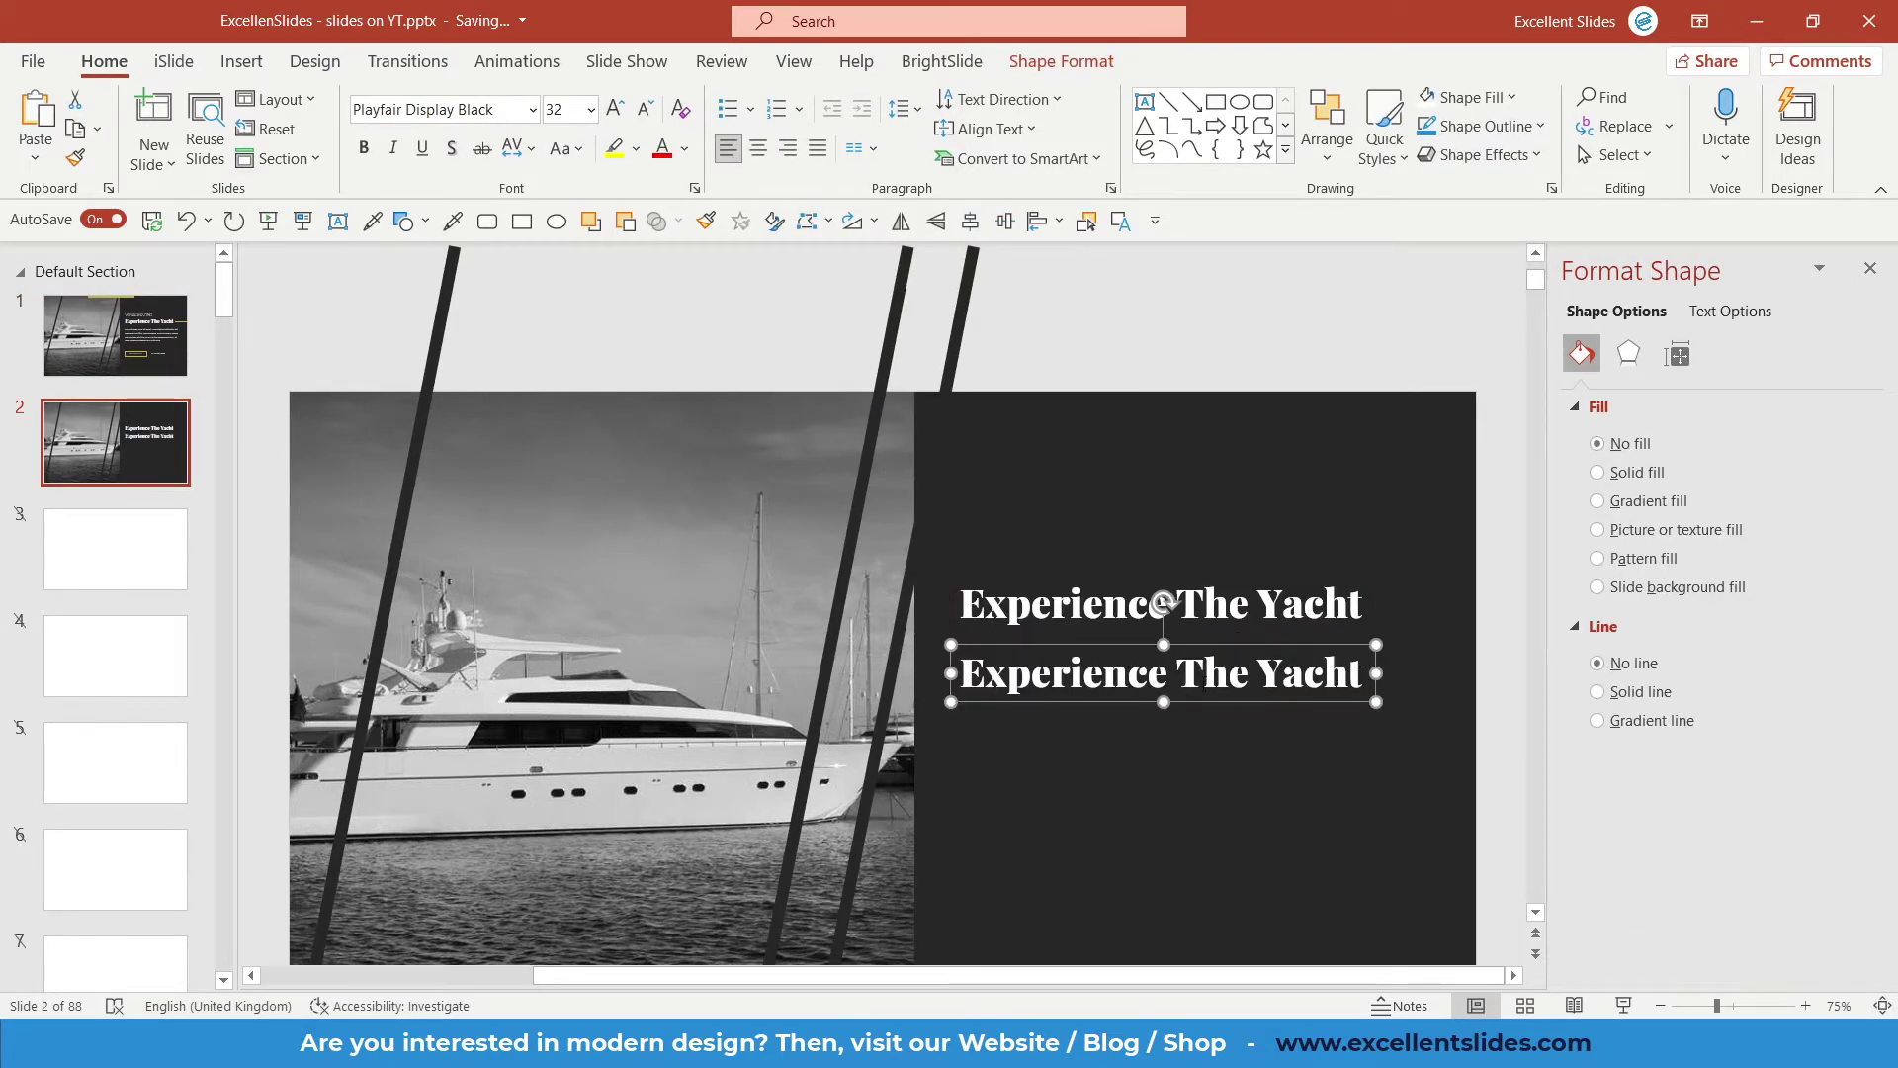
# Set the copied line to size 14 in regular Playfair Display.
pyautogui.click(1203, 682)
pyautogui.click(52, 373)
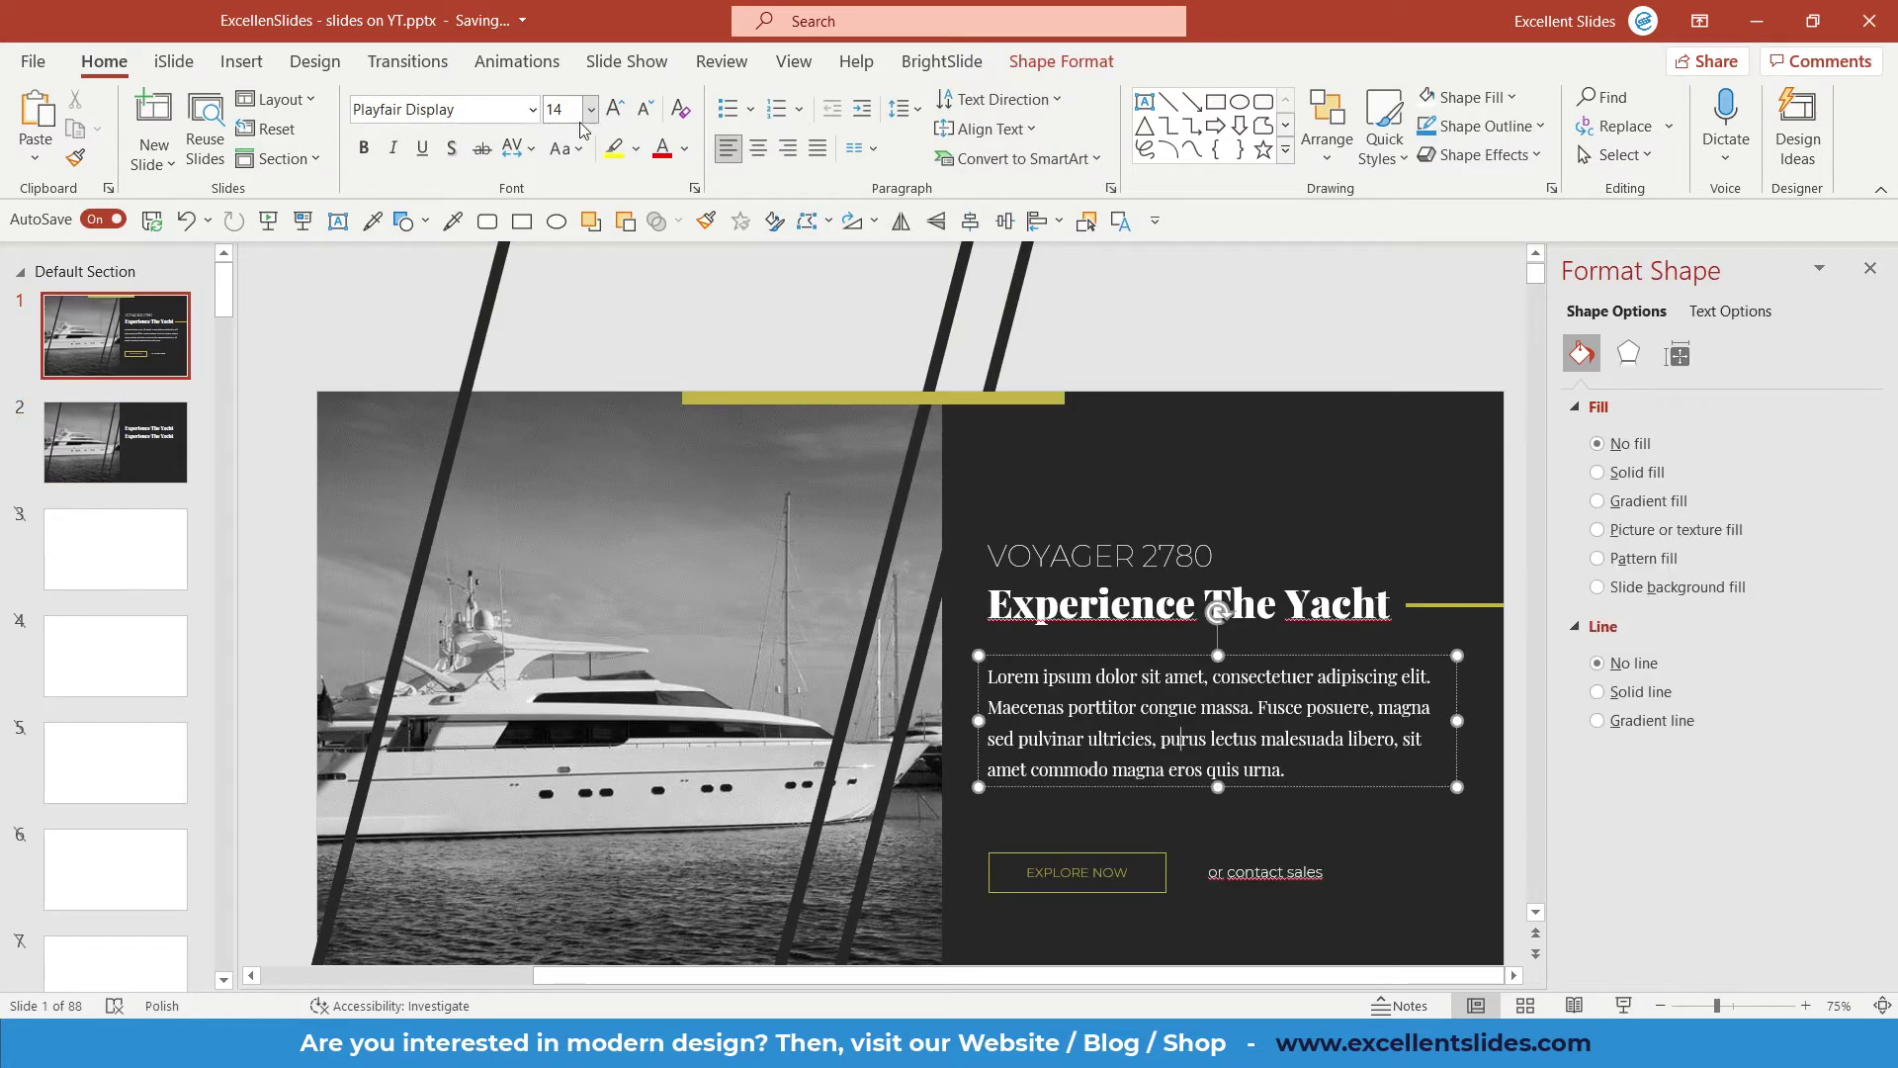
pyautogui.click(1153, 697)
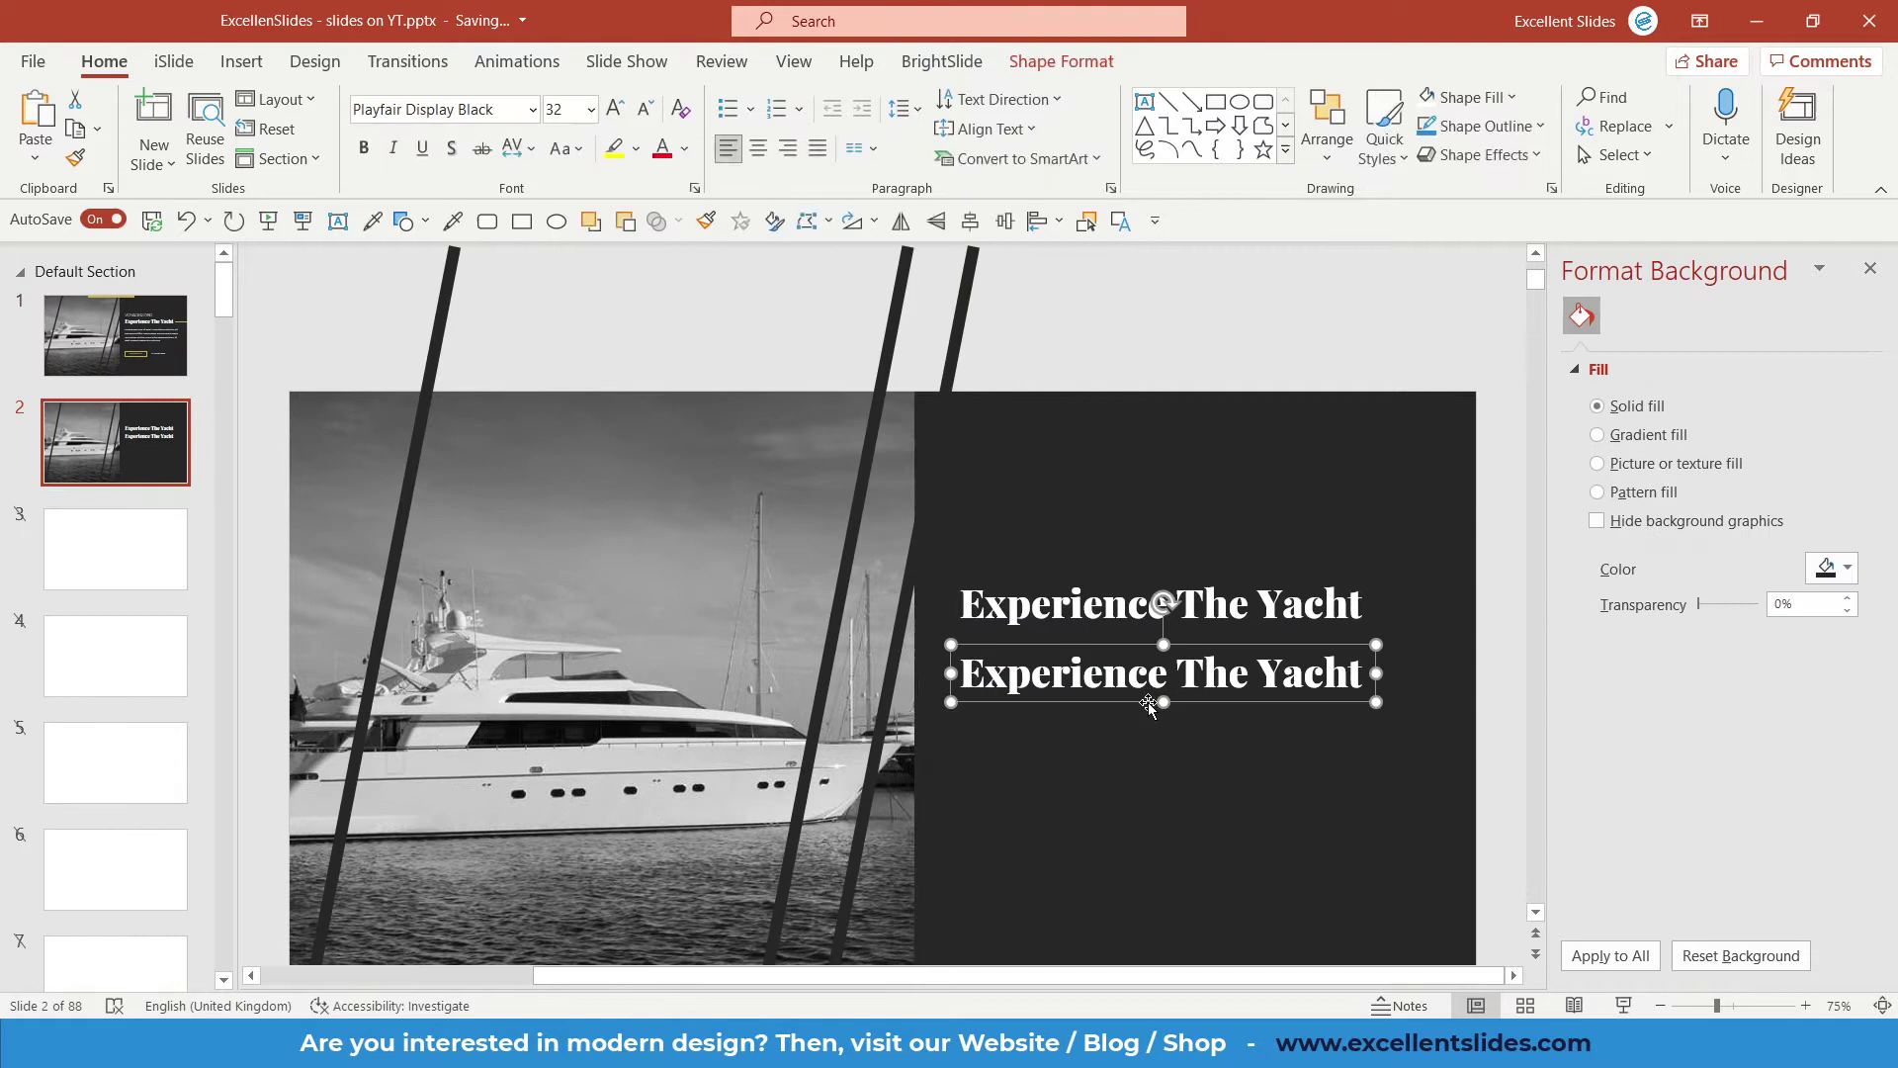
pyautogui.click(559, 109)
pyautogui.write('14')
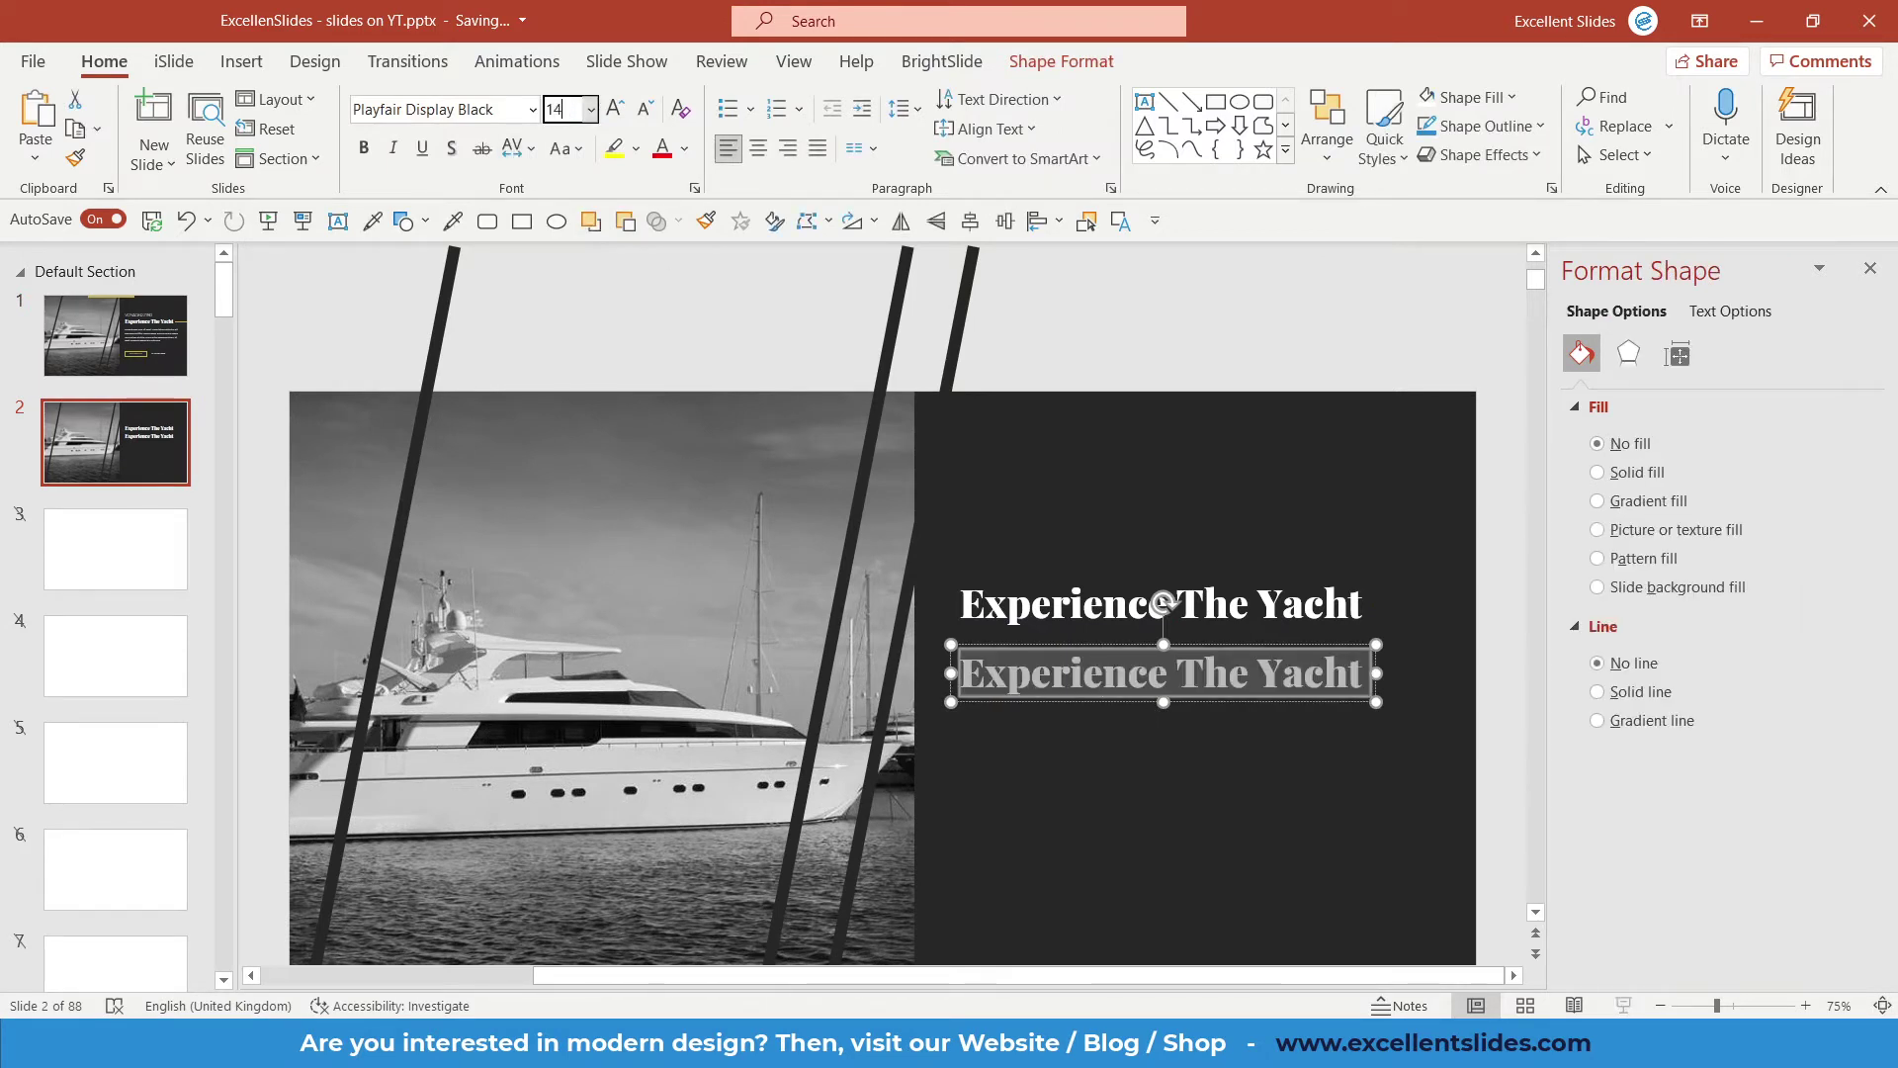
pyautogui.press('Return')
pyautogui.click(479, 108)
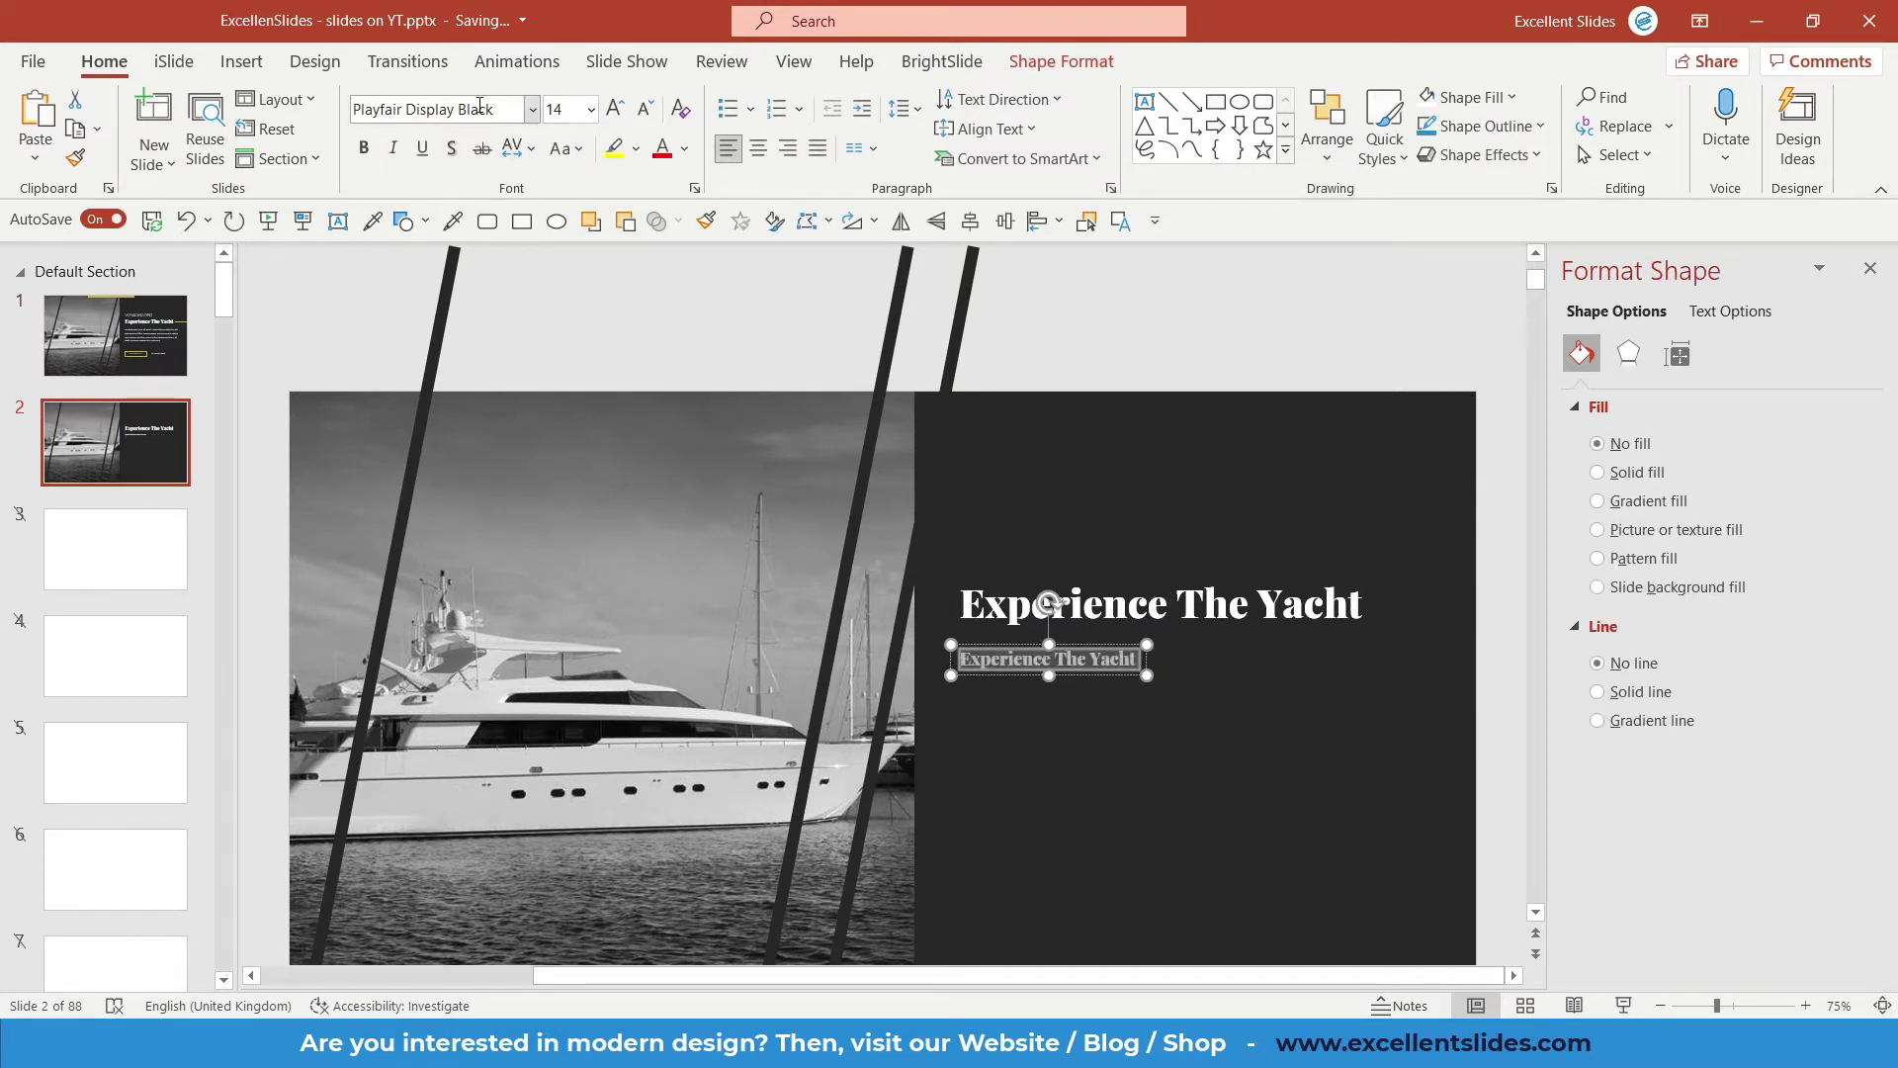
pyautogui.press('End')
pyautogui.press('Return')
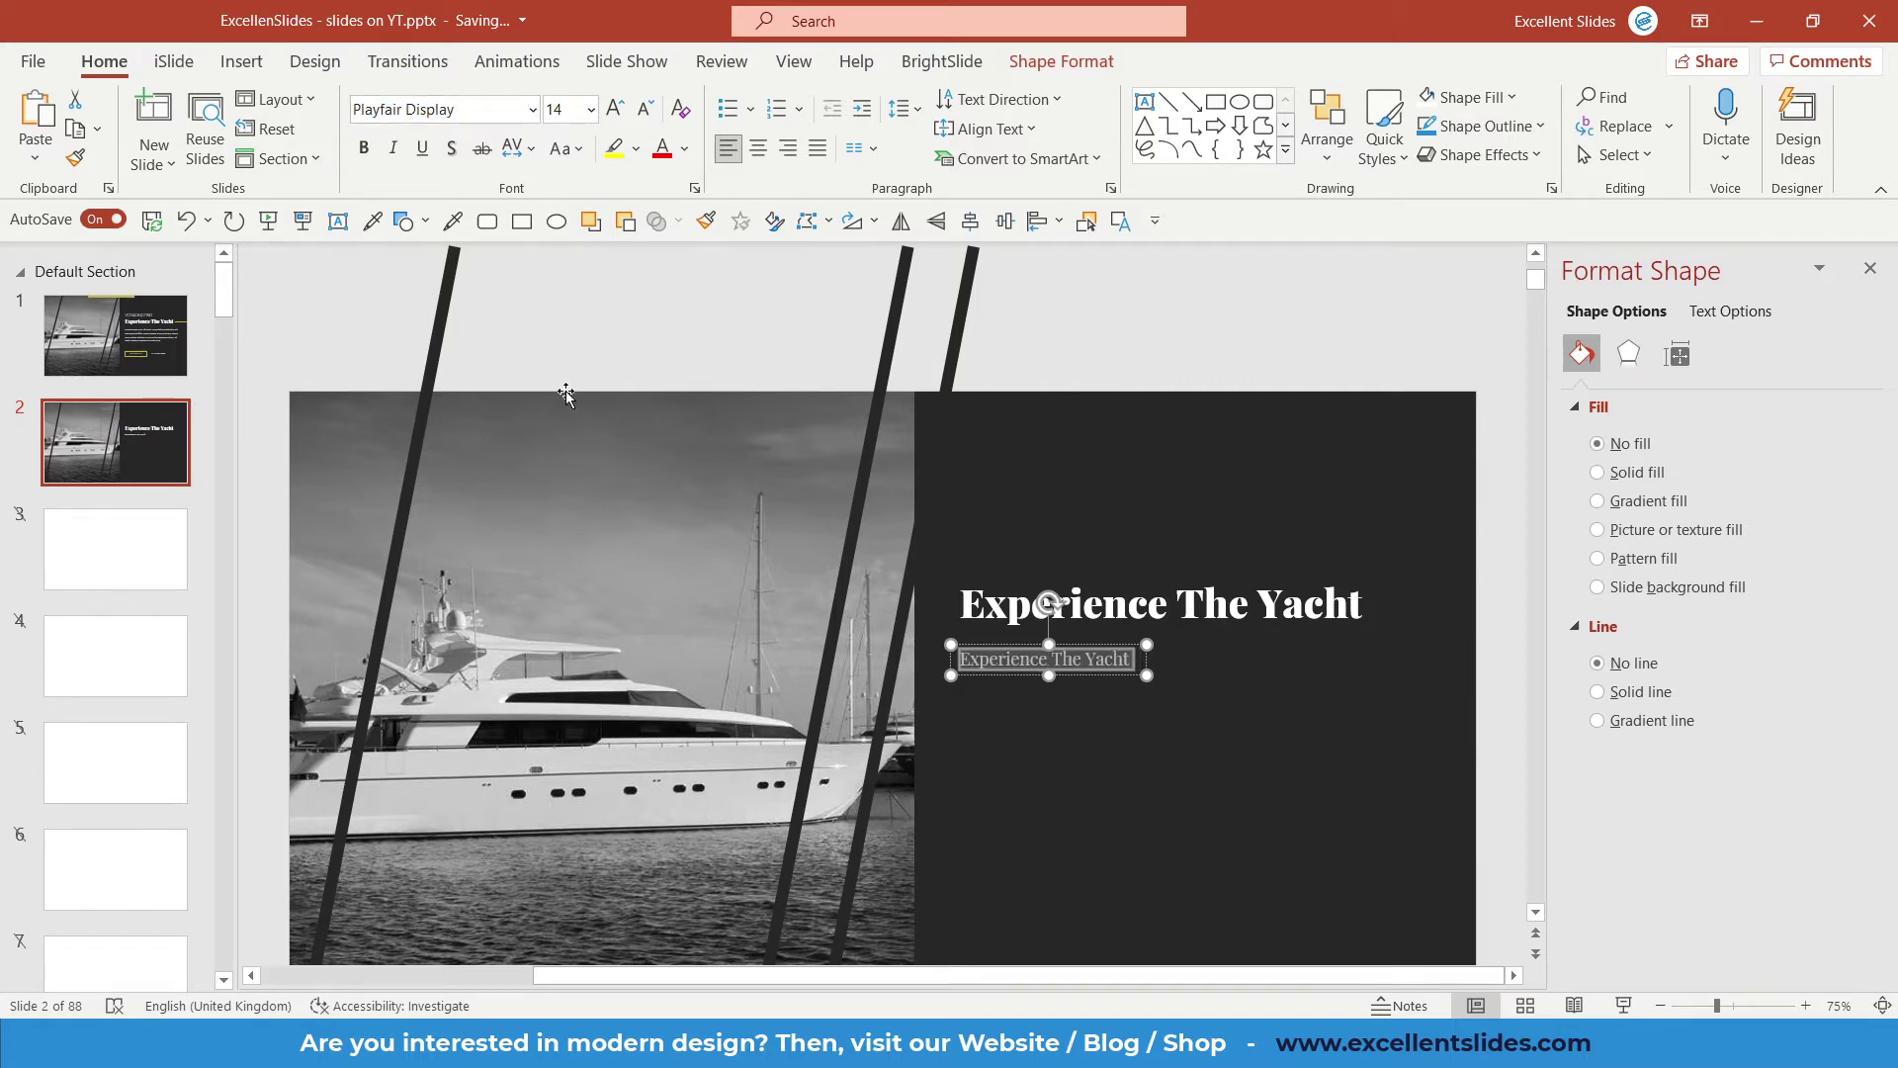
# Replace the copy with =lorem(1) filler text and narrow the box to the dark panel.
pyautogui.press('BackSpace')
pyautogui.scroll(5, 1042, 666)
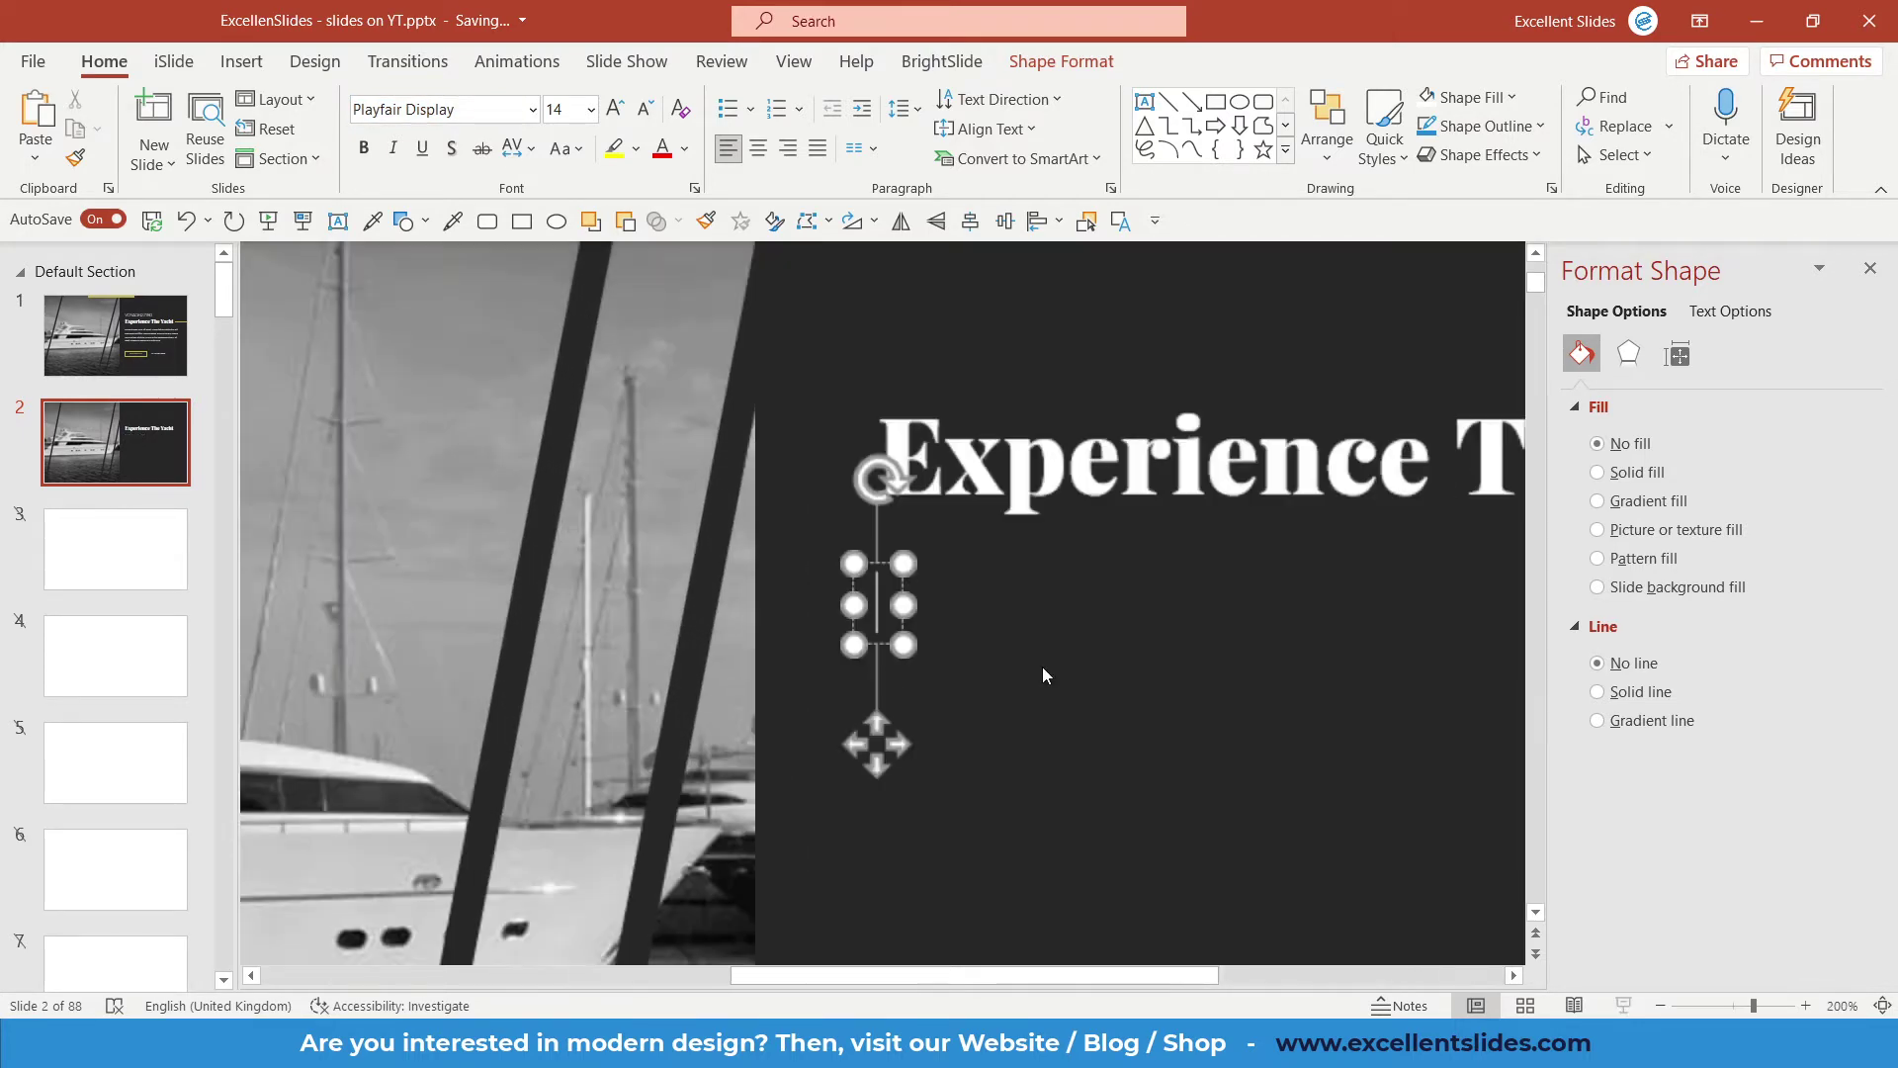
pyautogui.scroll(5, 1042, 667)
pyautogui.write('=lorem')
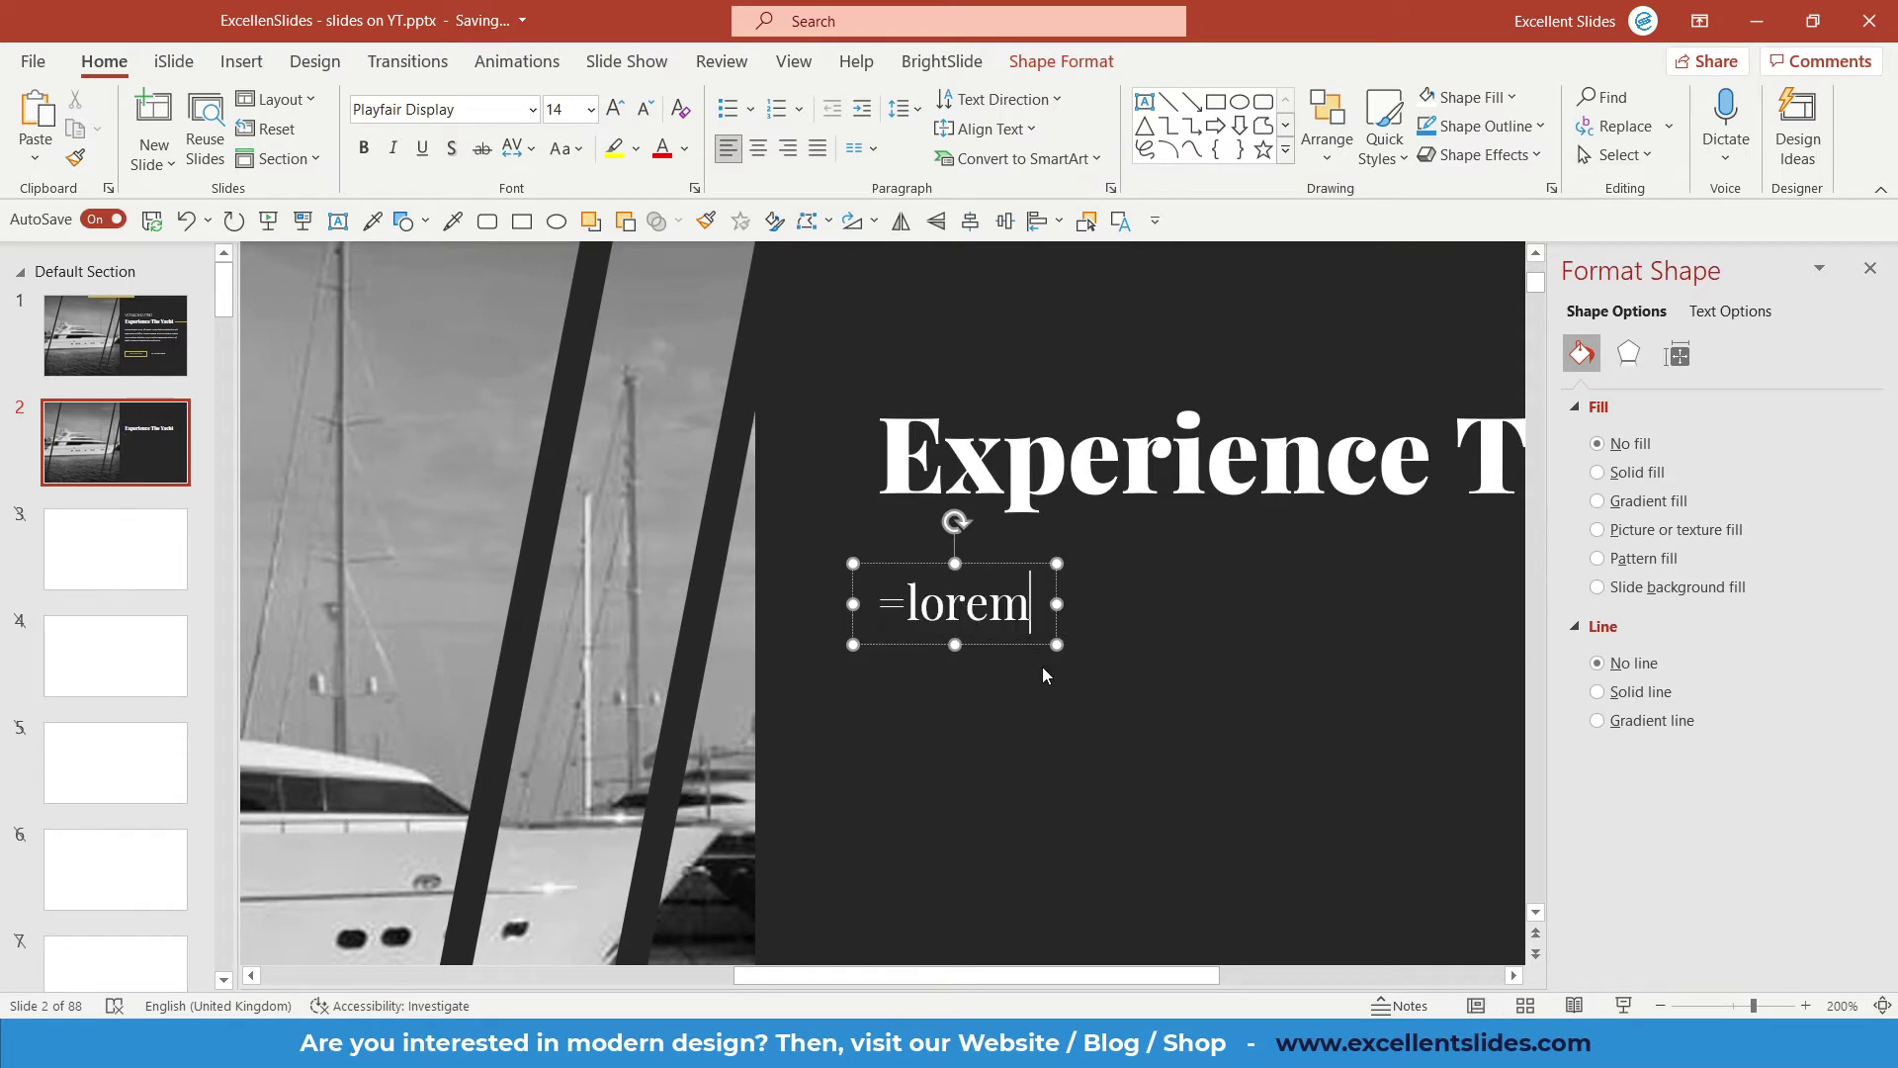
pyautogui.write('(1)')
pyautogui.press('Return')
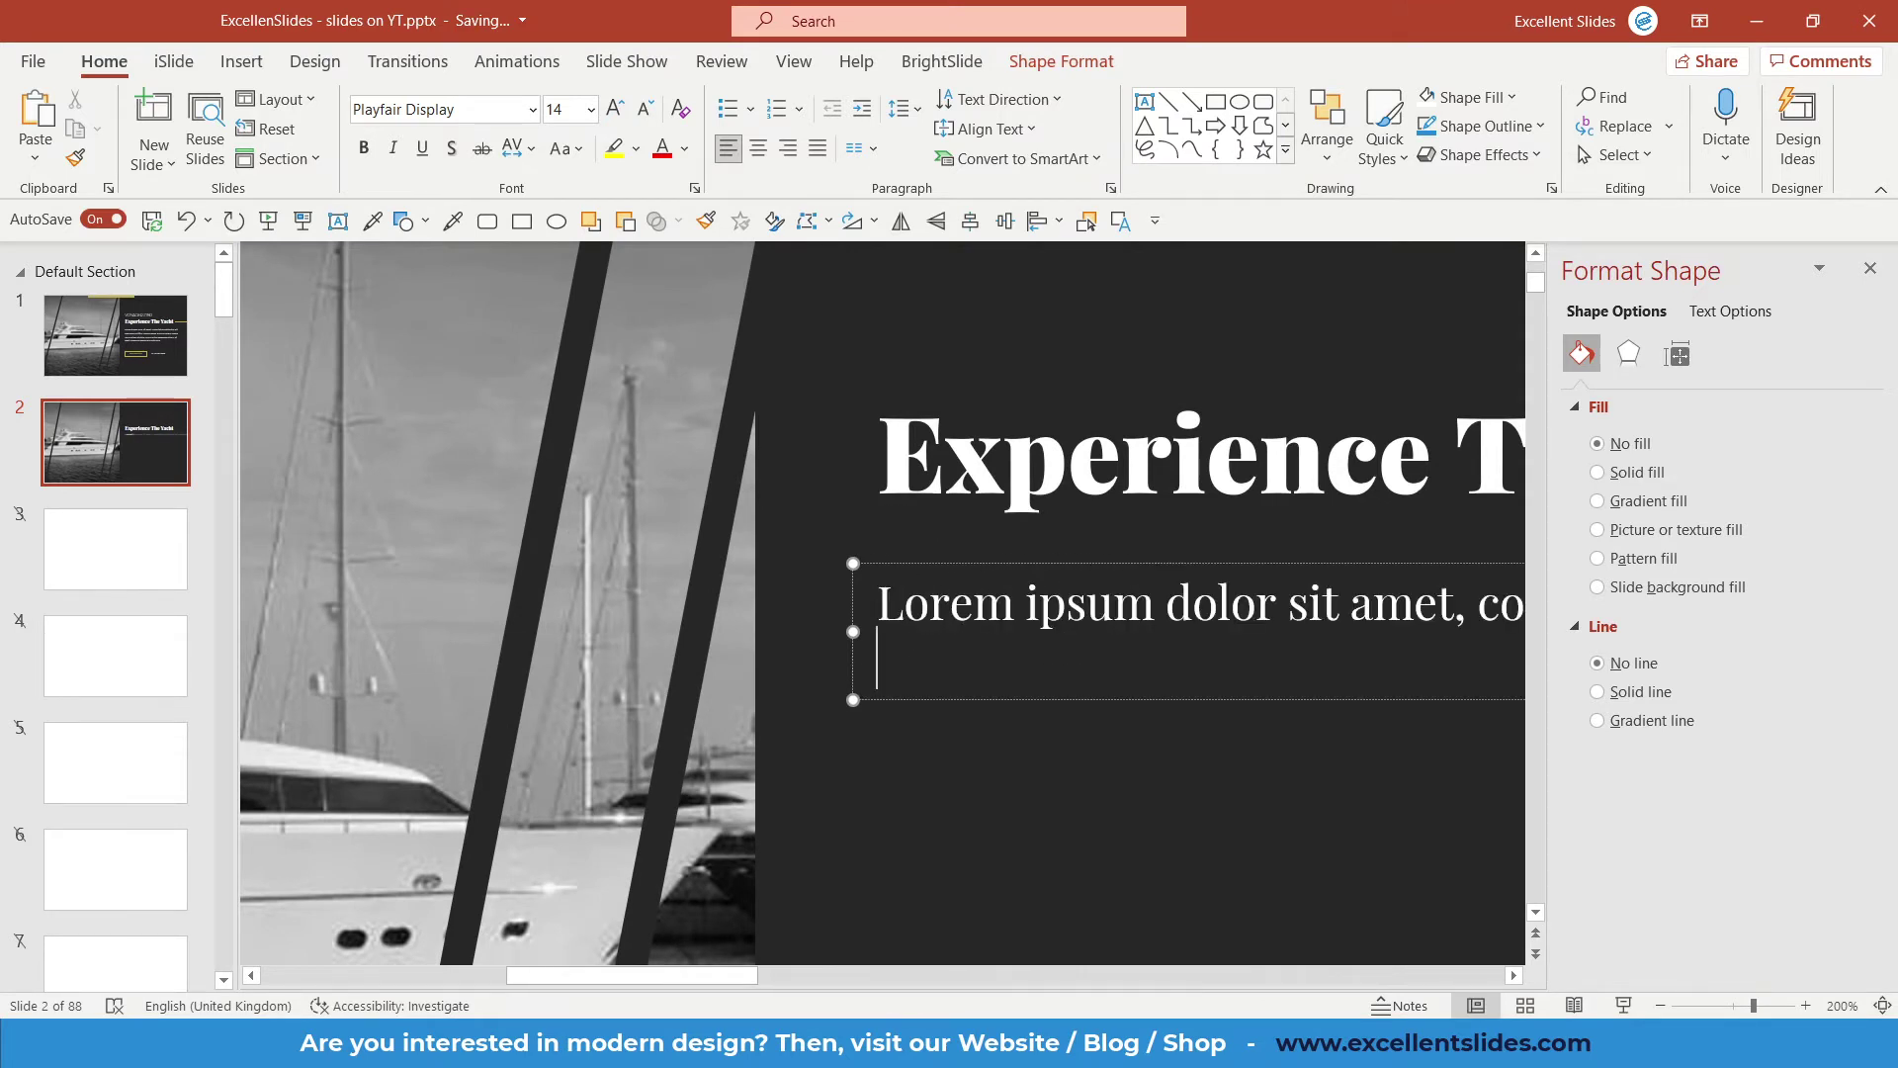
pyautogui.scroll(-5, 1176, 666)
pyautogui.scroll(-5, 1177, 666)
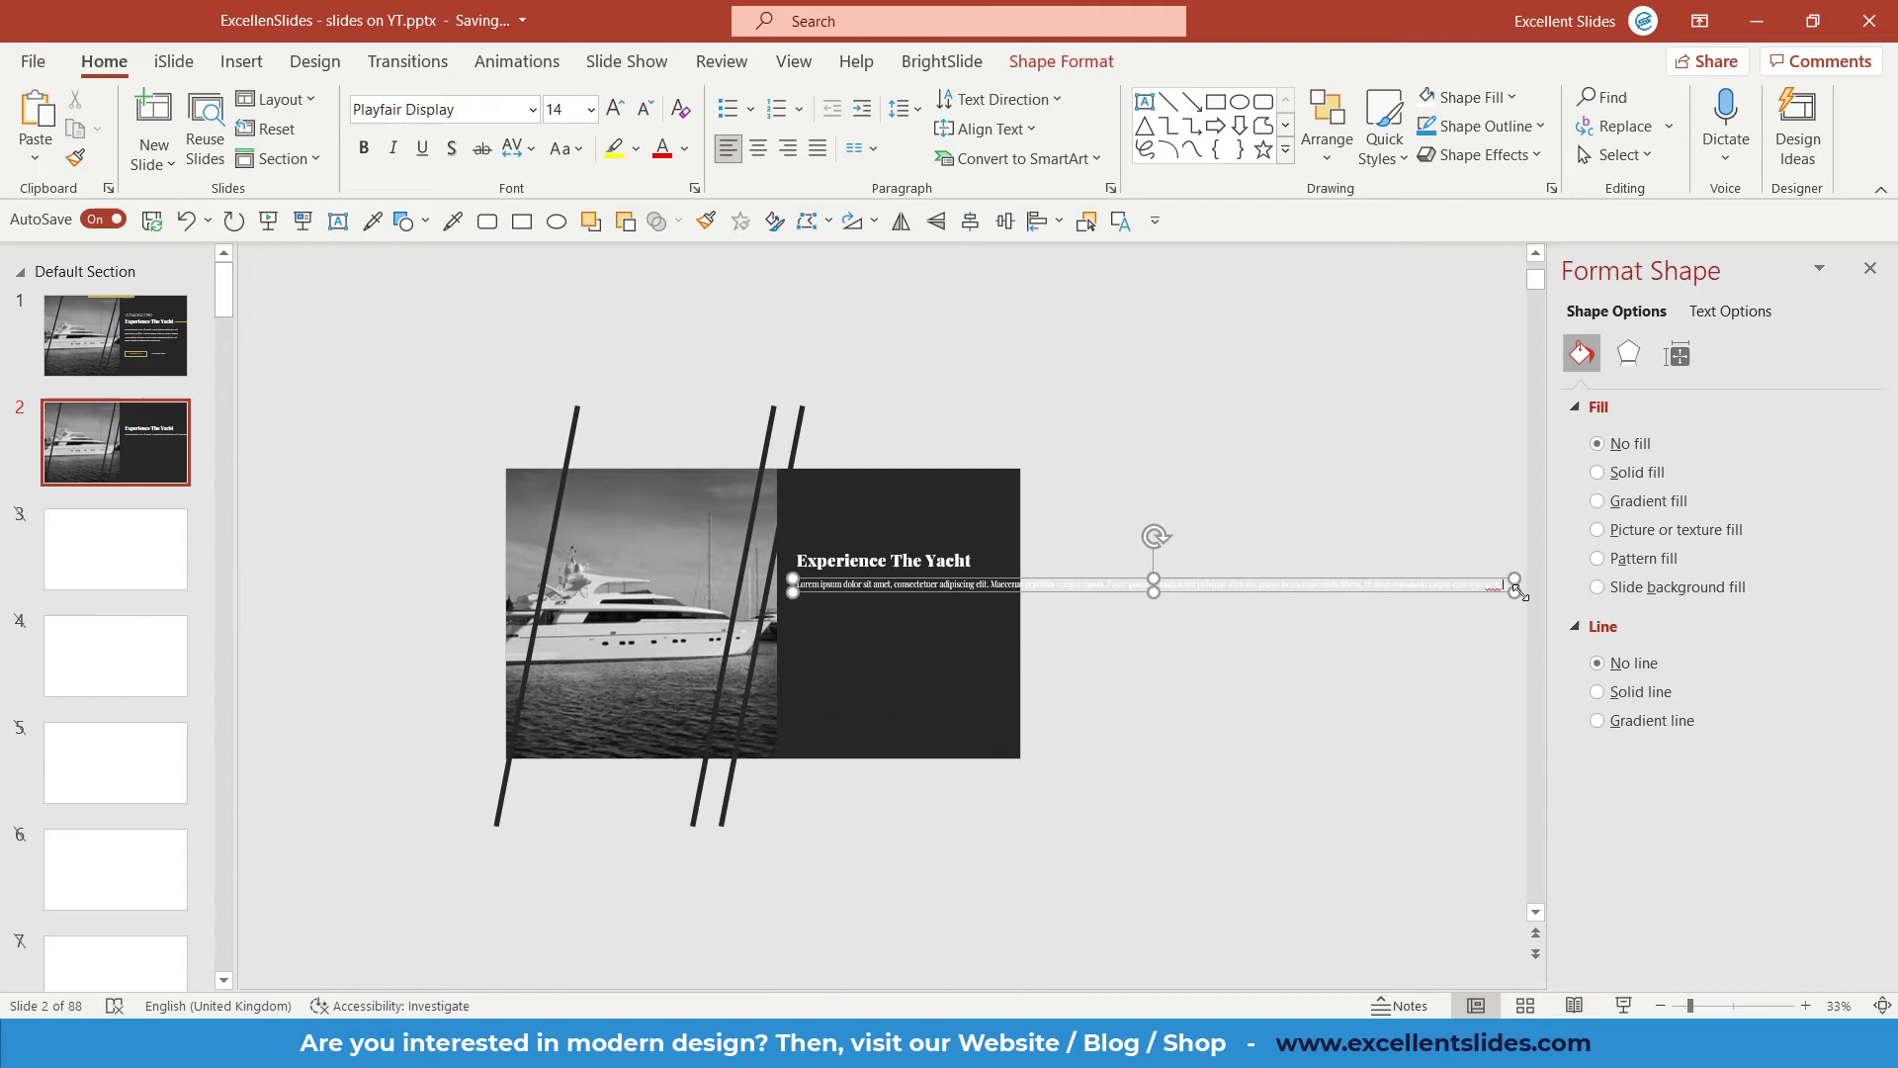
pyautogui.moveTo(1515, 591); pyautogui.dragTo(964, 591)
# Set the Lorem ipsum body paragraph to 1.5 line spacing.
pyautogui.keyDown('ctrl'); pyautogui.scroll(3, 1135, 670); pyautogui.keyUp('ctrl')
pyautogui.keyDown('ctrl'); pyautogui.scroll(2, 1202, 690); pyautogui.keyUp('ctrl')
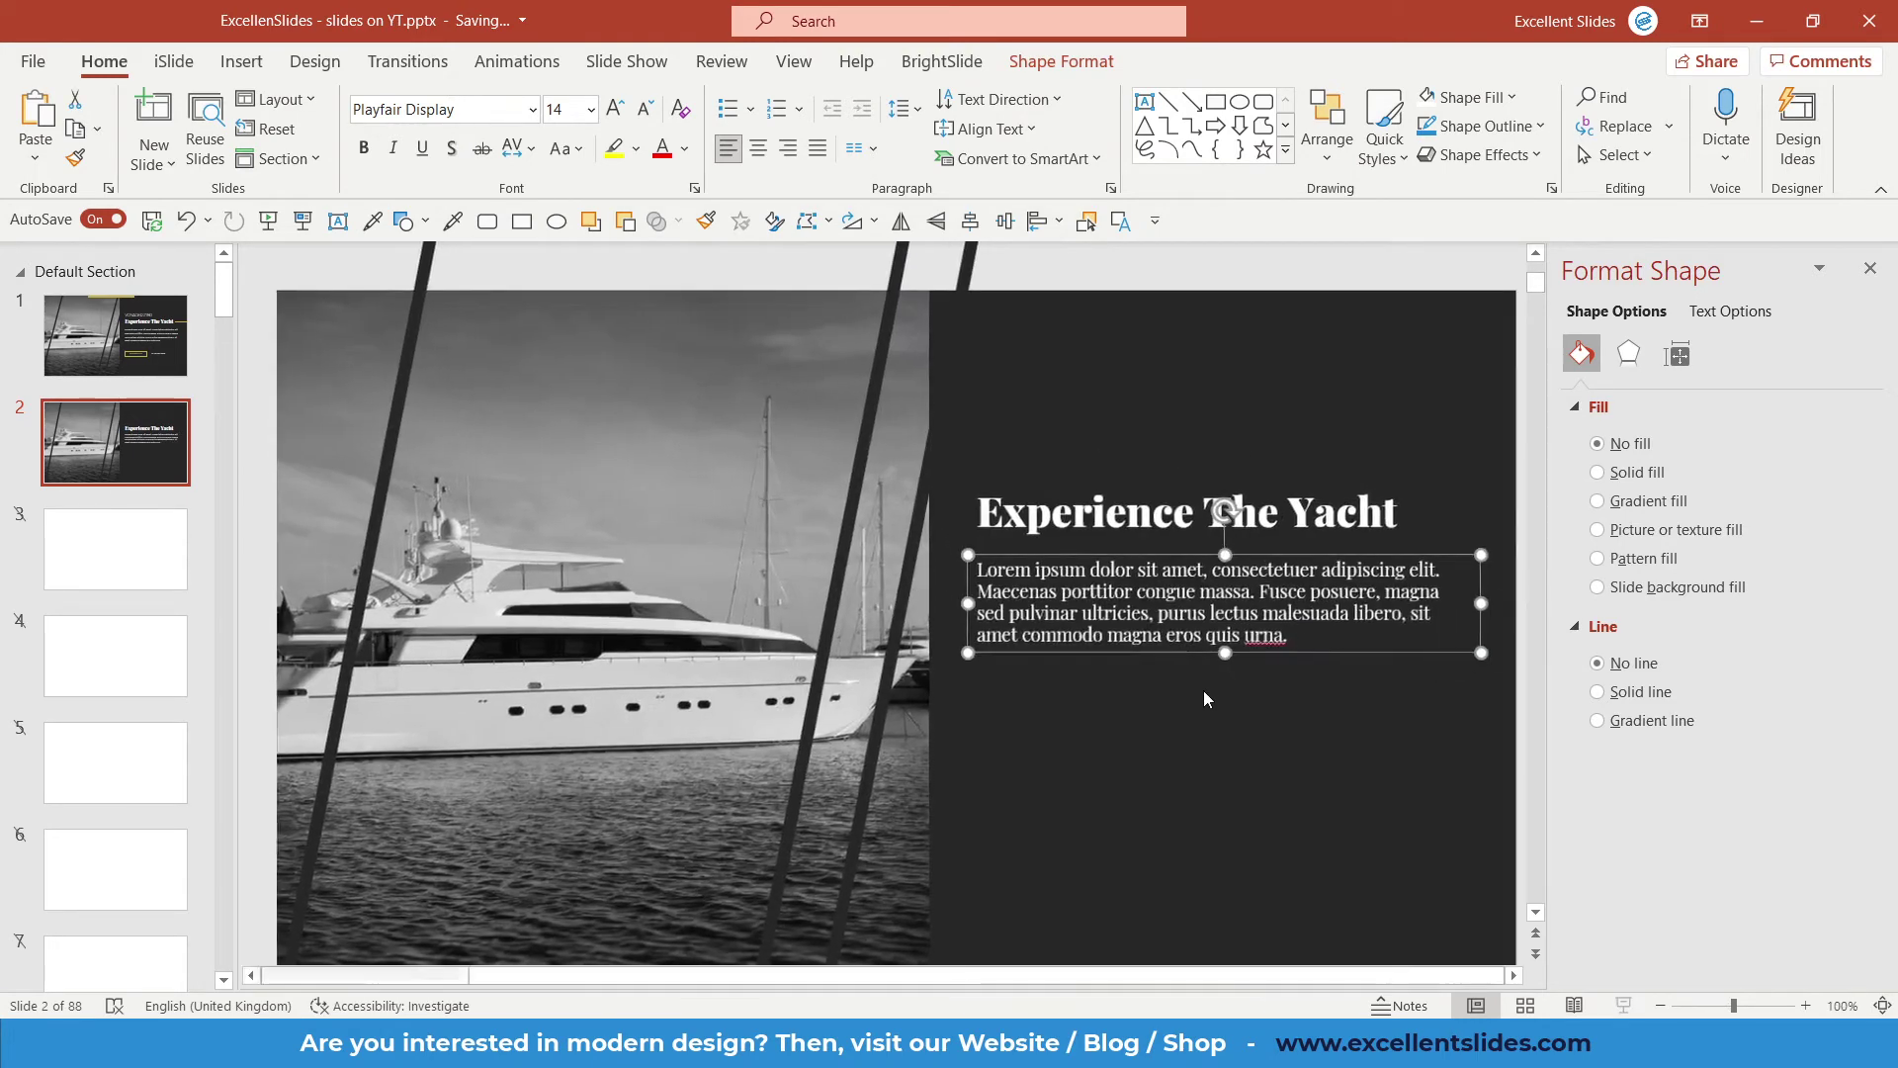
pyautogui.click(126, 356)
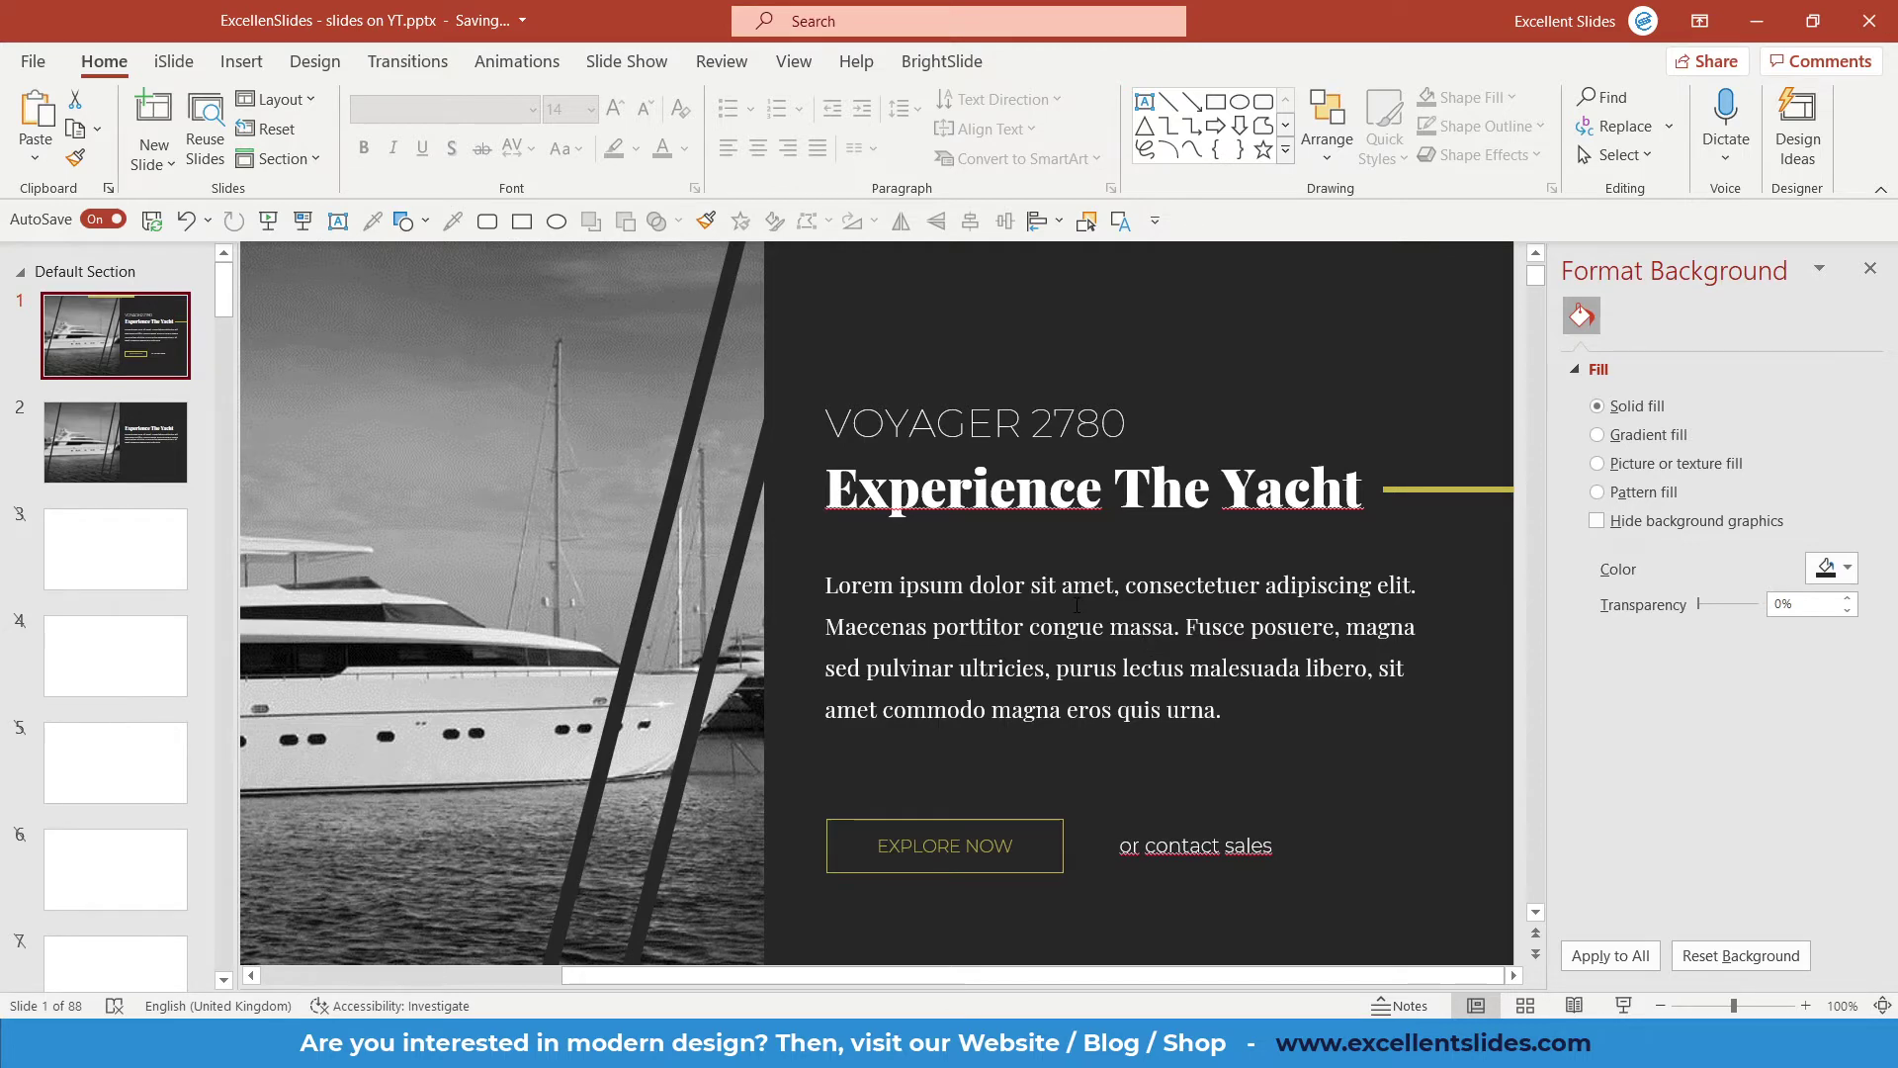
pyautogui.click(176, 445)
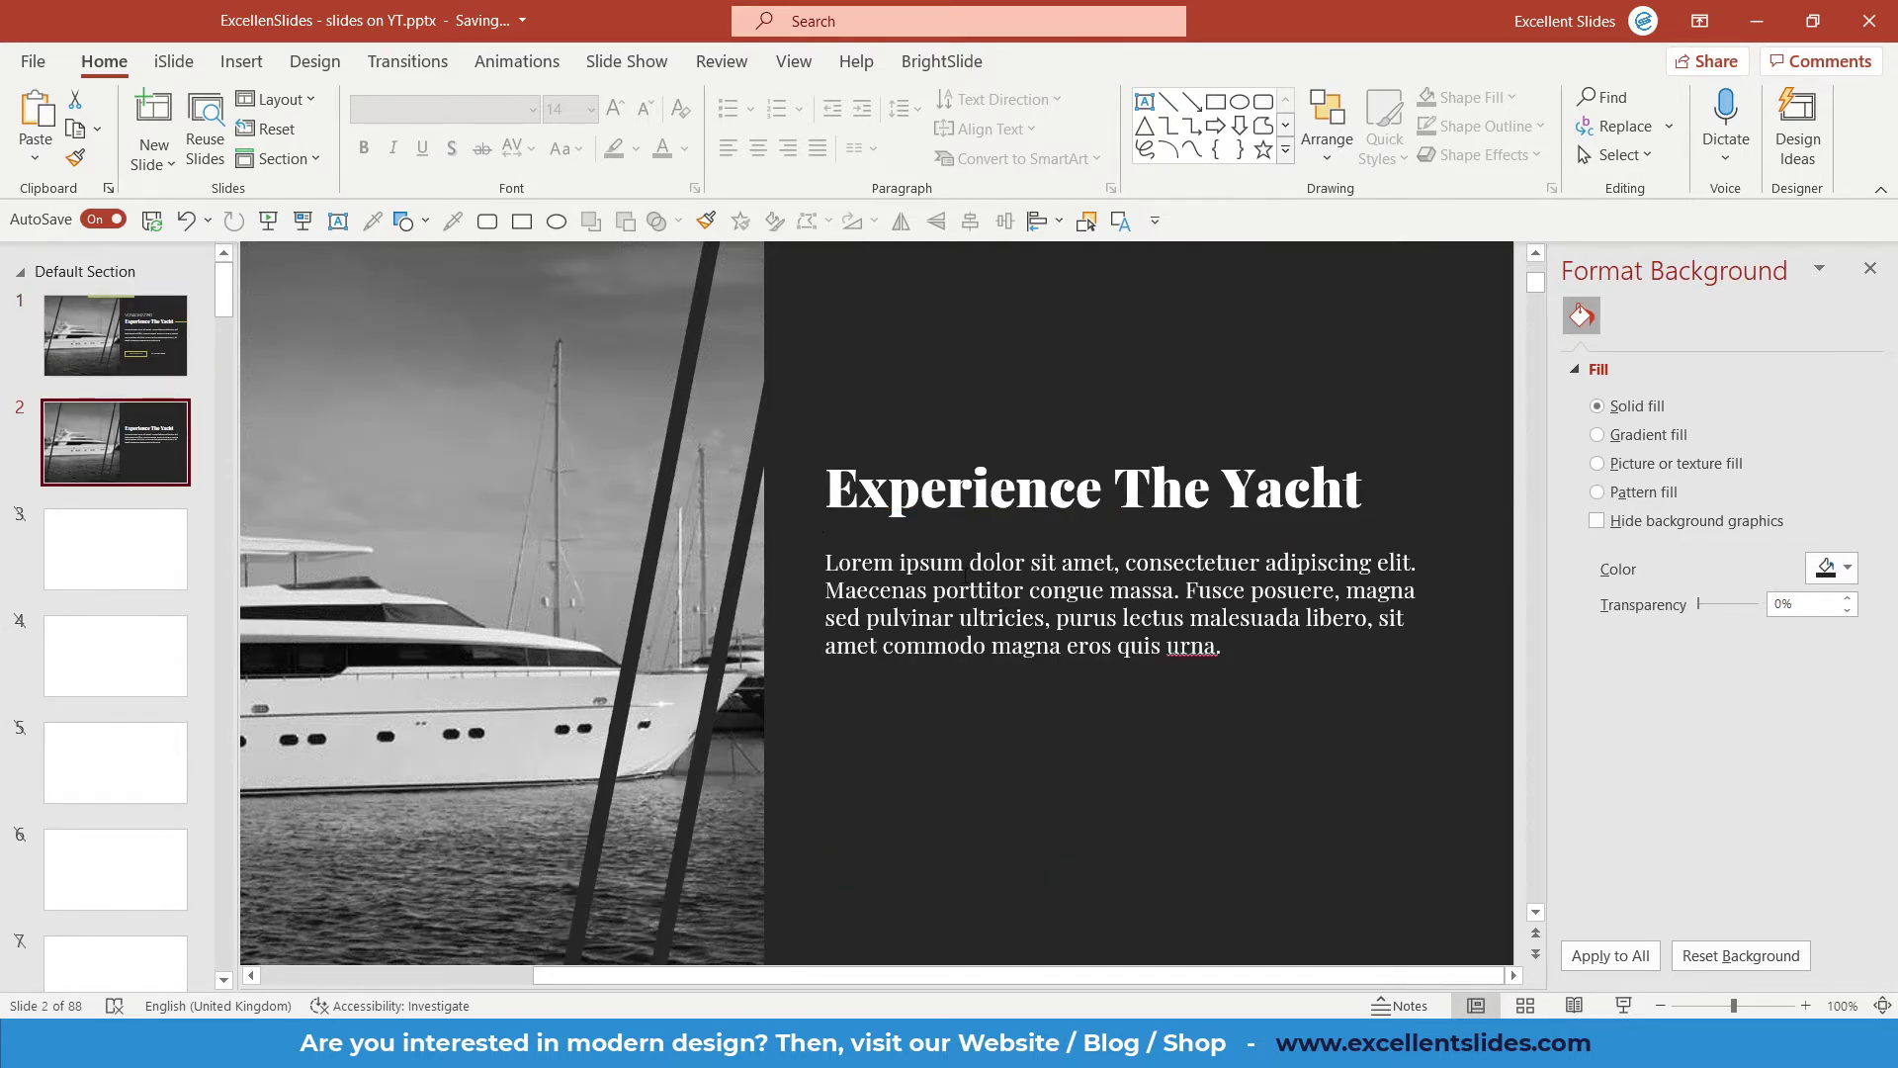
pyautogui.click(966, 566)
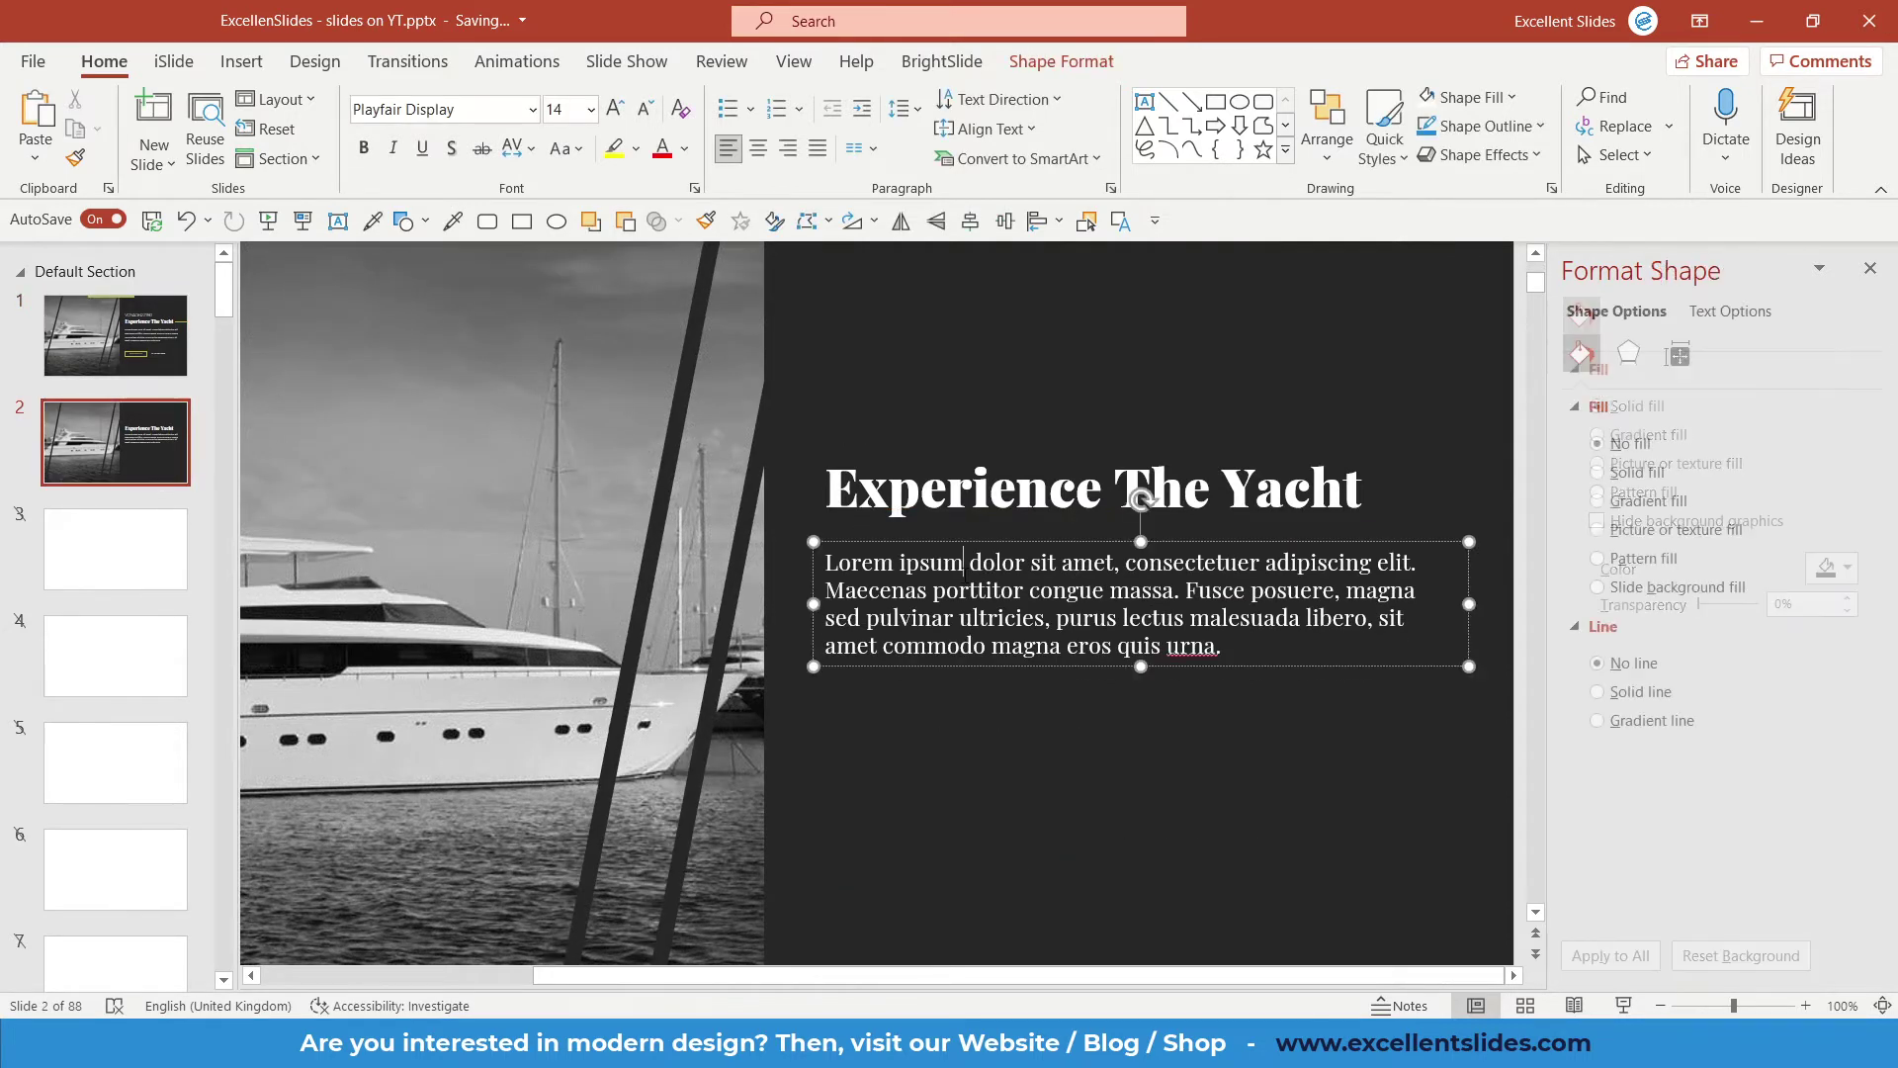
pyautogui.click(958, 546)
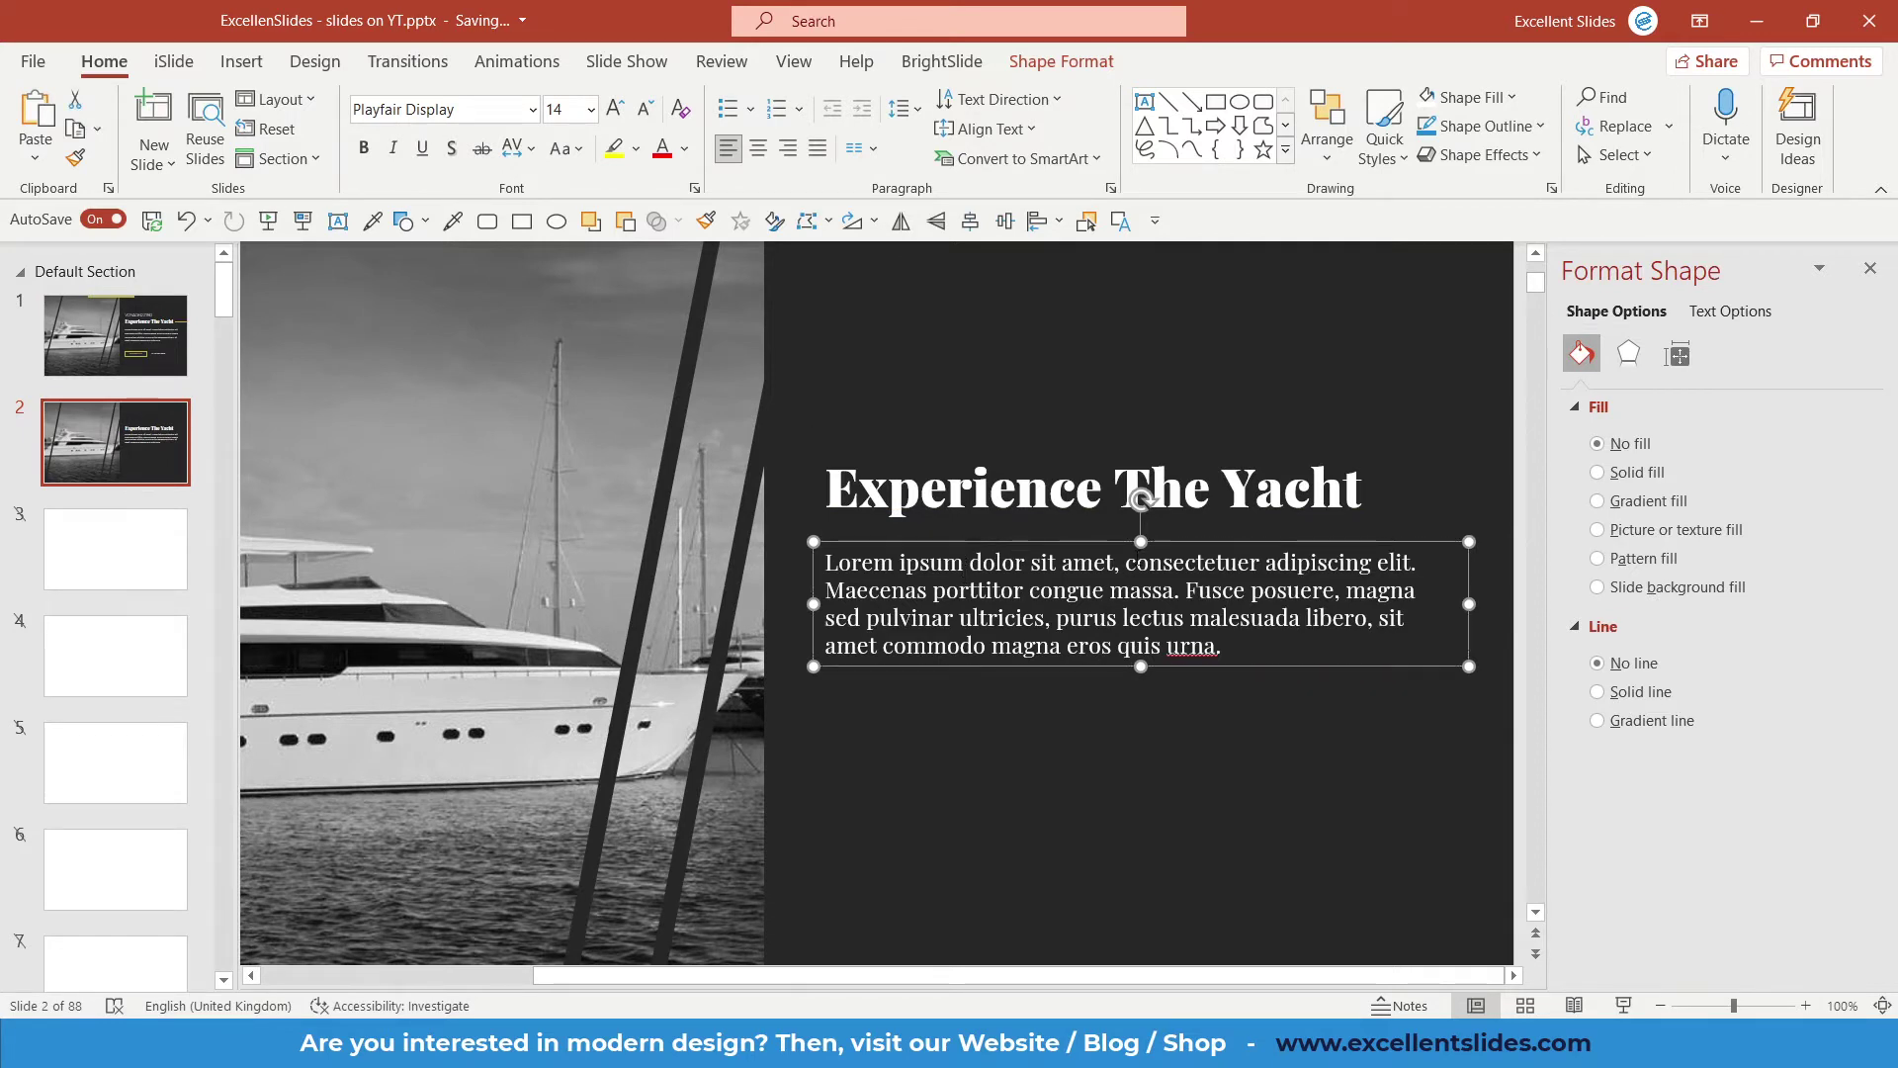
pyautogui.click(902, 125)
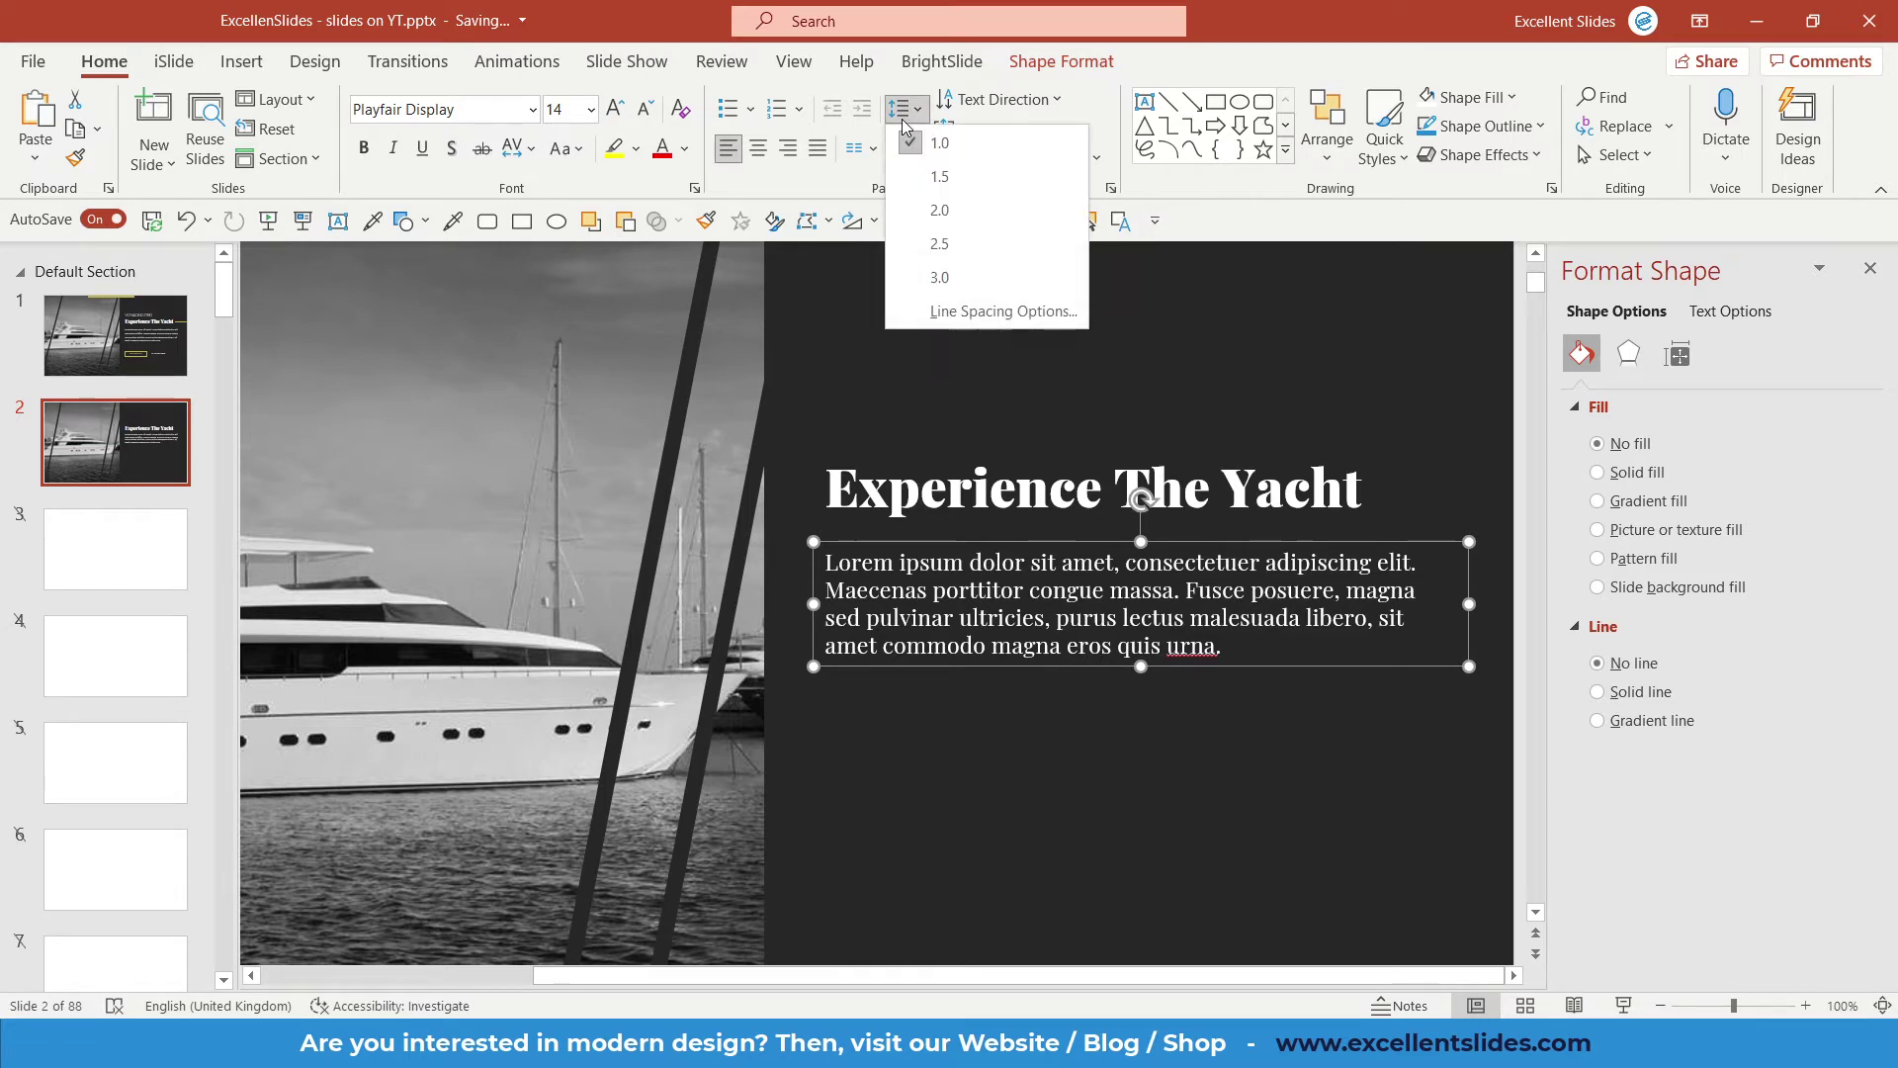
pyautogui.click(953, 177)
pyautogui.click(1182, 814)
# Inspect slide 1's gold top bar for reference, then return to slide 2.
pyautogui.scroll(-3, 1196, 787)
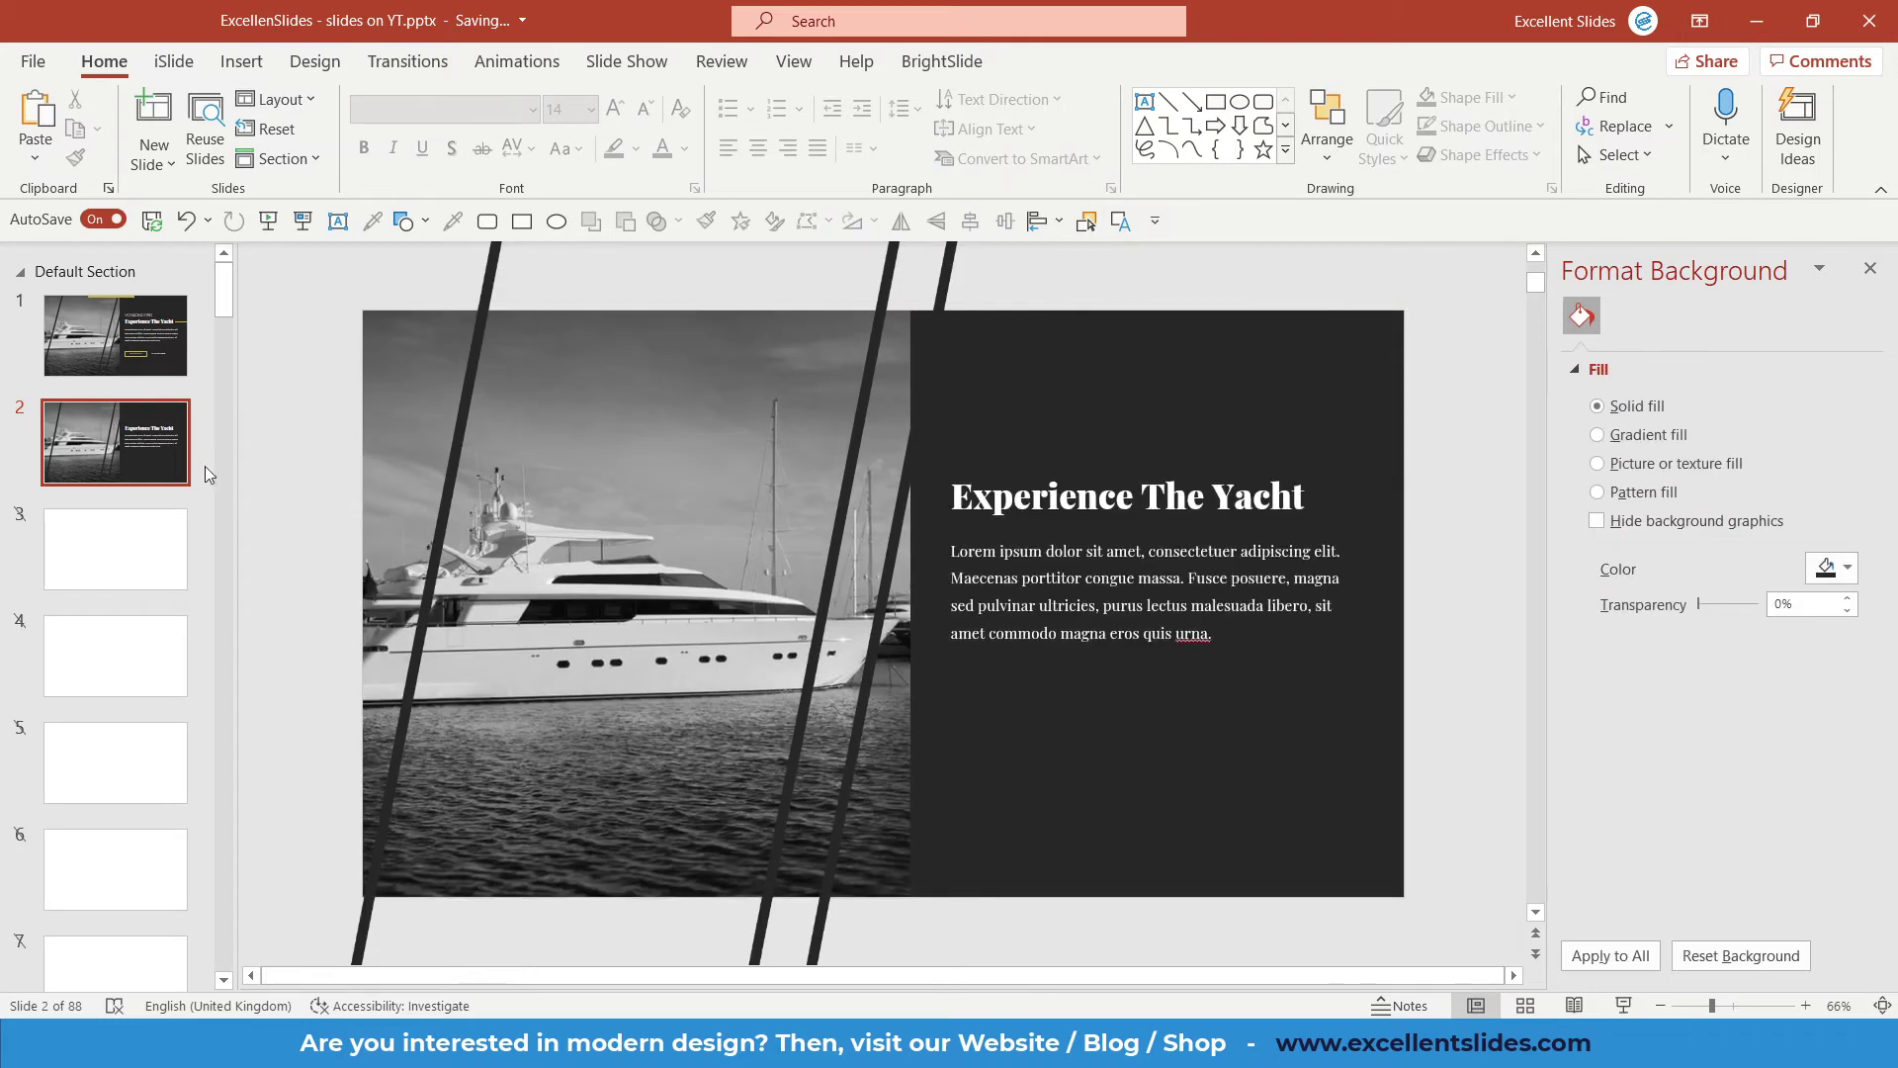
pyautogui.click(127, 341)
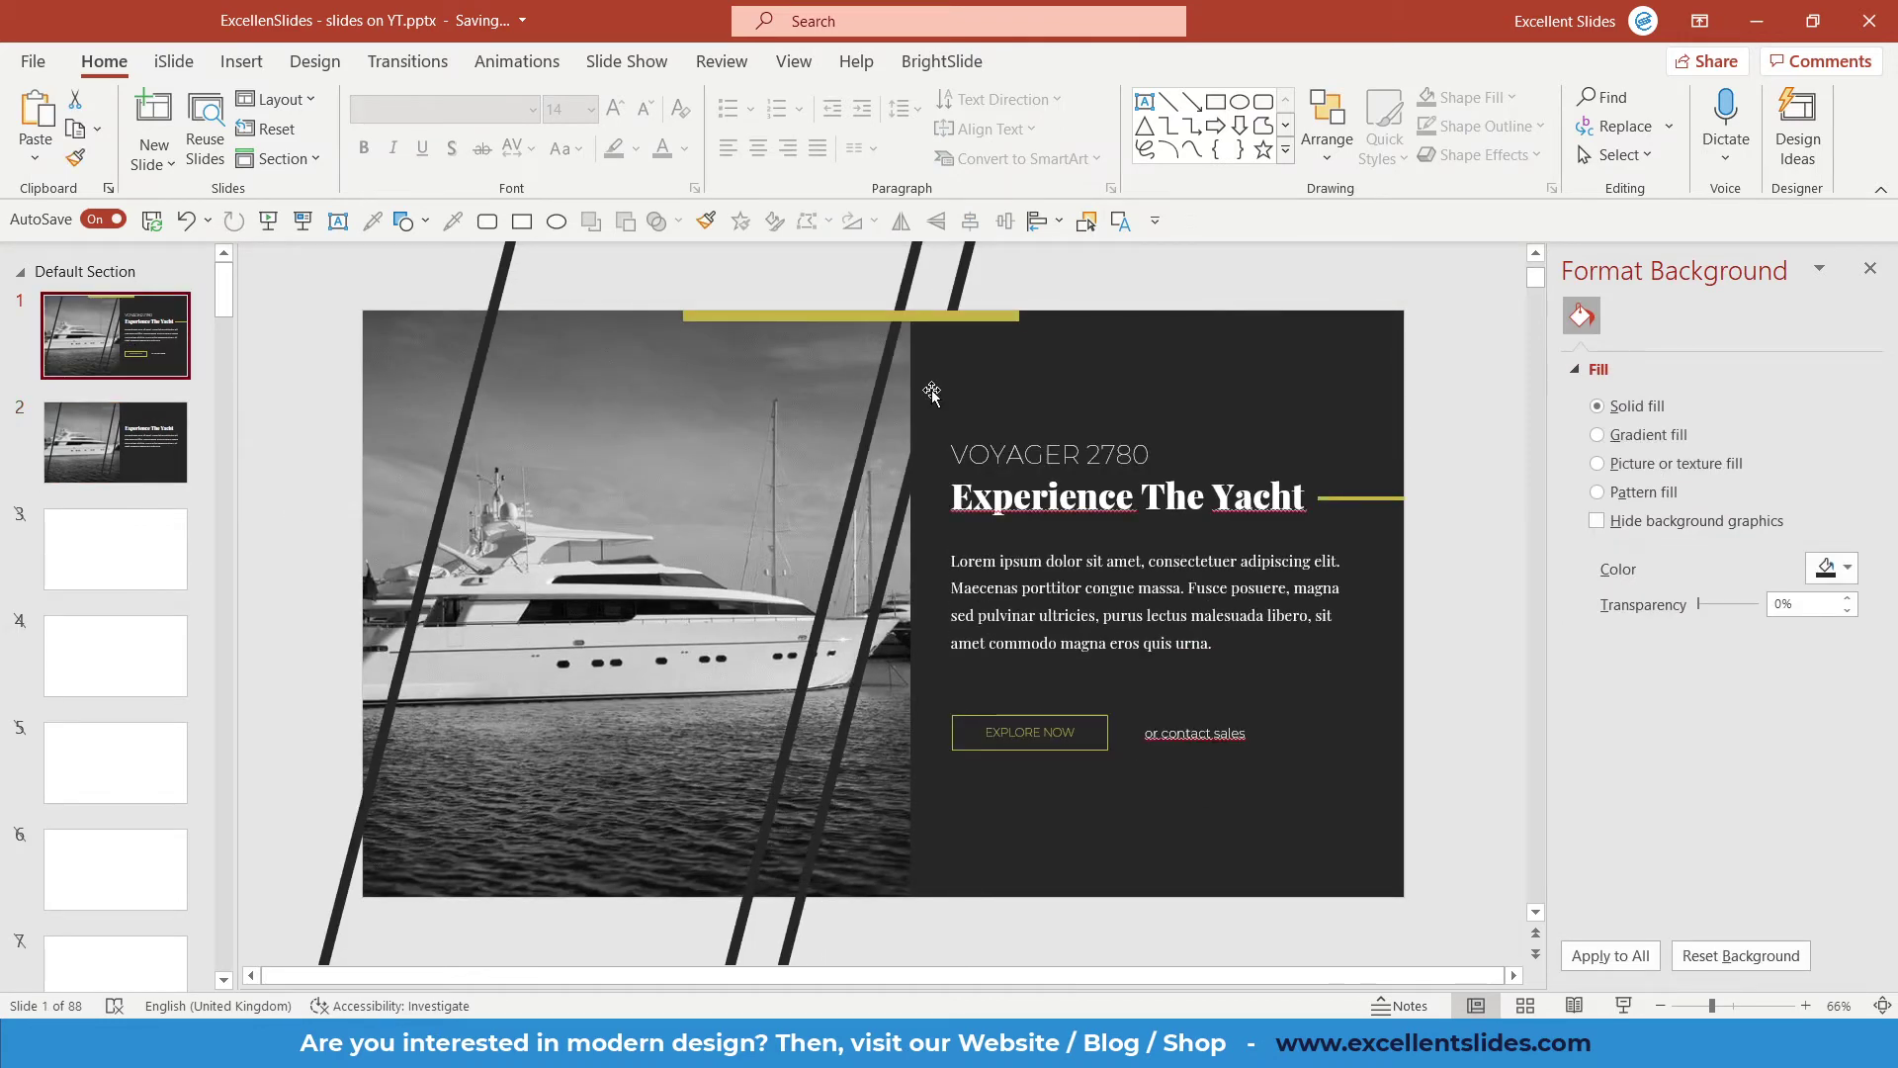
pyautogui.click(791, 324)
pyautogui.press('pagedown')
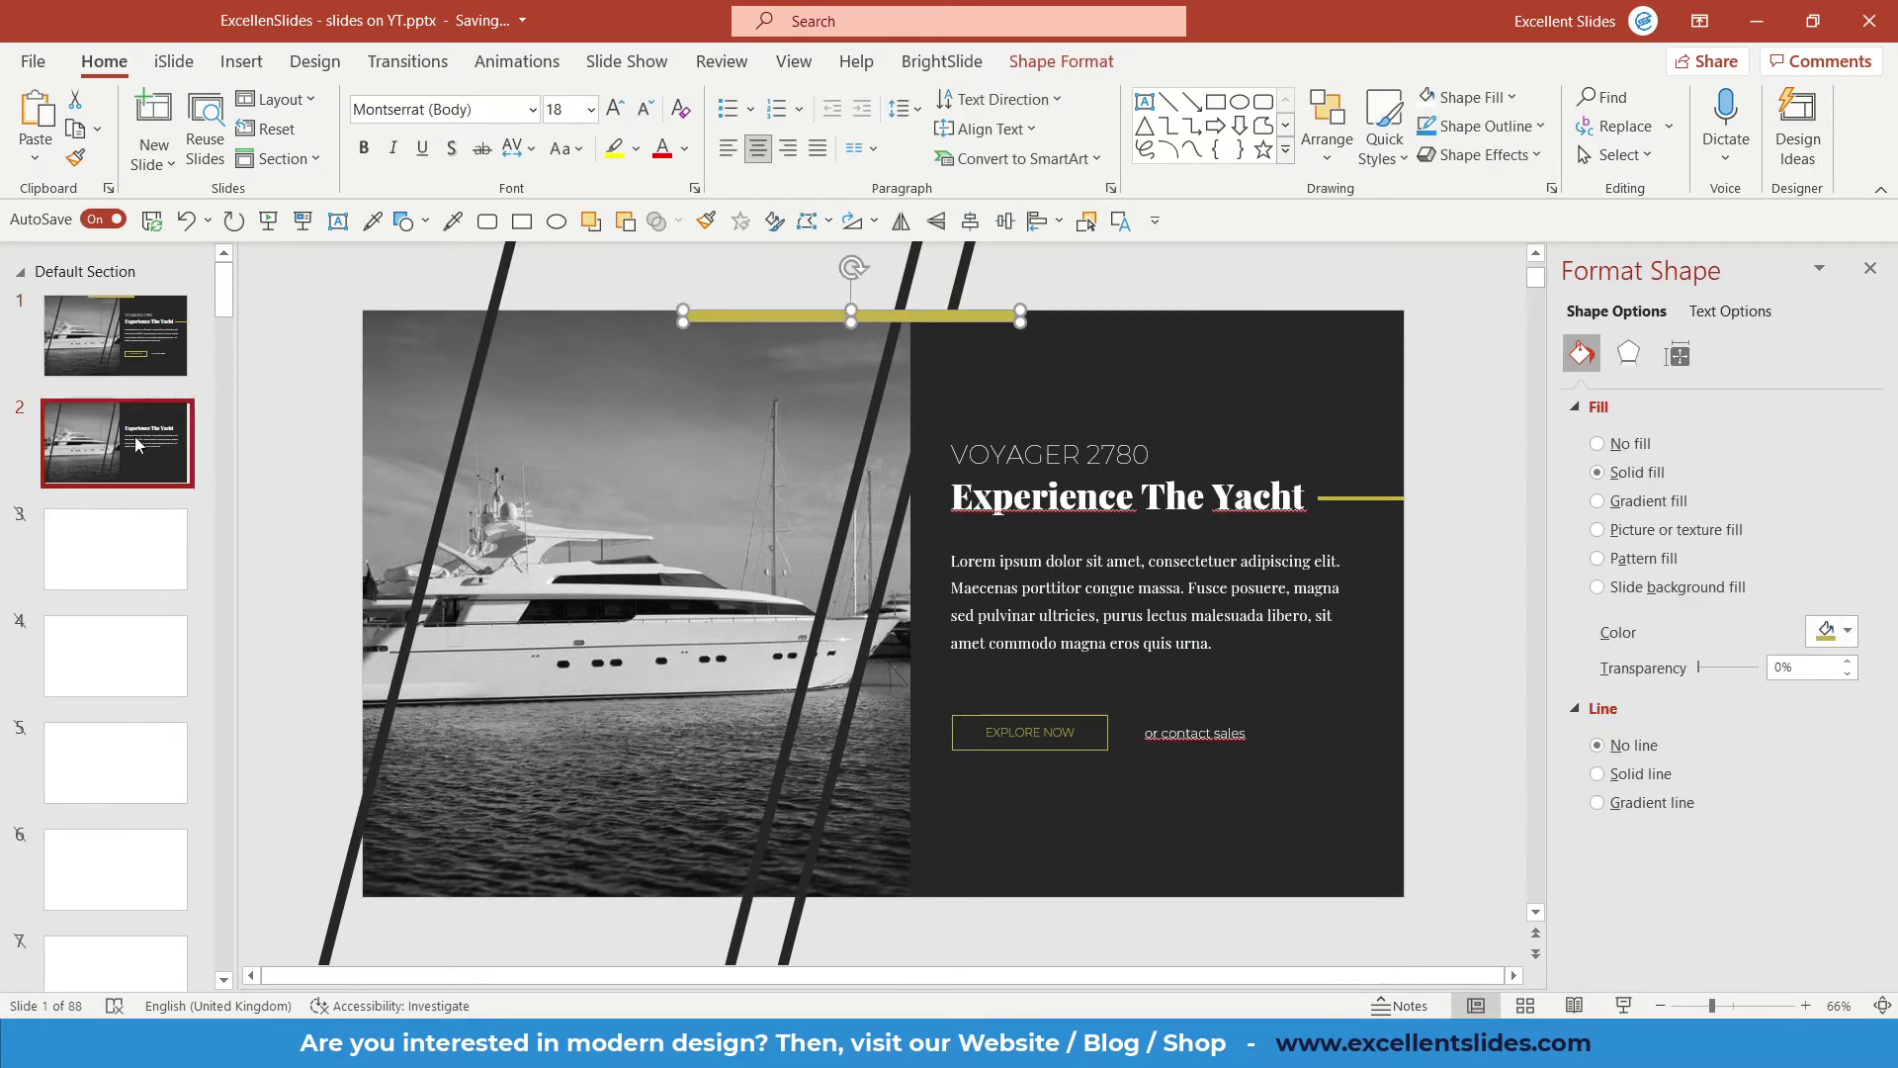
# Draw a rectangle and shape it into a thin bar along slide 2's top edge.
pyautogui.moveTo(712, 347); pyautogui.dragTo(924, 410)
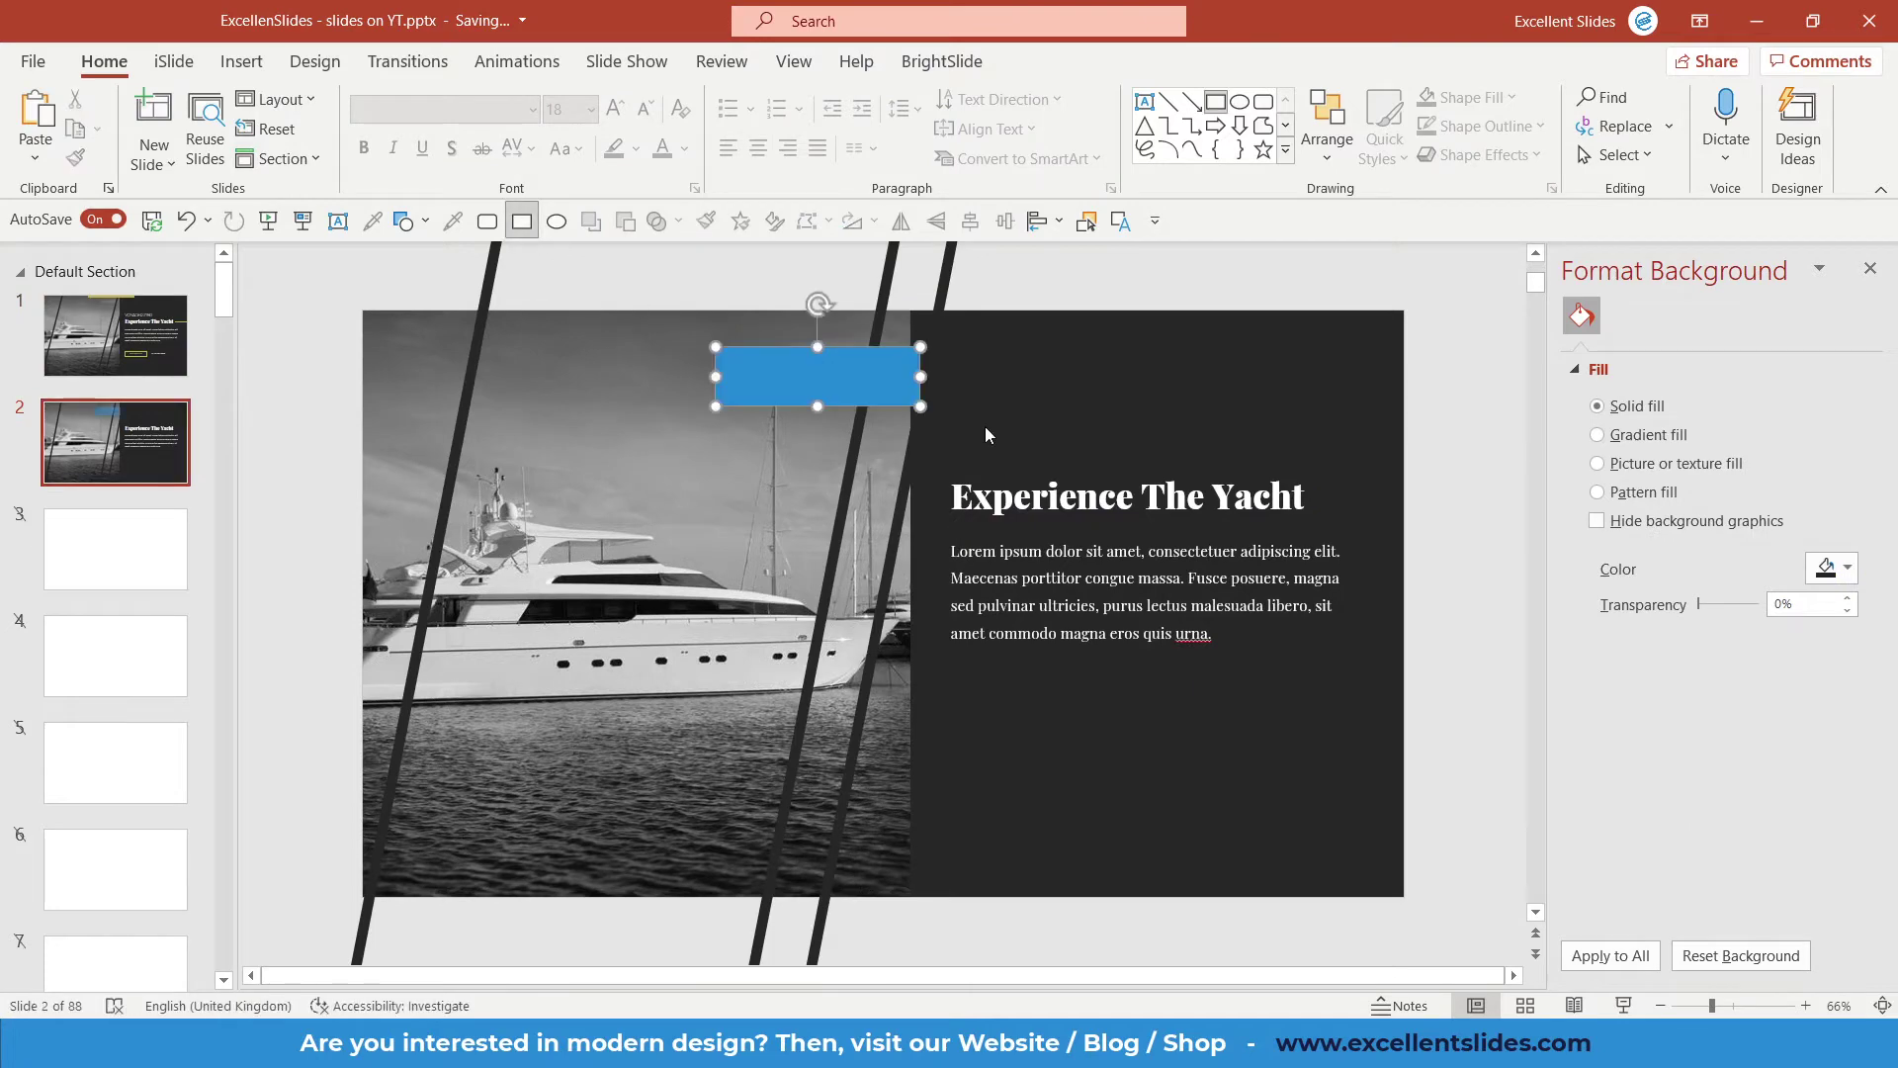
pyautogui.keyDown('ctrl'); pyautogui.scroll(4, 983, 428); pyautogui.keyUp('ctrl')
pyautogui.keyDown('ctrl'); pyautogui.scroll(5, 983, 479); pyautogui.keyUp('ctrl')
pyautogui.moveTo(1008, 623); pyautogui.dragTo(1206, 524)
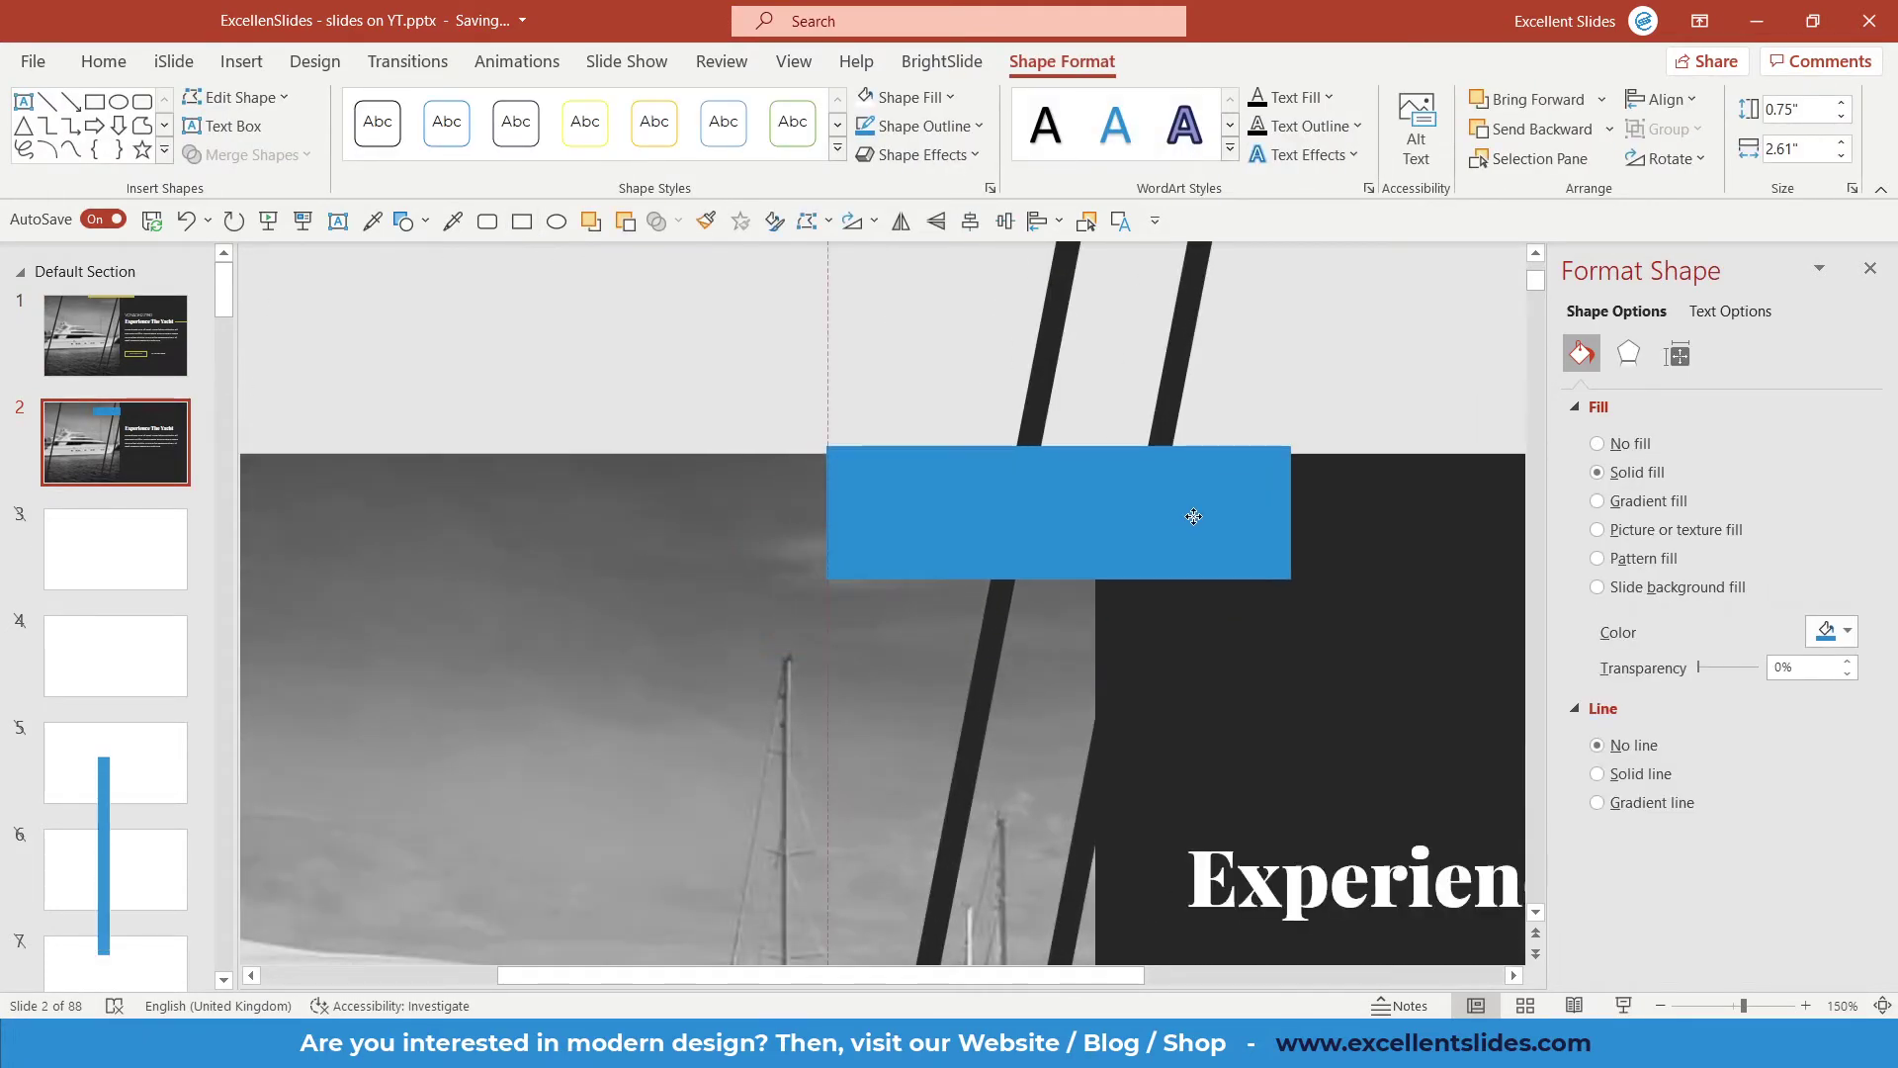
pyautogui.moveTo(846, 586)
pyautogui.mouseDown()
pyautogui.moveTo(475, 500)
pyautogui.moveTo(517, 475)
pyautogui.moveTo(672, 479)
pyautogui.moveTo(635, 489)
pyautogui.mouseUp()
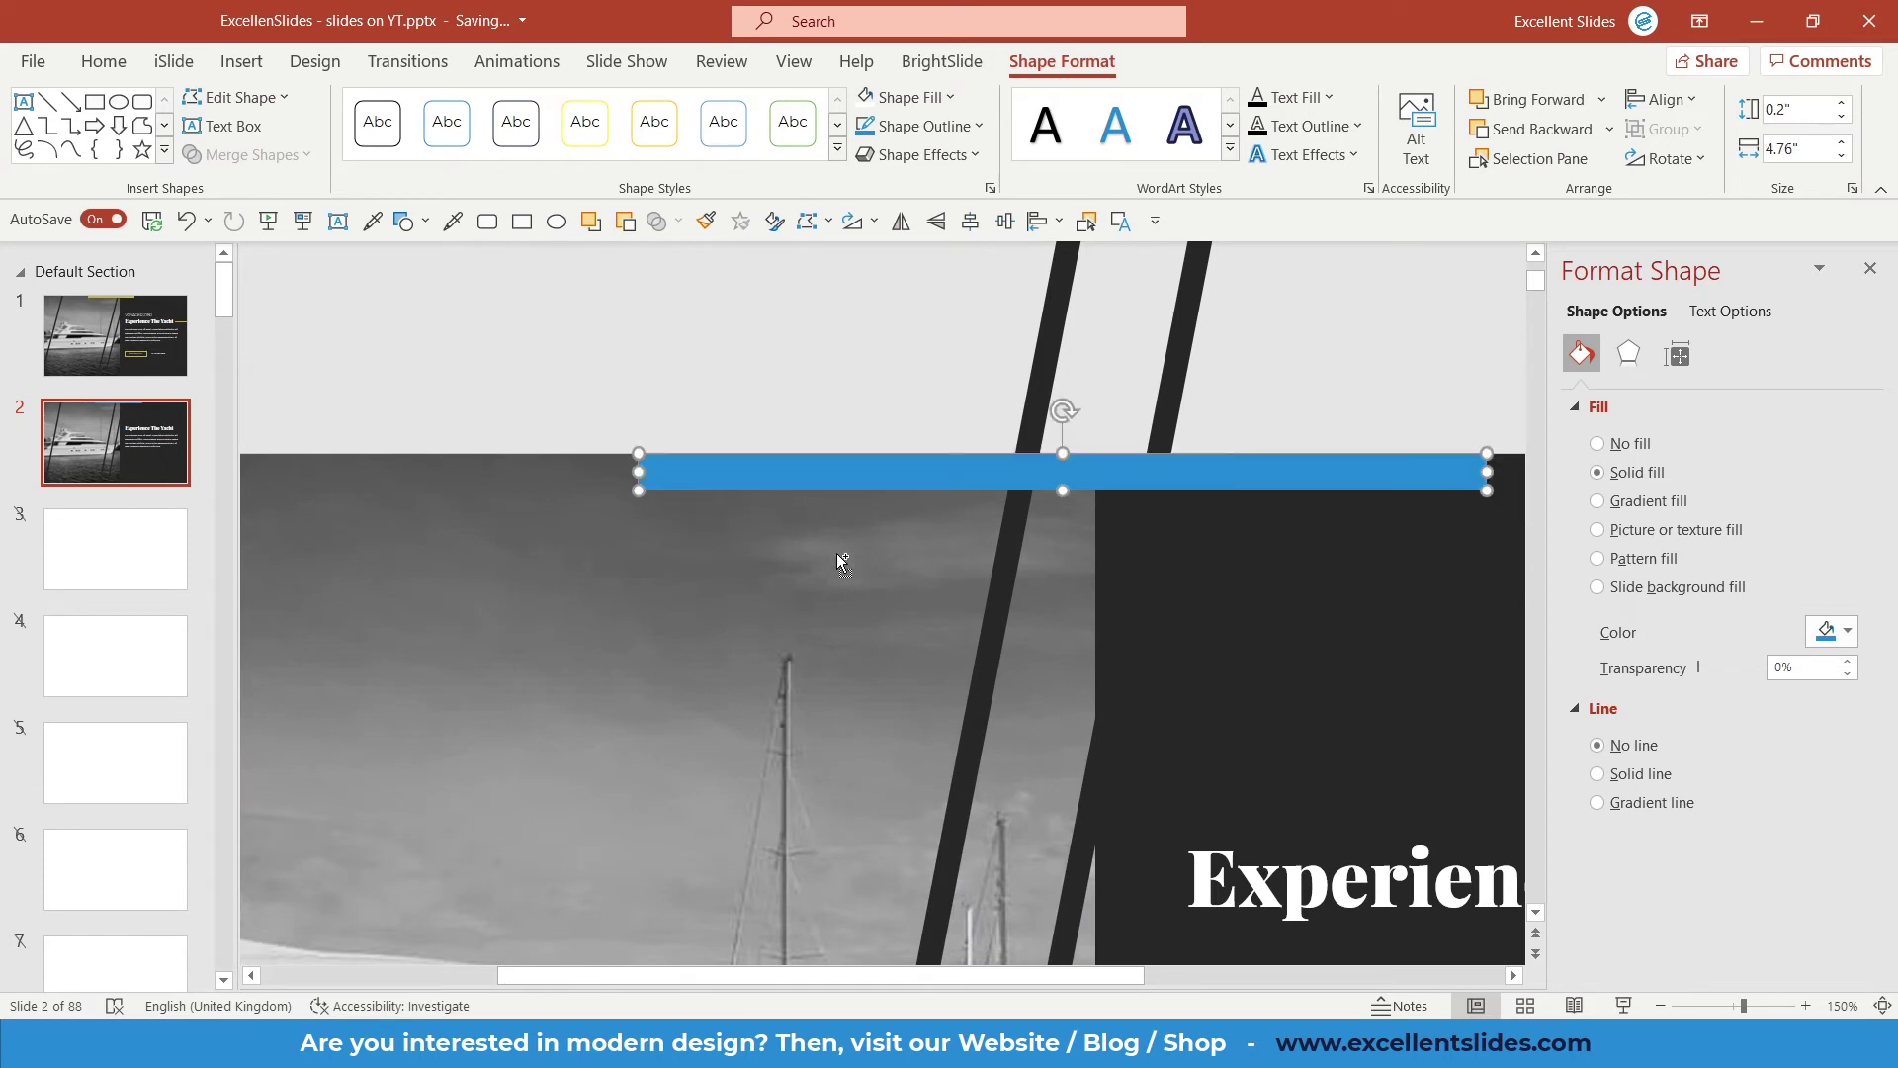
pyautogui.scroll(-5, 840, 553)
pyautogui.moveTo(898, 415); pyautogui.dragTo(897, 408)
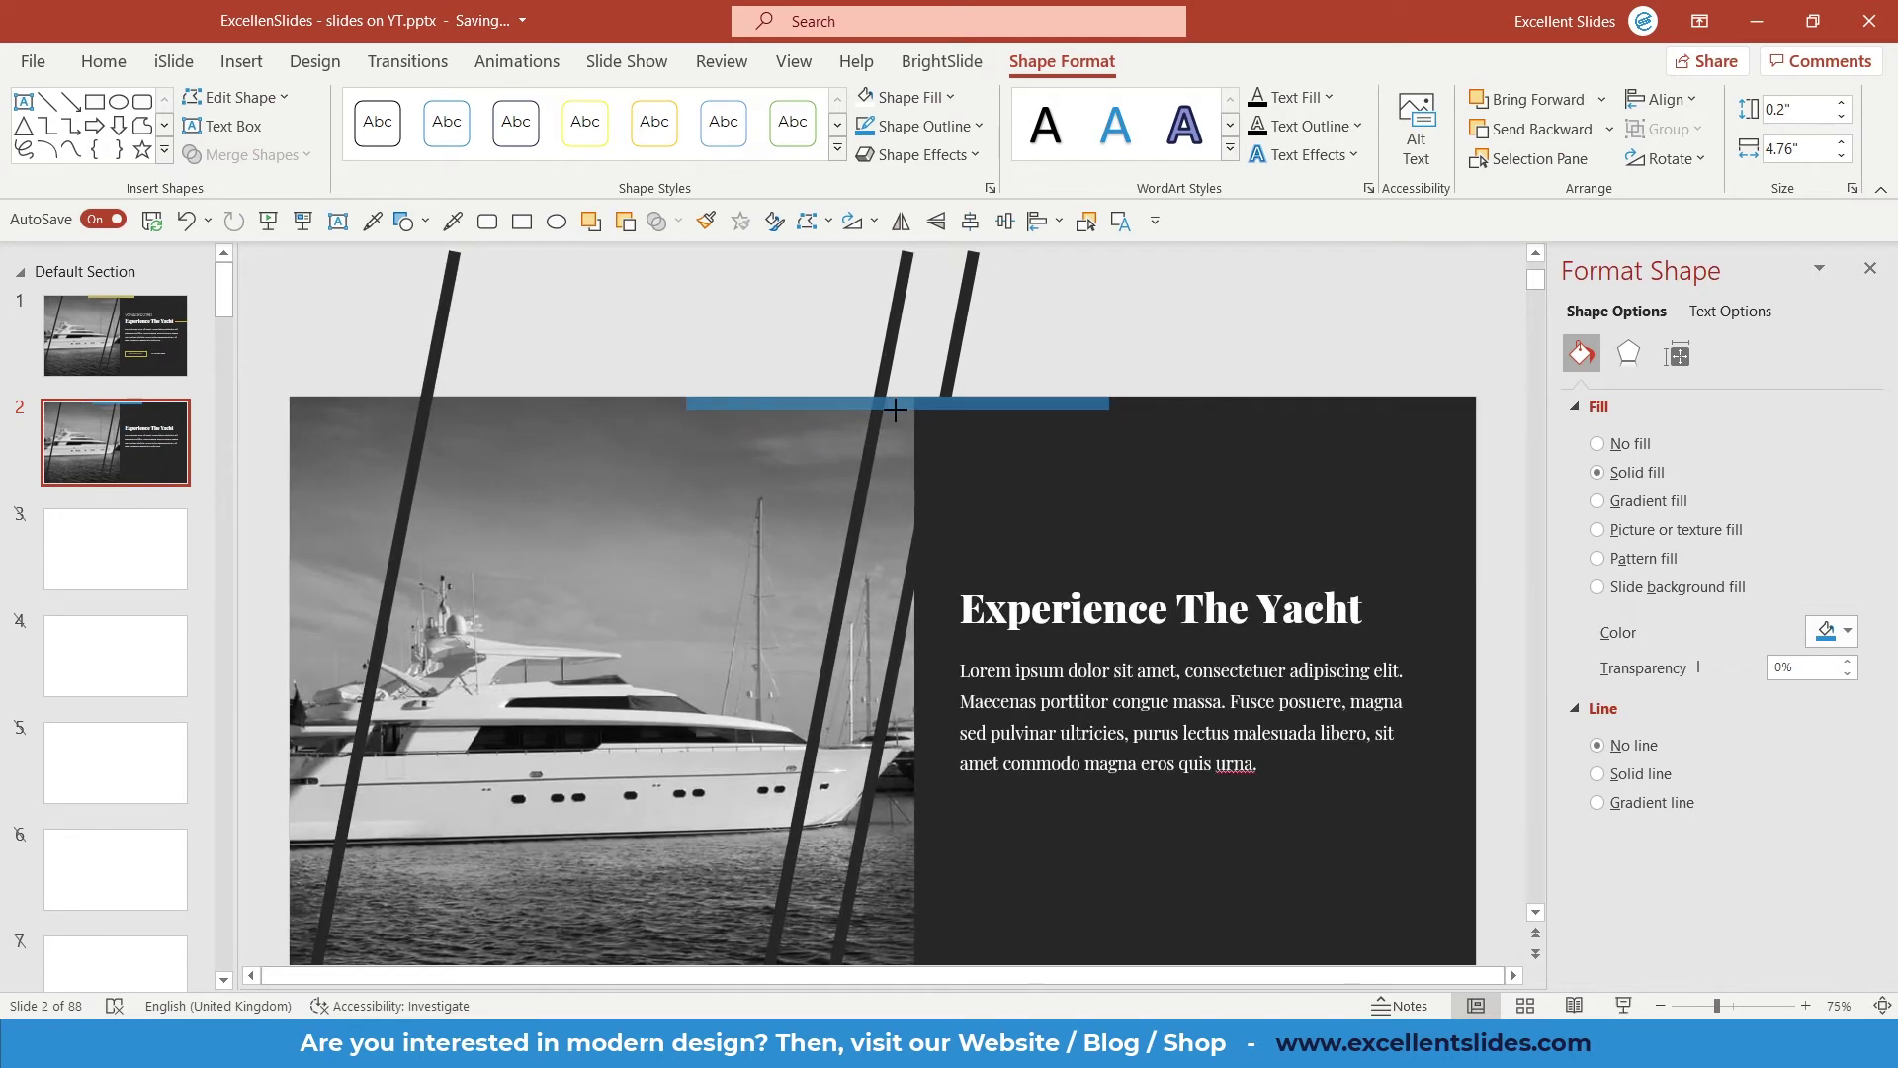
pyautogui.scroll(5, 1283, 475)
pyautogui.moveTo(1237, 515); pyautogui.dragTo(1189, 523)
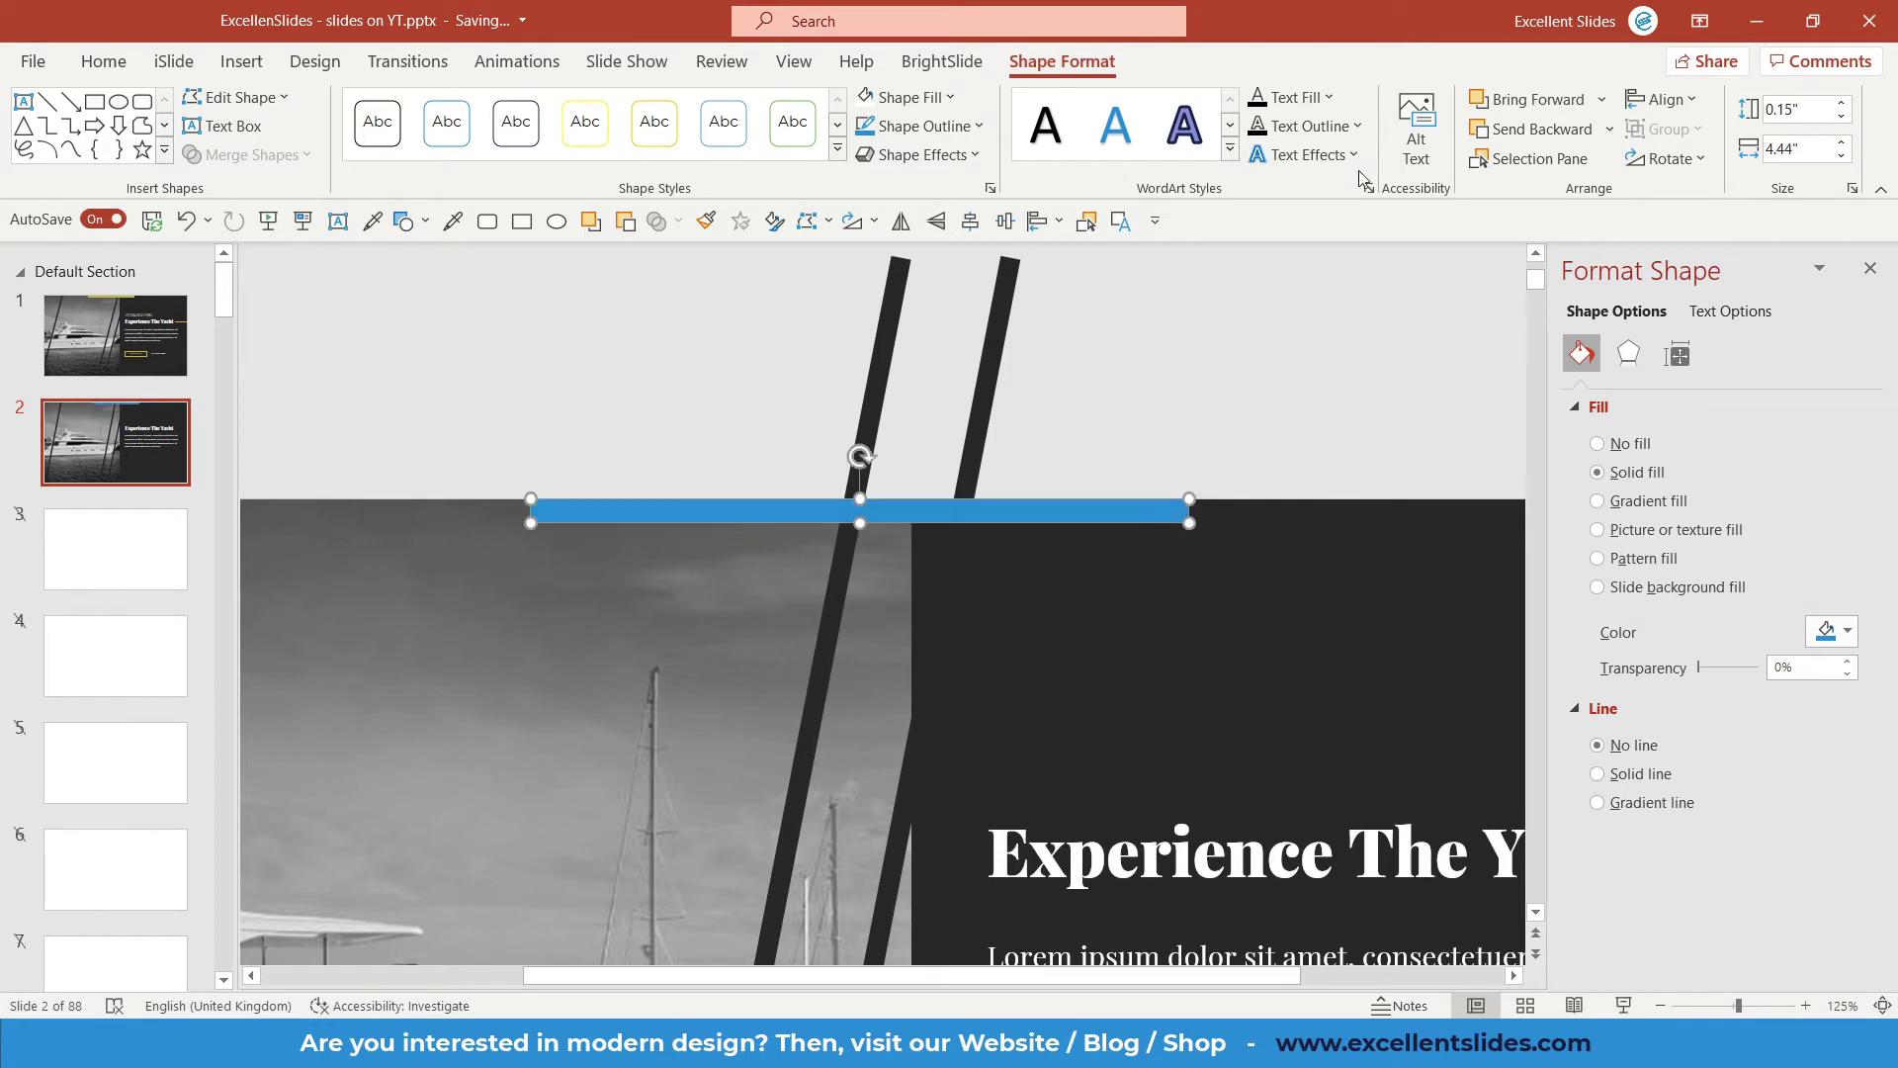
# Fill the top bar with the recent Tan gold colour.
pyautogui.click(905, 97)
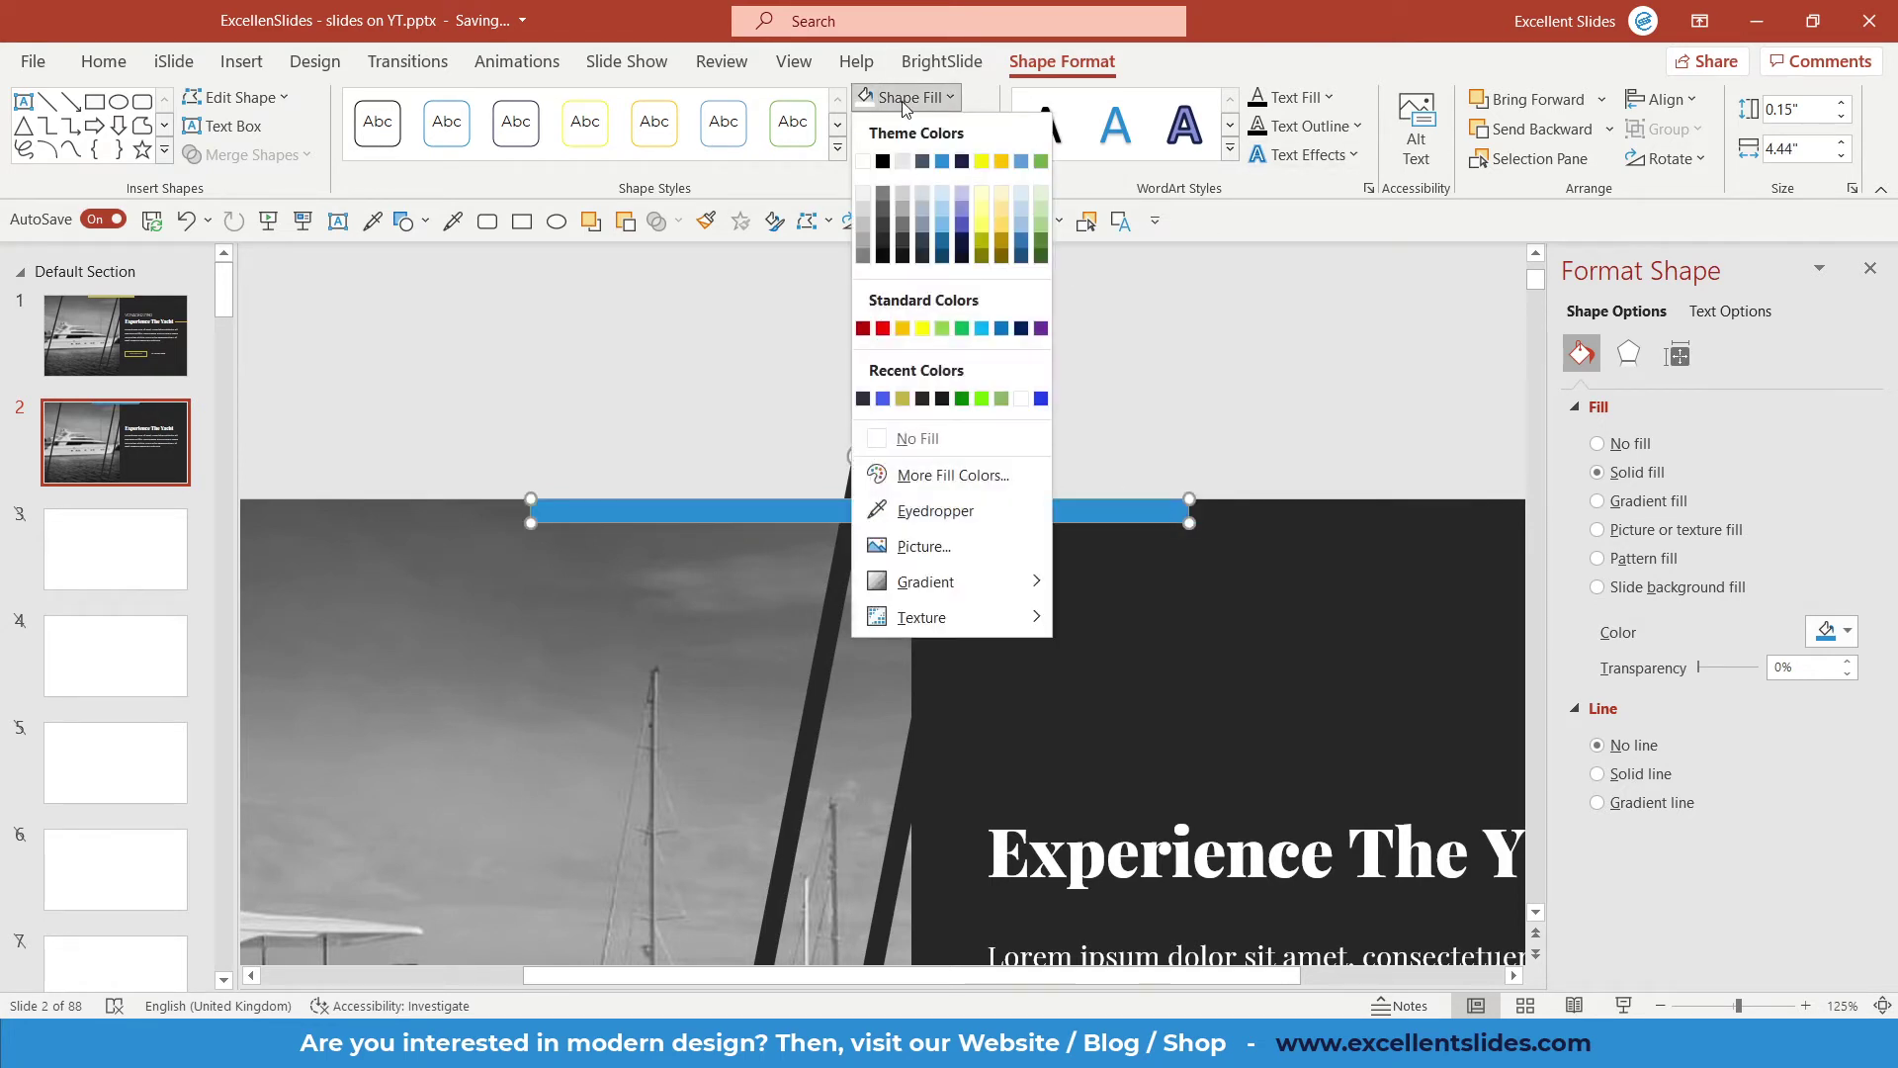
pyautogui.click(900, 397)
pyautogui.scroll(-8, 924, 415)
pyautogui.scroll(-3, 998, 470)
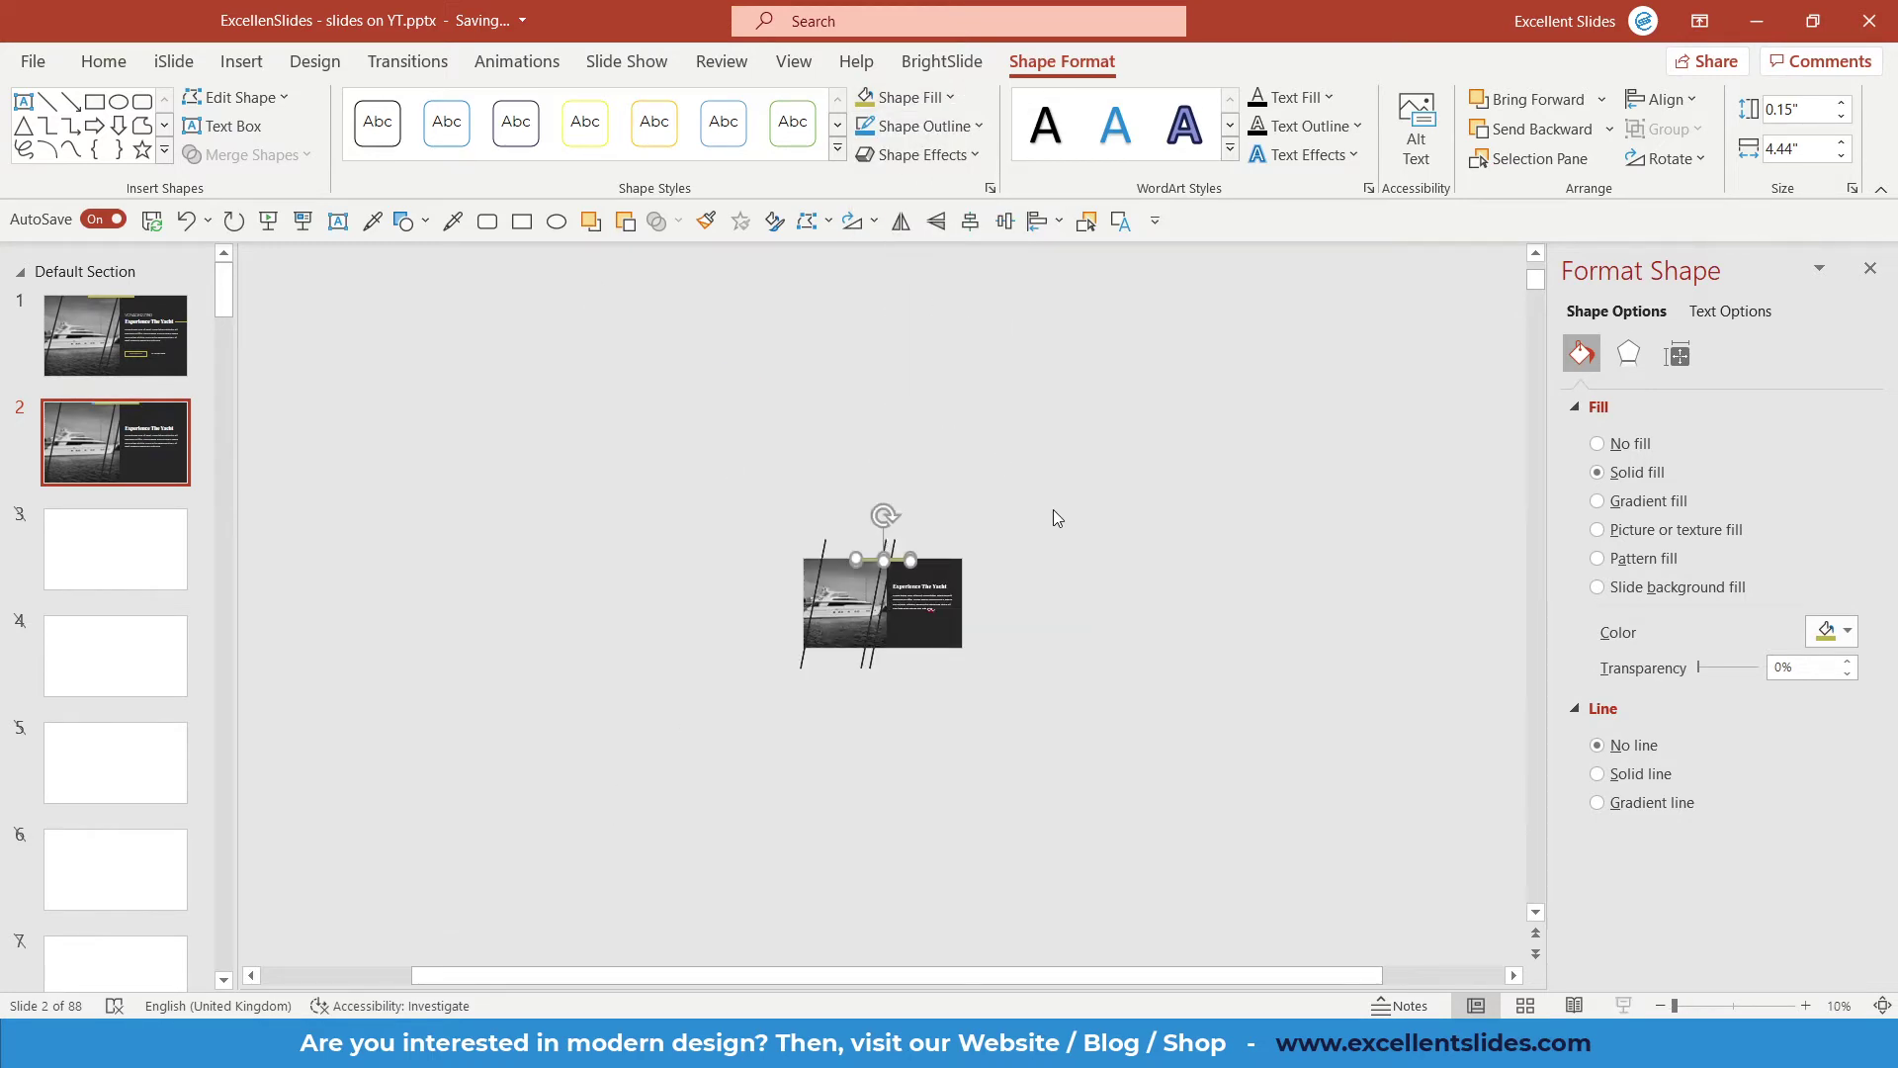
pyautogui.scroll(2, 1147, 543)
pyautogui.click(1226, 572)
# Draw a thin rectangle bar beside the 'Experience The Yacht' heading on slide 2.
pyautogui.scroll(5, 1224, 572)
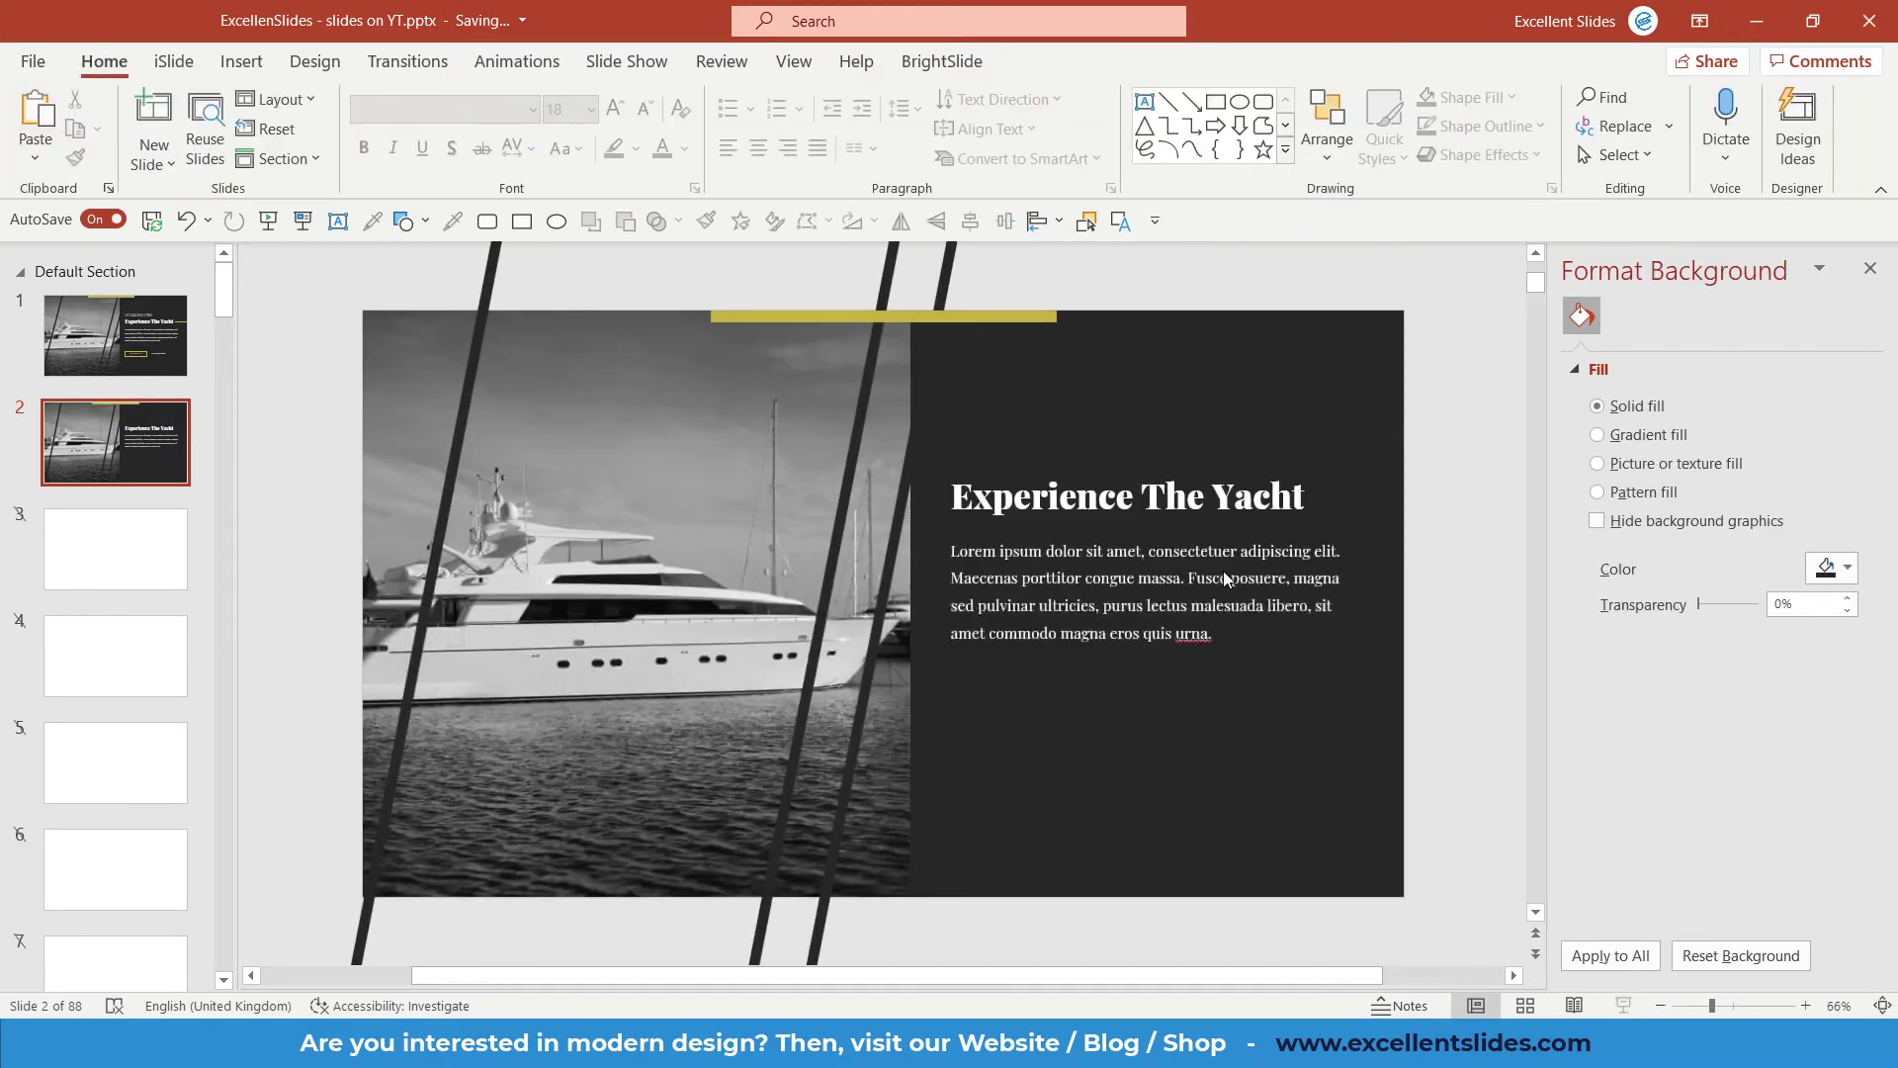
pyautogui.click(521, 220)
pyautogui.moveTo(1294, 457); pyautogui.dragTo(1376, 472)
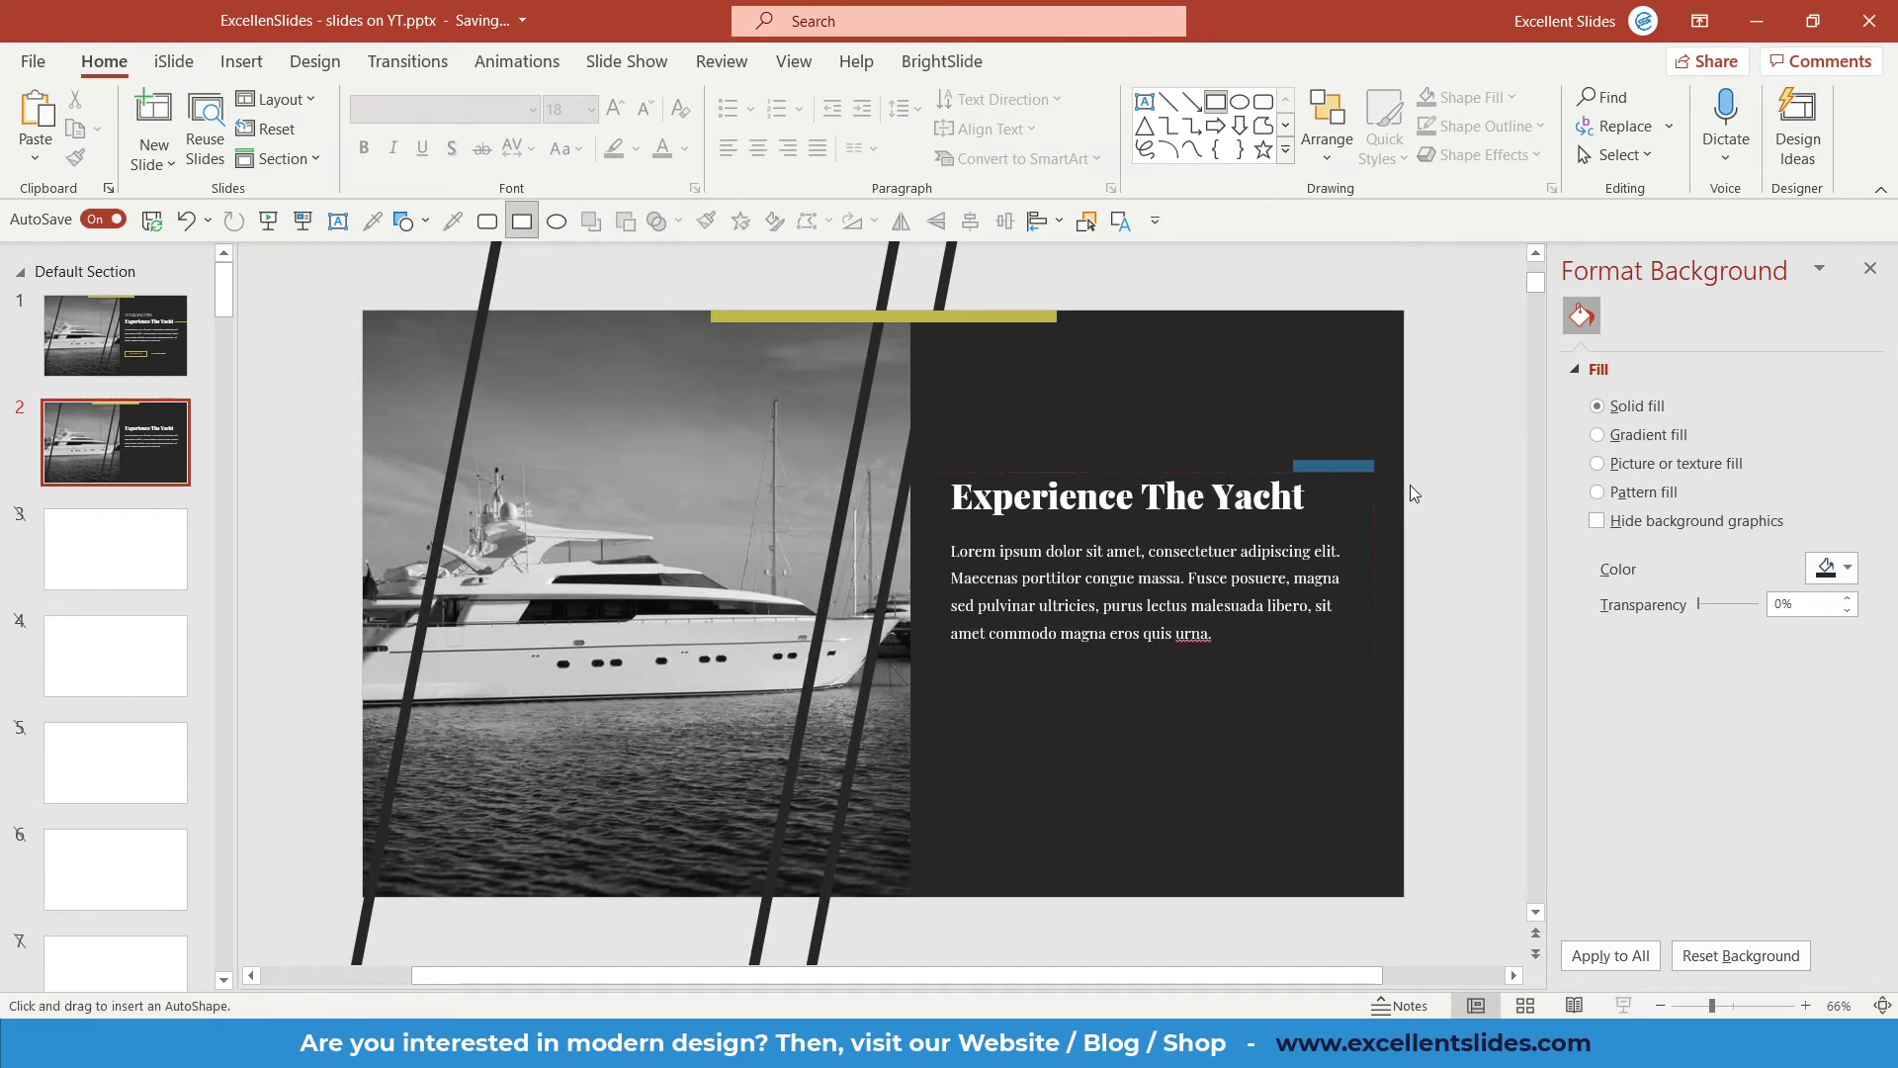
pyautogui.scroll(3, 1376, 532)
pyautogui.scroll(3, 1285, 613)
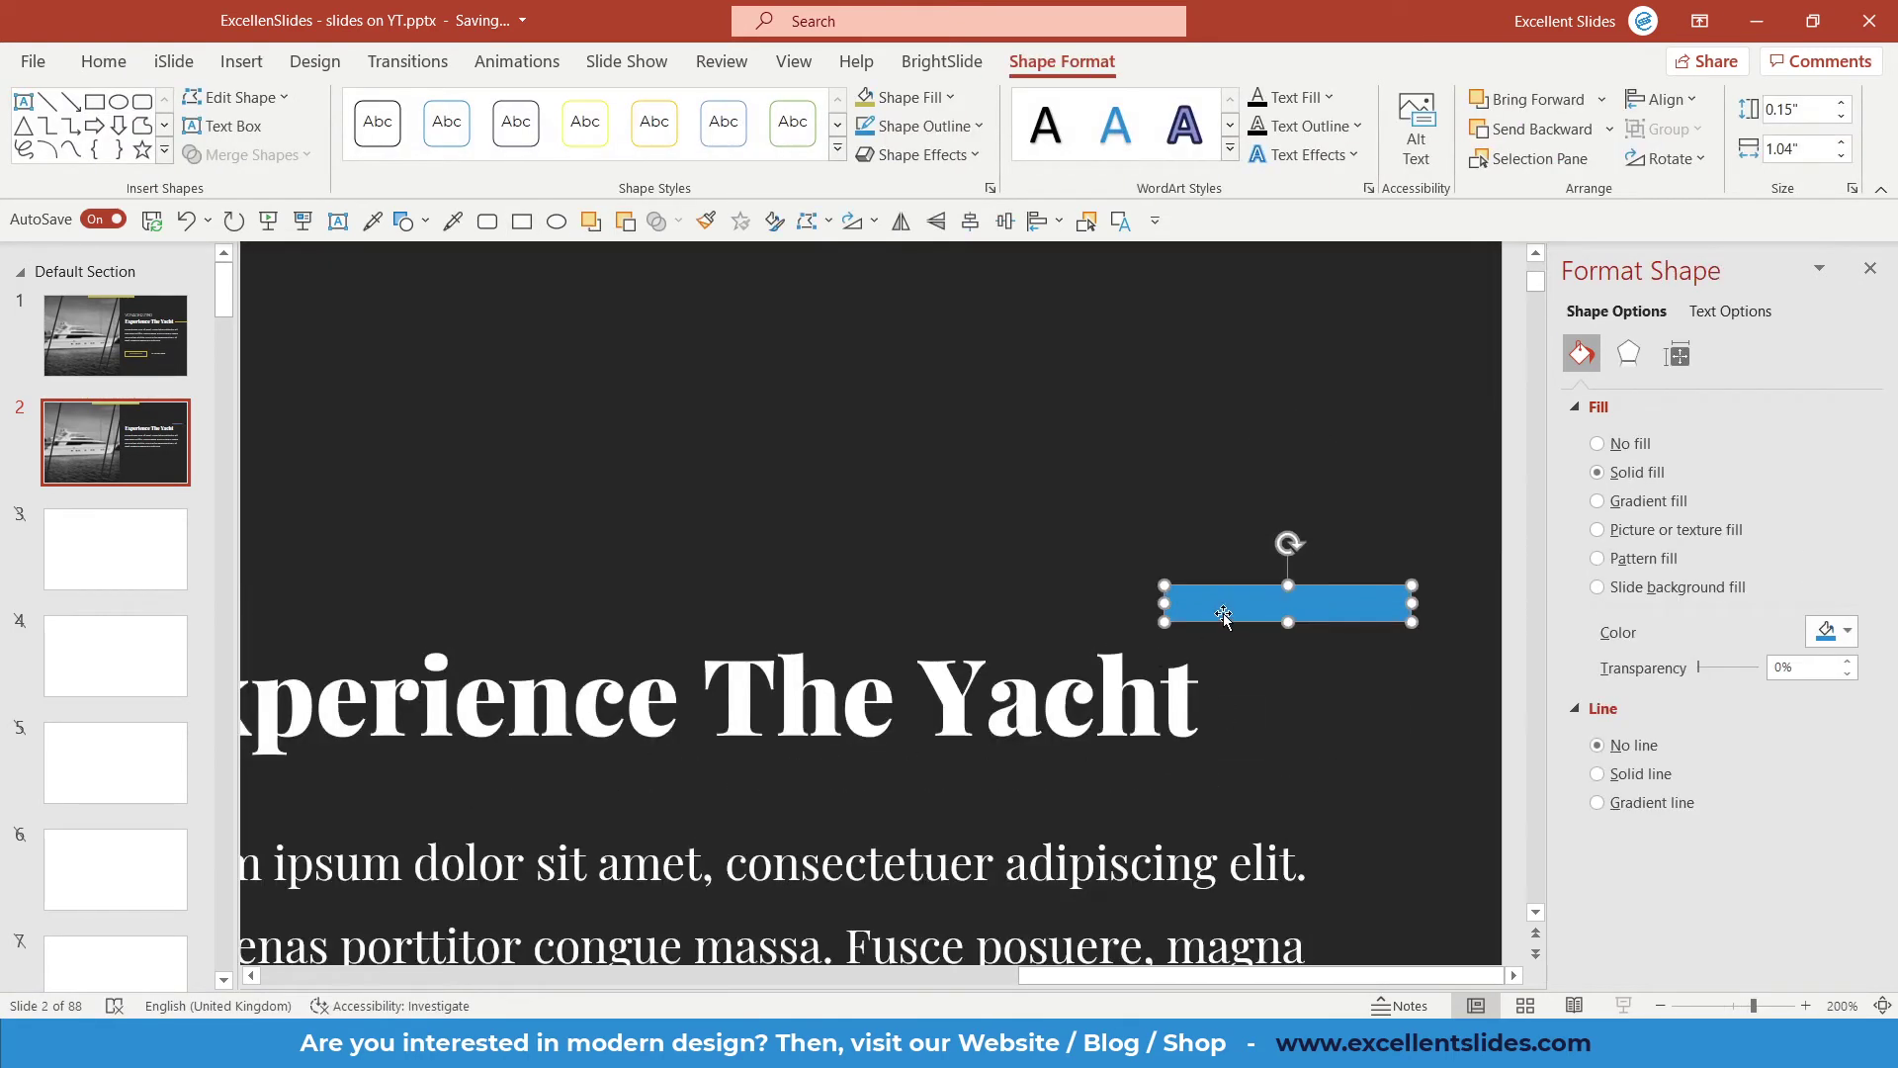
pyautogui.moveTo(1224, 614); pyautogui.dragTo(1325, 697)
pyautogui.scroll(3, 1225, 587)
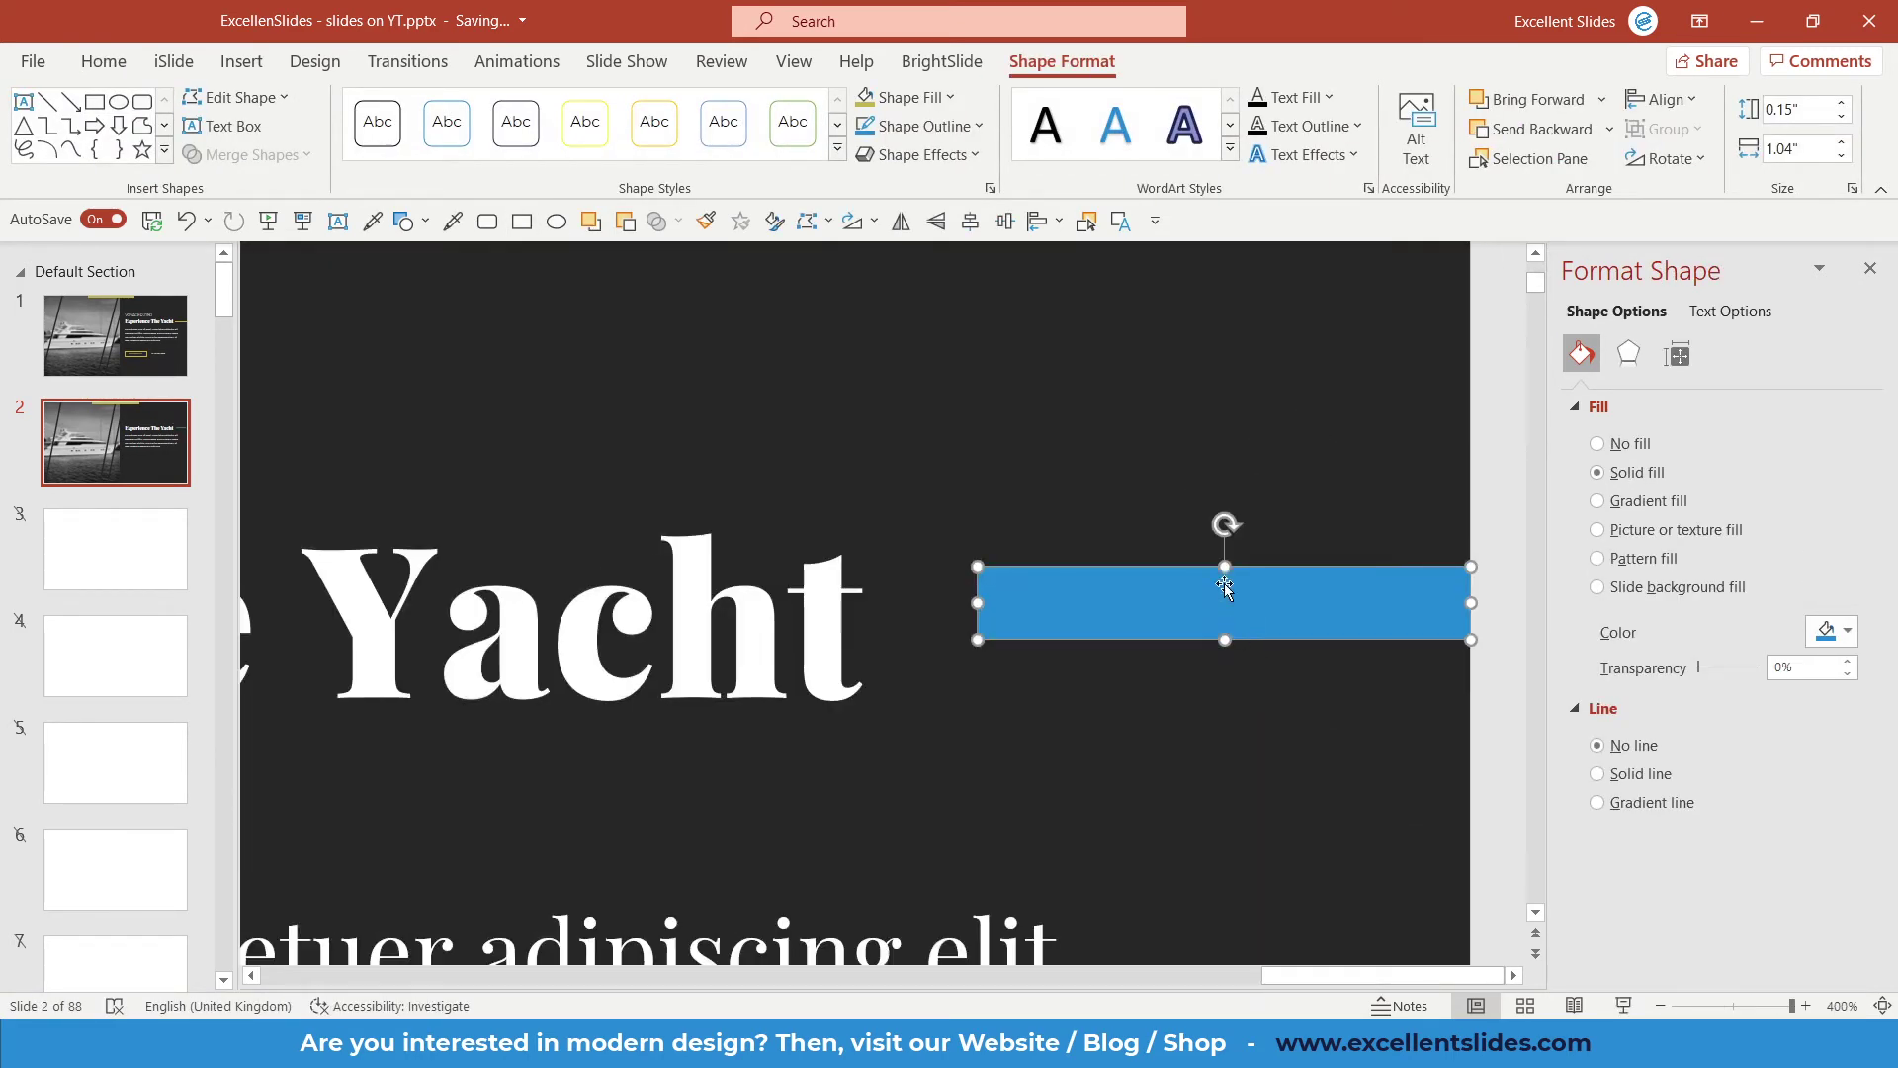
pyautogui.moveTo(1224, 567)
pyautogui.mouseDown()
pyautogui.moveTo(1224, 615)
pyautogui.moveTo(1262, 633)
pyautogui.mouseUp()
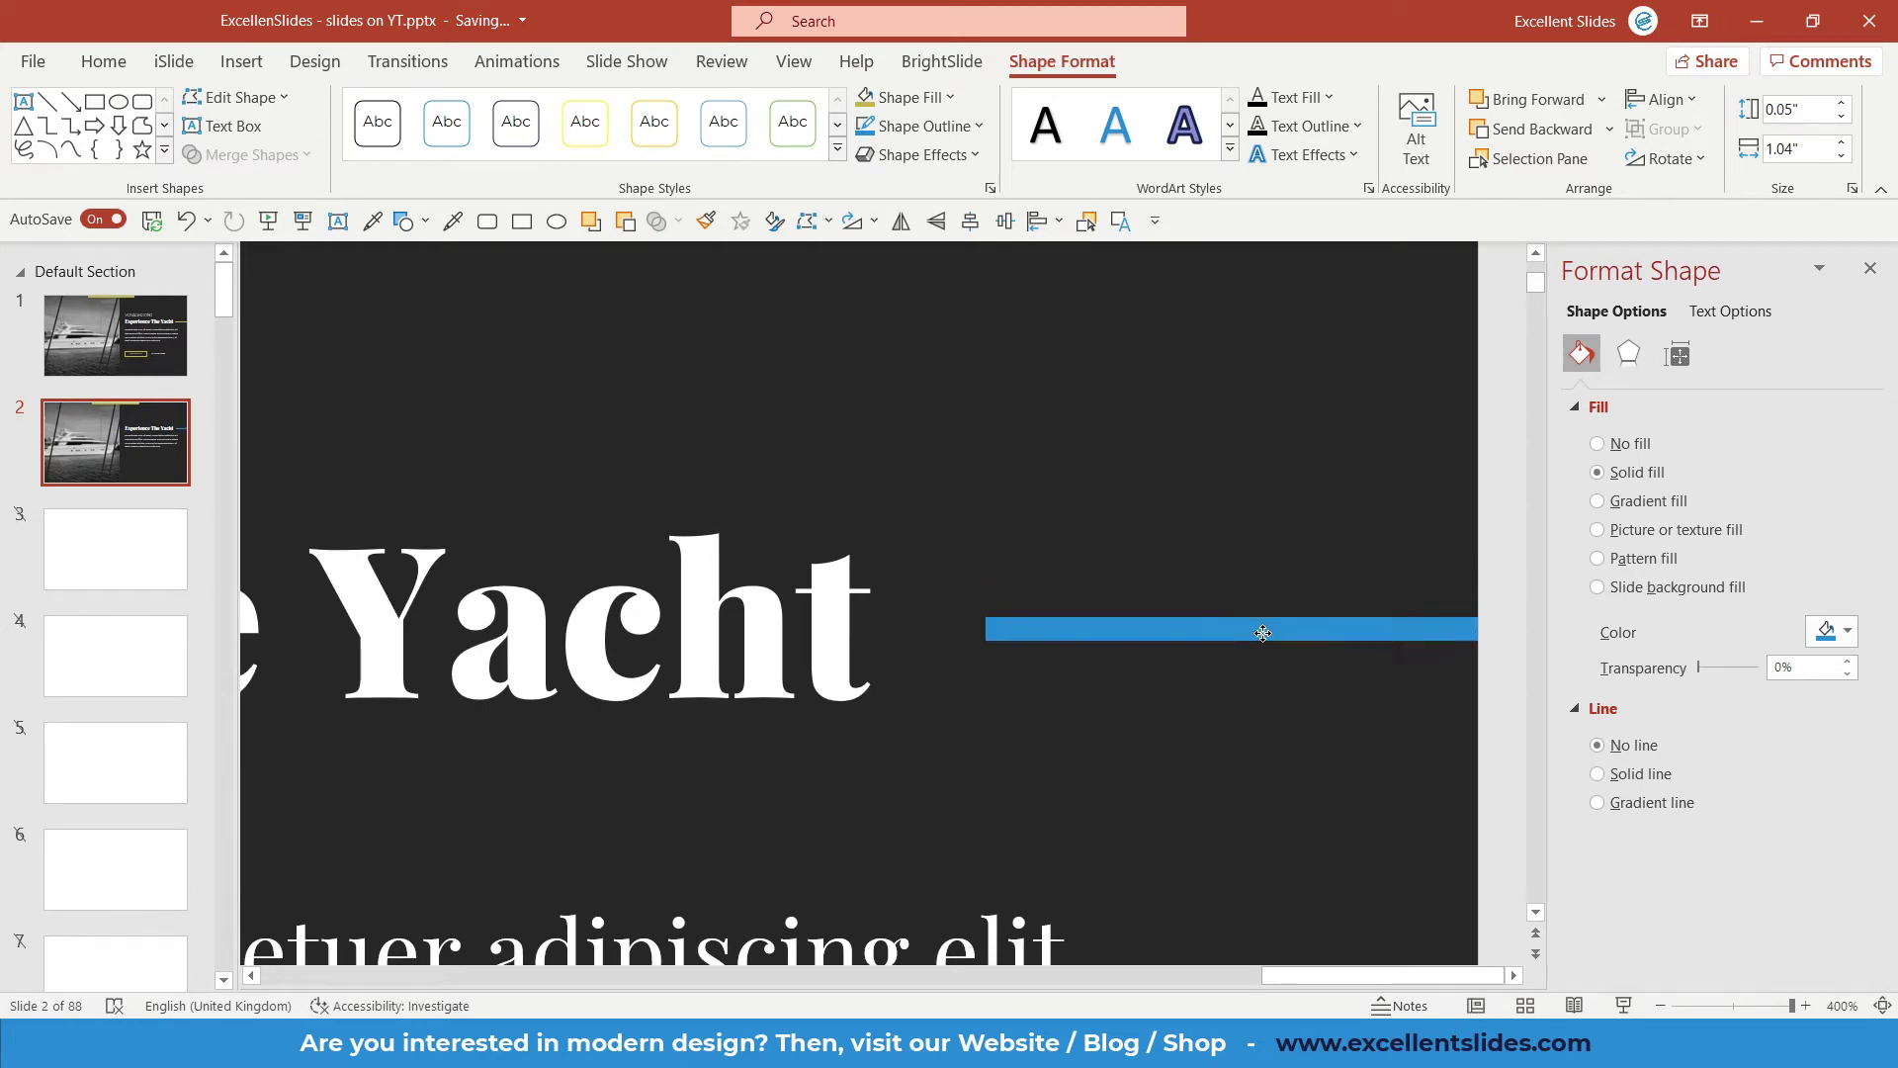
# Fill the new bar with the olive-gold recent colour.
pyautogui.click(856, 100)
pyautogui.keyDown('ctrl'); pyautogui.scroll(-5, 1010, 352); pyautogui.keyUp('ctrl')
pyautogui.keyDown('ctrl'); pyautogui.scroll(-4, 1112, 408); pyautogui.keyUp('ctrl')
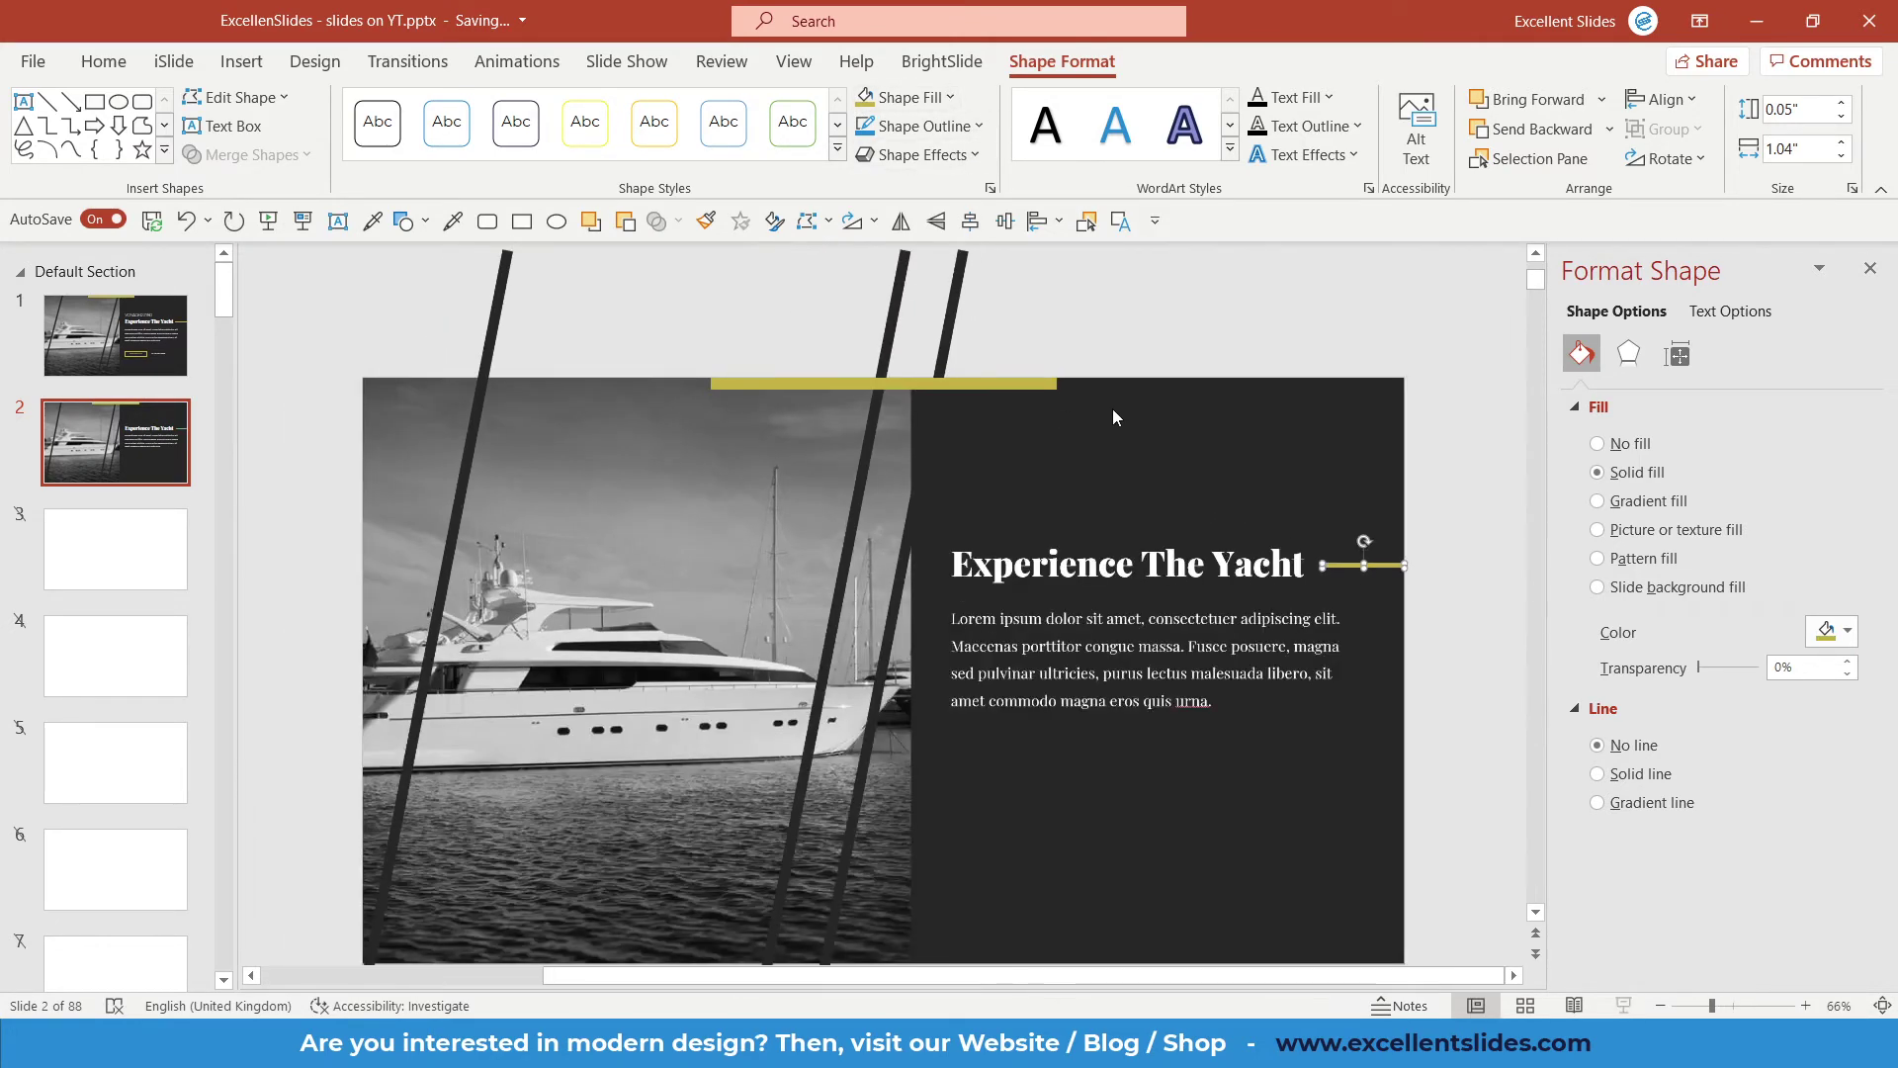
pyautogui.click(1213, 423)
# Compare slides 1 and 2 by flipping between their thumbnails.
pyautogui.click(146, 356)
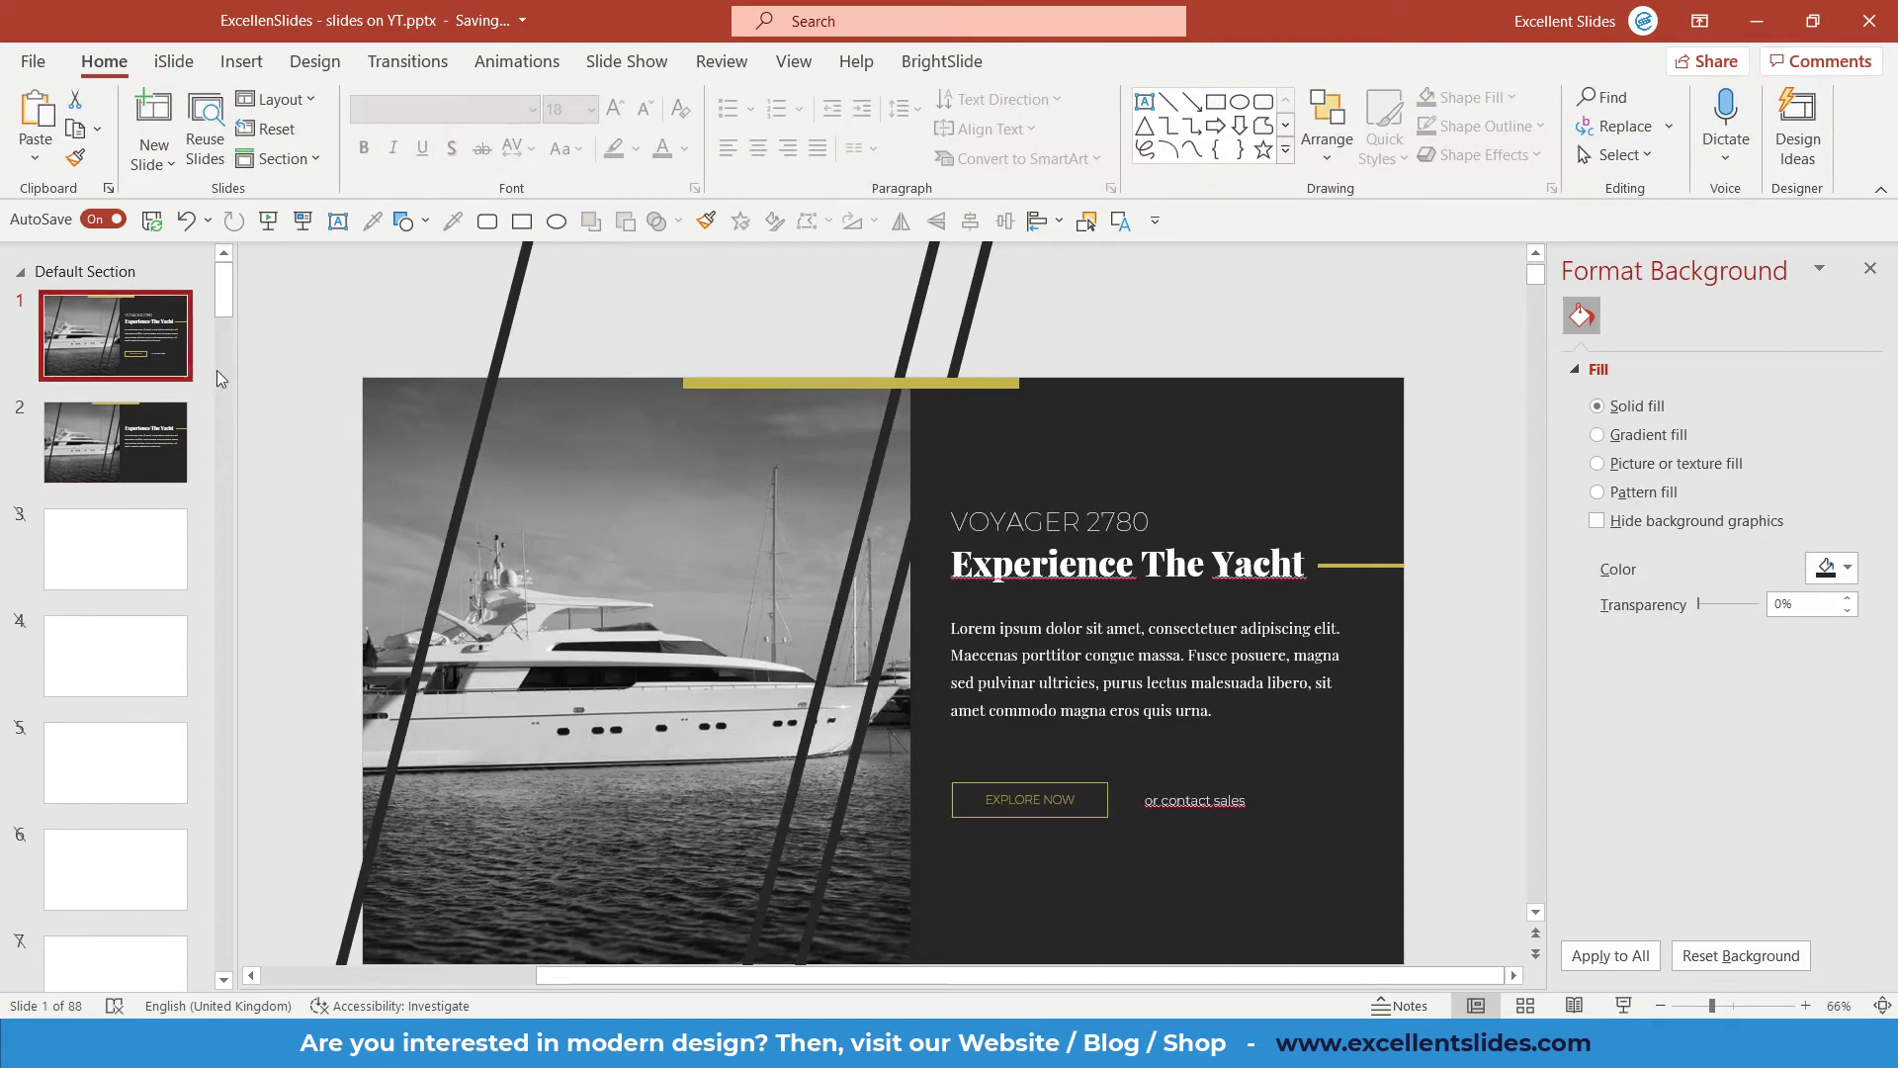
pyautogui.click(98, 461)
pyautogui.click(99, 342)
pyautogui.click(111, 425)
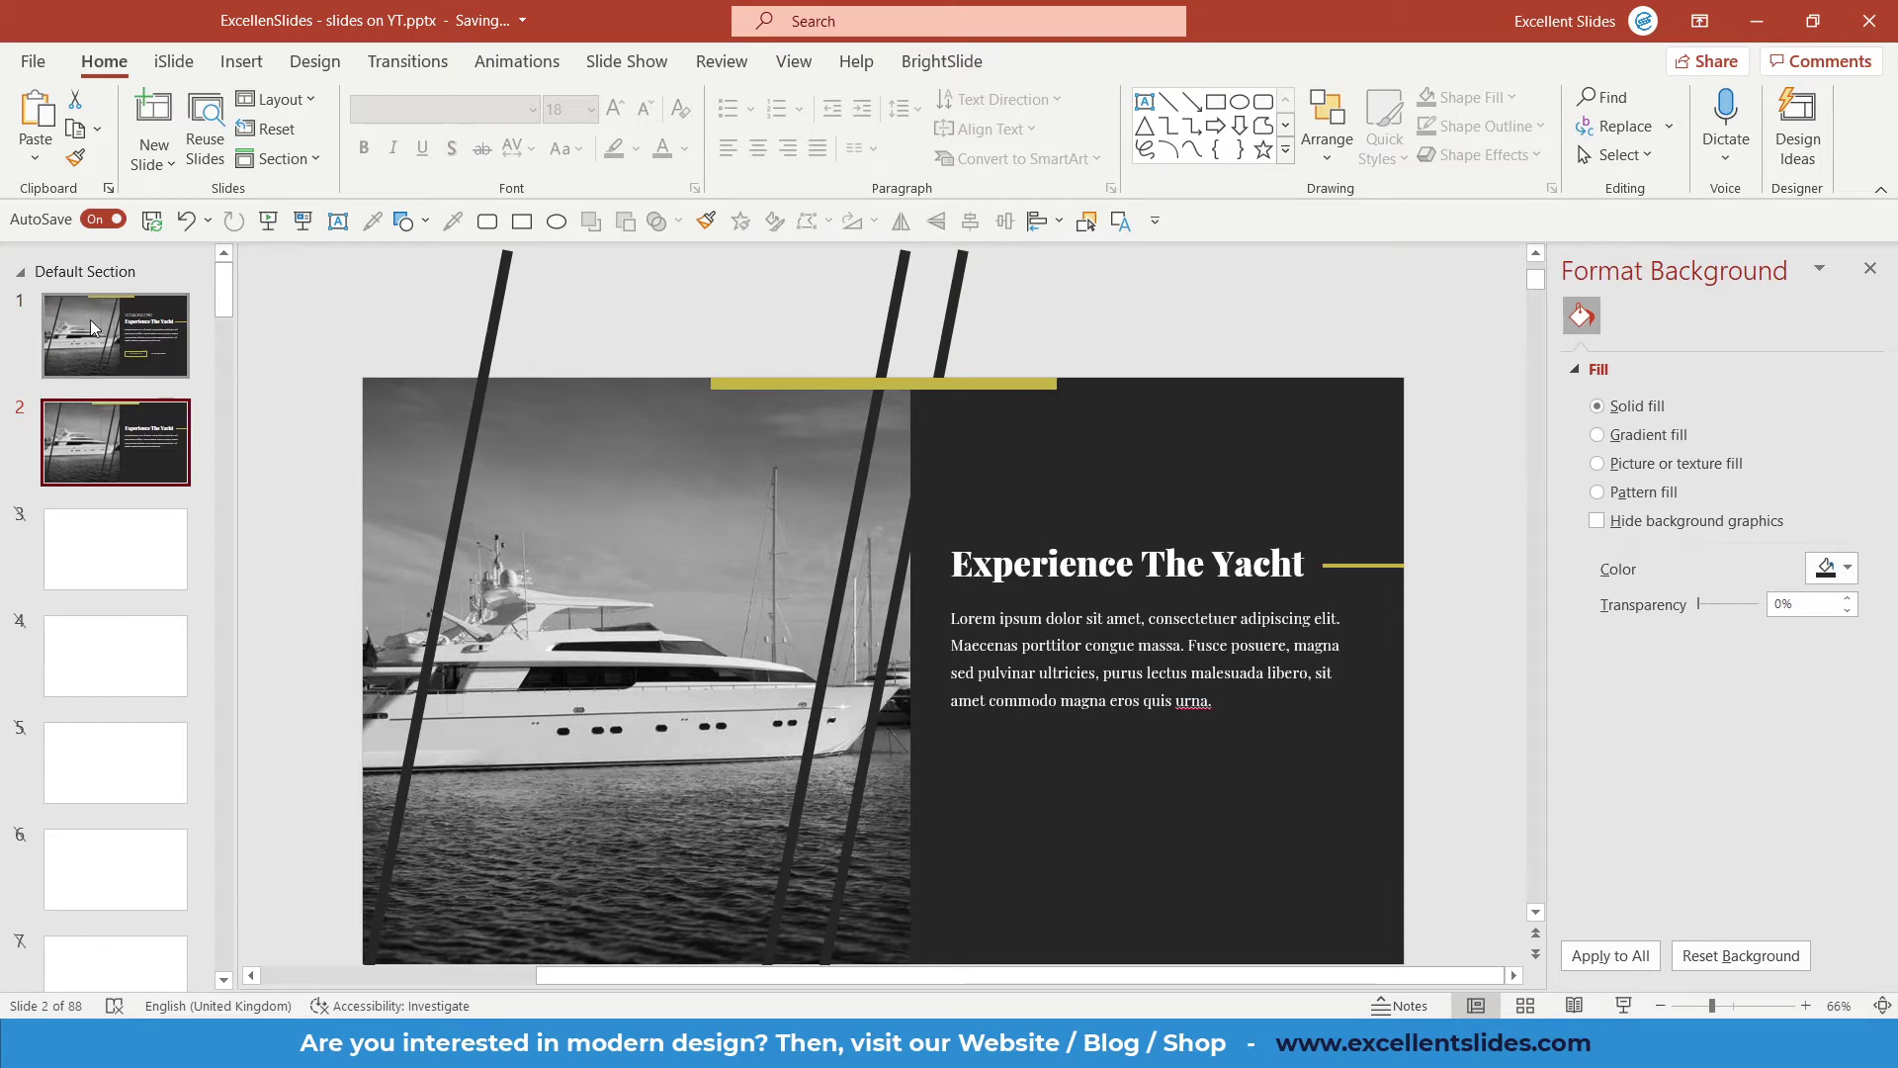
pyautogui.click(92, 328)
pyautogui.click(93, 415)
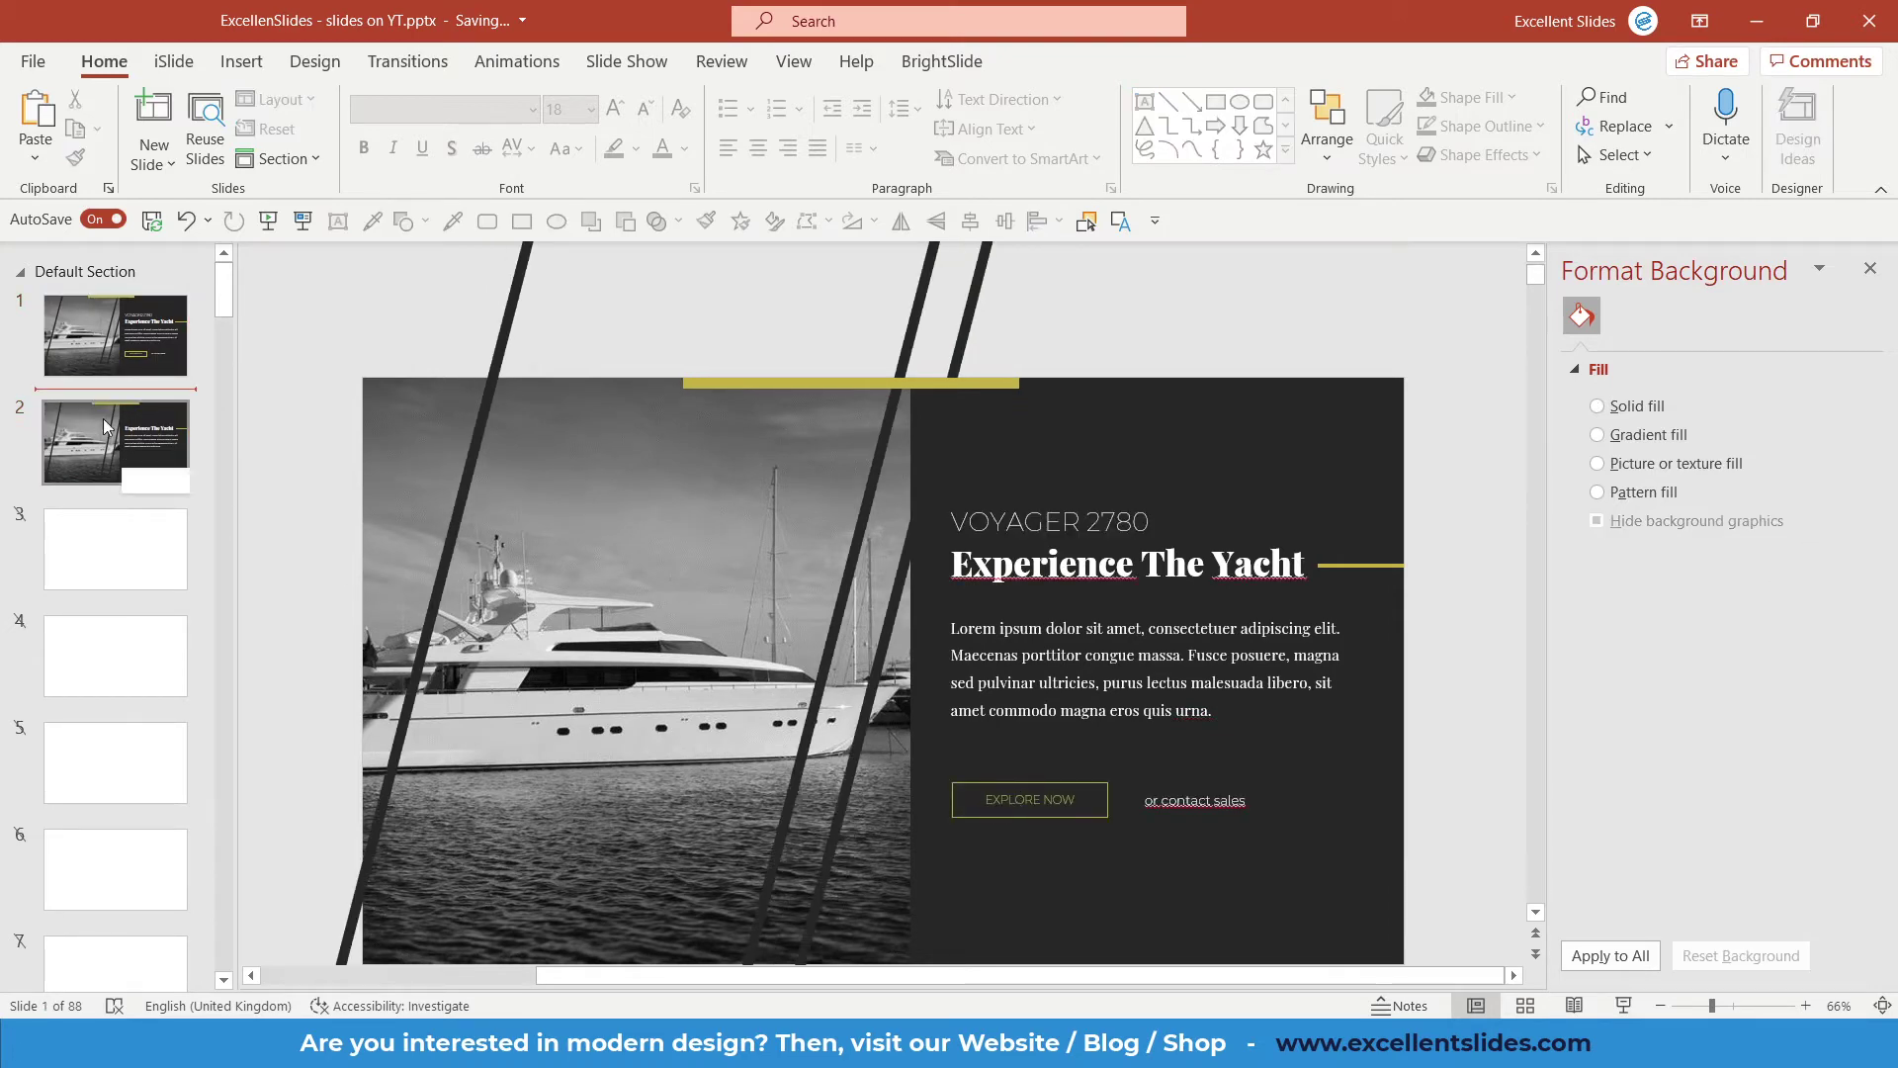
# Inspect slide 1's outlined EXPLORE NOW button, then return to slide 2.
pyautogui.press('Up')
pyautogui.click(1020, 812)
pyautogui.scroll(1, 1019, 813)
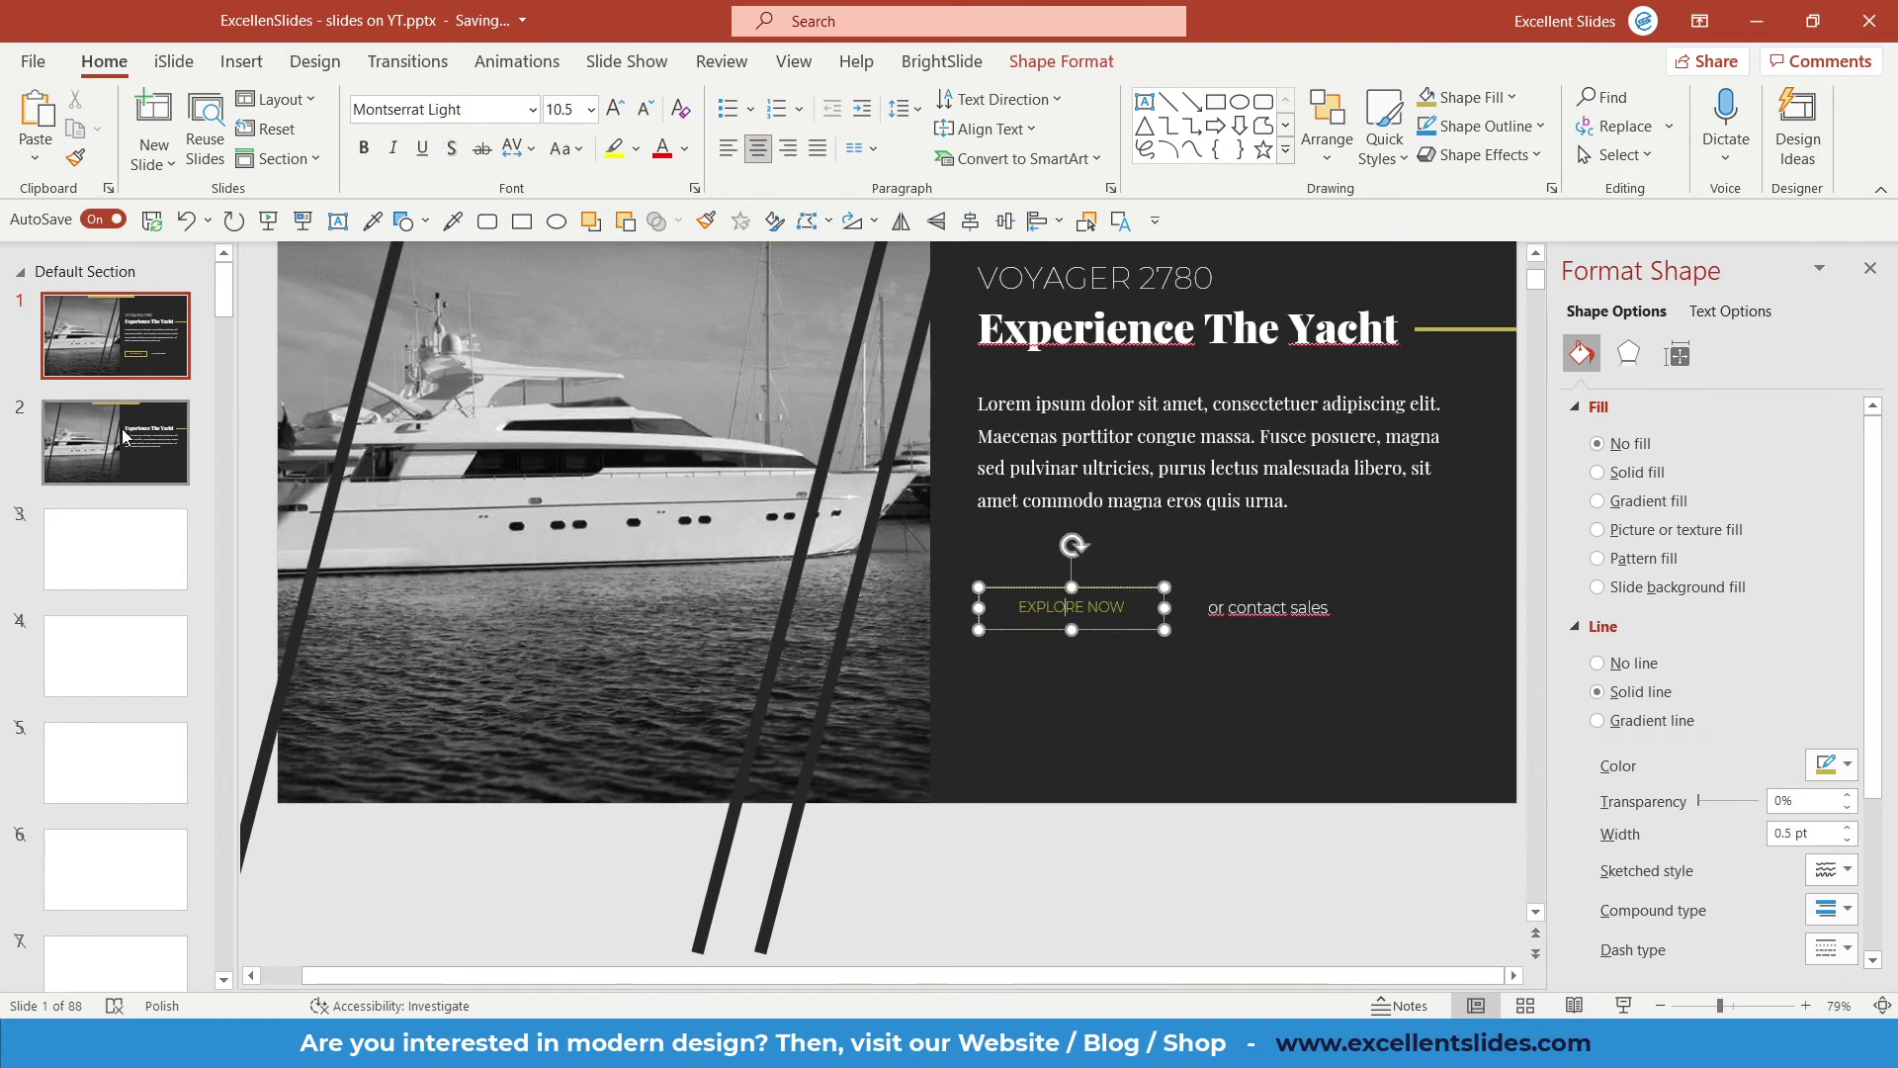
pyautogui.click(158, 417)
pyautogui.click(486, 221)
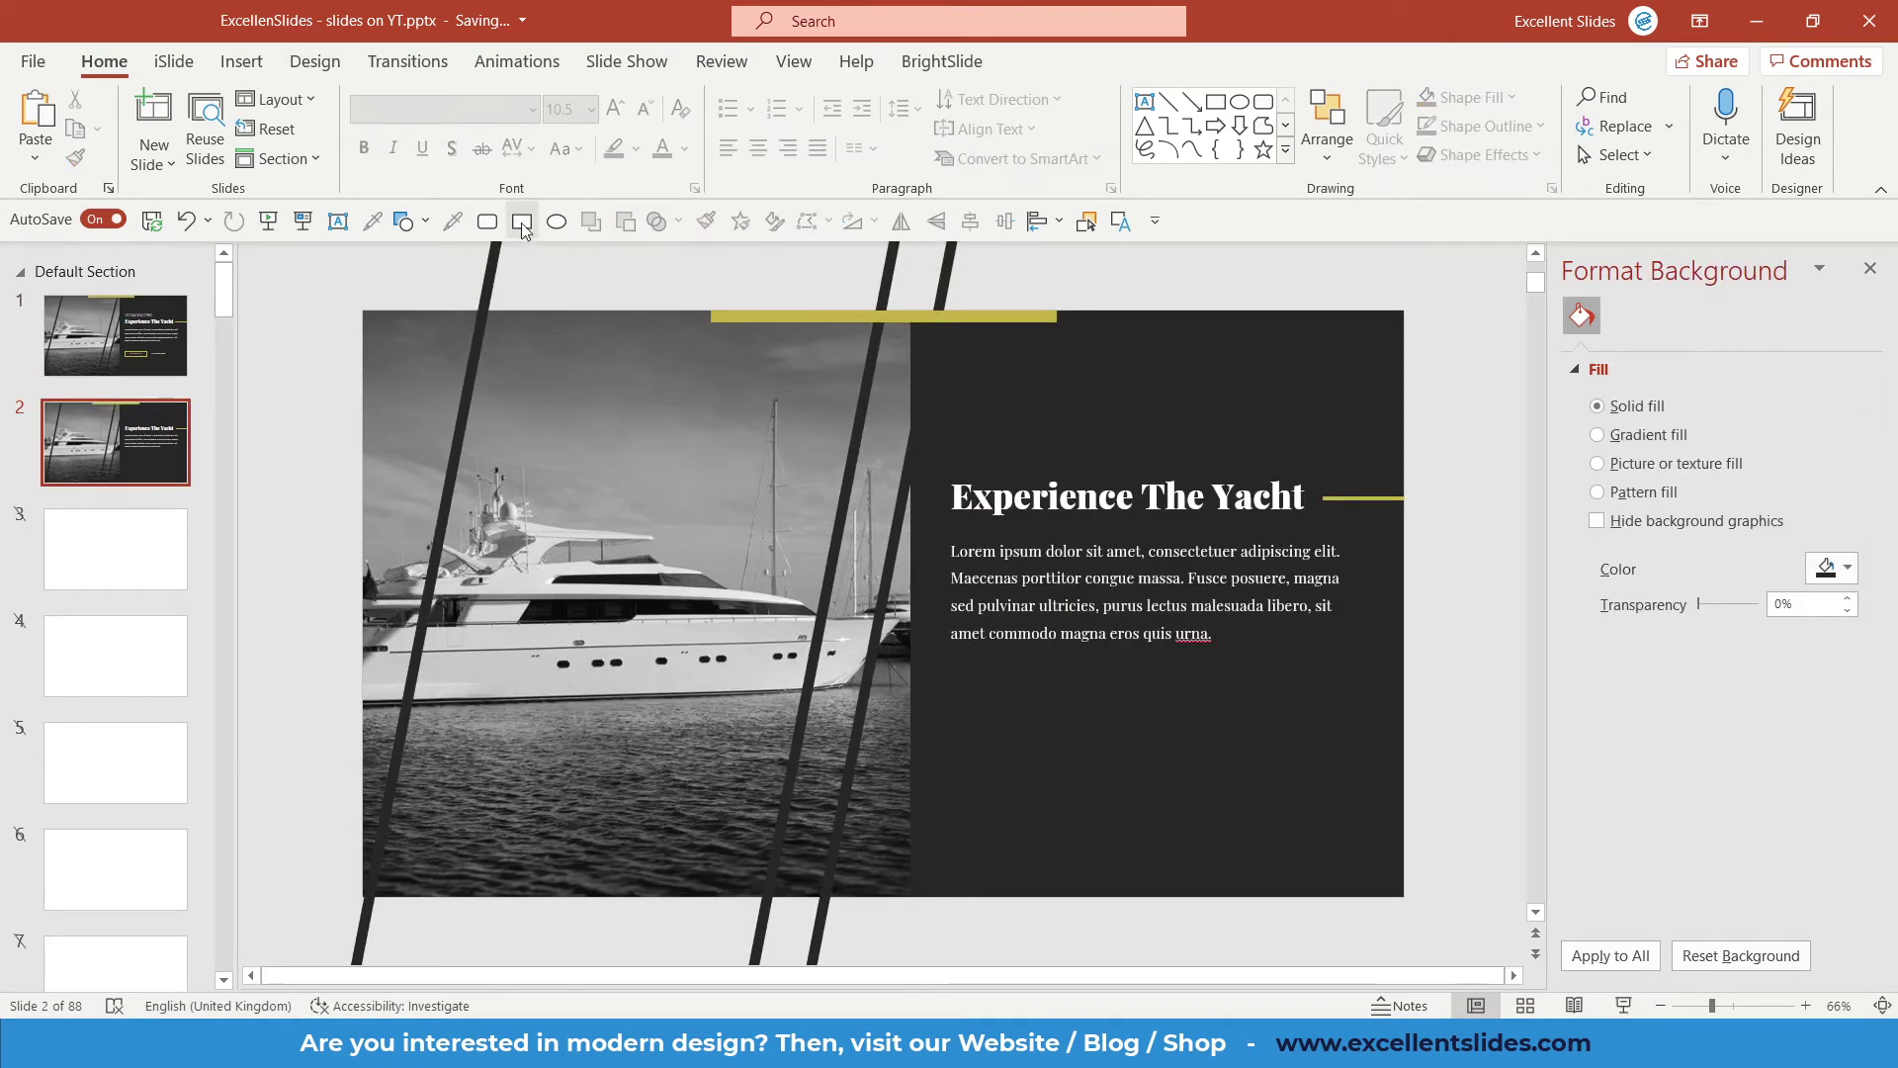
# Draw a rectangle below the paragraph with no fill and a 0.5 pt gold outline.
pyautogui.moveTo(943, 695); pyautogui.dragTo(1072, 718)
pyautogui.scroll(1, 1060, 720)
pyautogui.keyDown('ctrl'); pyautogui.scroll(3, 1046, 726); pyautogui.keyUp('ctrl')
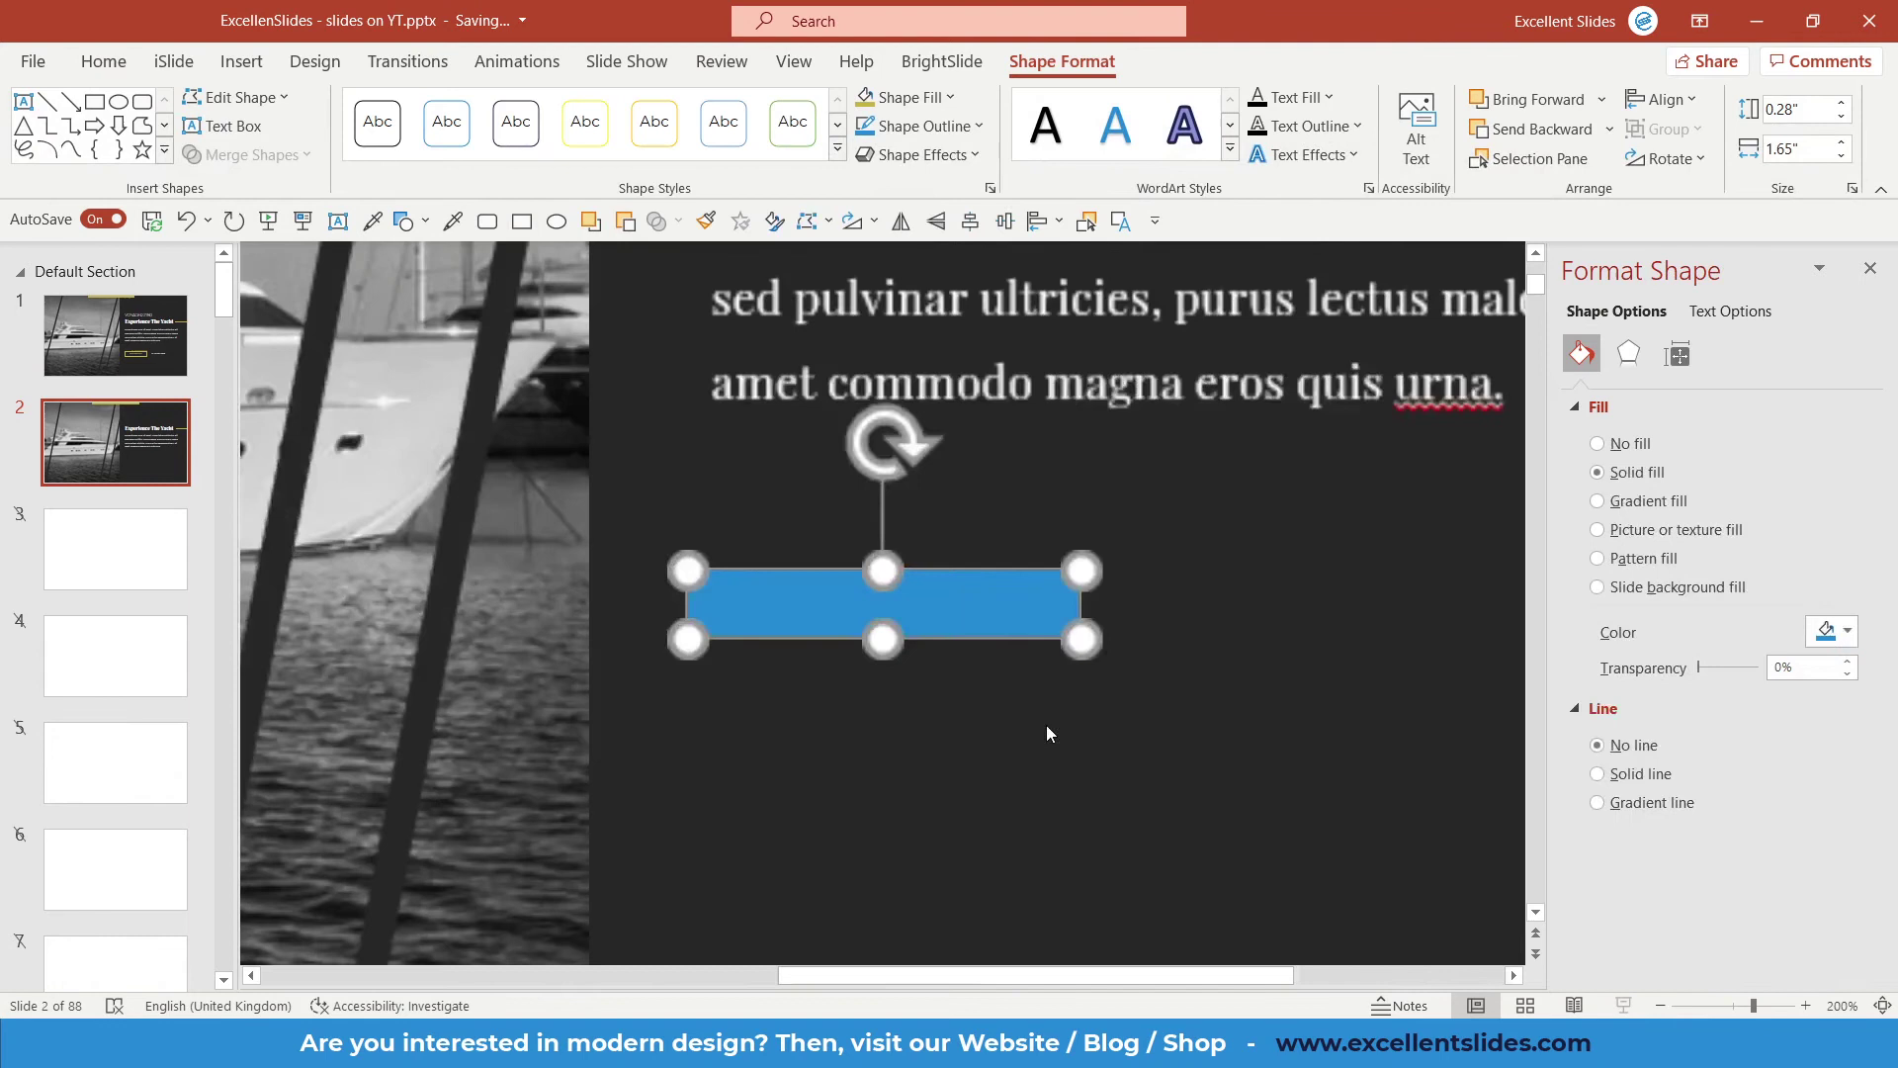
pyautogui.keyDown('ctrl'); pyautogui.scroll(2, 1029, 714); pyautogui.keyUp('ctrl')
pyautogui.click(938, 102)
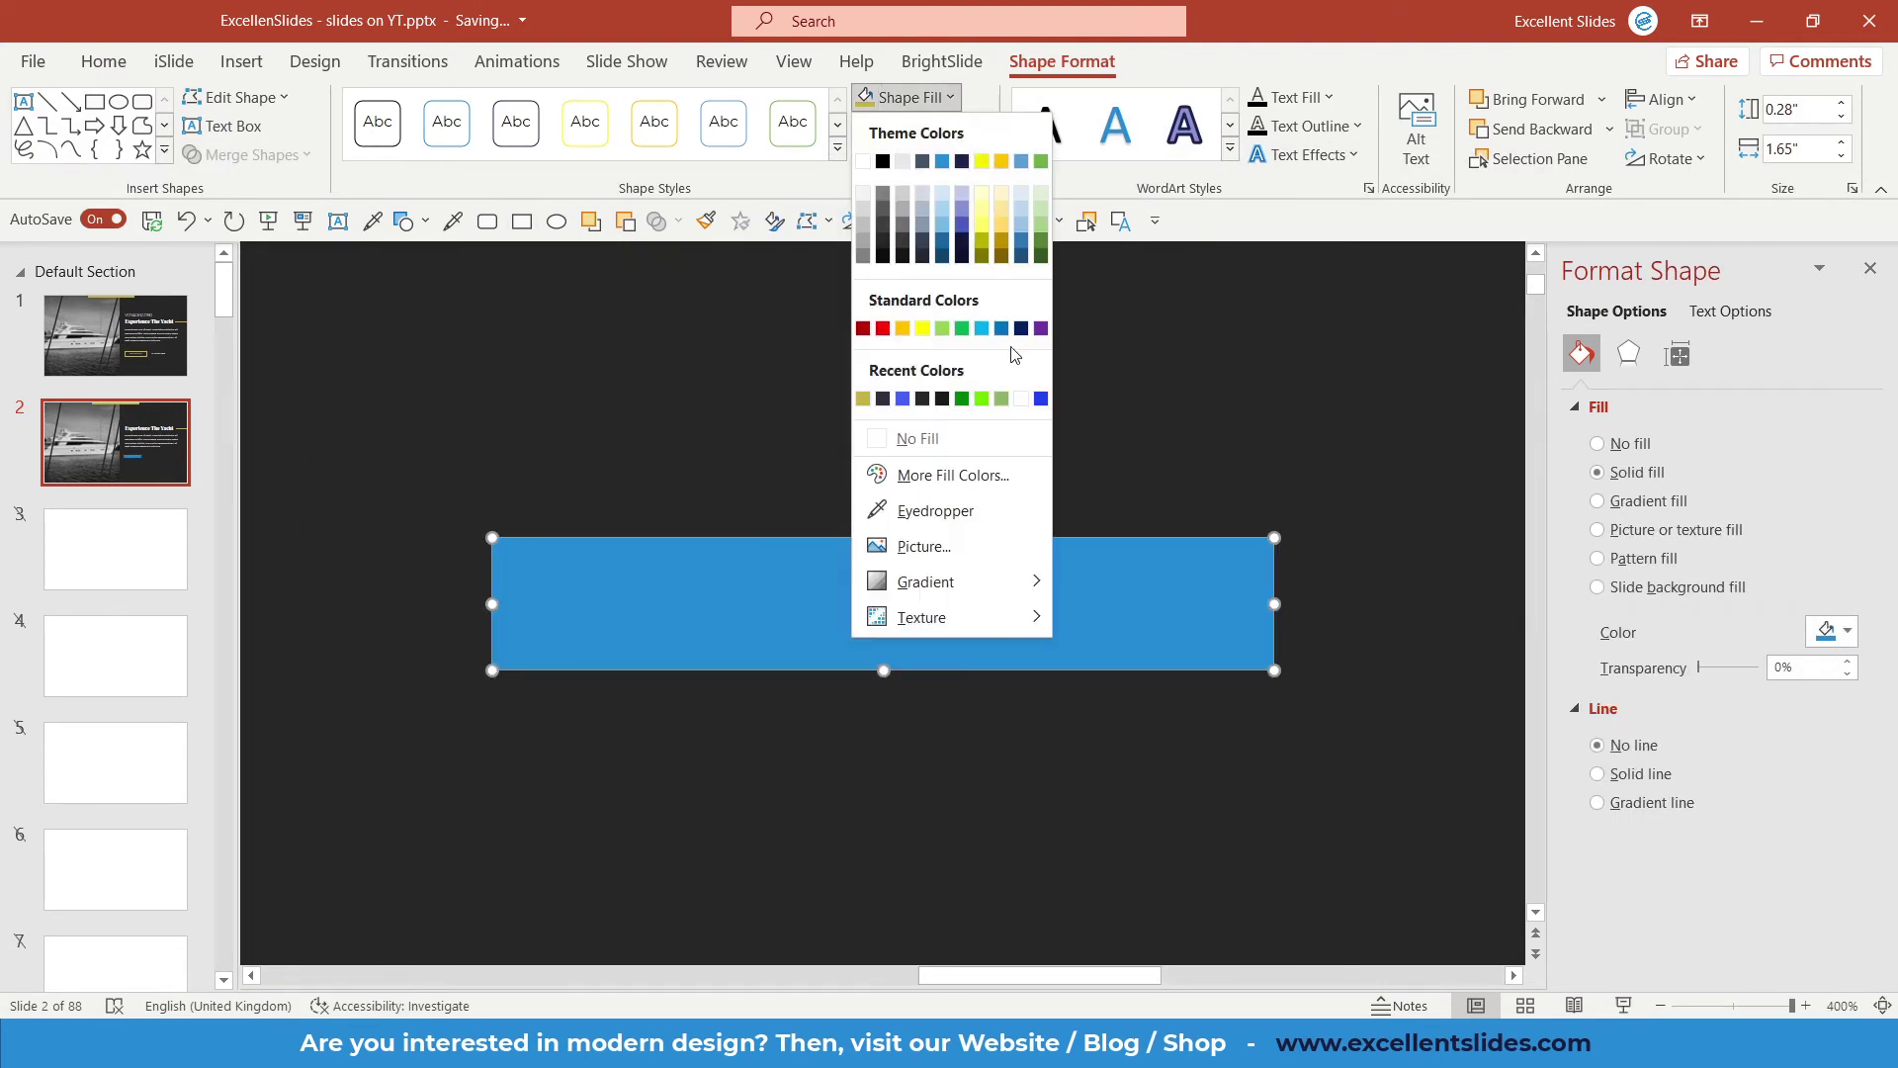
pyautogui.click(930, 442)
pyautogui.click(976, 126)
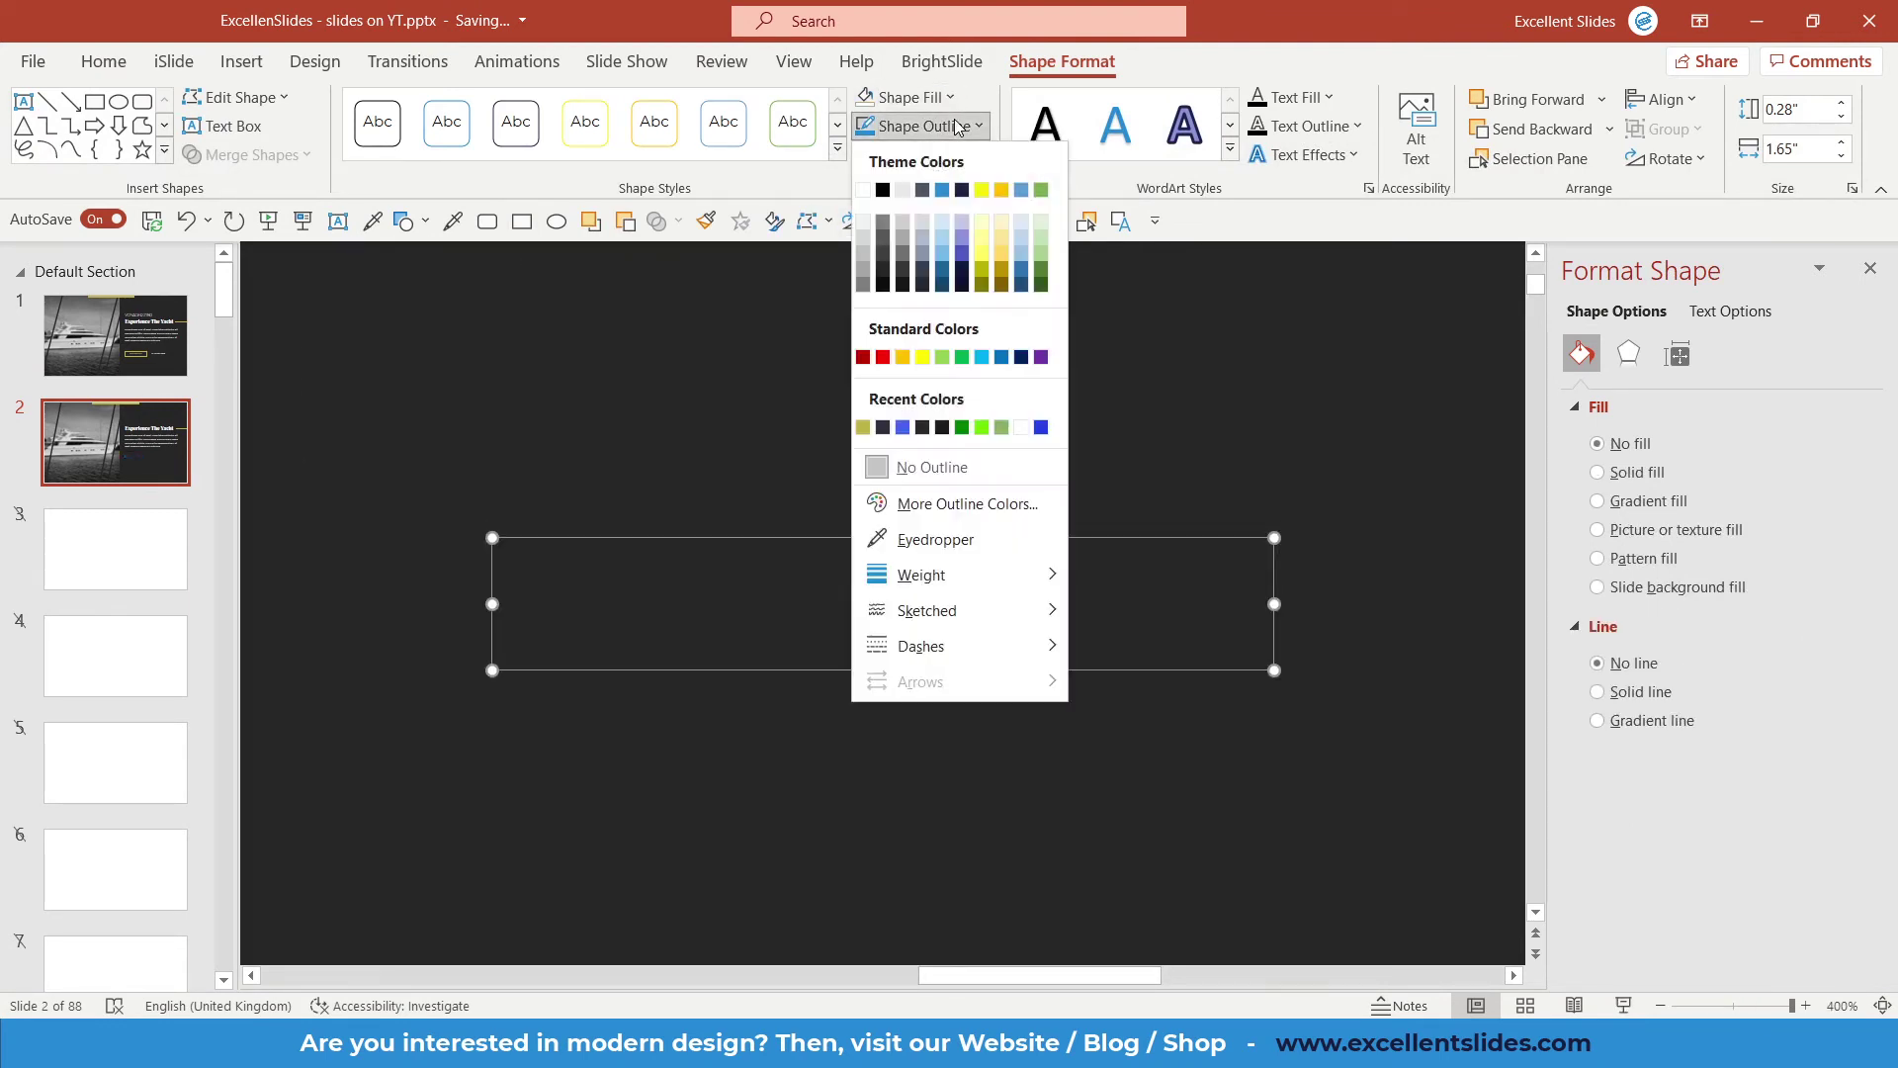
pyautogui.click(864, 425)
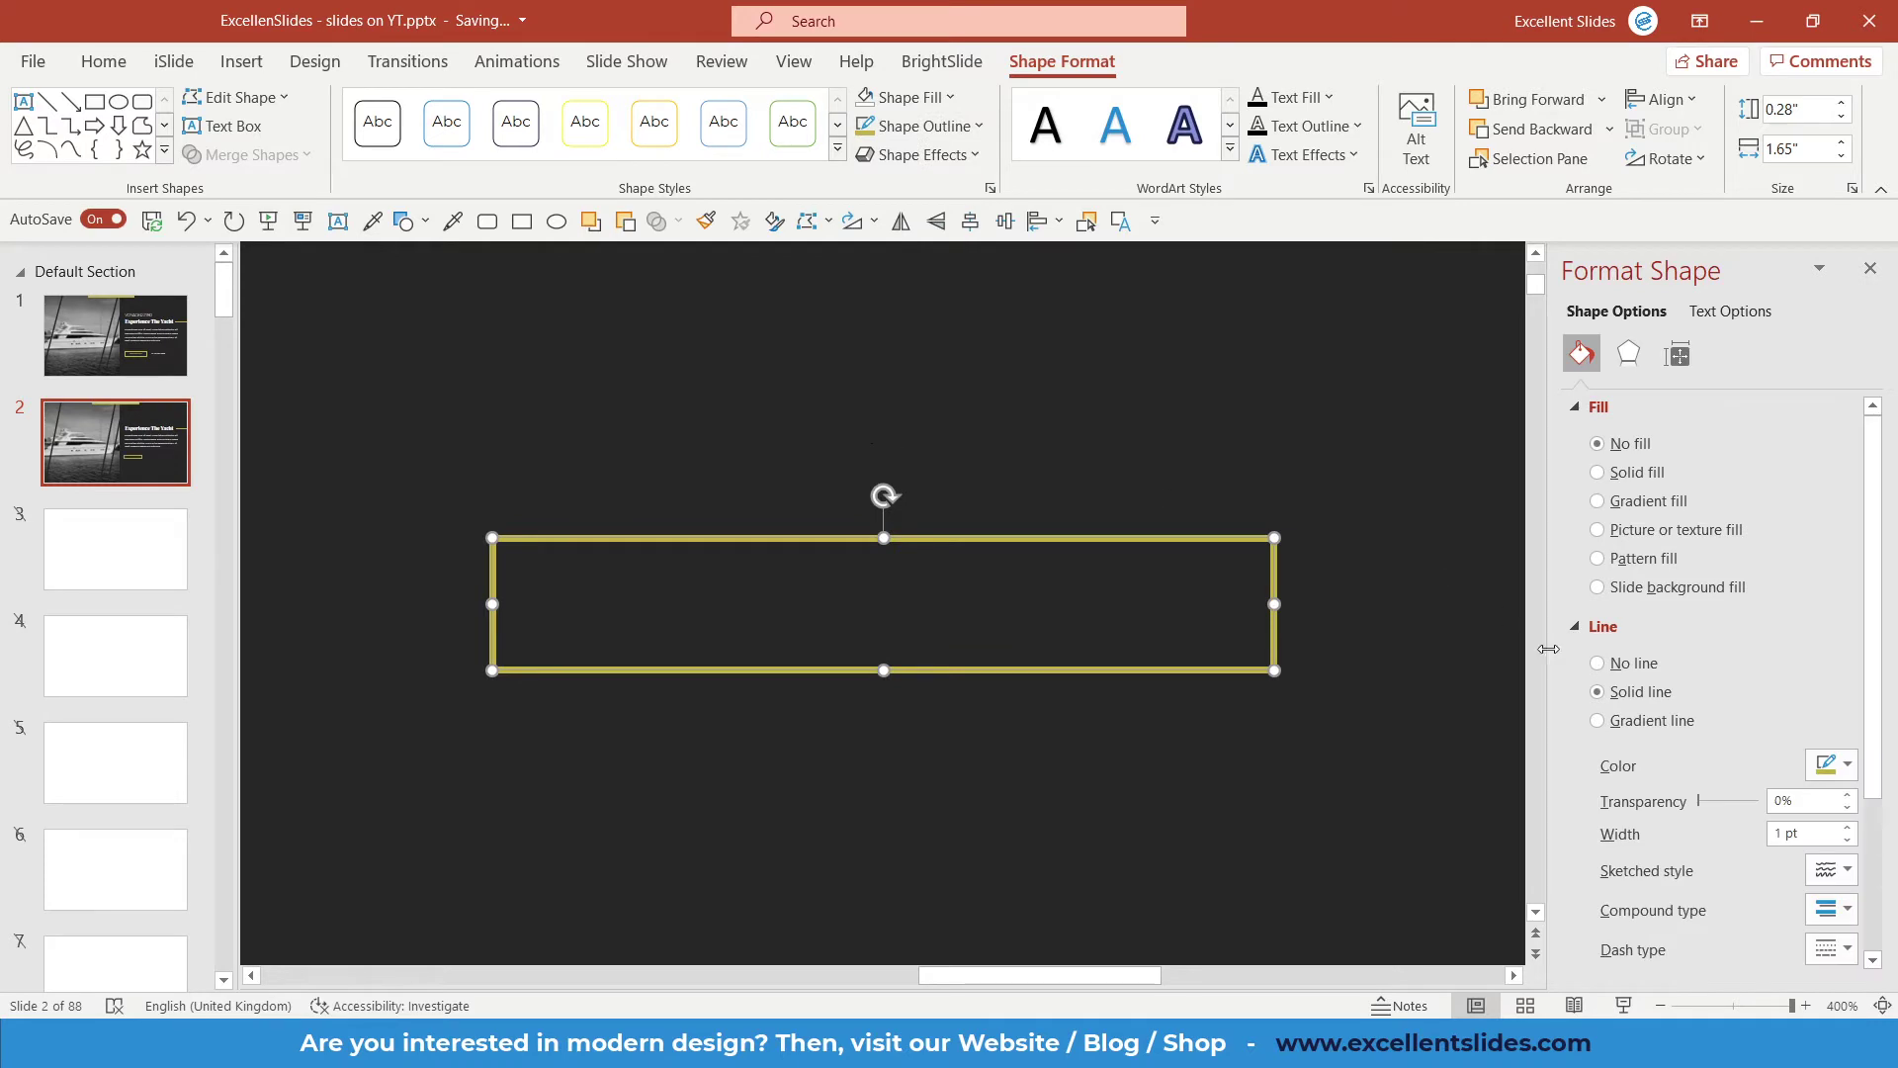
pyautogui.click(1847, 842)
pyautogui.click(1847, 842)
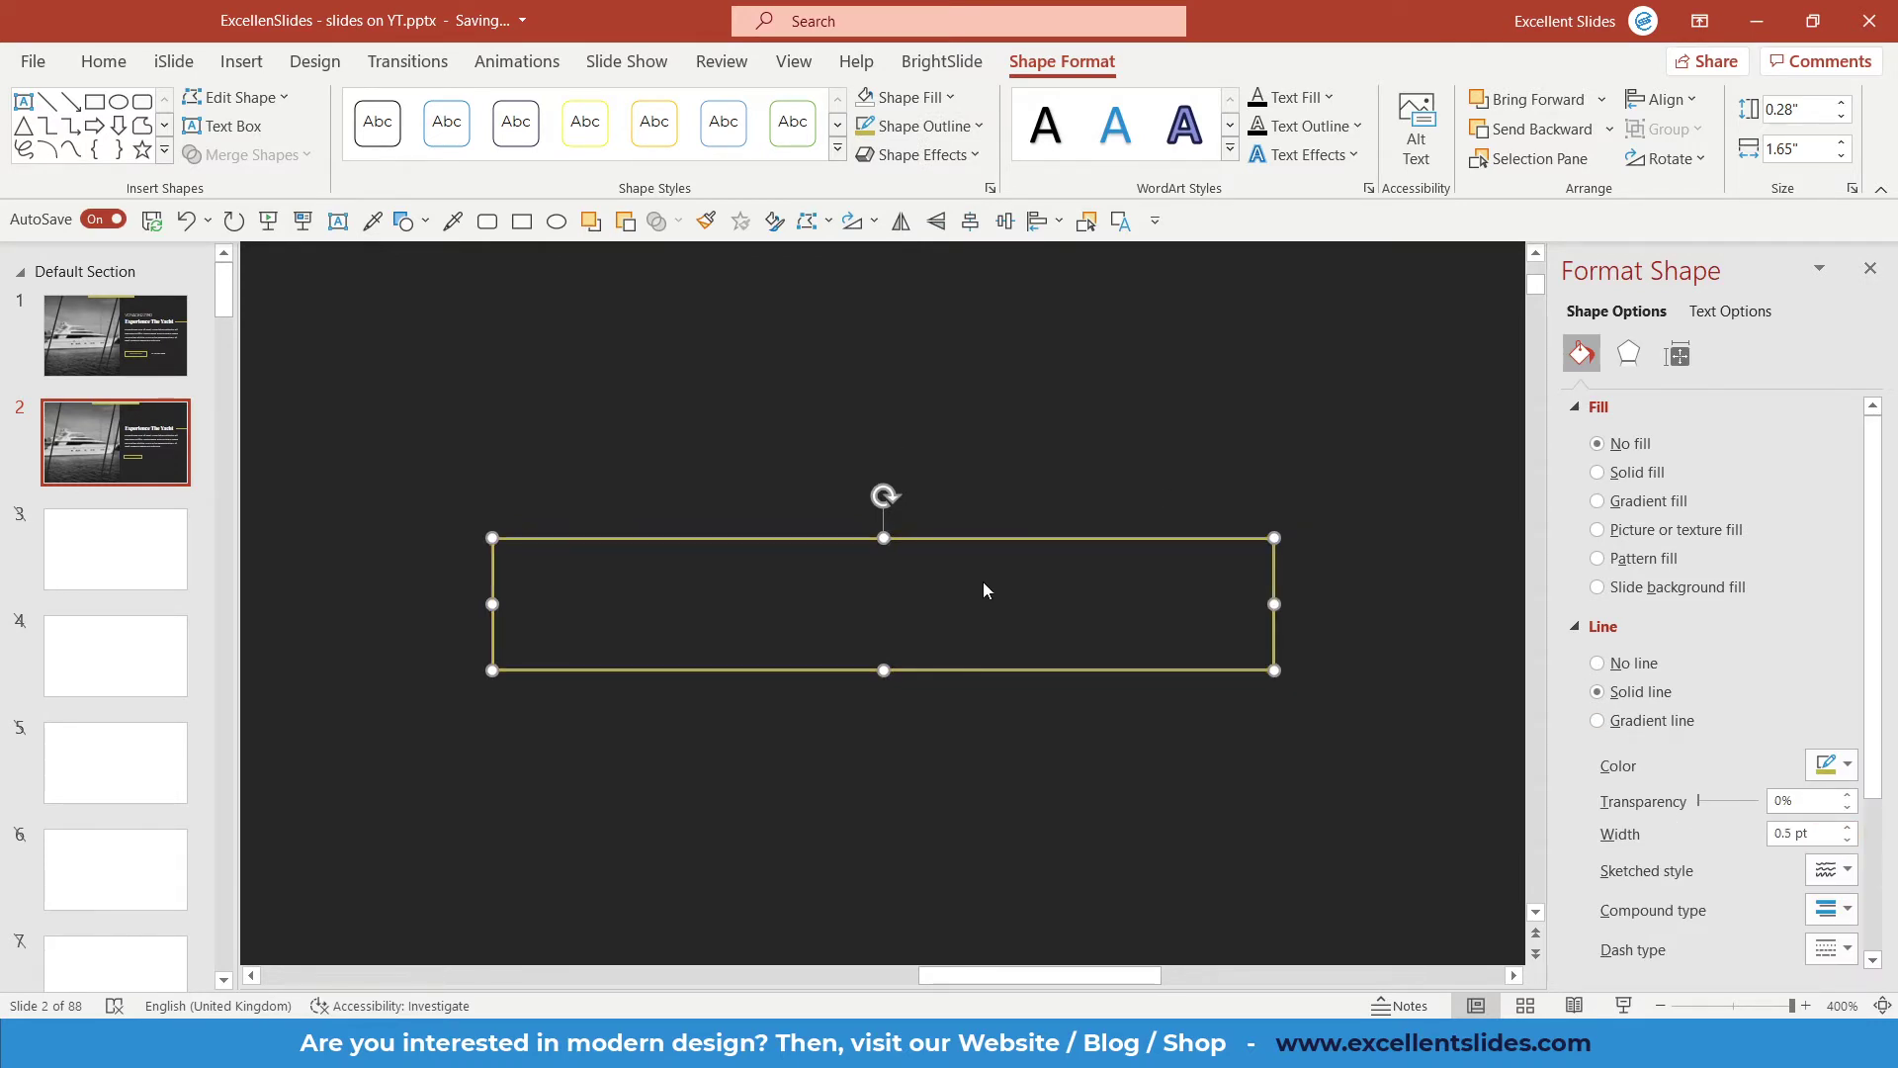
# Label the rectangle 'EXPLORE NOW' with the two words on separate lines.
pyautogui.write('DKJGDKG')
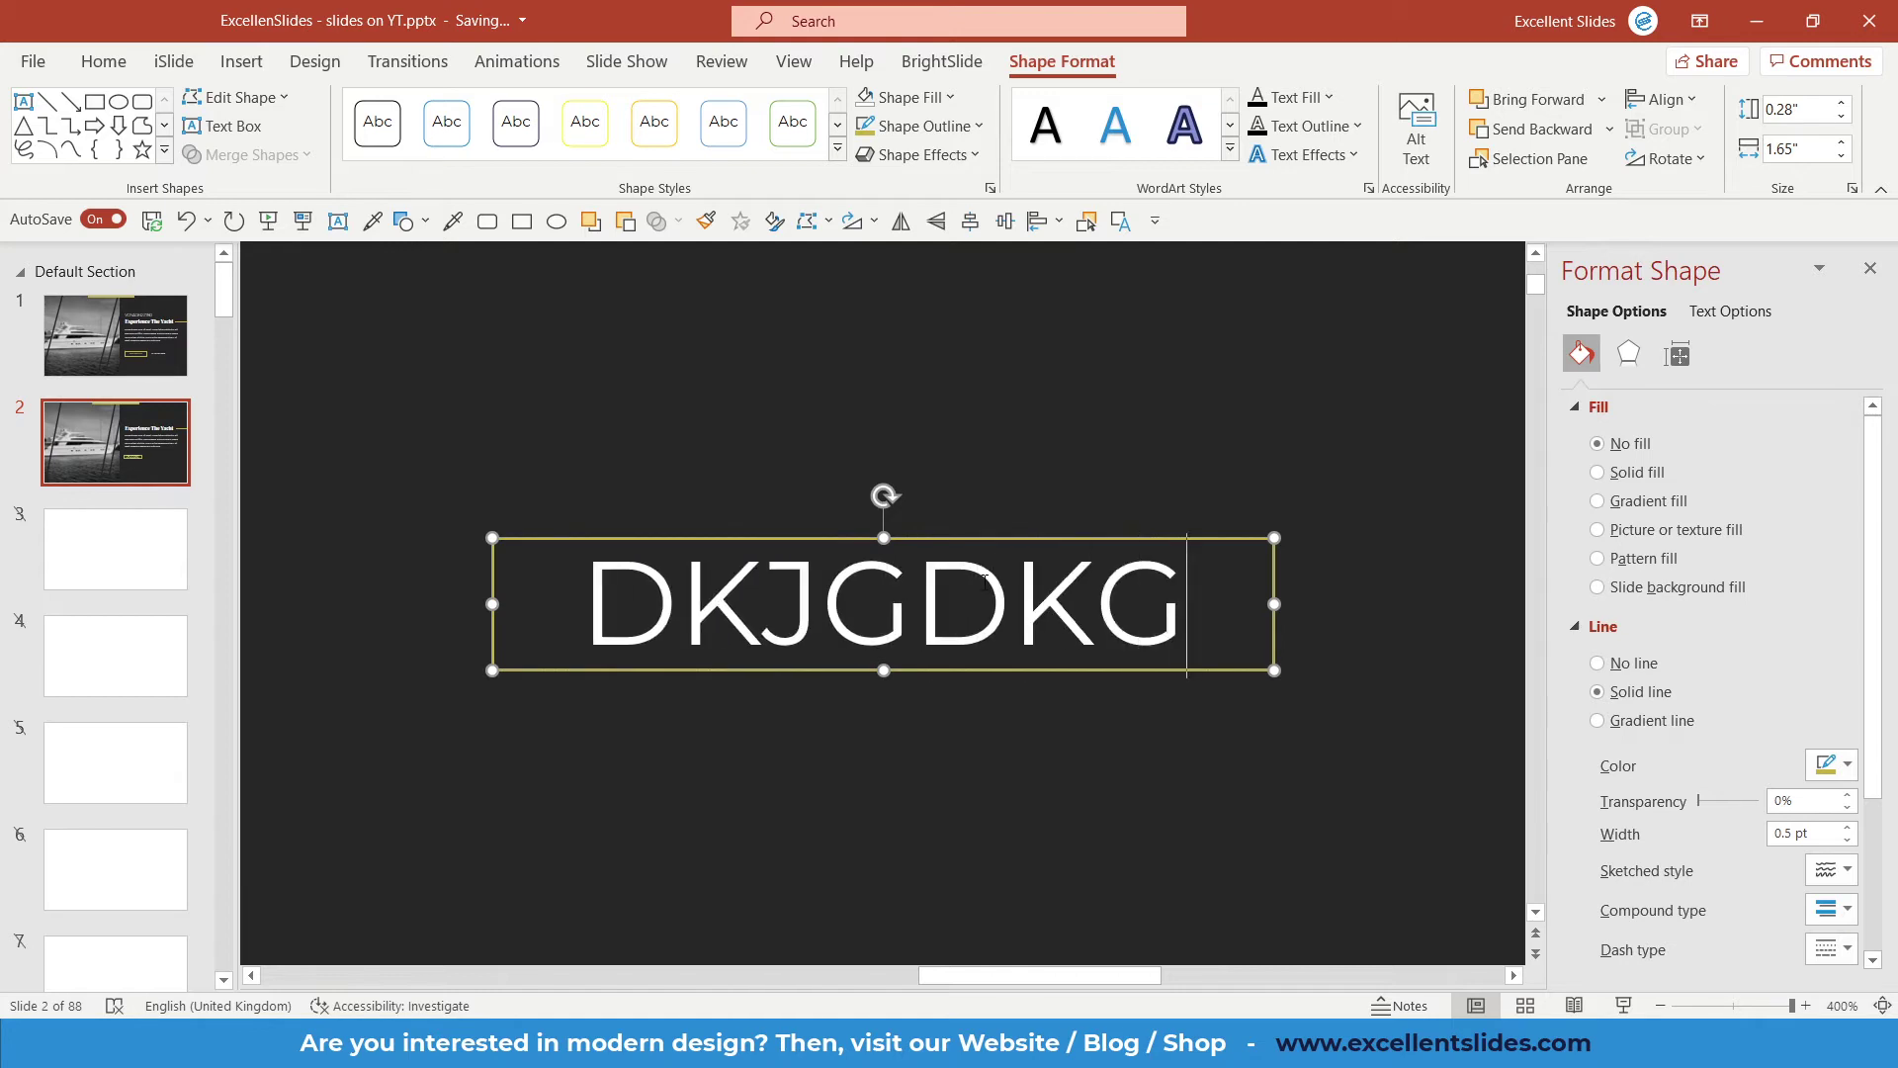
pyautogui.doubleClick(984, 580)
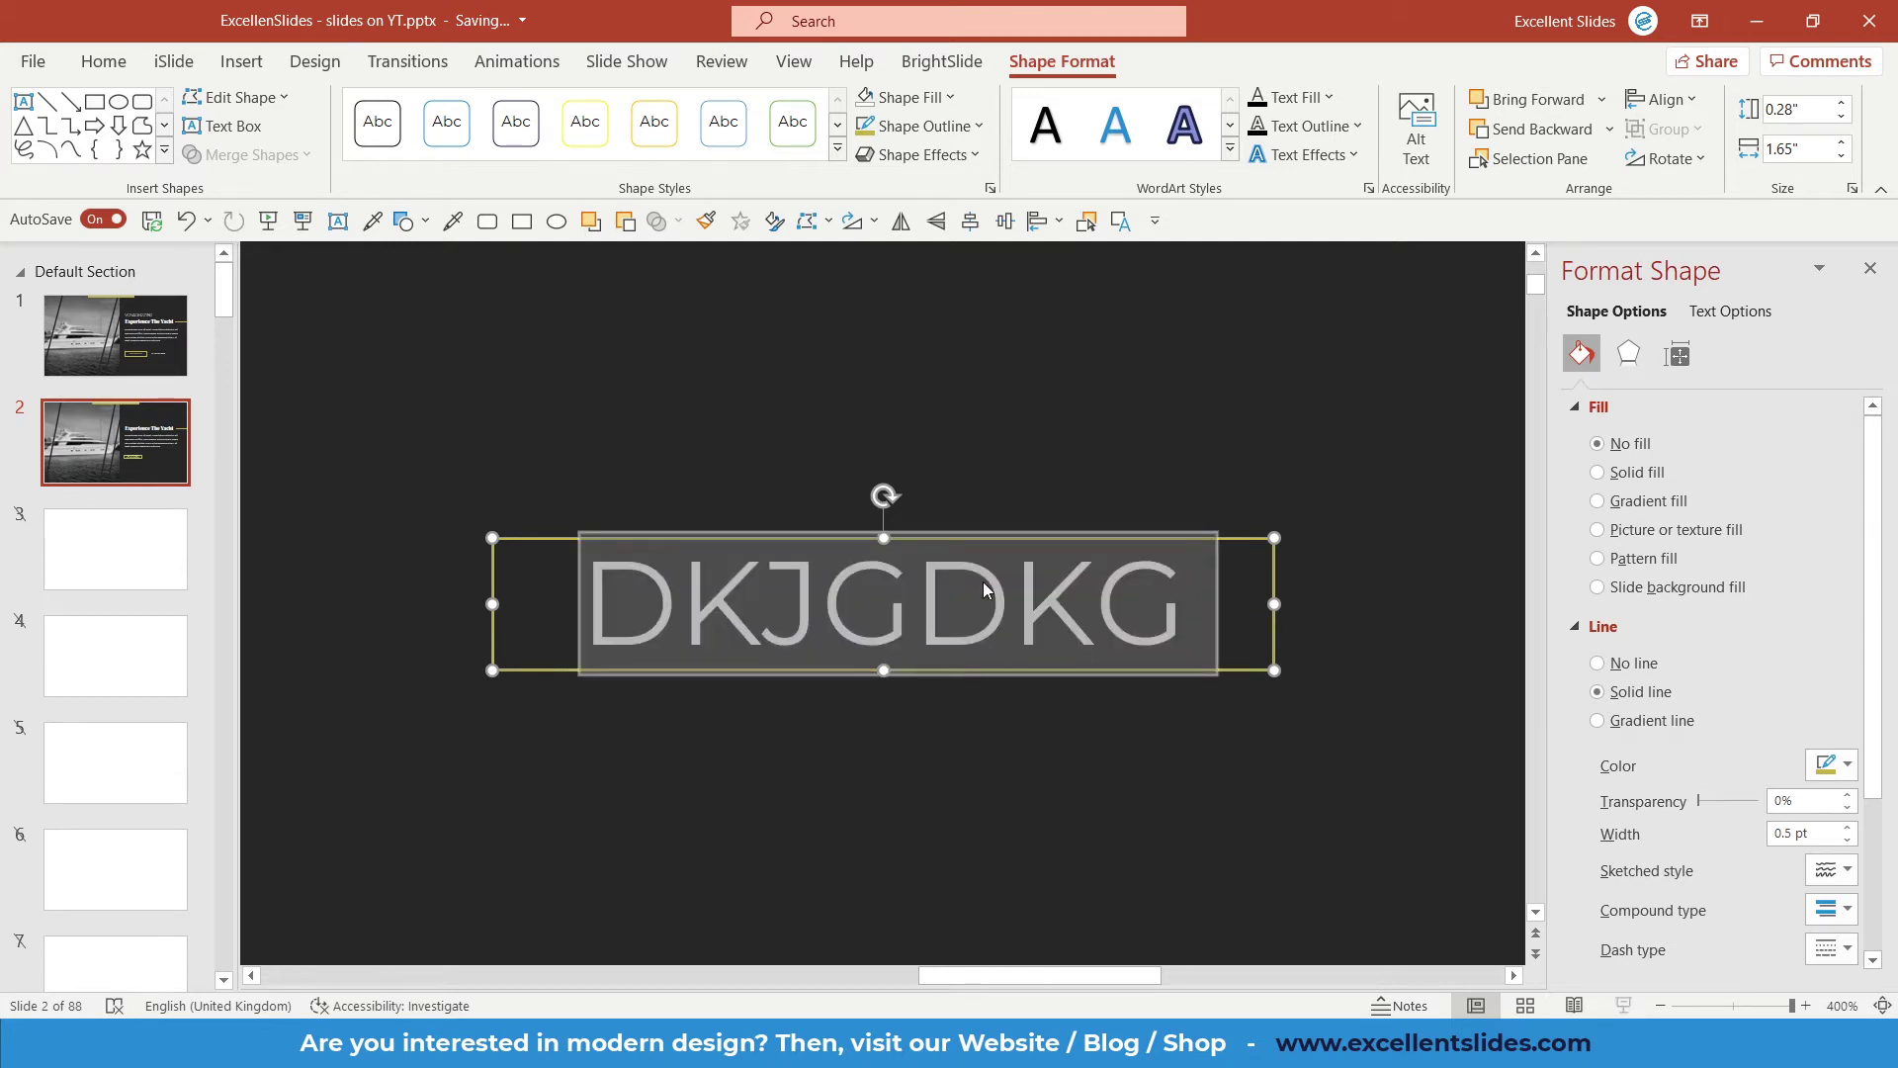
pyautogui.write('EXPLORE')
pyautogui.press('Return')
pyautogui.write('N')
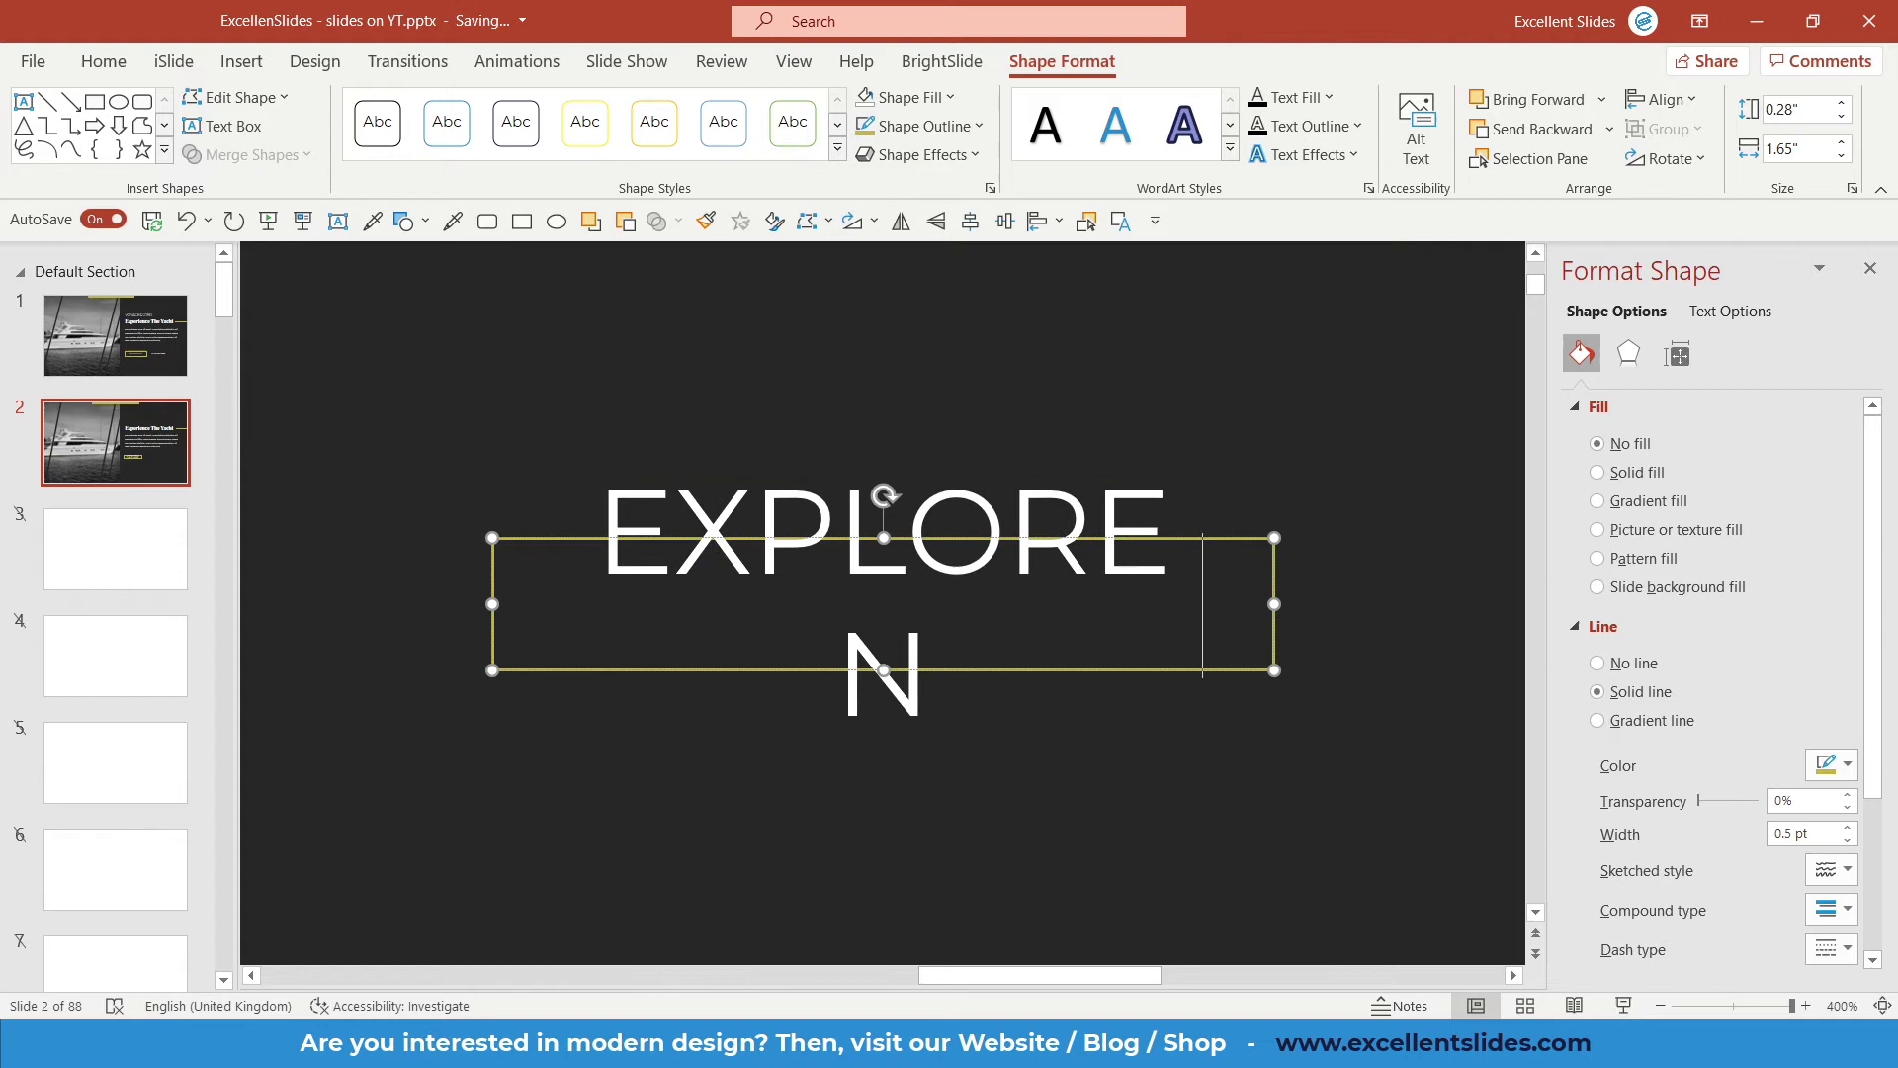
pyautogui.write('OW')
pyautogui.click(153, 356)
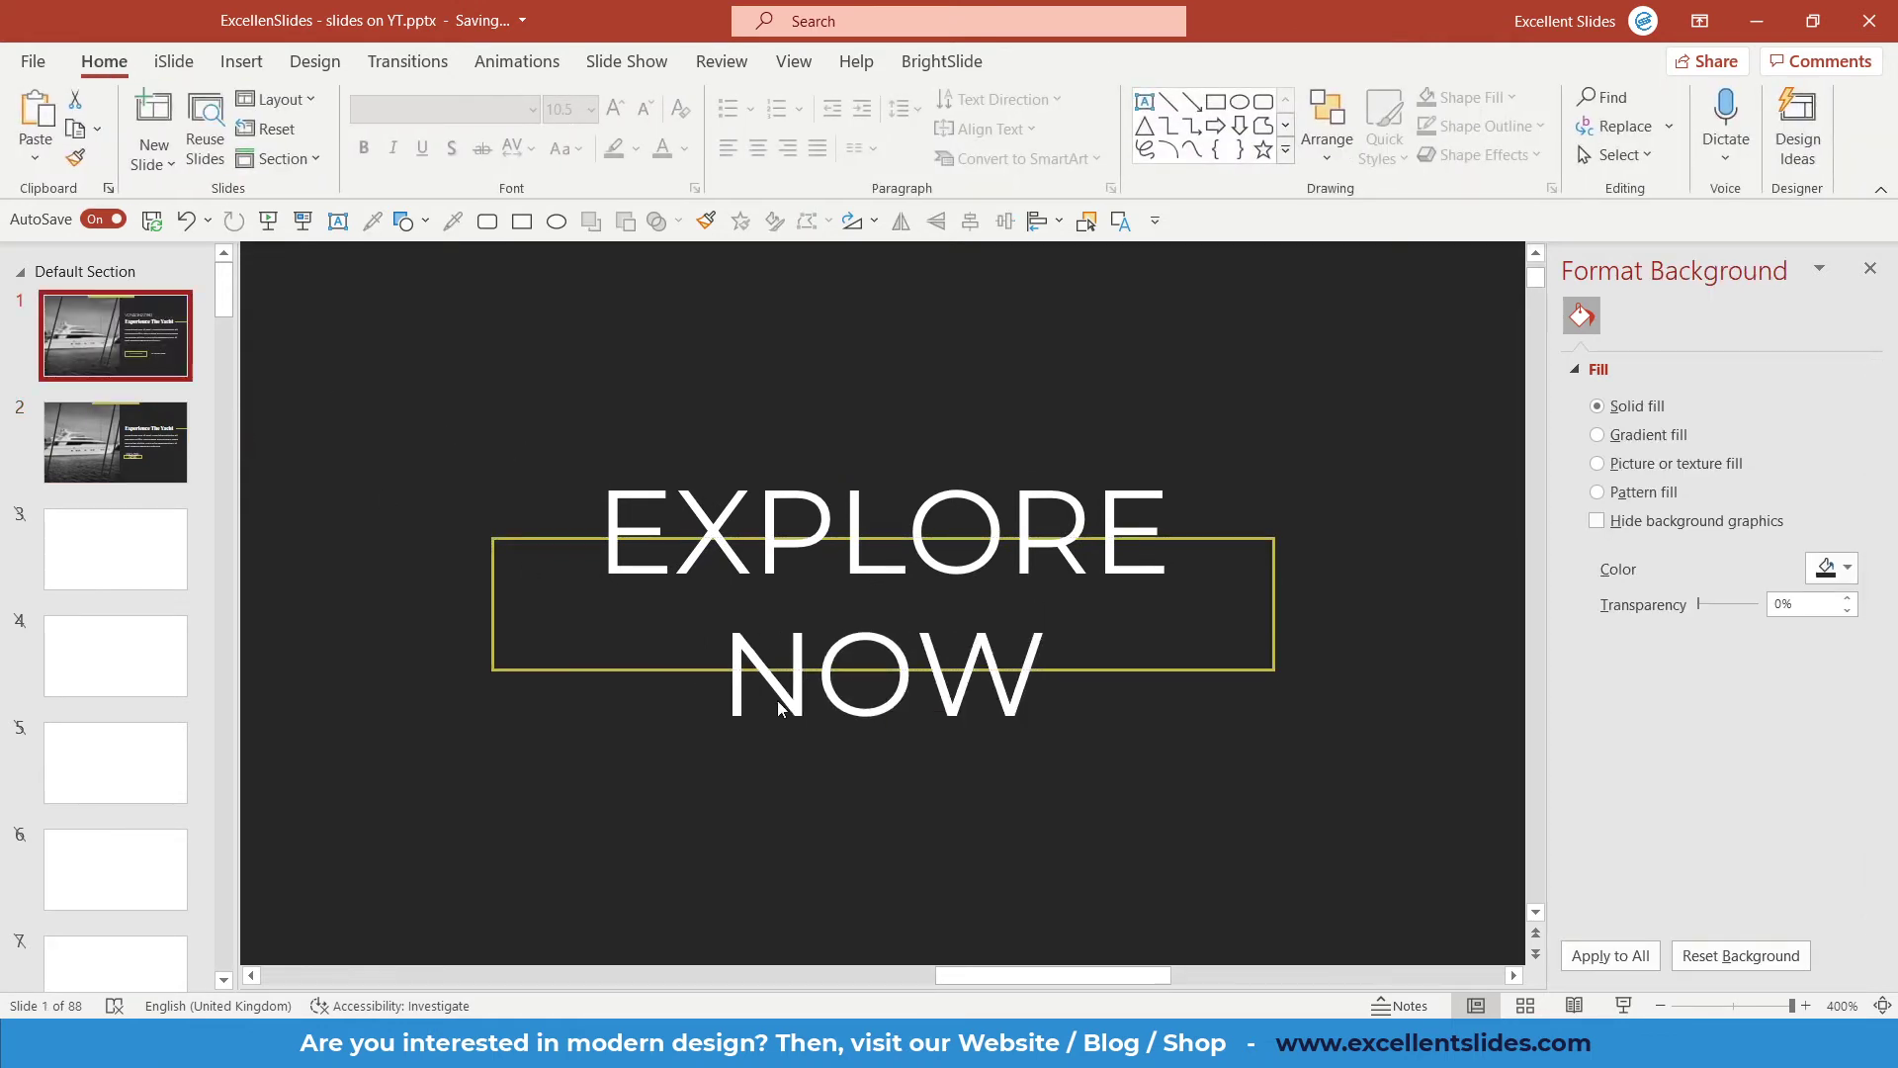
pyautogui.click(74, 475)
# Make the EXPLORE NOW text gold at 10.5 pt.
pyautogui.click(805, 643)
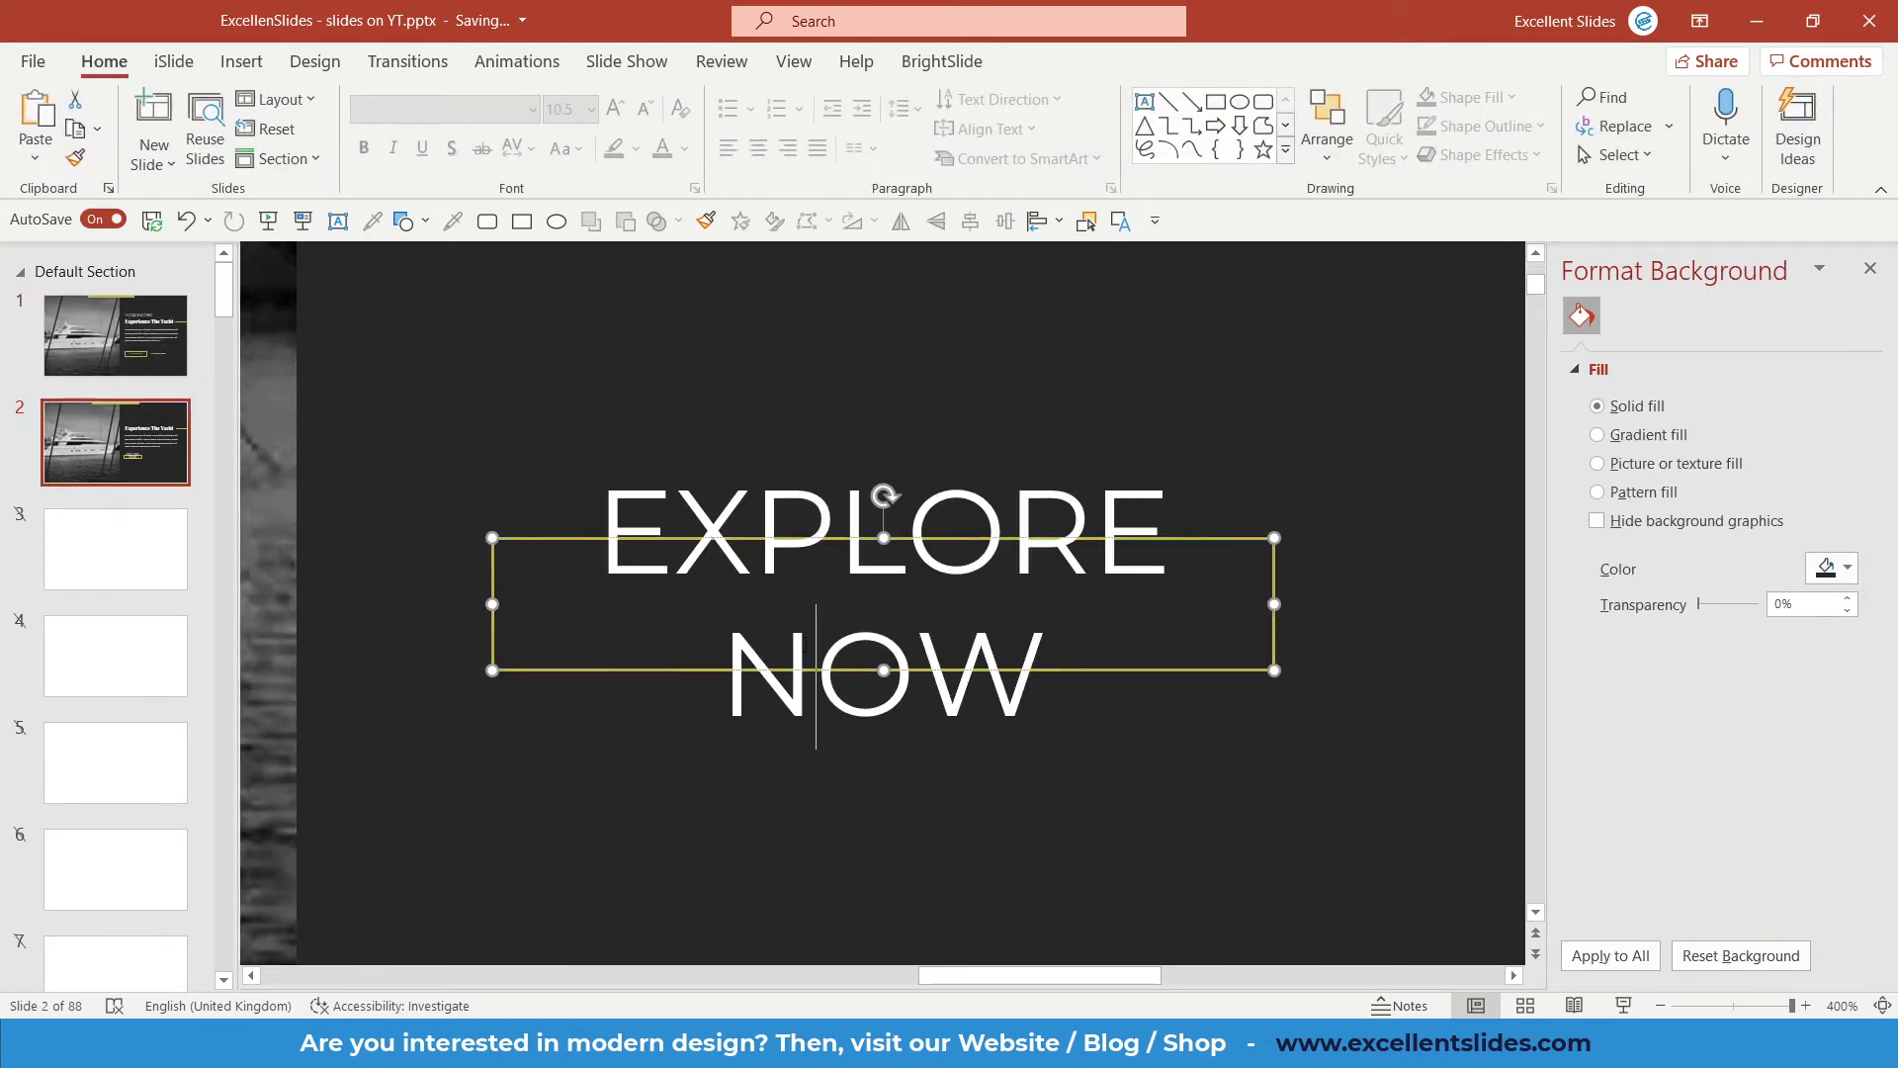
pyautogui.hotkey('ctrl', 'a')
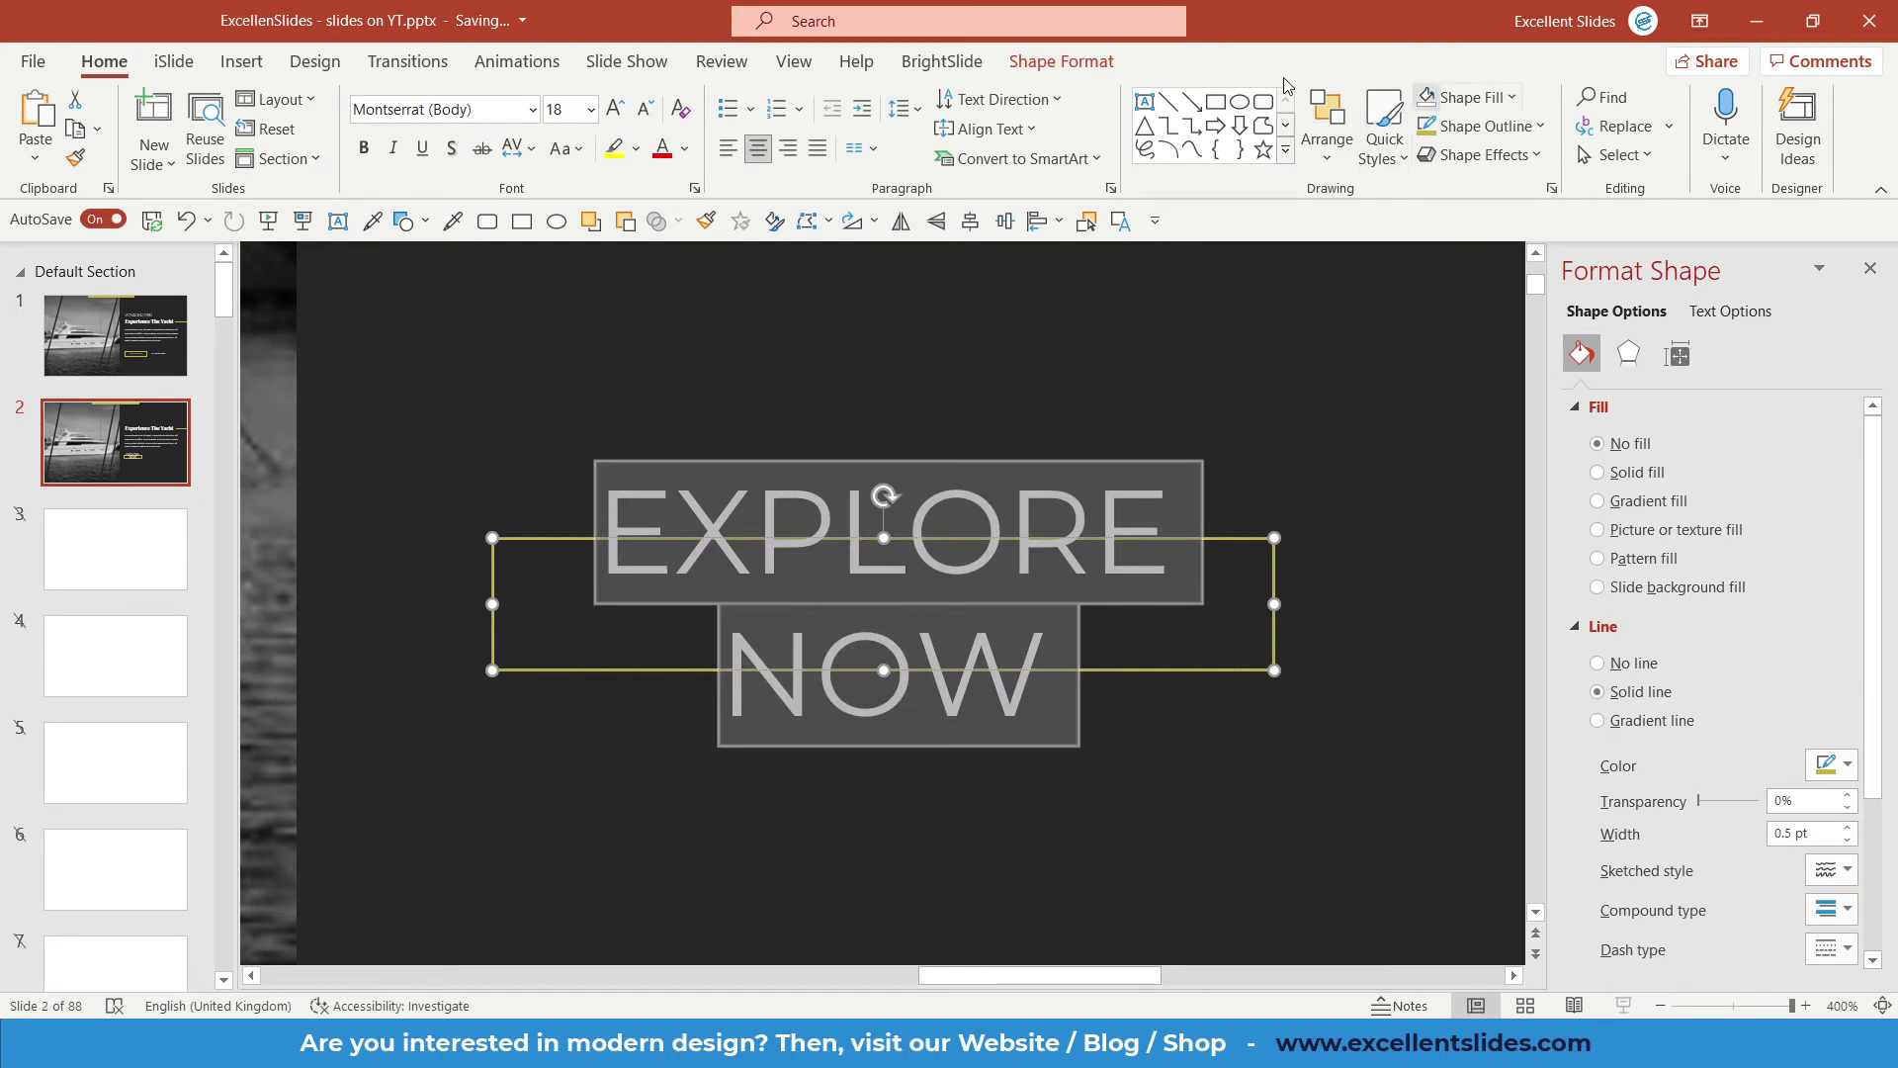
pyautogui.click(1072, 63)
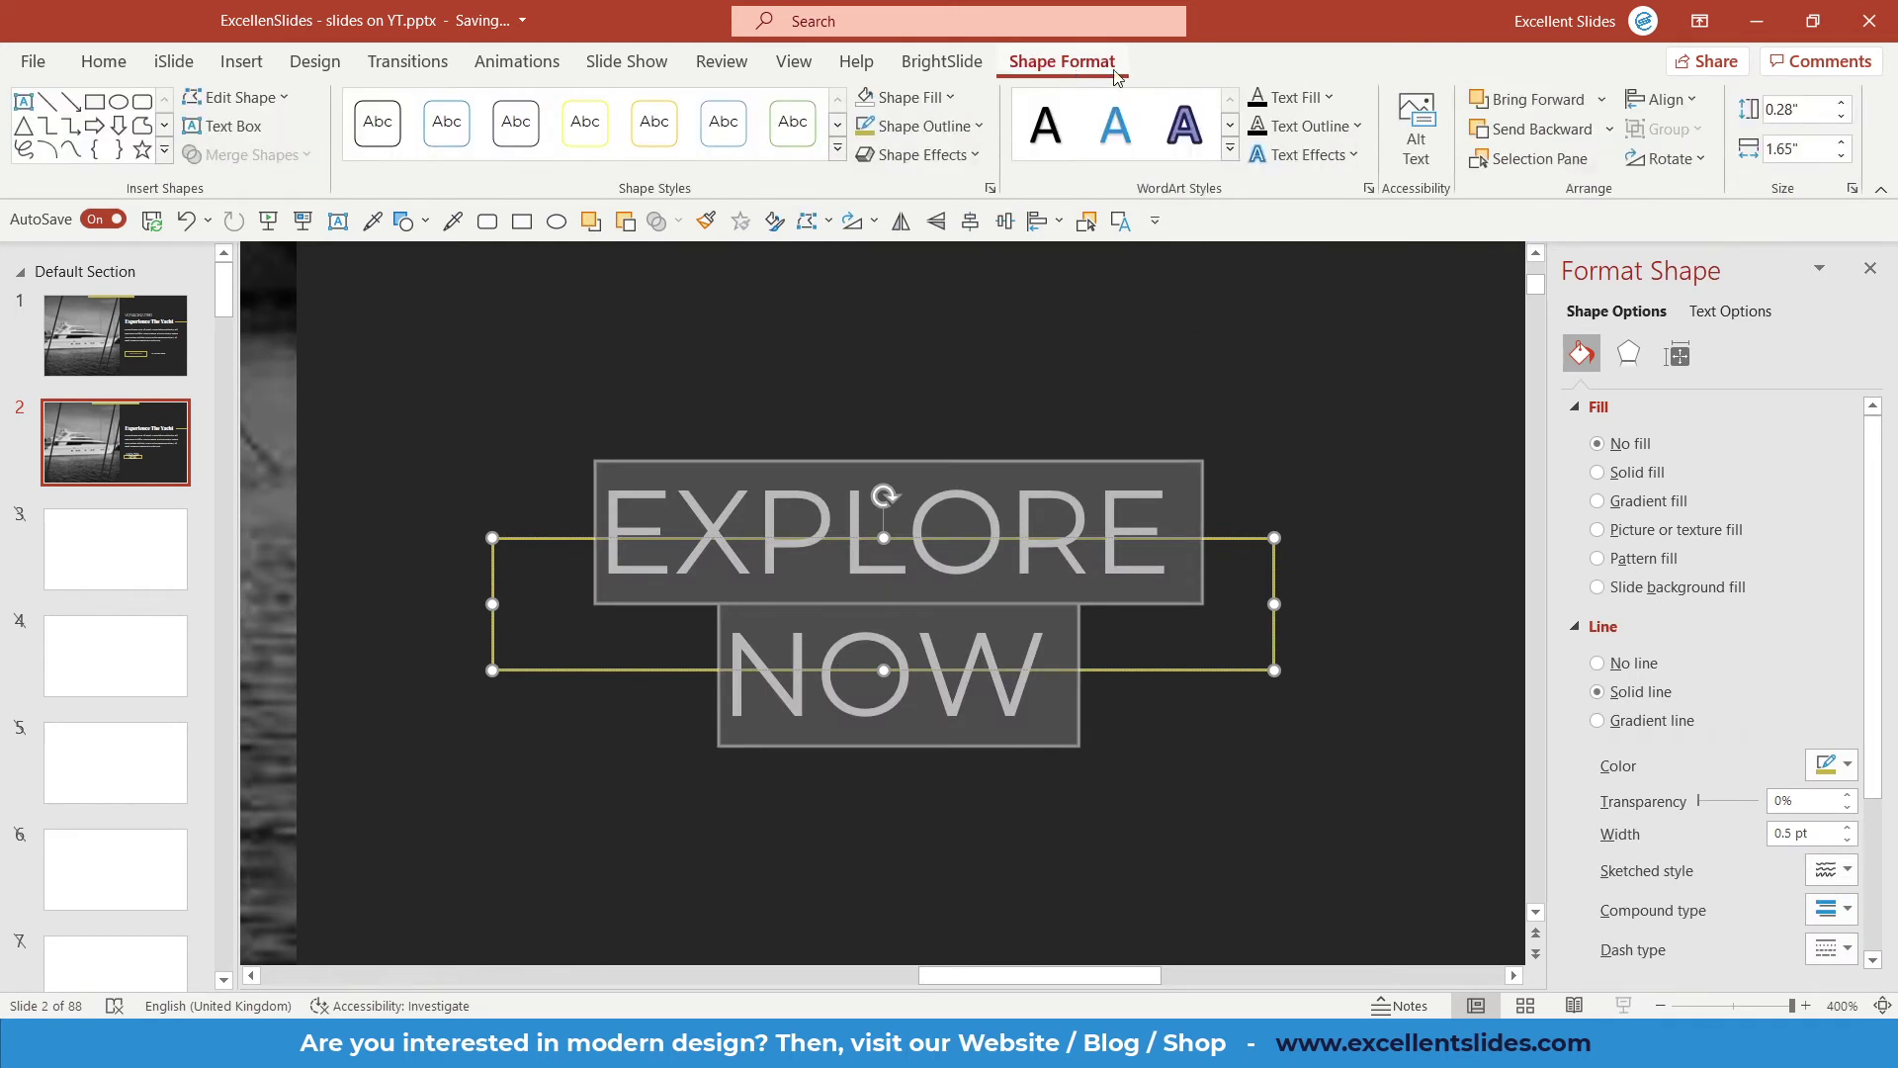
pyautogui.click(1318, 97)
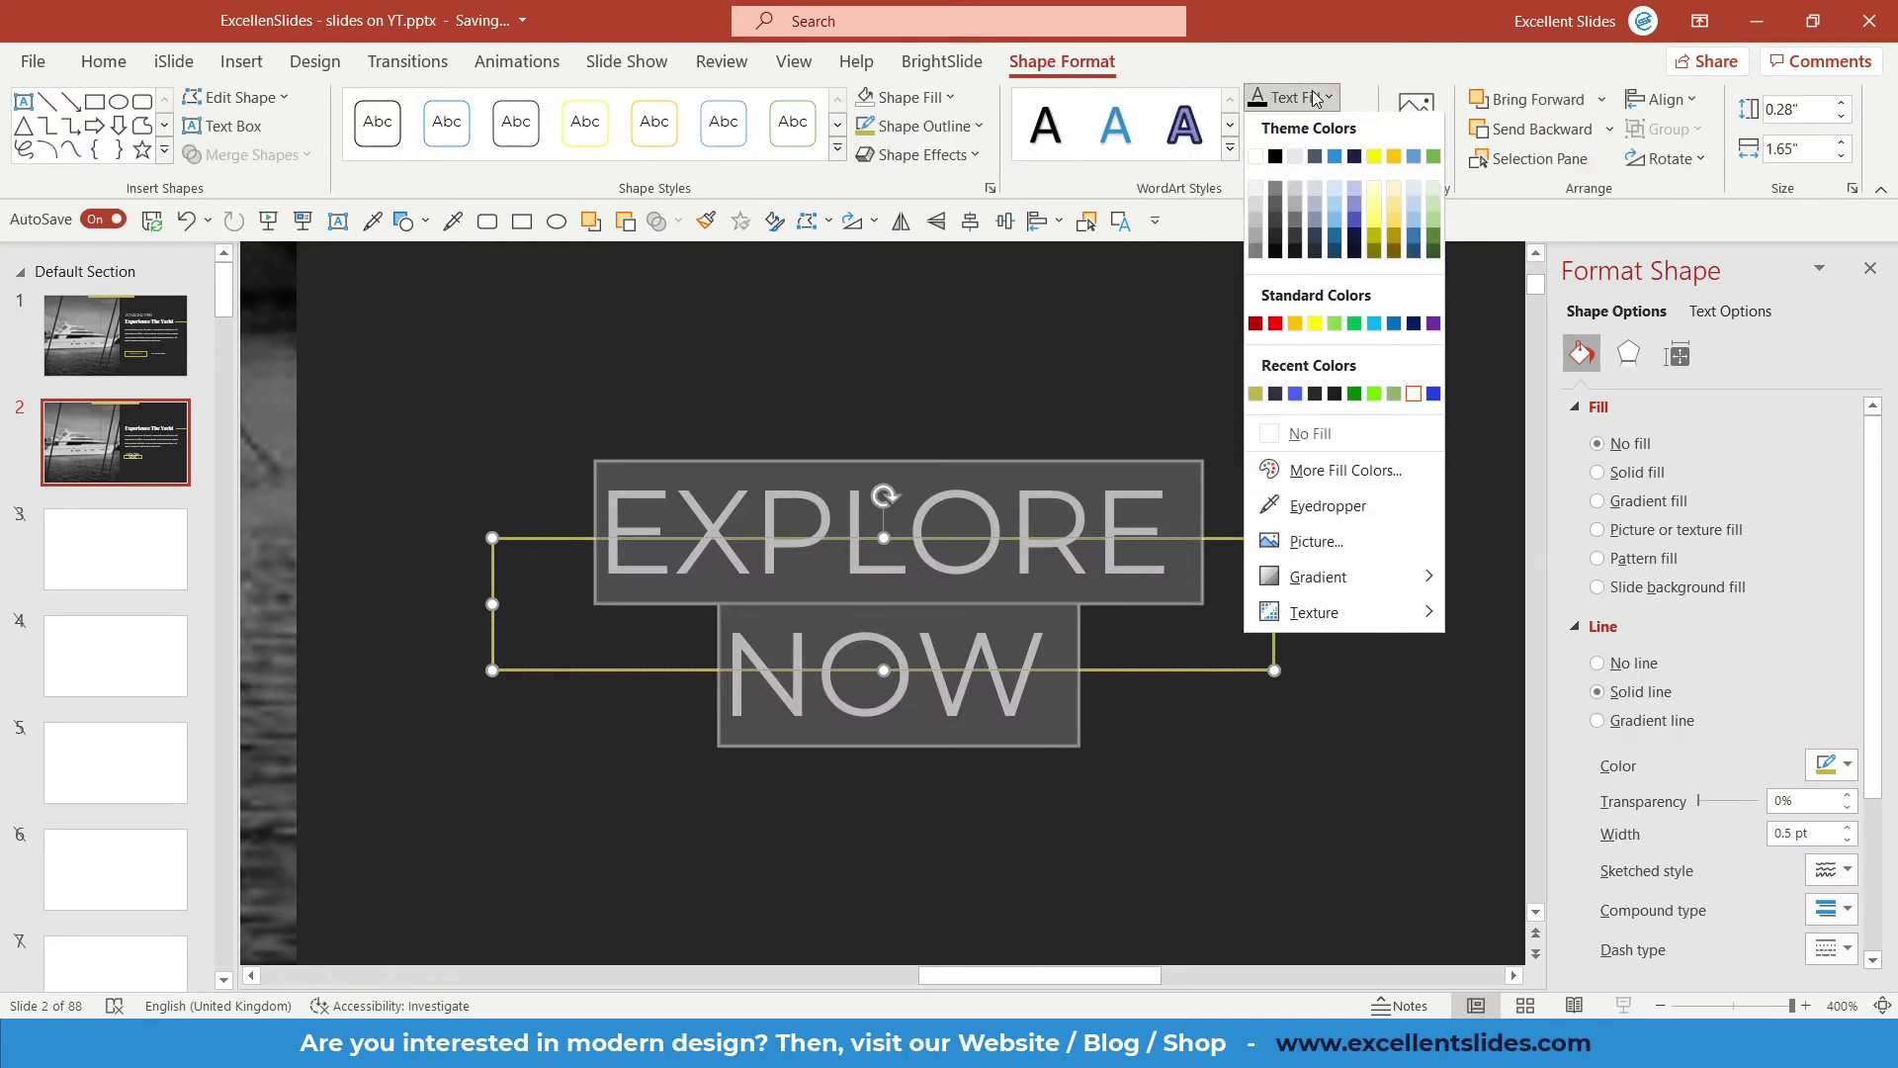
pyautogui.click(1256, 398)
pyautogui.click(158, 63)
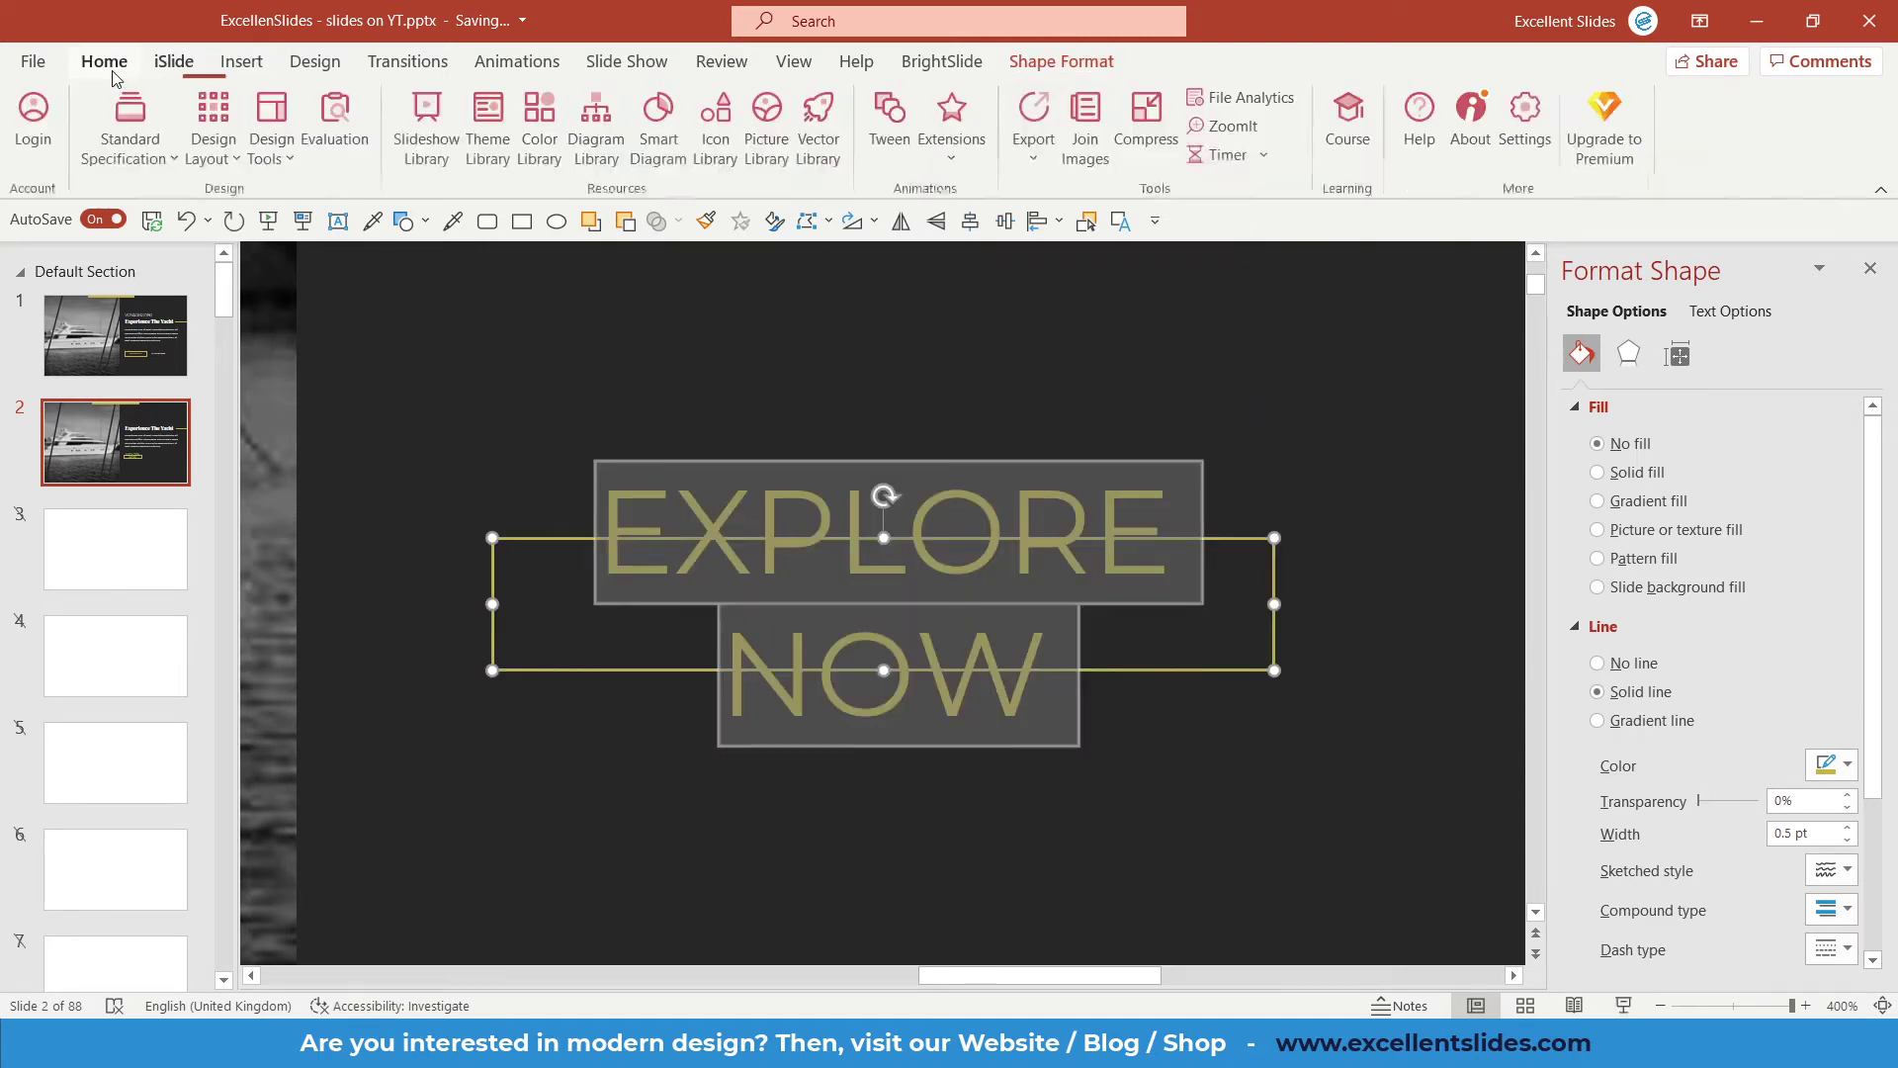
pyautogui.click(104, 61)
pyautogui.click(563, 109)
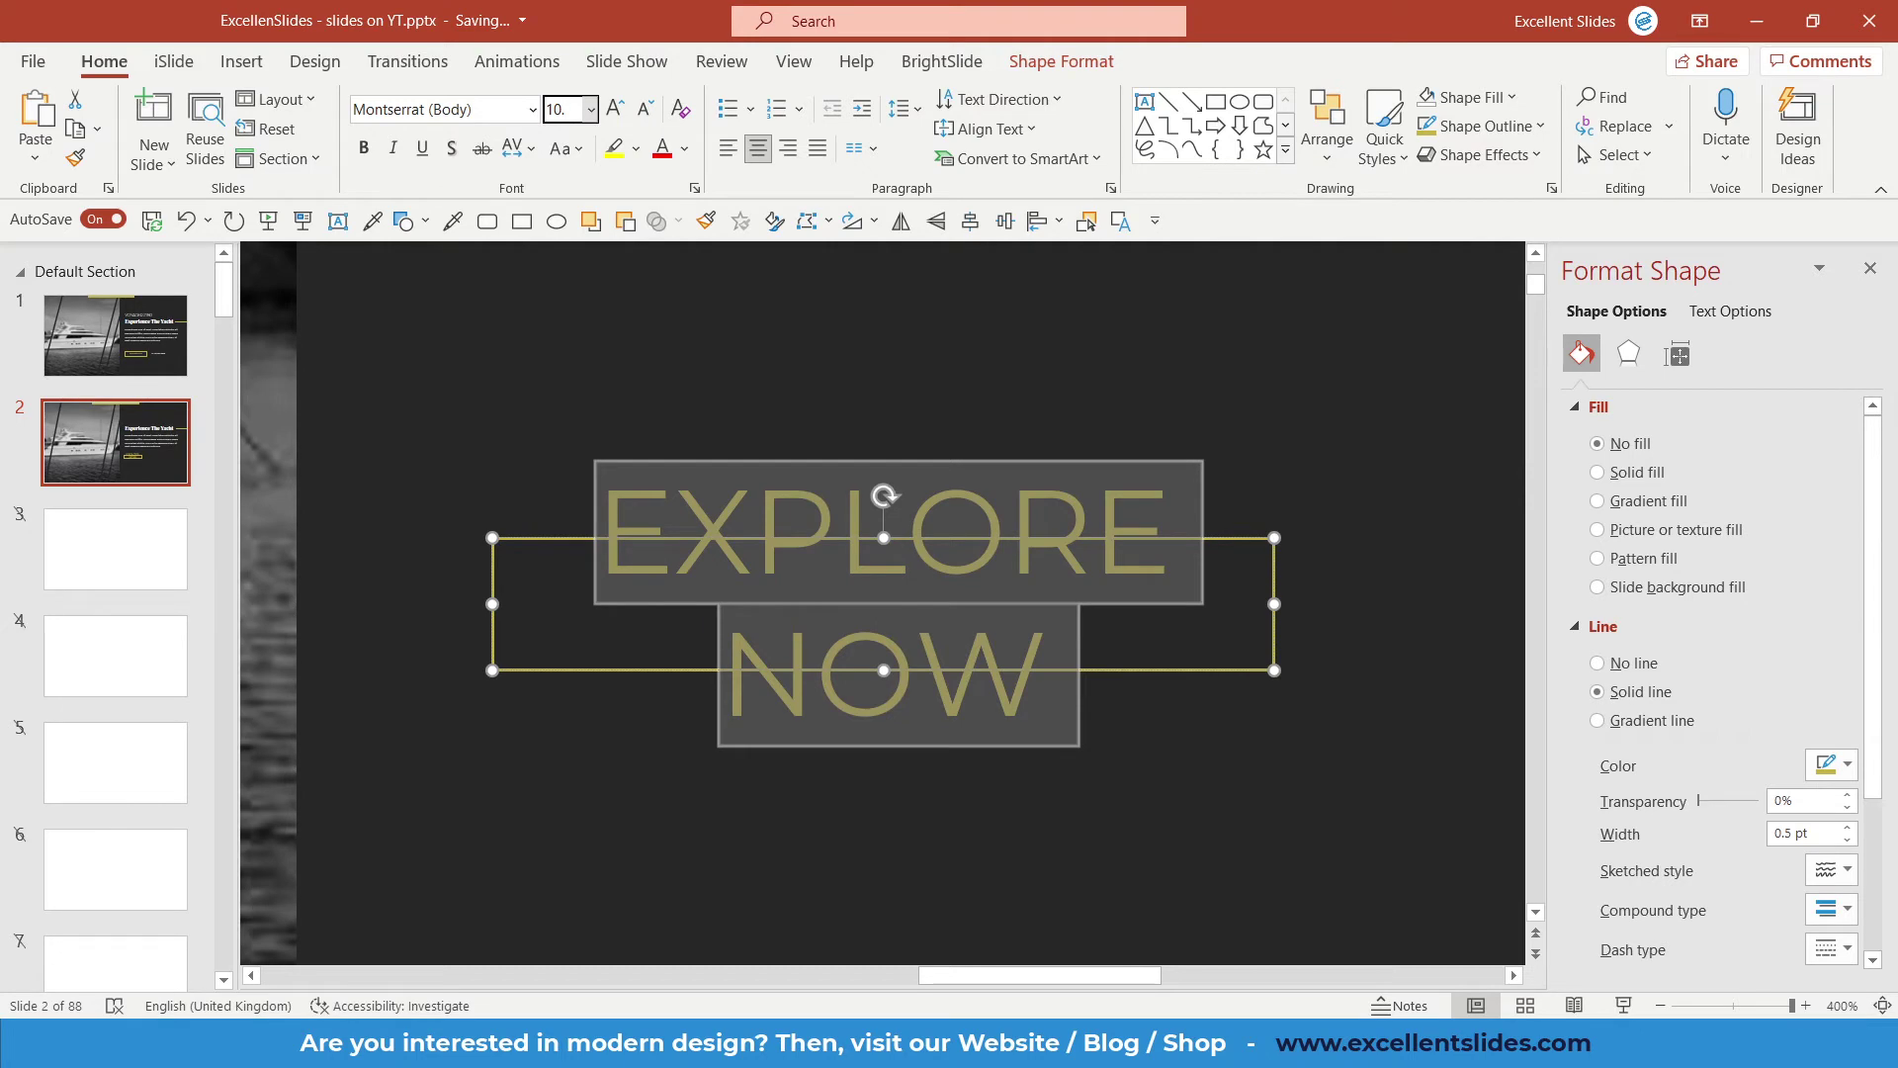
pyautogui.write('5')
pyautogui.press('Return')
# Position the EXPLORE NOW button just below the body paragraph.
pyautogui.click(979, 811)
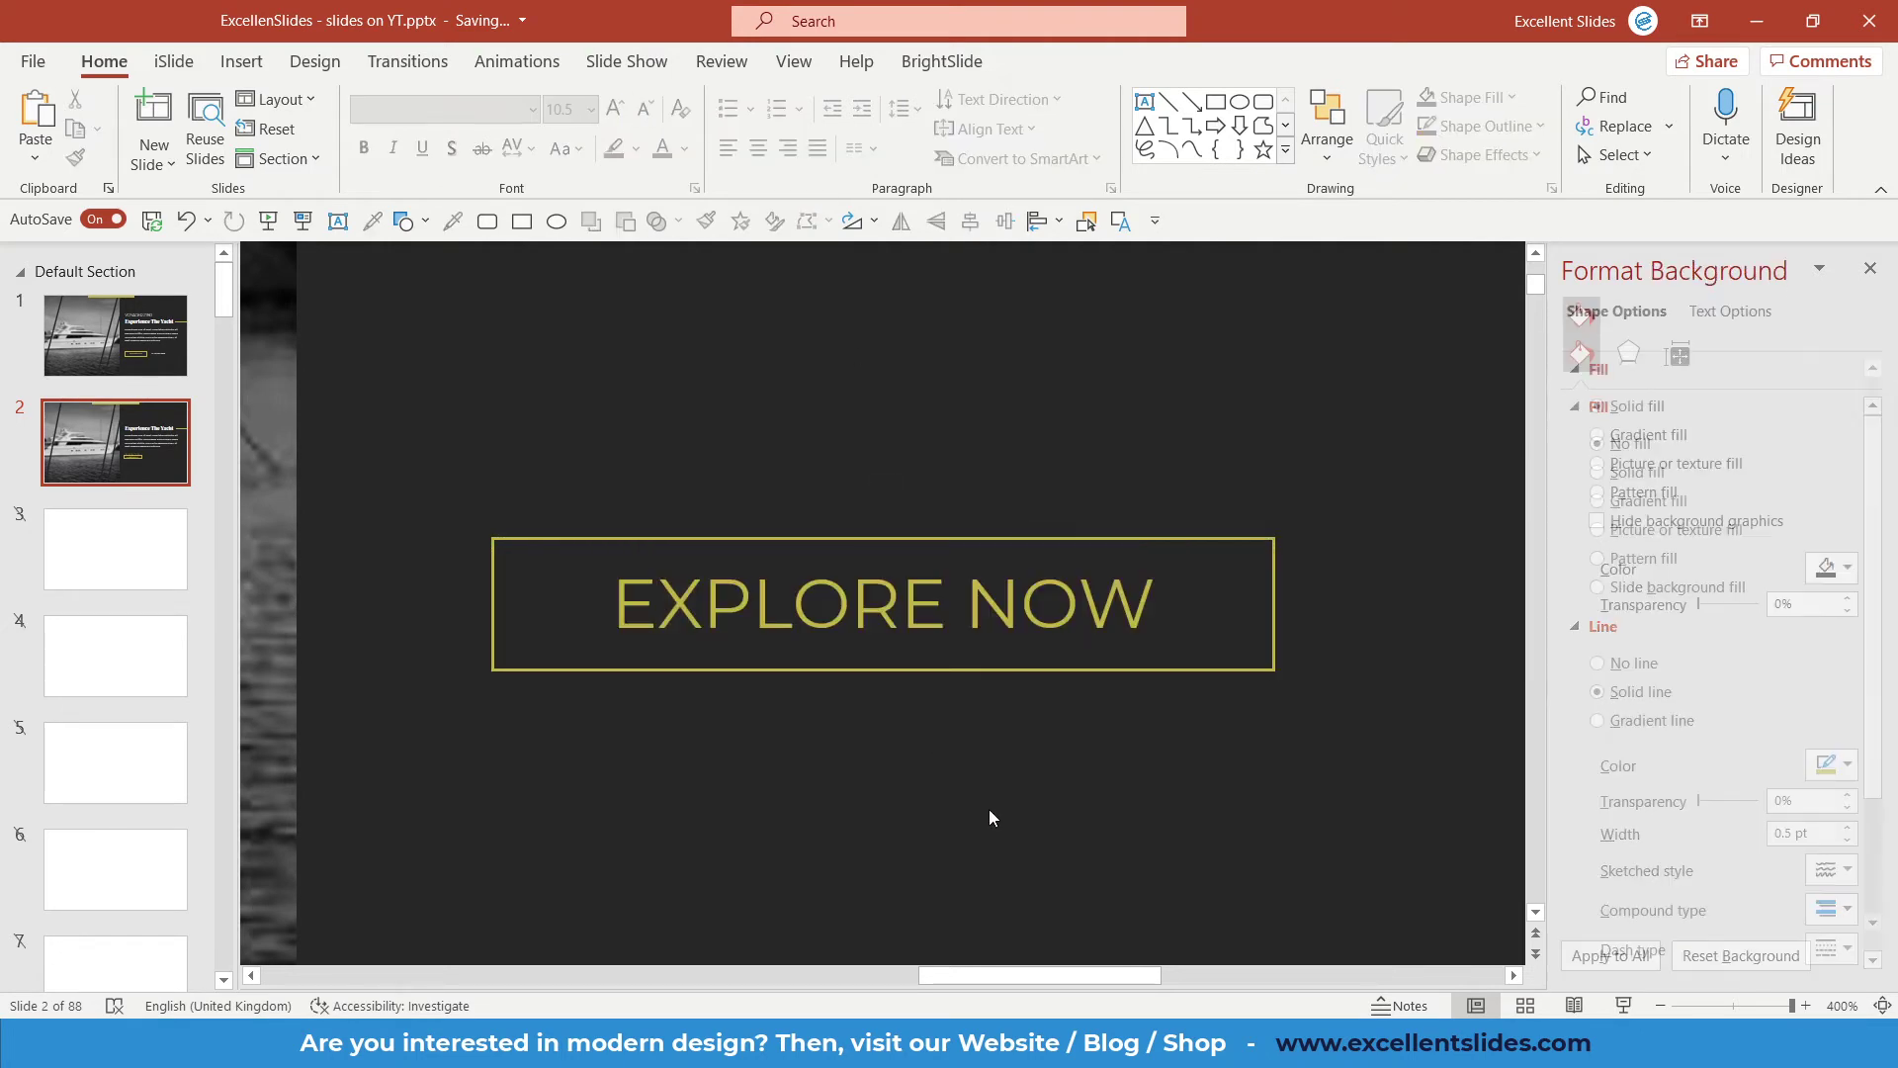
pyautogui.click(903, 672)
pyautogui.keyDown('ctrl'); pyautogui.scroll(-3, 951, 692); pyautogui.keyUp('ctrl')
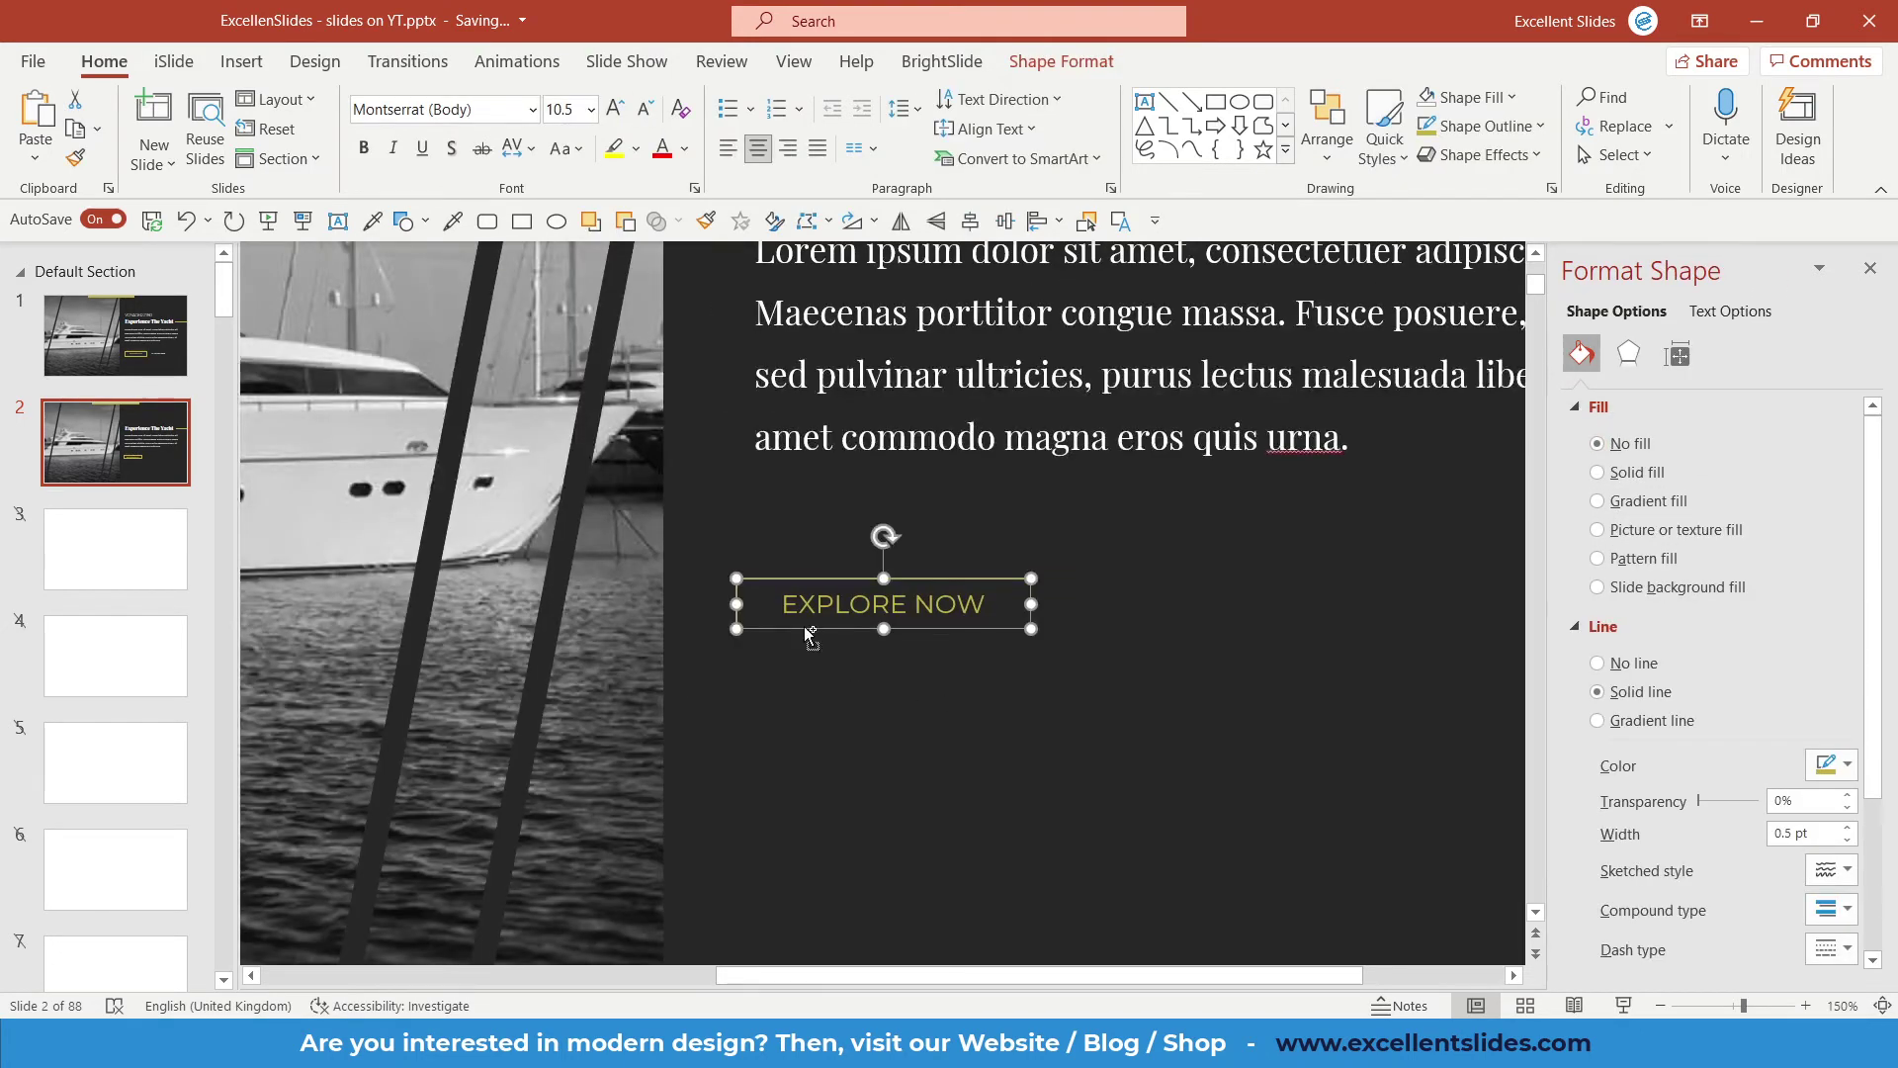
pyautogui.keyDown('ctrl'); pyautogui.scroll(-5, 814, 636); pyautogui.keyUp('ctrl')
pyautogui.moveTo(990, 617); pyautogui.dragTo(999, 541)
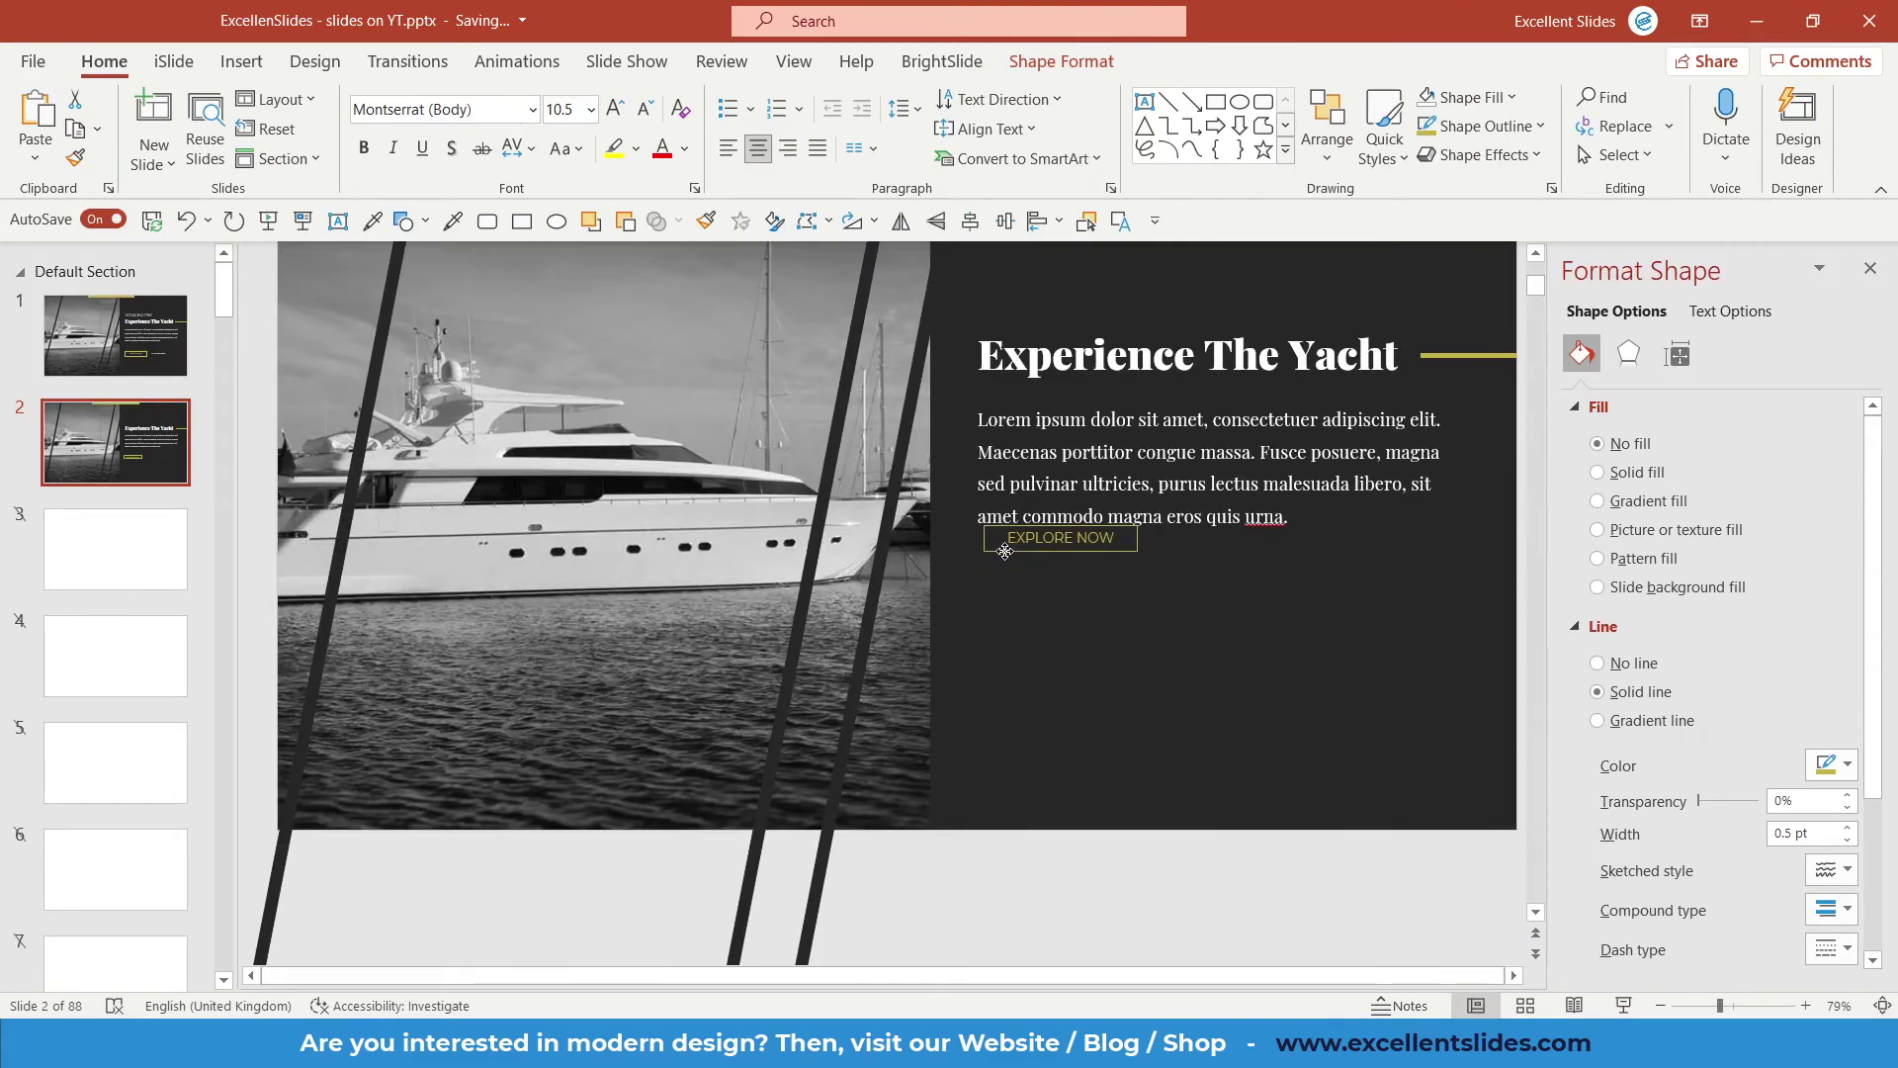
pyautogui.keyDown('ctrl'); pyautogui.scroll(10, 1004, 574); pyautogui.keyUp('ctrl')
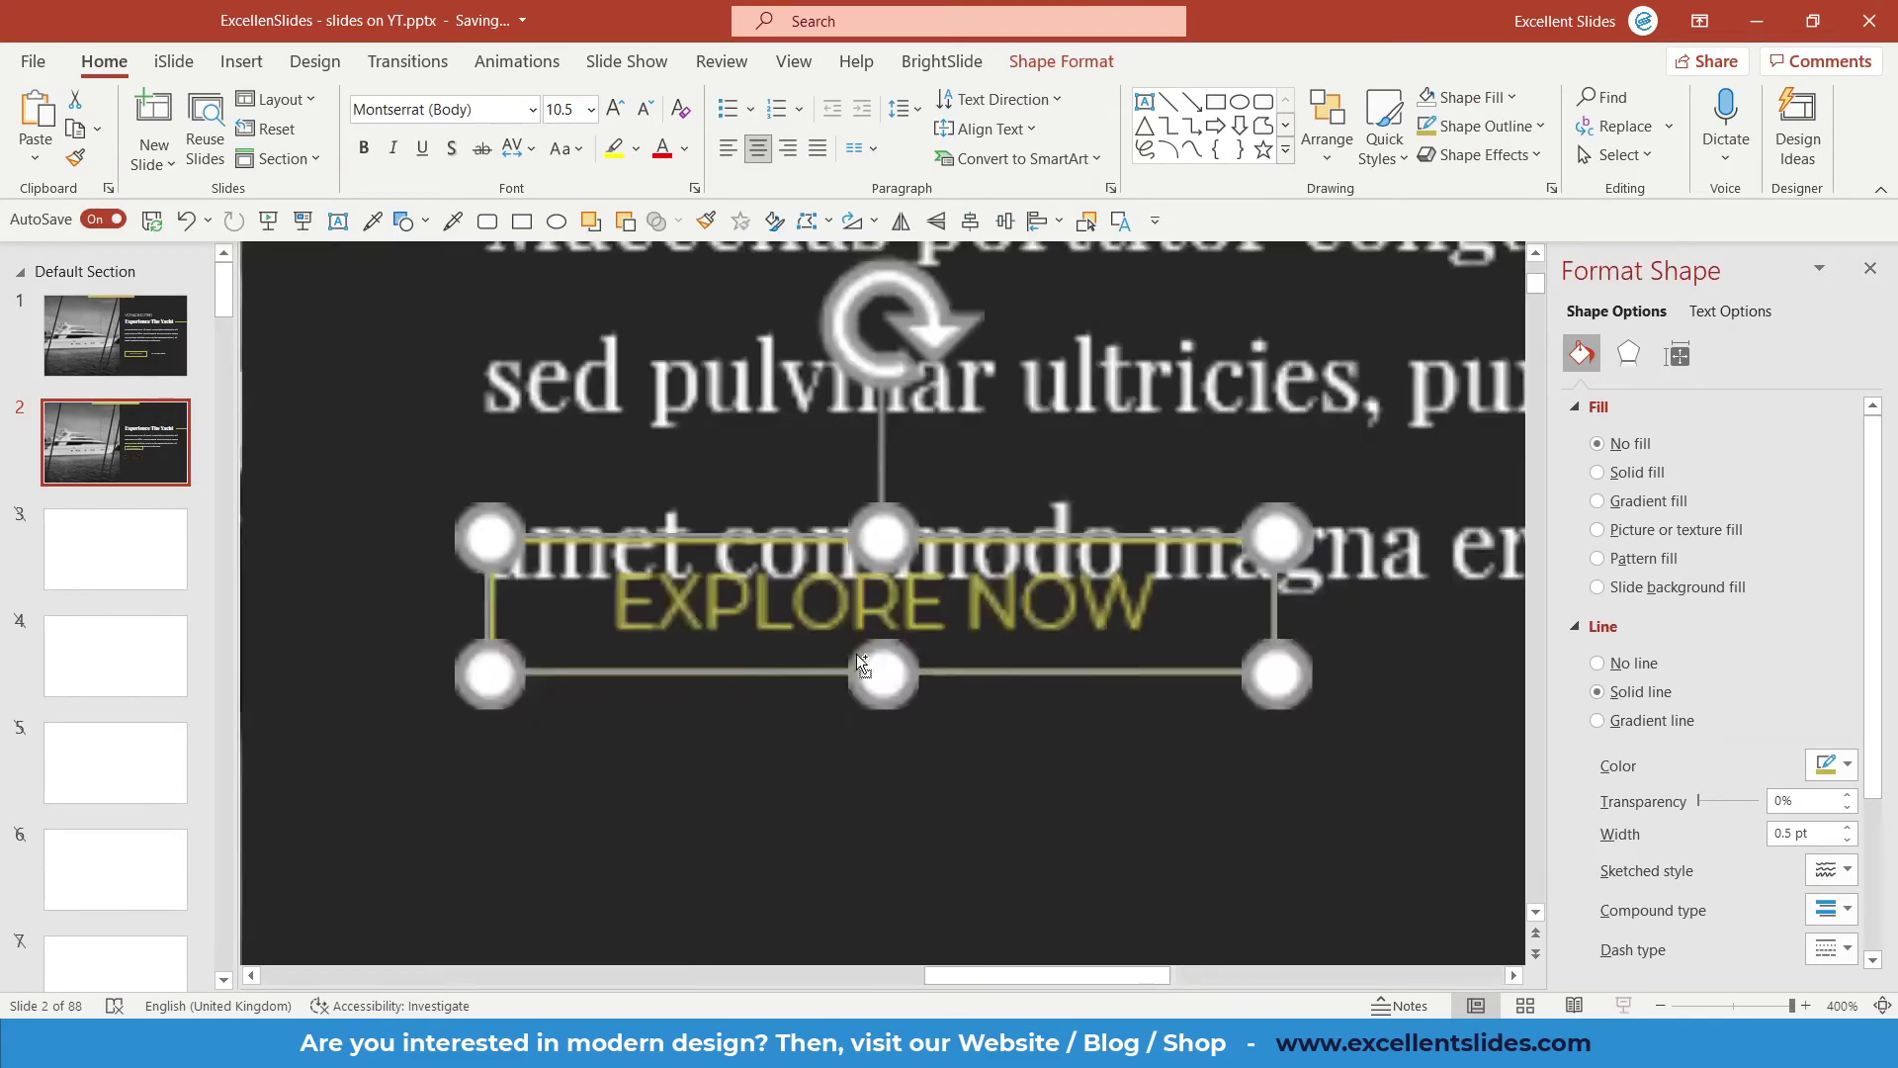
pyautogui.moveTo(750, 666); pyautogui.dragTo(731, 819)
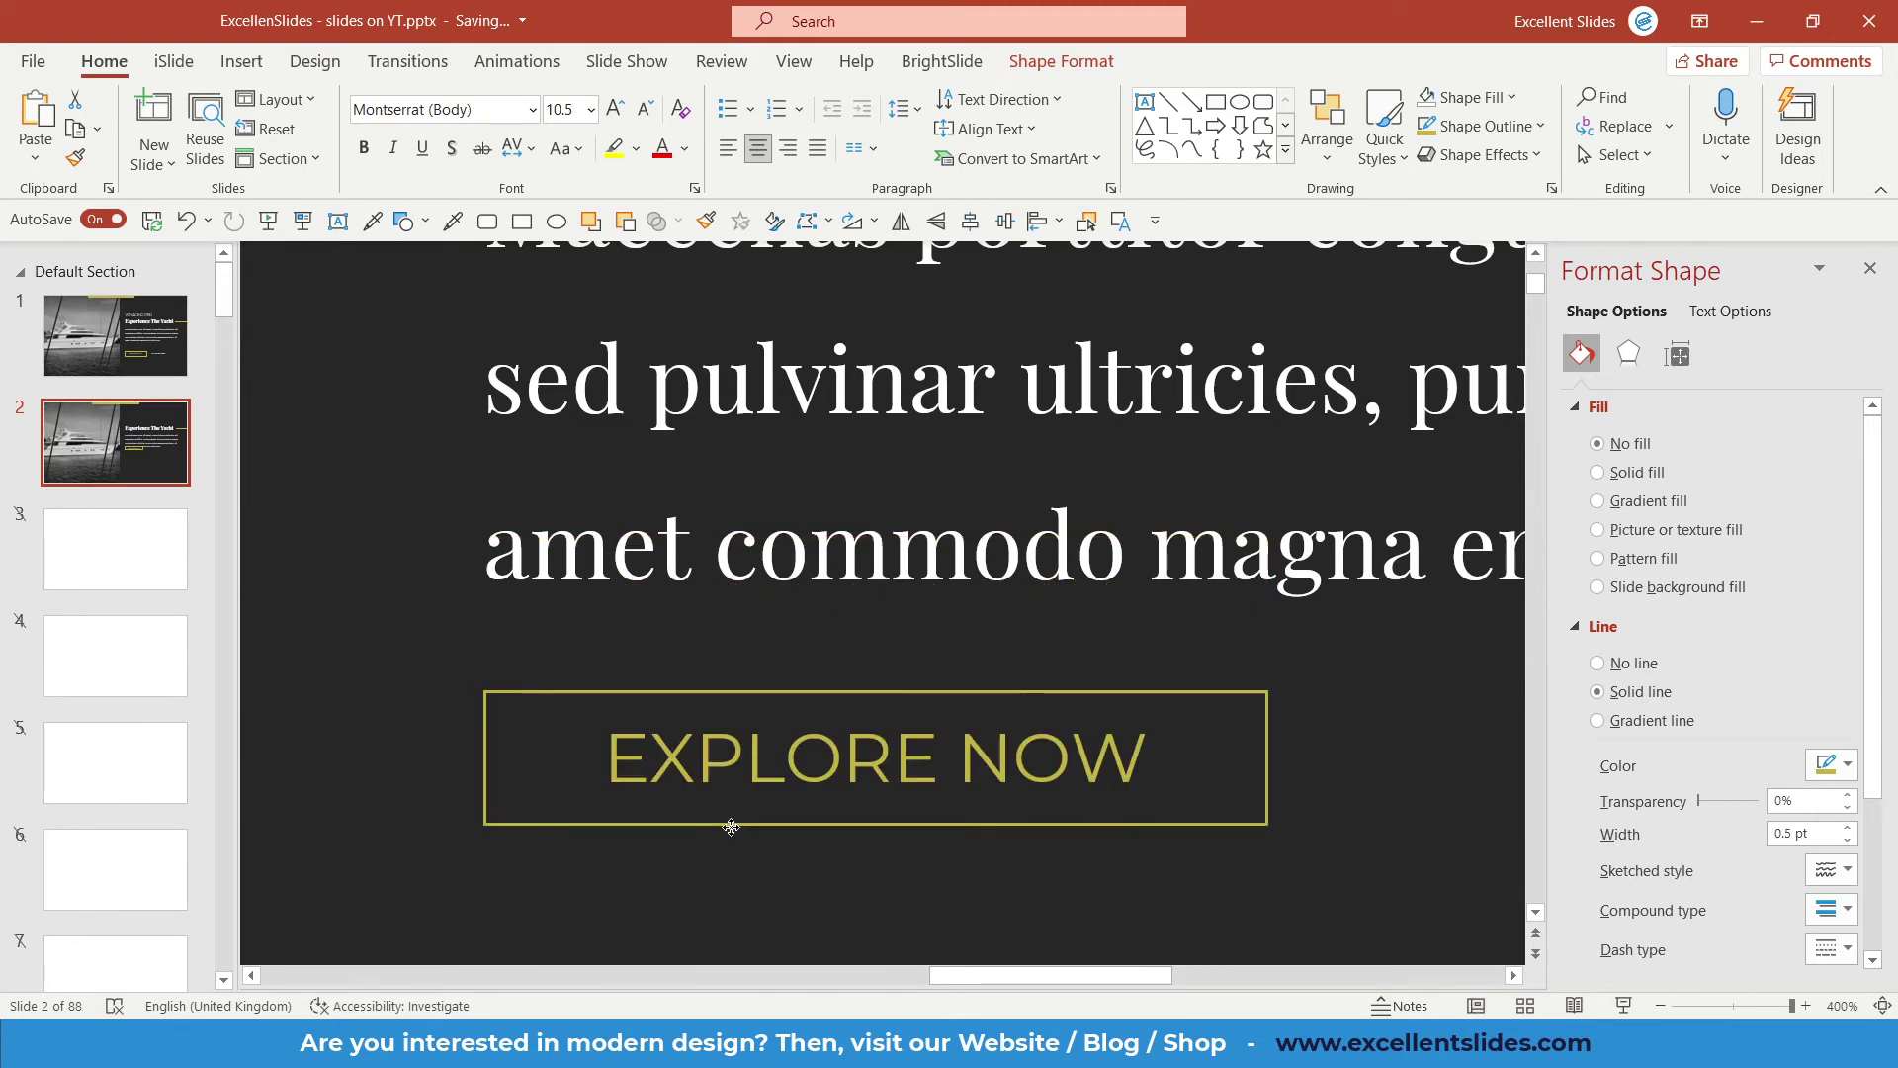
pyautogui.keyDown('ctrl'); pyautogui.scroll(-5, 994, 621); pyautogui.keyUp('ctrl')
pyautogui.moveTo(994, 621); pyautogui.dragTo(993, 686)
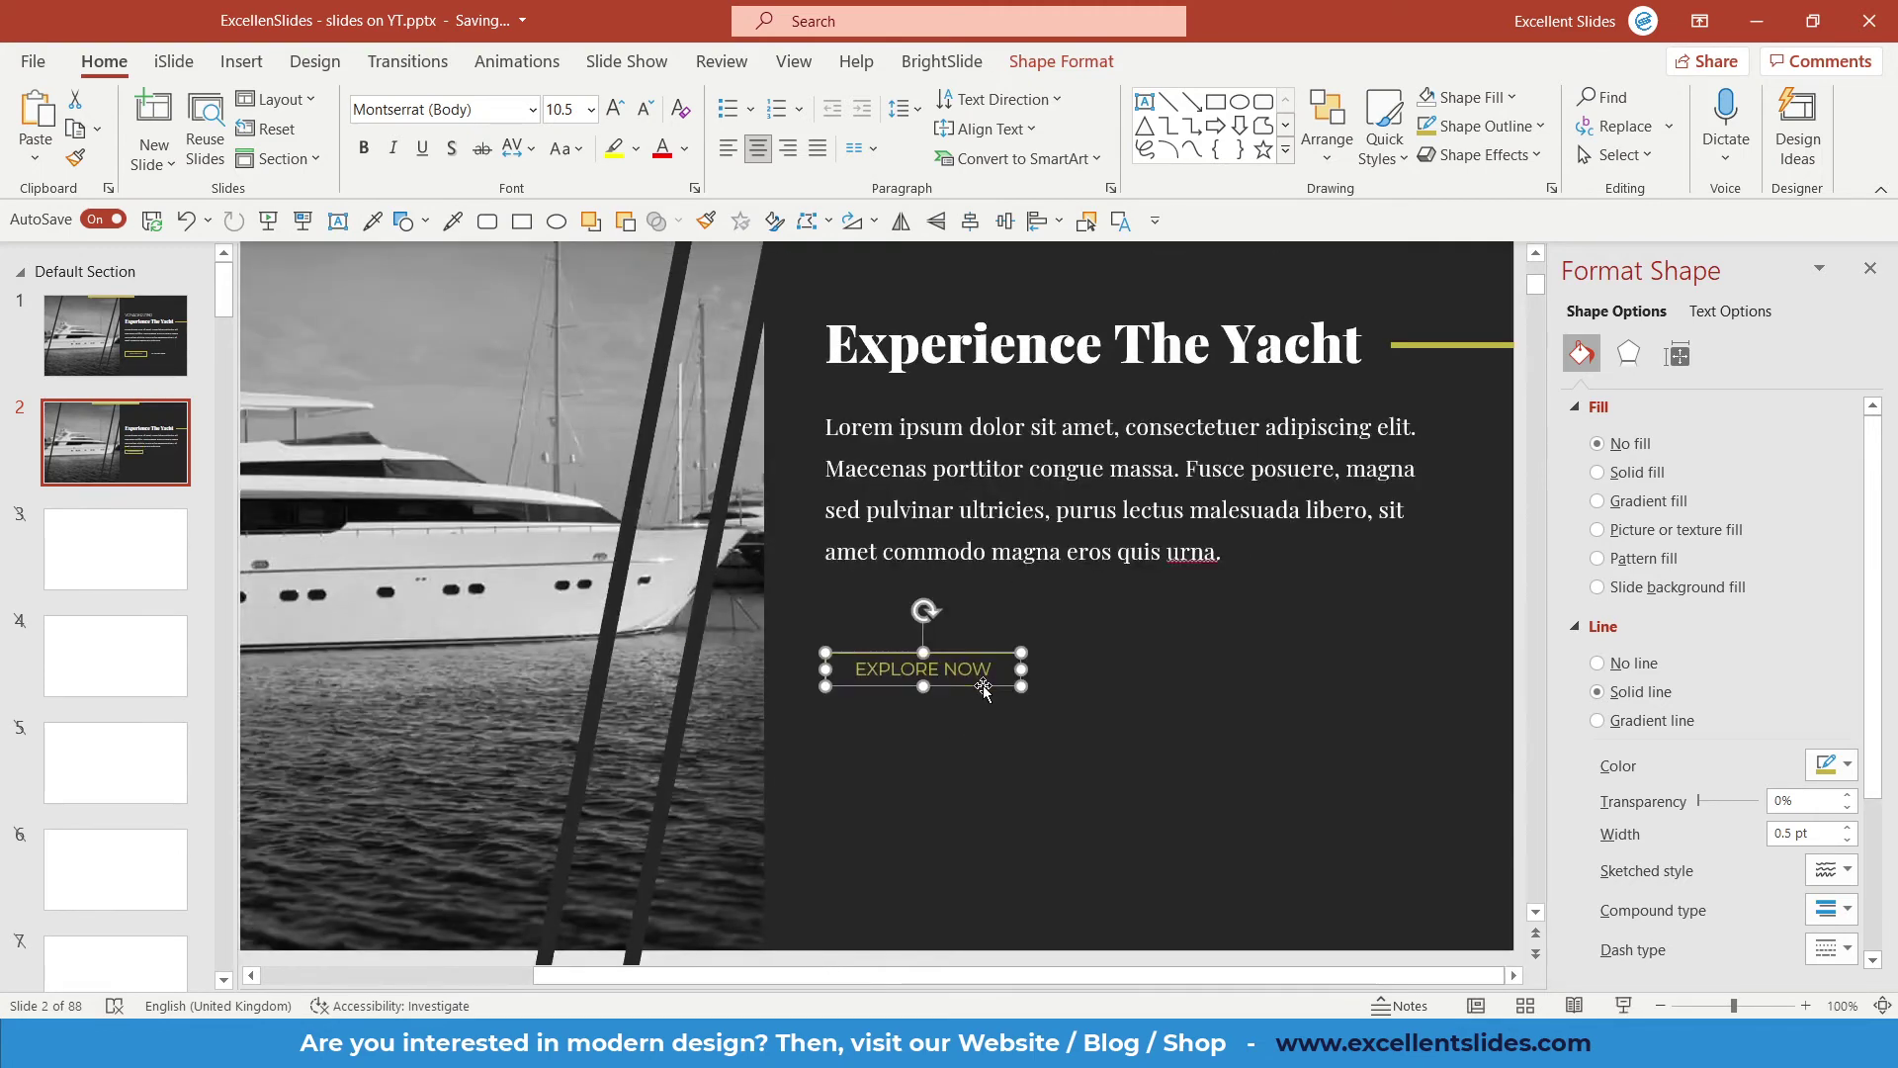
# Widen the EXPLORE NOW button rectangle.
pyautogui.keyDown('ctrl'); pyautogui.scroll(5, 1008, 697); pyautogui.keyUp('ctrl')
pyautogui.moveTo(1261, 695); pyautogui.dragTo(1308, 702)
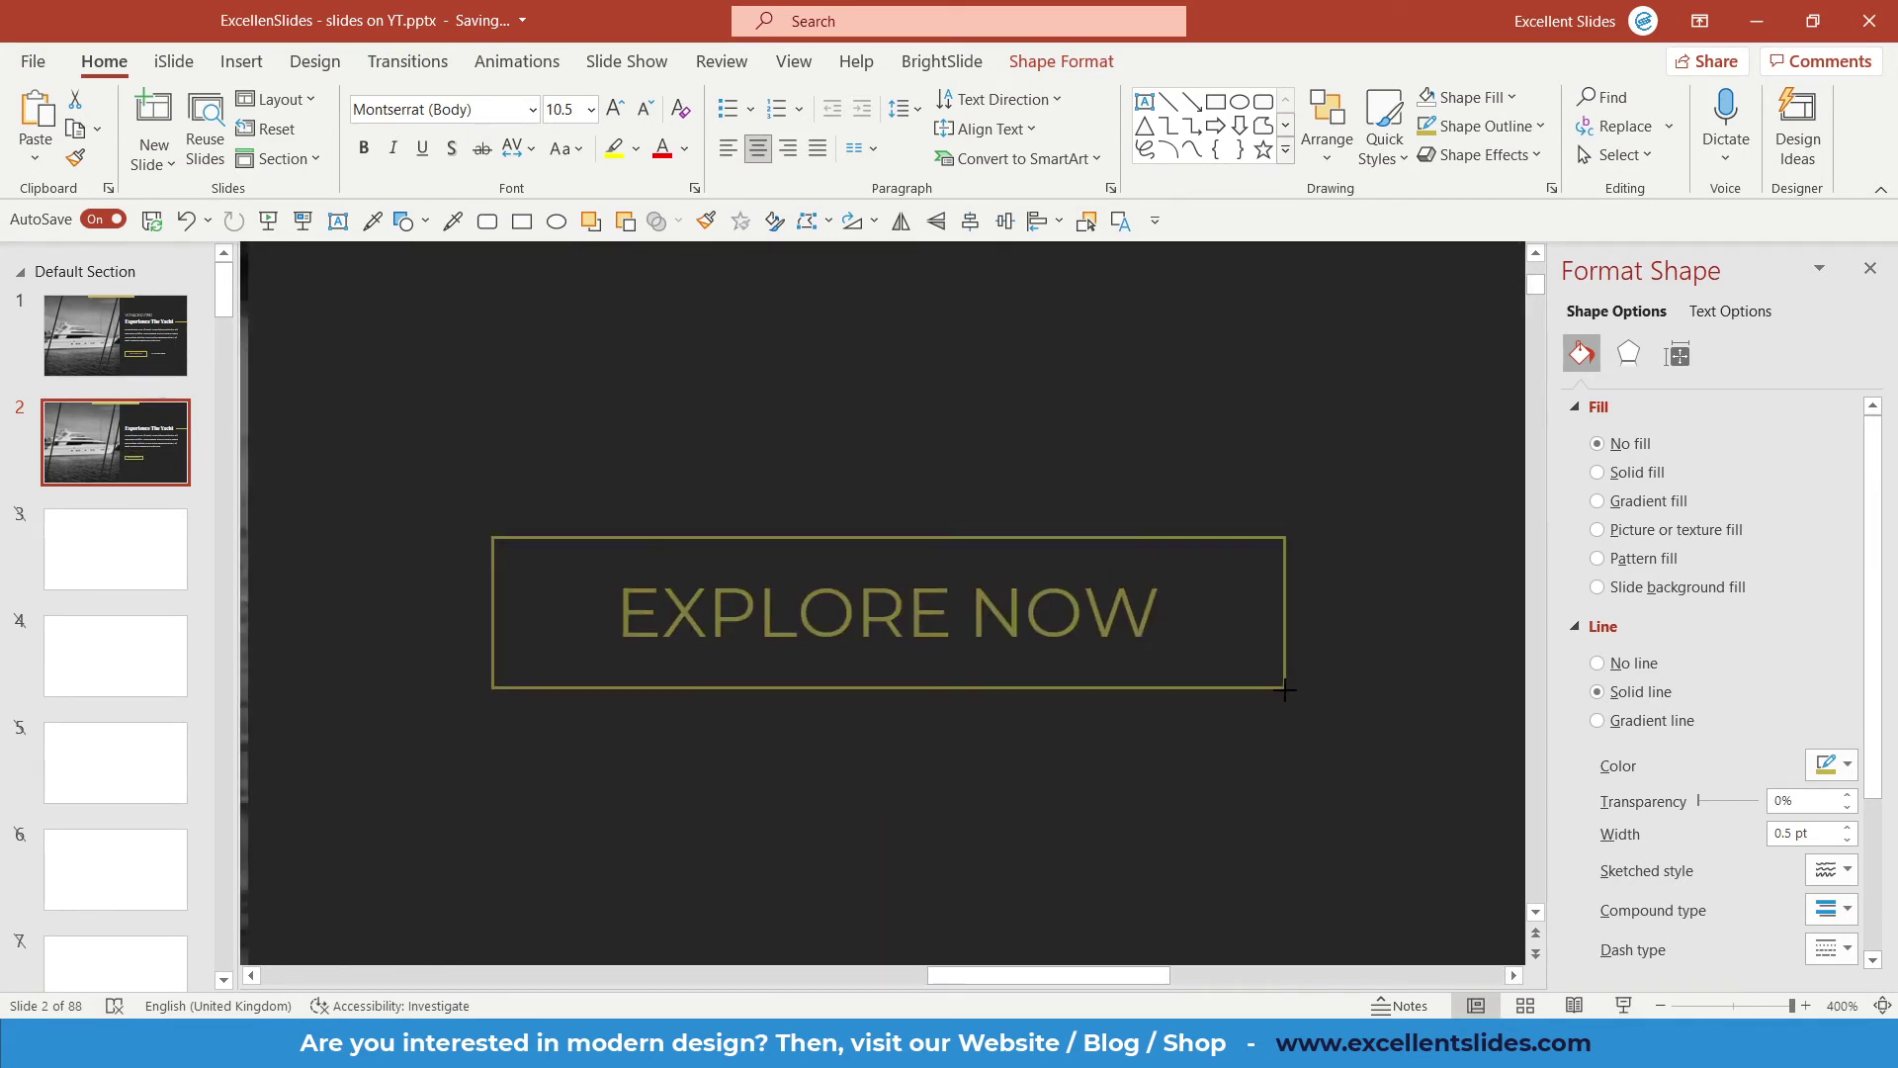
pyautogui.moveTo(1346, 705)
pyautogui.mouseDown()
pyautogui.moveTo(1444, 709)
pyautogui.moveTo(1398, 704)
pyautogui.mouseUp()
pyautogui.keyDown('ctrl'); pyautogui.scroll(-5, 1229, 771); pyautogui.keyUp('ctrl')
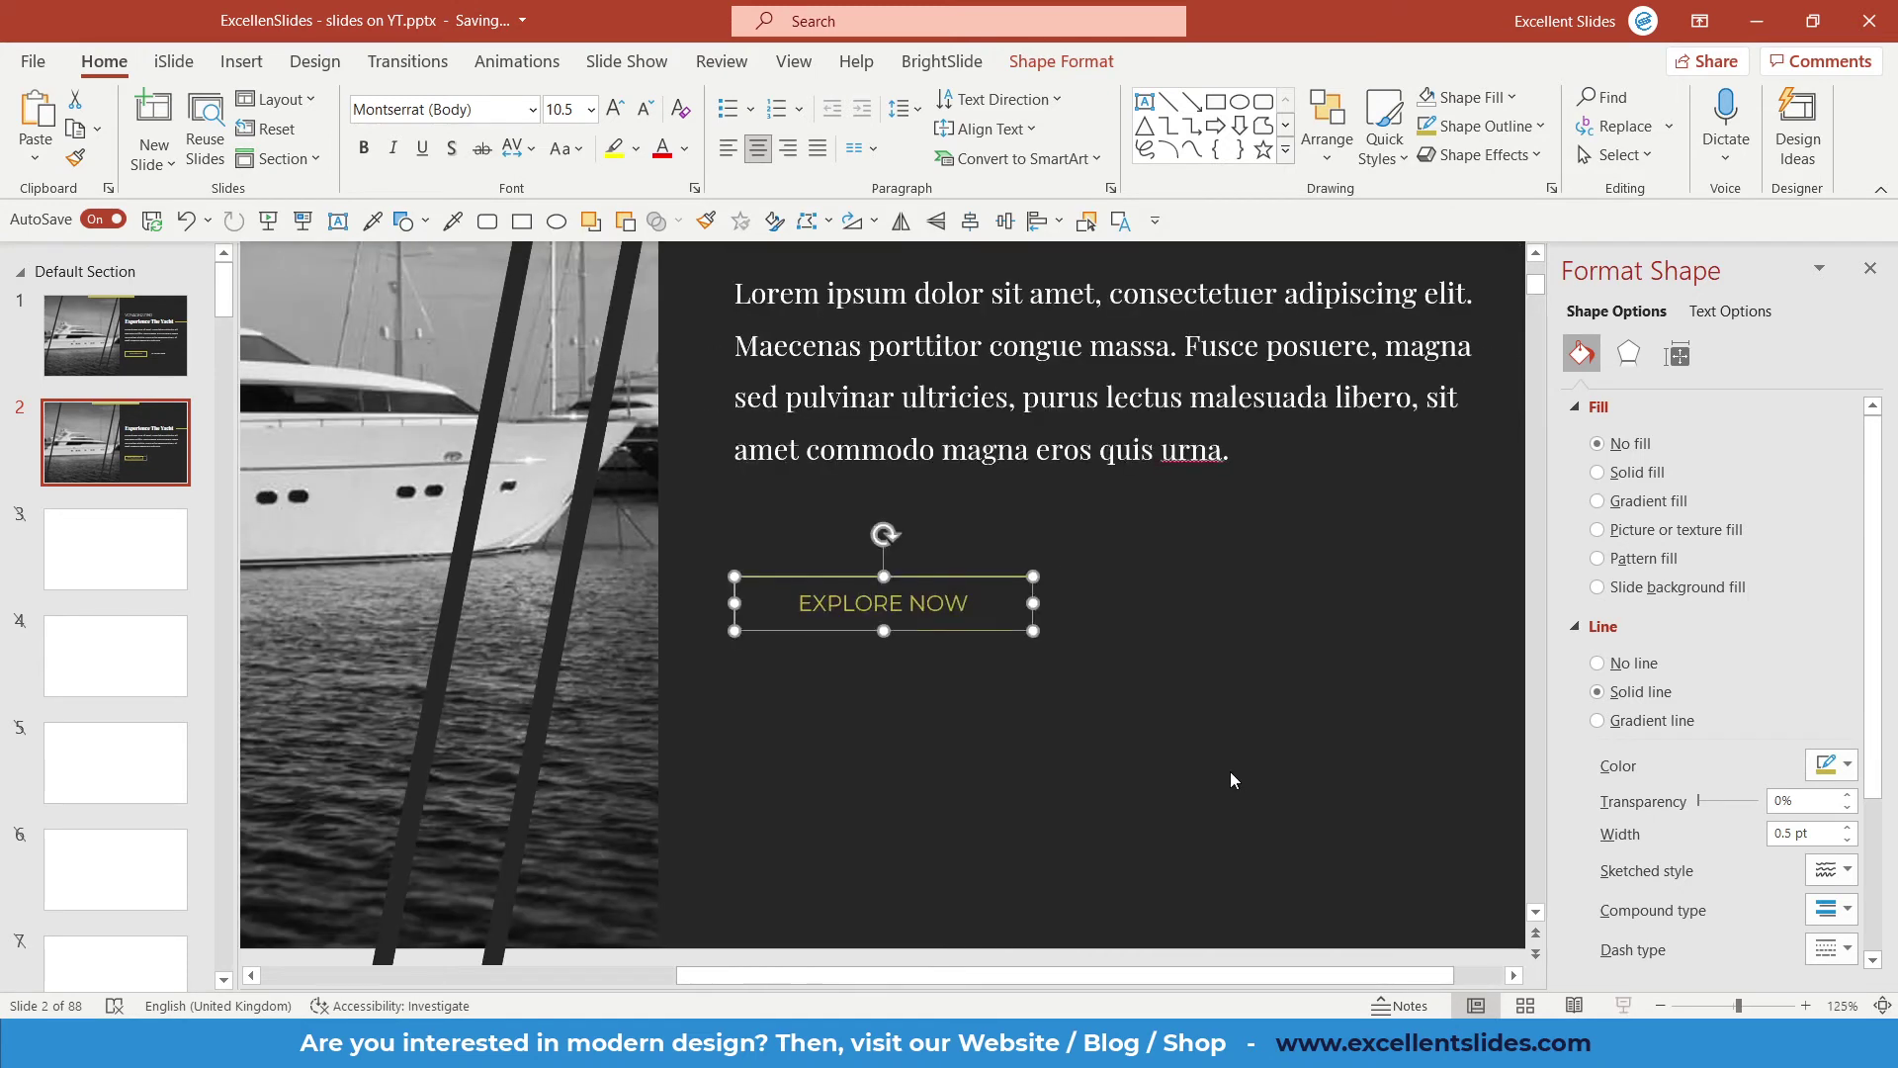
# Add a text box reading 'or contact sales' to the right of EXPLORE NOW.
pyautogui.click(917, 697)
pyautogui.keyDown('ctrl'); pyautogui.scroll(-3, 1076, 729); pyautogui.keyUp('ctrl')
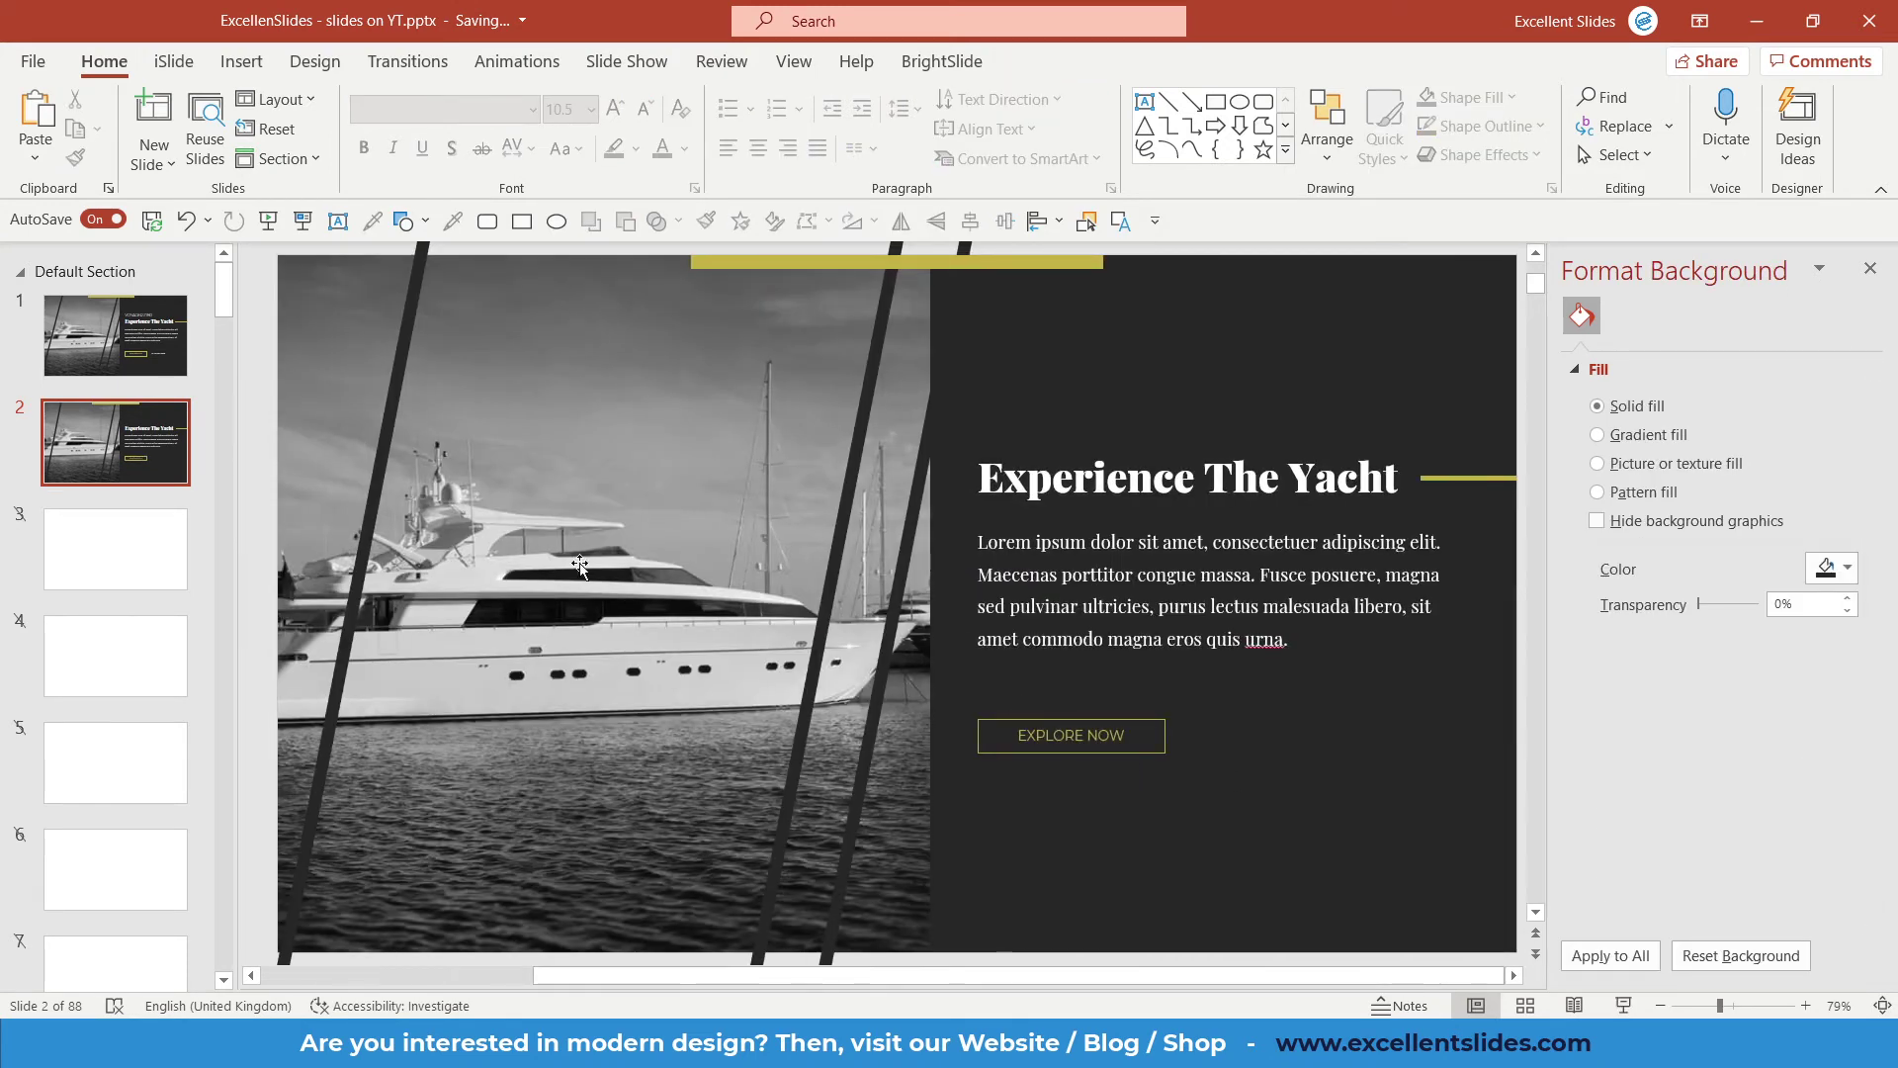
pyautogui.click(342, 223)
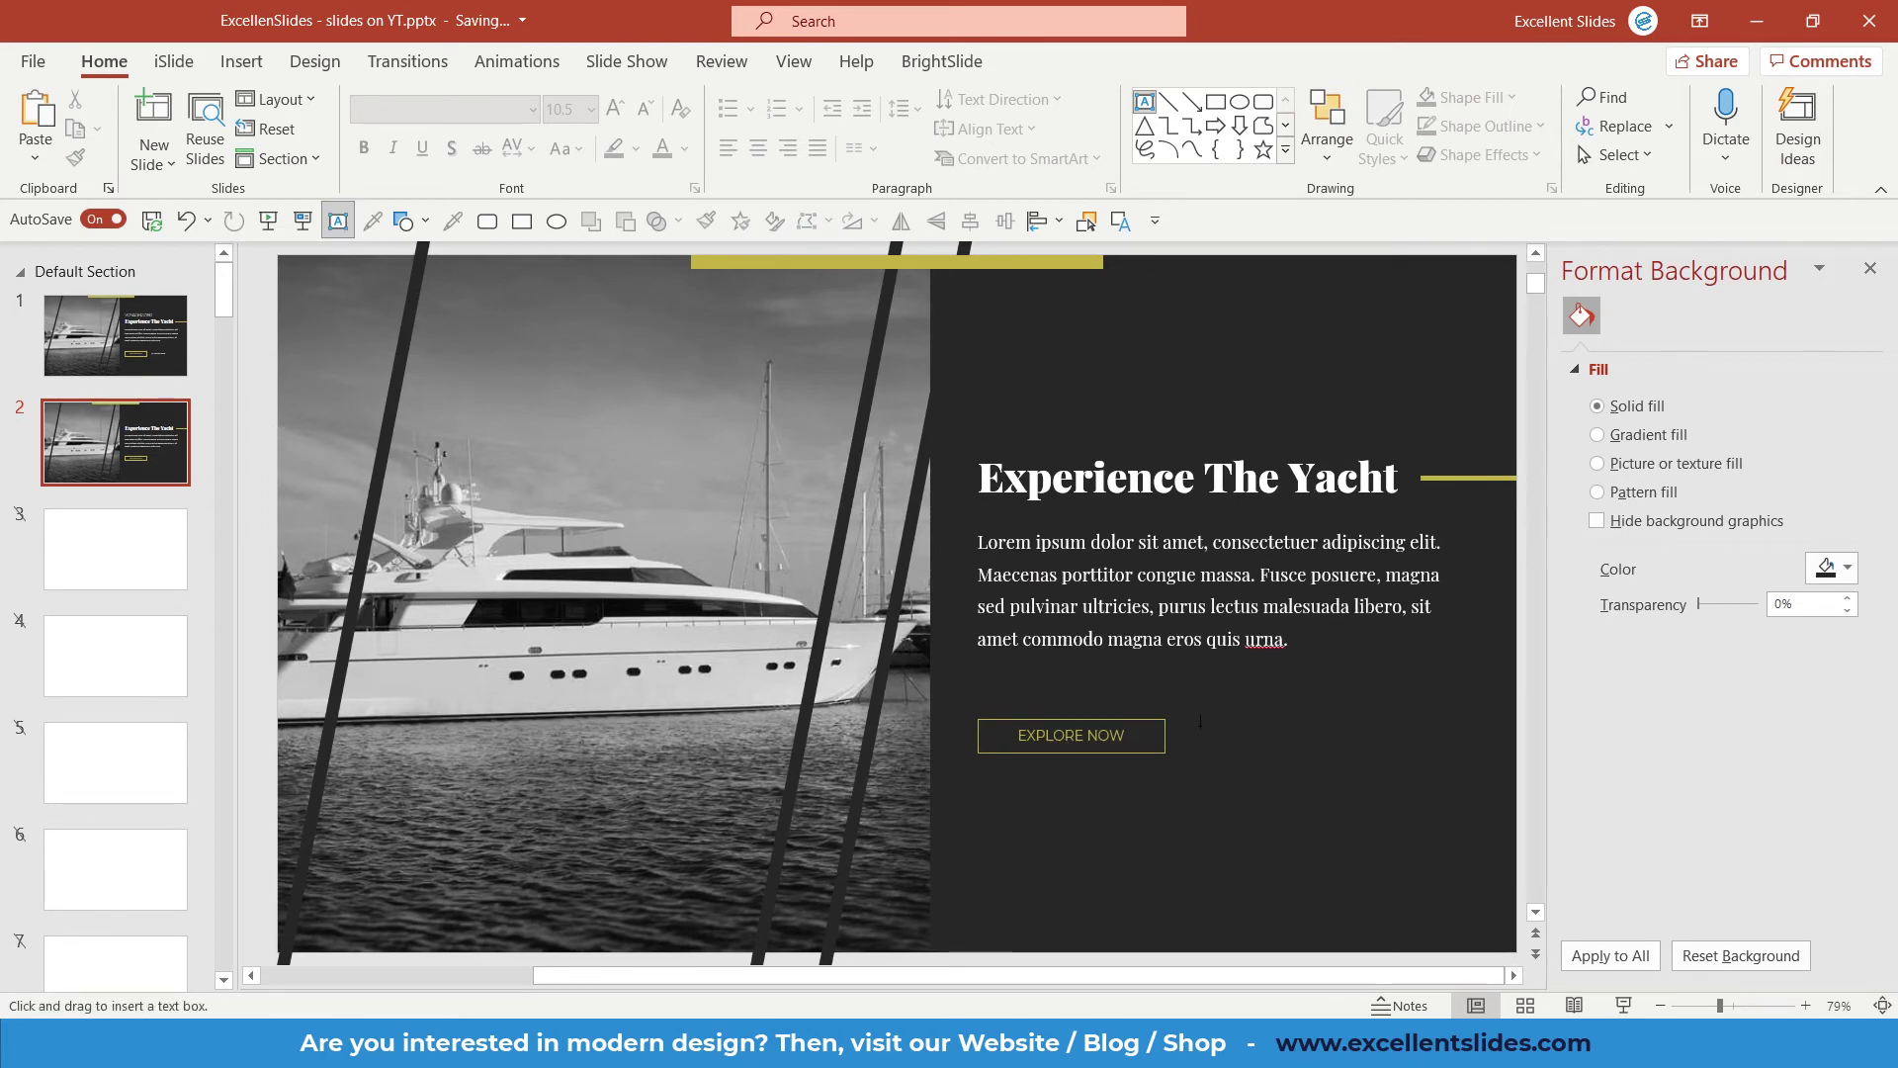
pyautogui.click(1247, 757)
pyautogui.keyDown('ctrl'); pyautogui.scroll(2, 1268, 763); pyautogui.keyUp('ctrl')
pyautogui.keyDown('ctrl'); pyautogui.scroll(2, 1267, 769); pyautogui.keyUp('ctrl')
pyautogui.keyDown('ctrl'); pyautogui.scroll(1, 1268, 770); pyautogui.keyUp('ctrl')
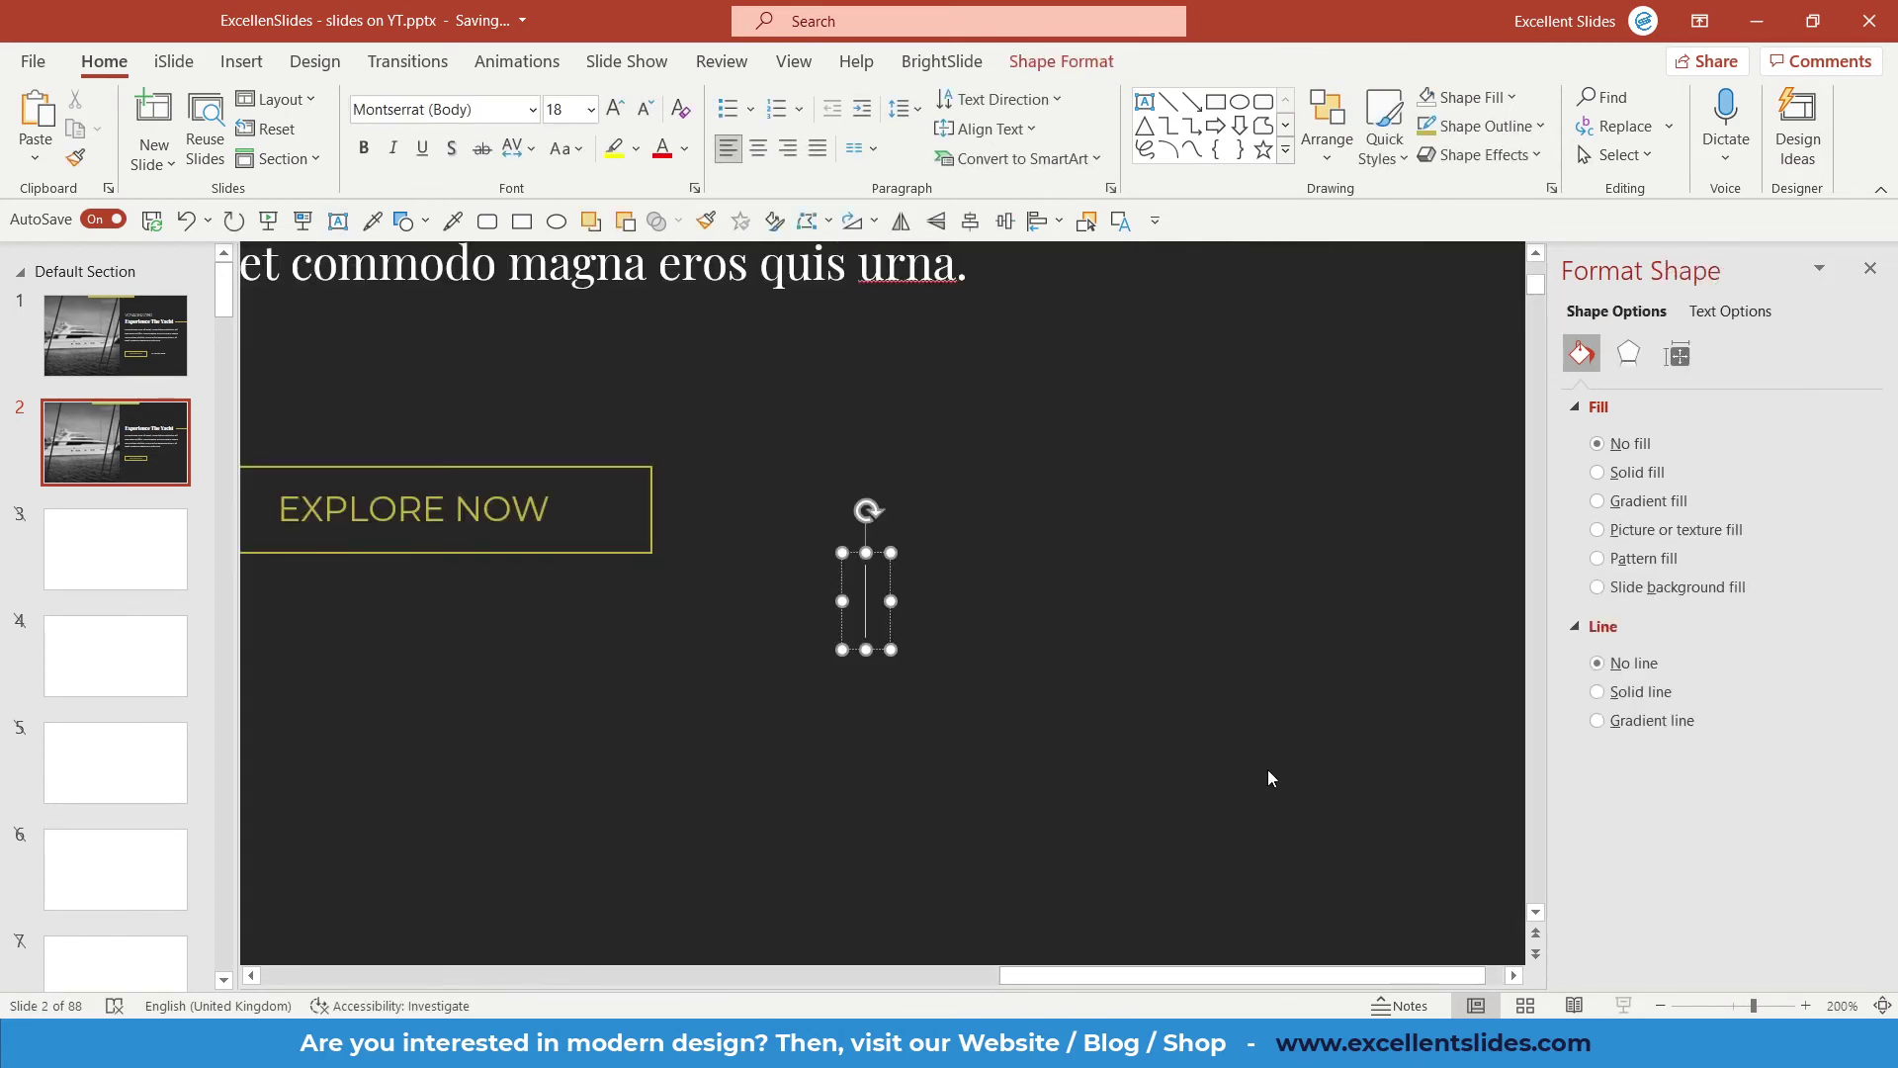
pyautogui.write('Or contact ')
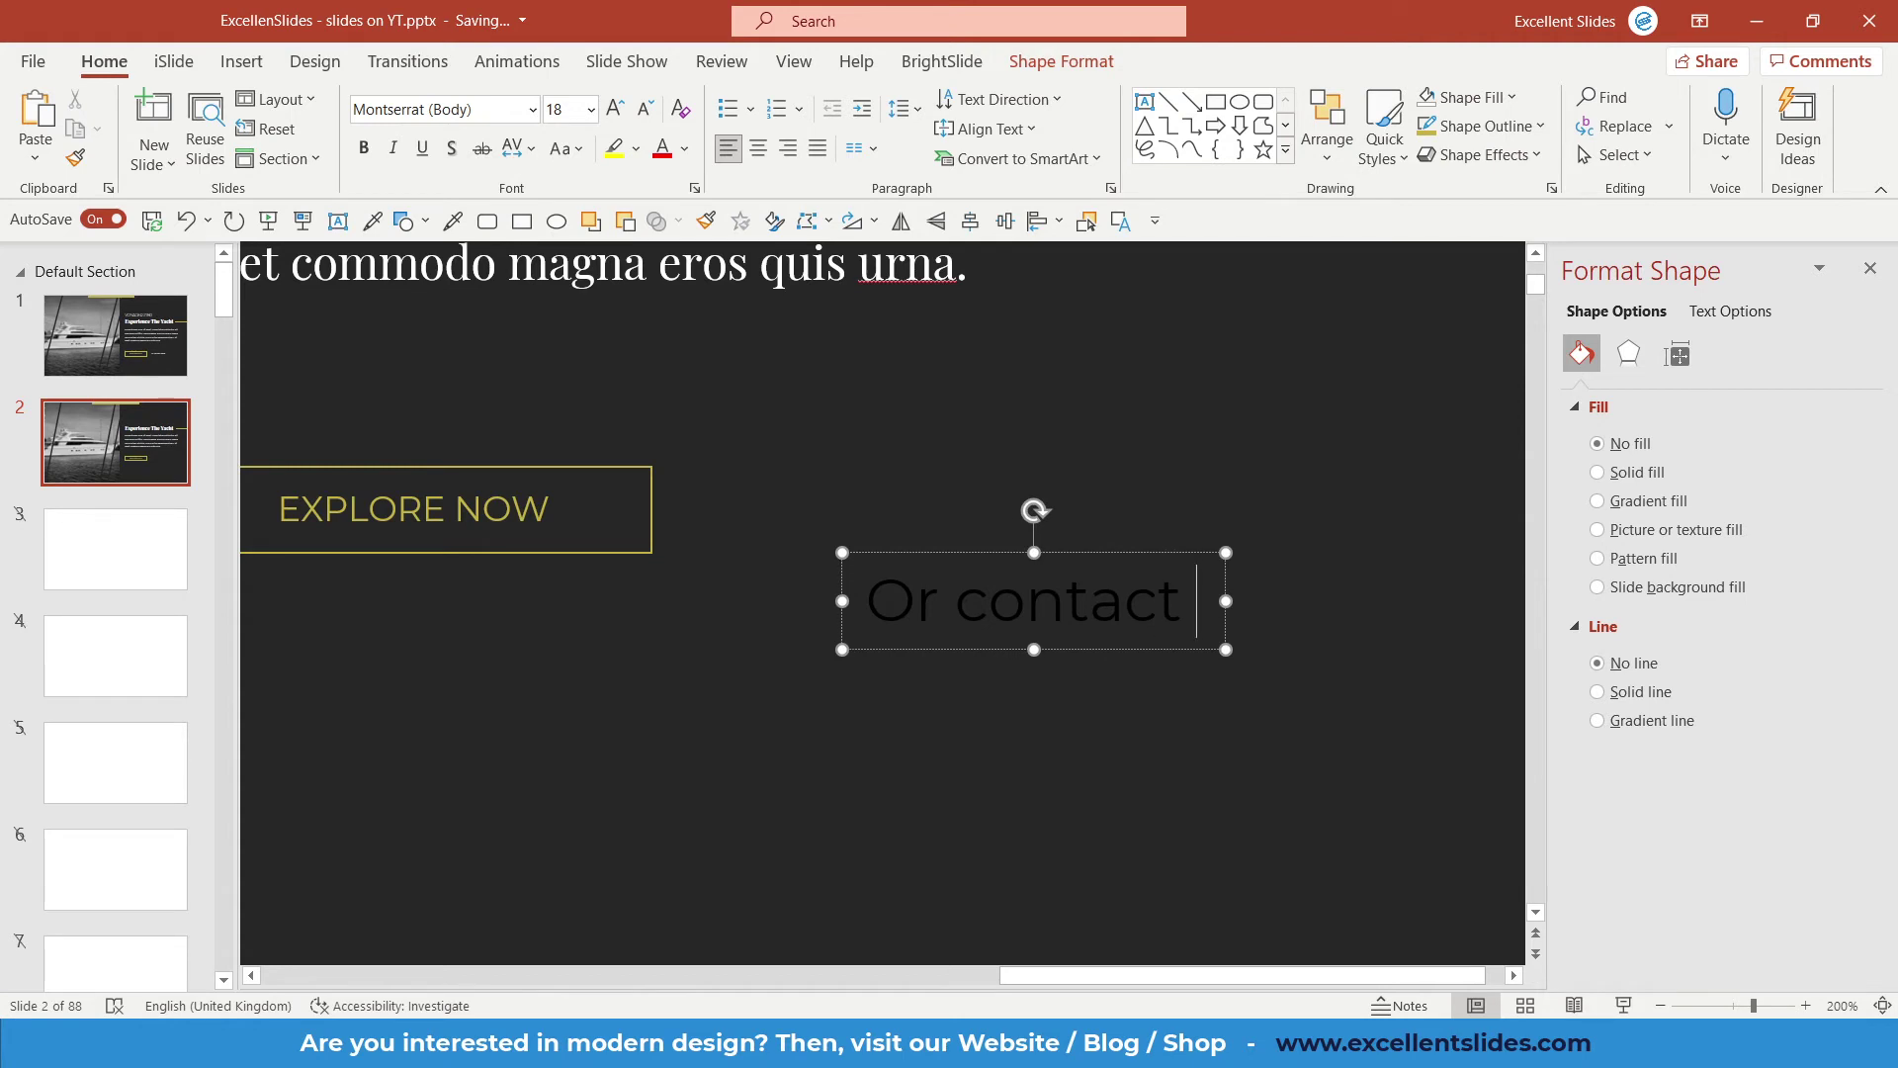
pyautogui.write('sales')
pyautogui.press('Left')
pyautogui.press('Left')
pyautogui.press('Left')
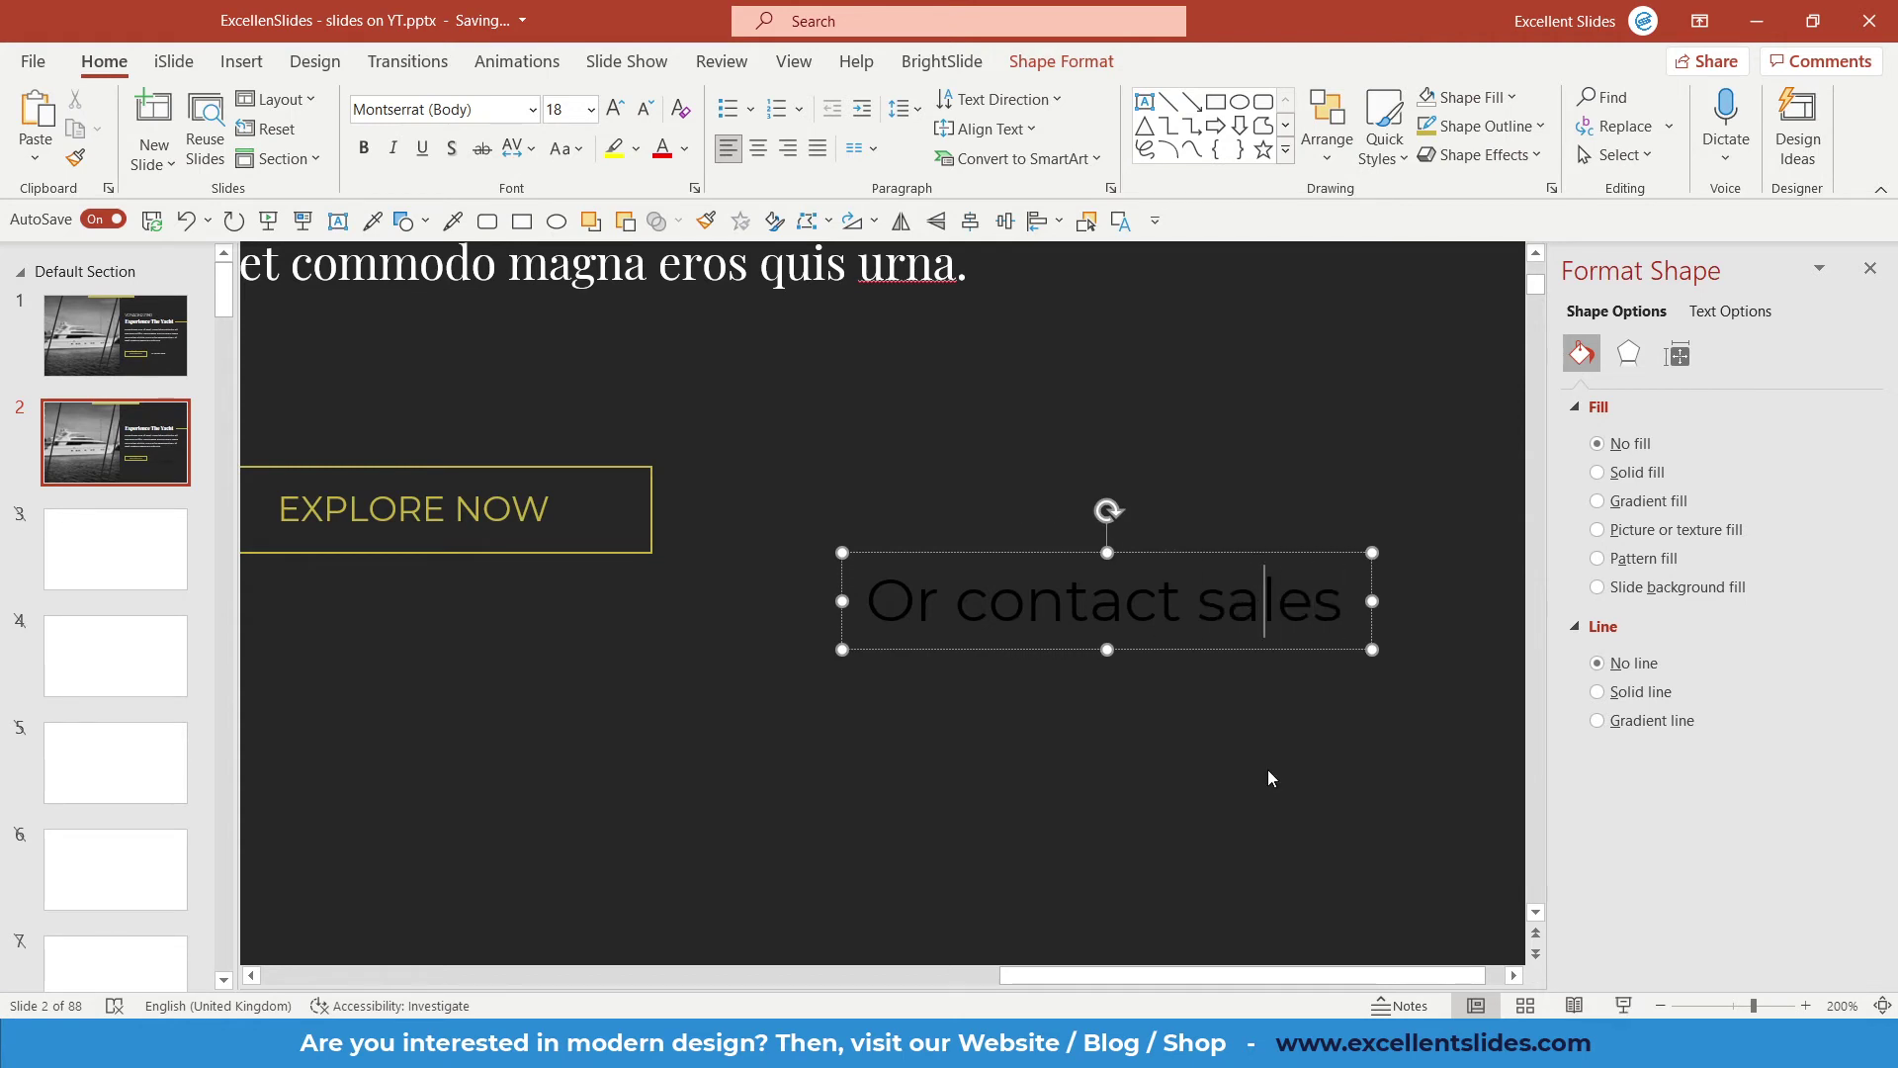
pyautogui.press('Left')
pyautogui.press('Left')
pyautogui.press('Left')
pyautogui.press('Left')
pyautogui.press('Delete')
pyautogui.write('o')
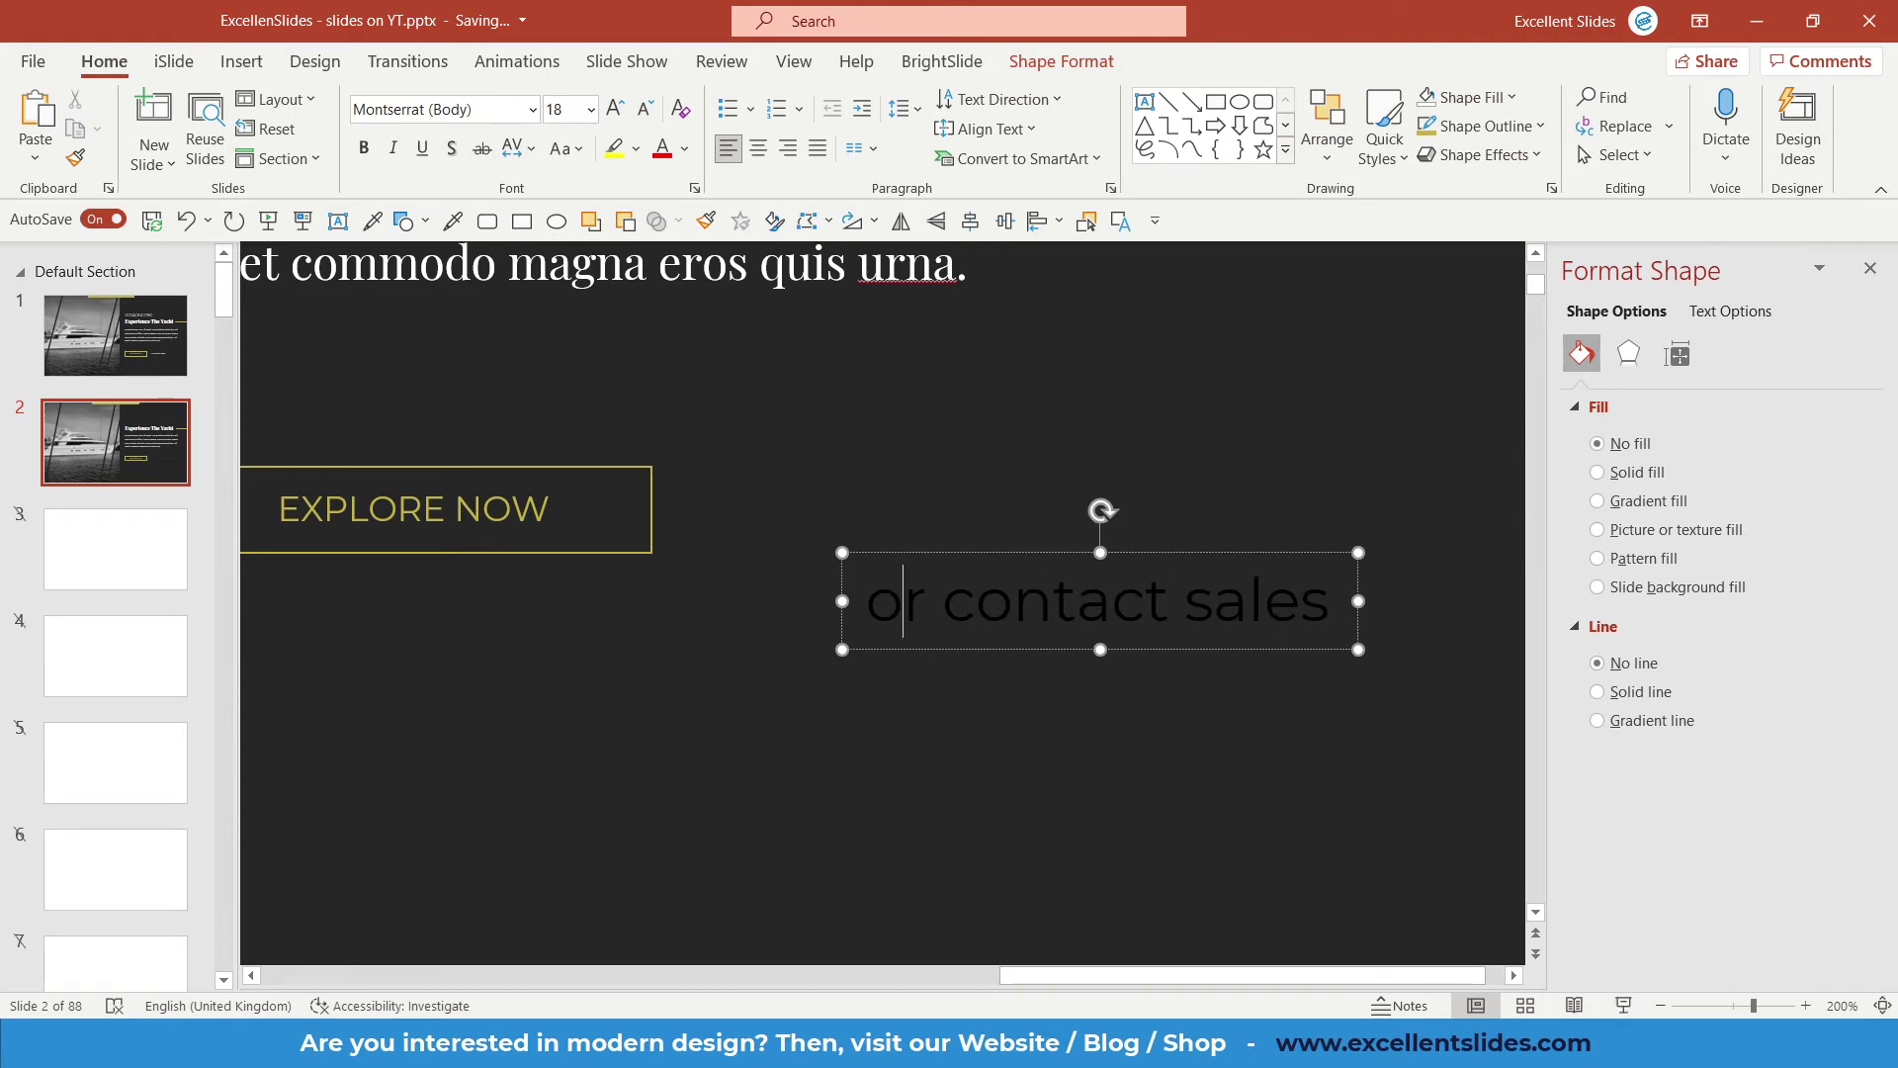
# Make the 'or contact sales' text gold at 12 pt.
pyautogui.hotkey('ctrl', 'a')
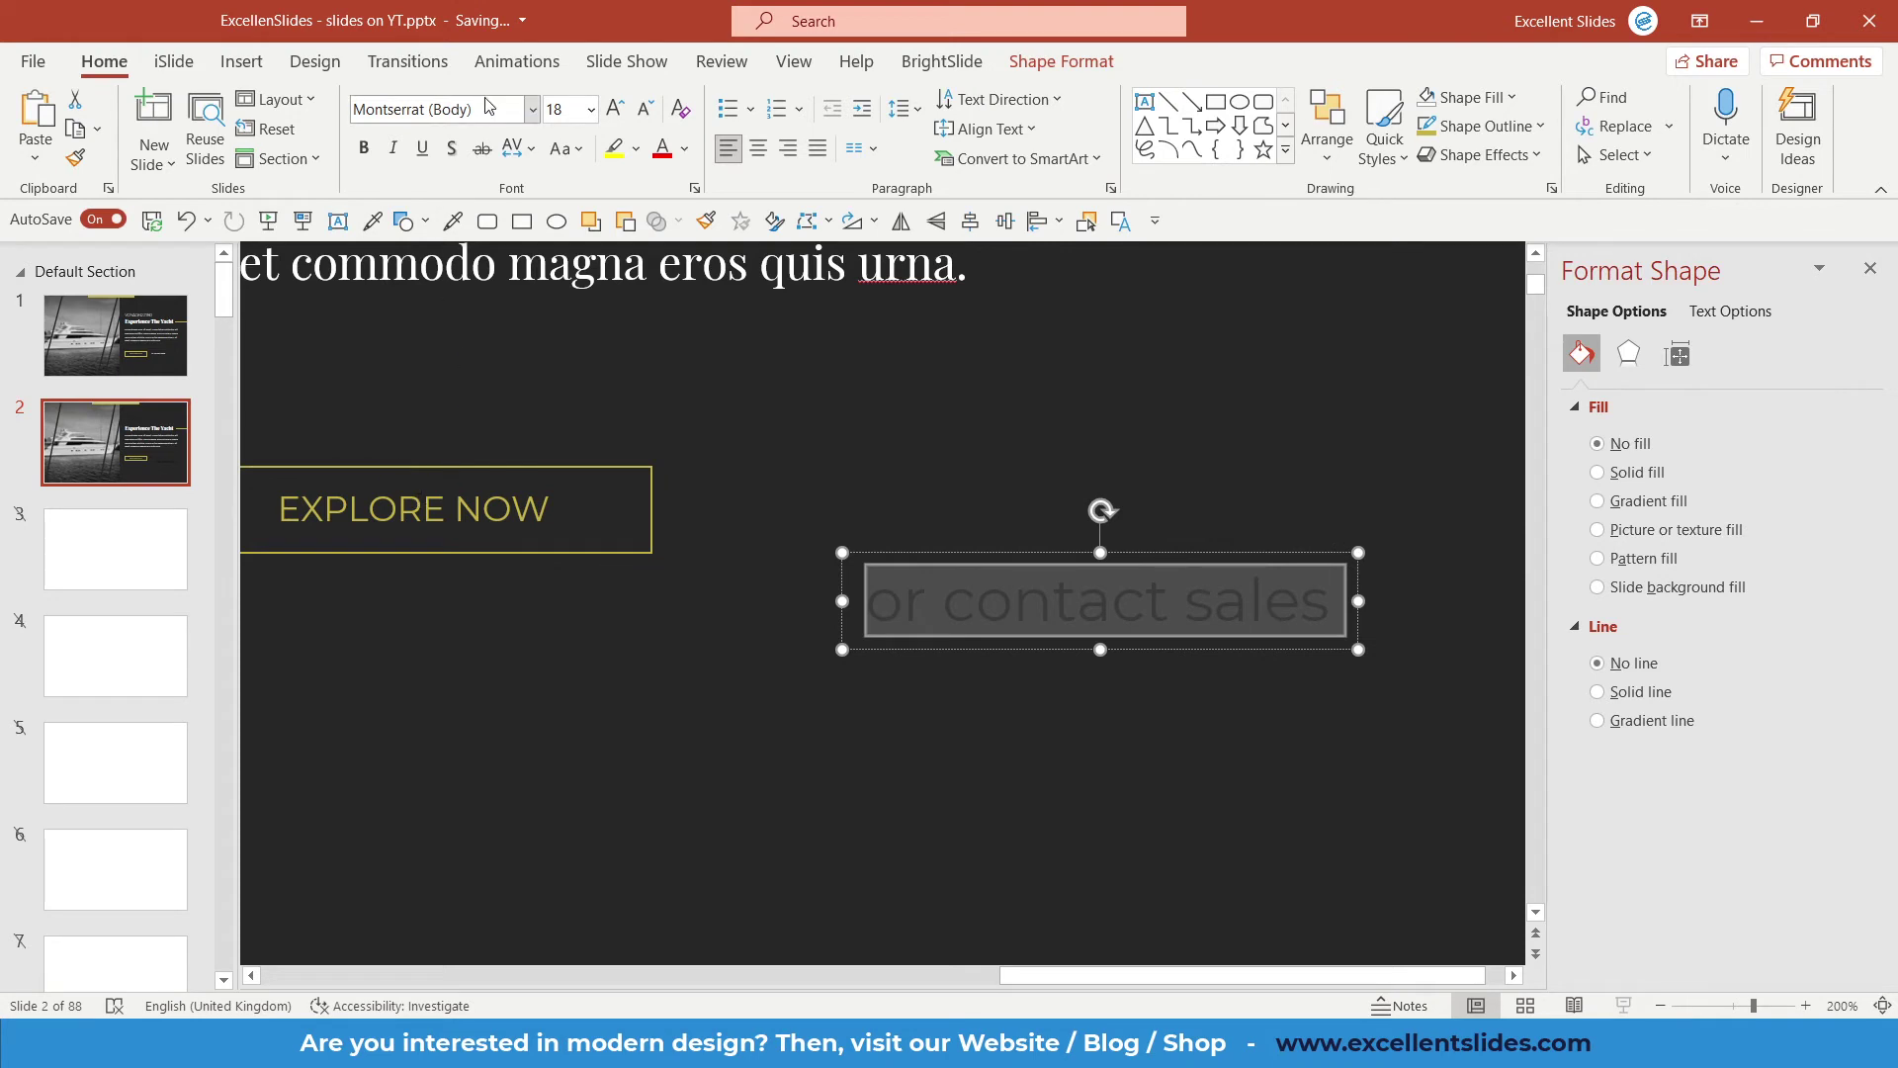
pyautogui.click(686, 149)
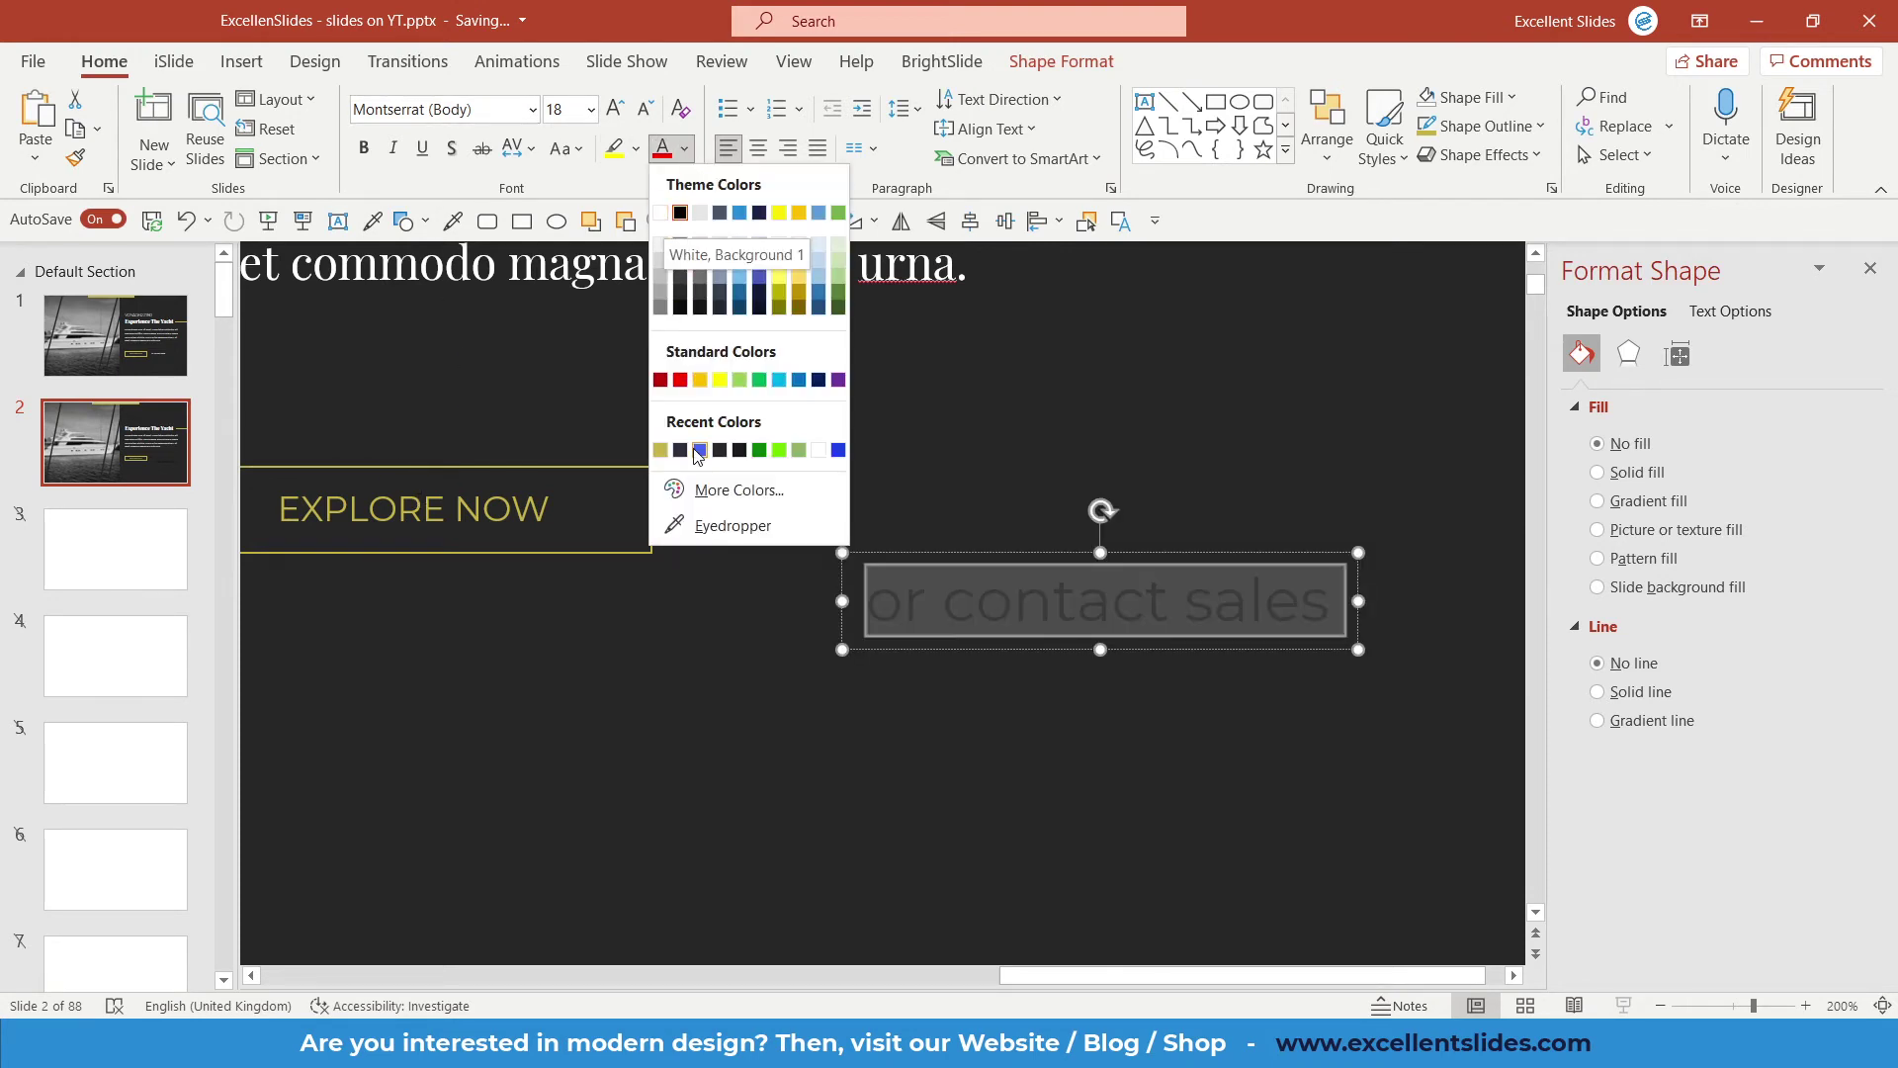
pyautogui.click(660, 450)
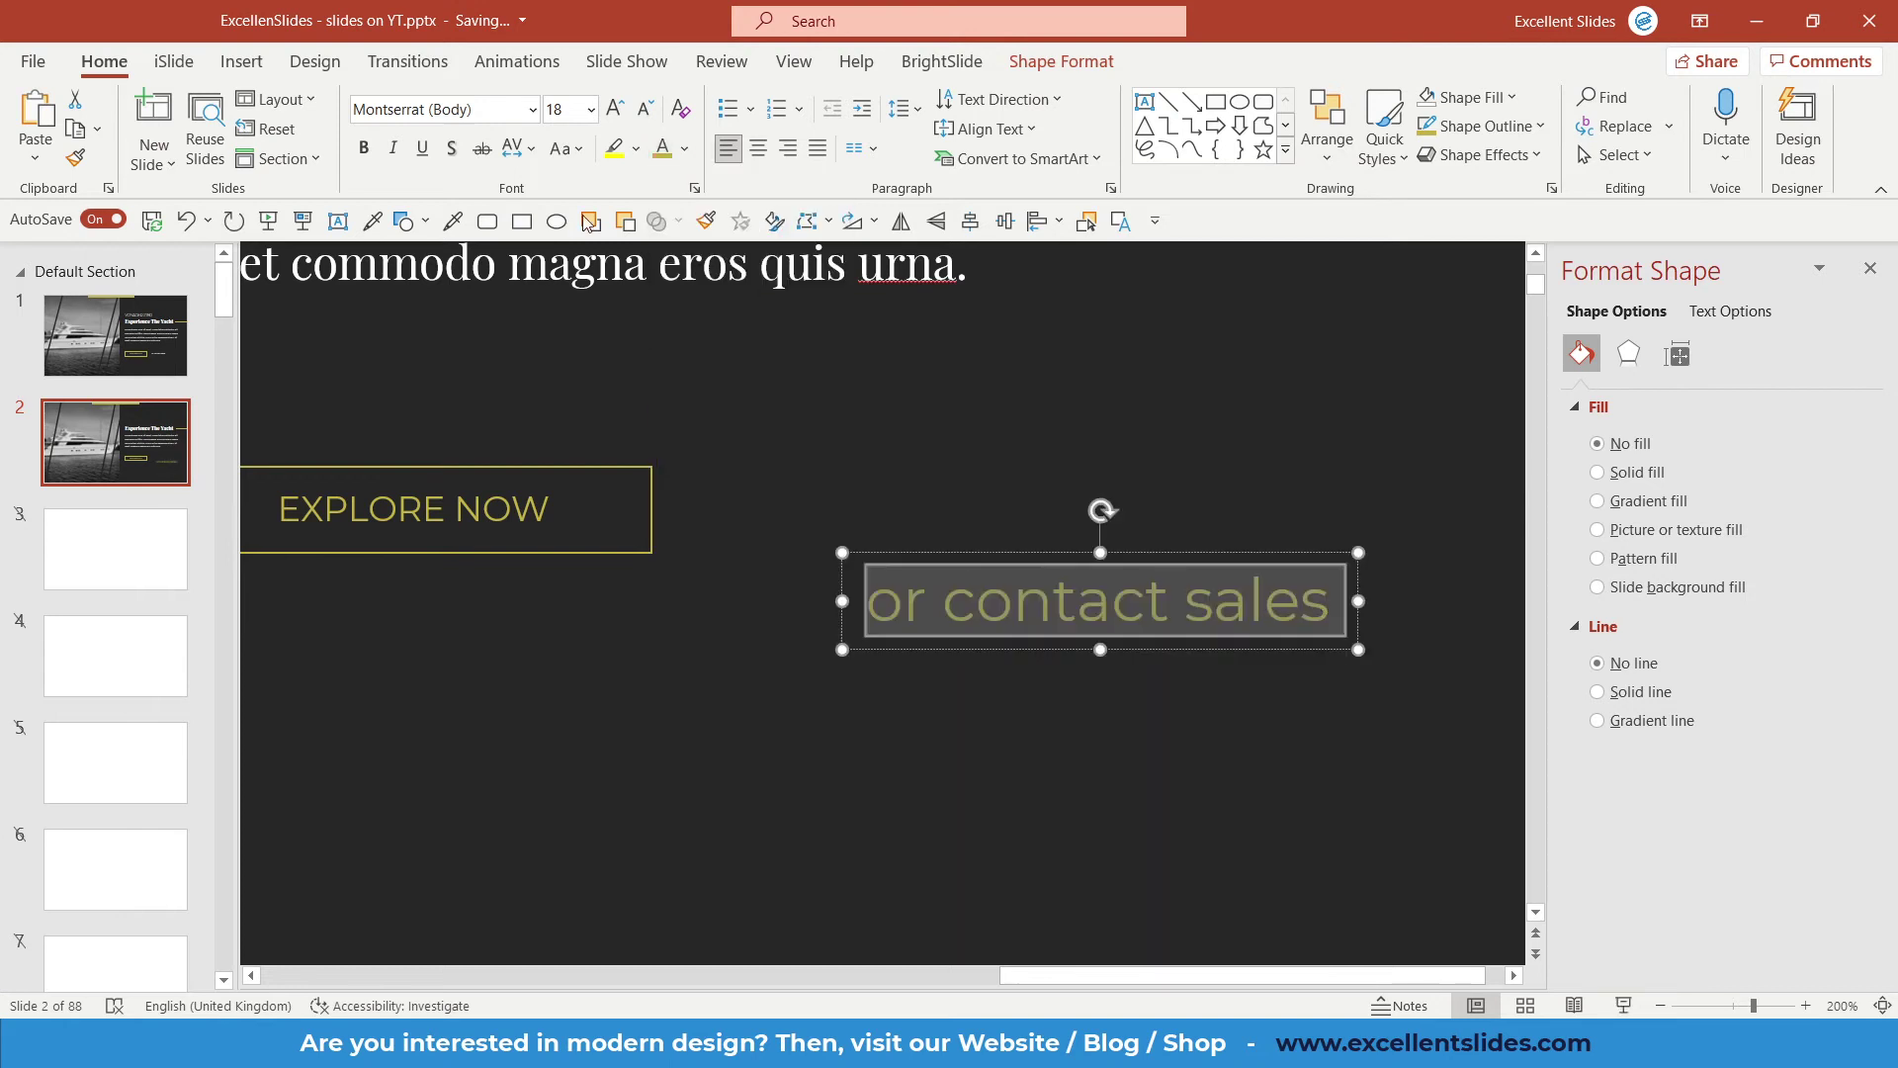
pyautogui.click(569, 110)
pyautogui.write('12')
pyautogui.press('Return')
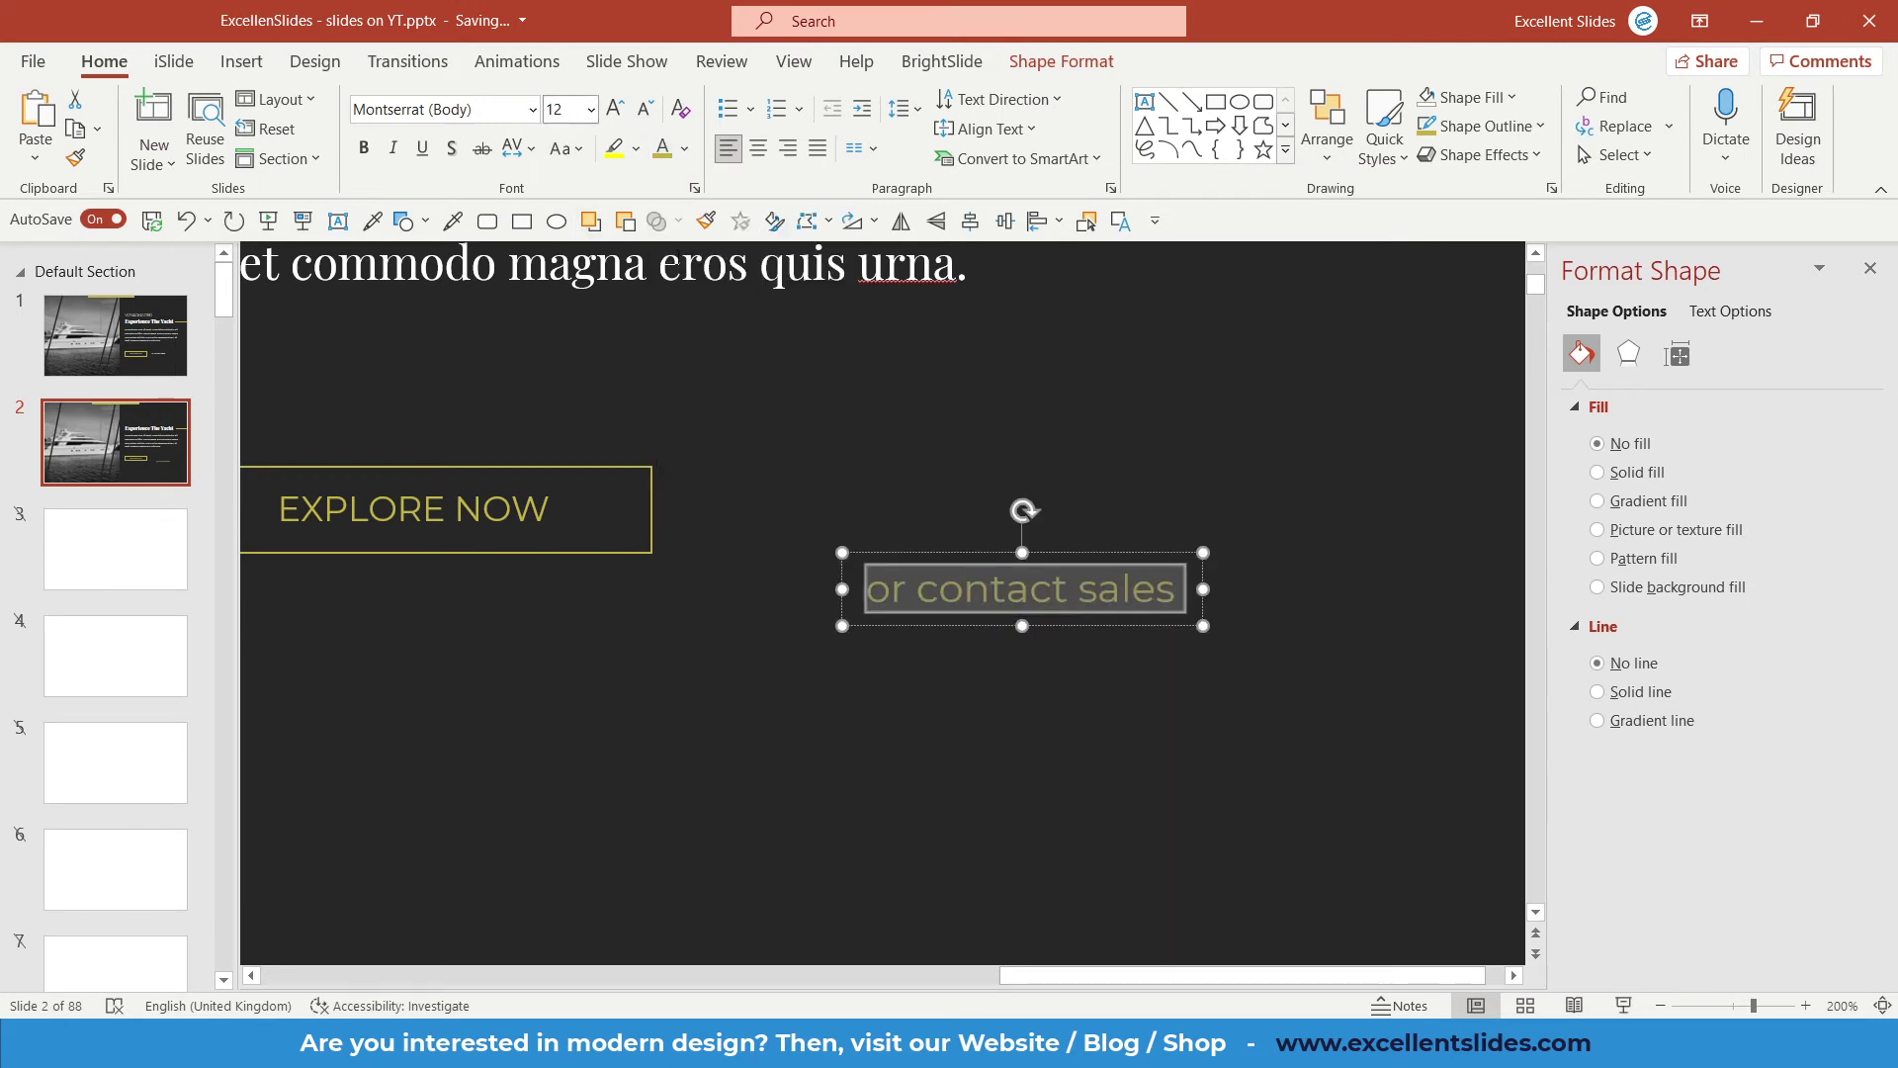
# Move 'or contact sales' level with the EXPLORE NOW button.
pyautogui.click(885, 625)
pyautogui.moveTo(886, 569); pyautogui.dragTo(883, 547)
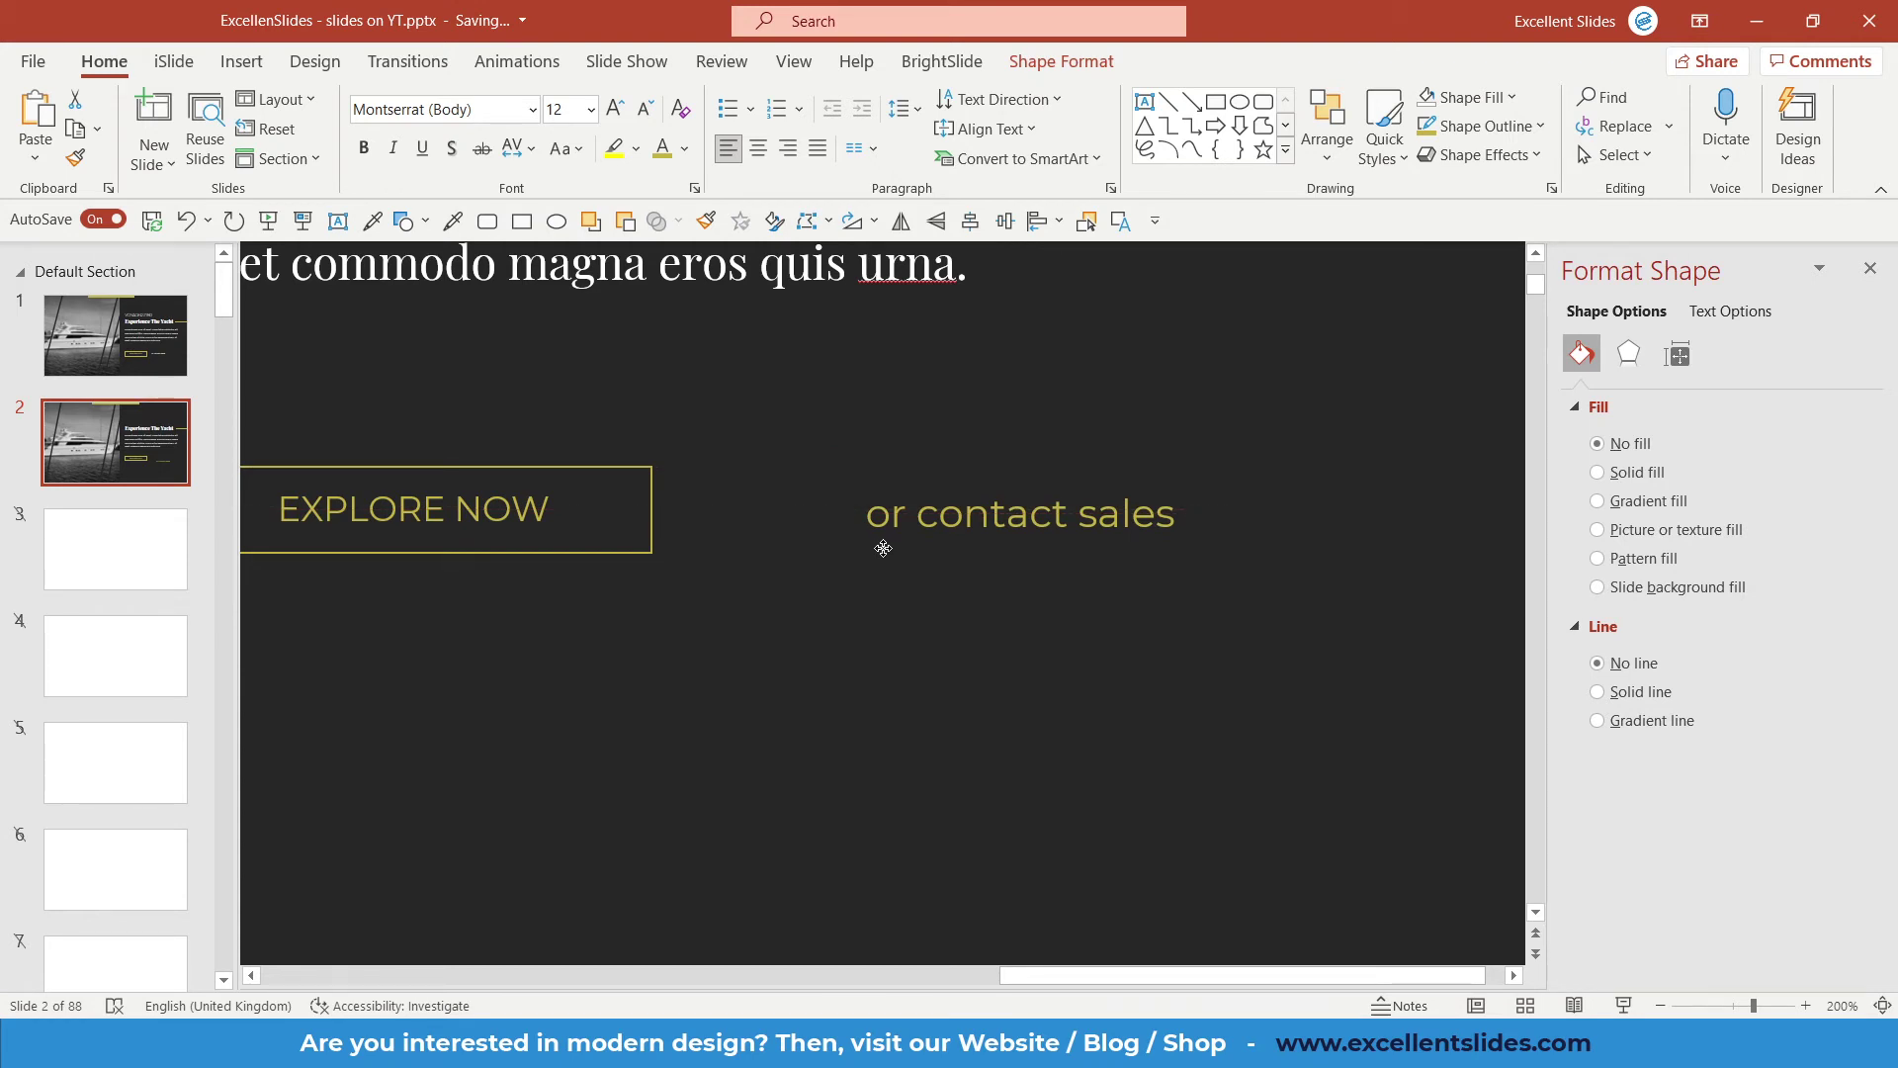
pyautogui.moveTo(883, 548); pyautogui.dragTo(800, 545)
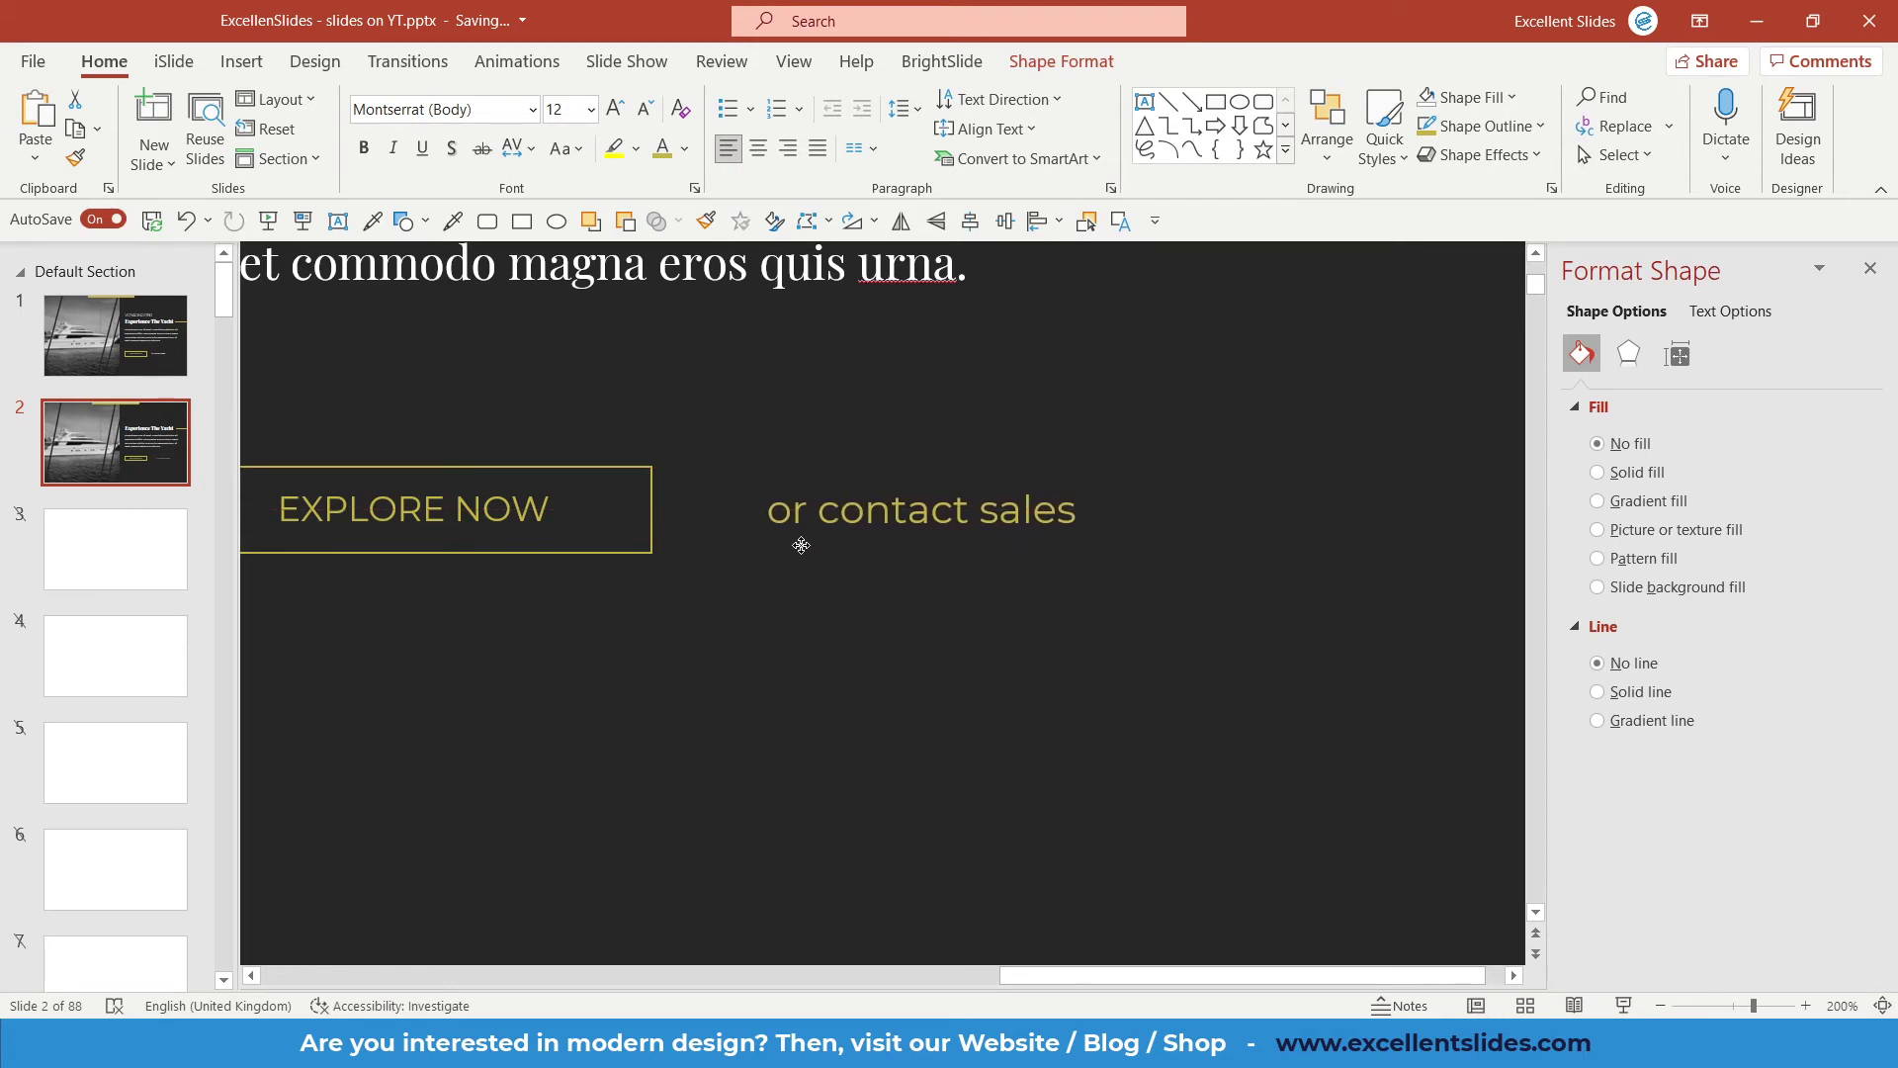
pyautogui.scroll(-5, 801, 545)
# Change the 'or contact sales' text to white and preview the slide full screen.
pyautogui.scroll(1, 1206, 583)
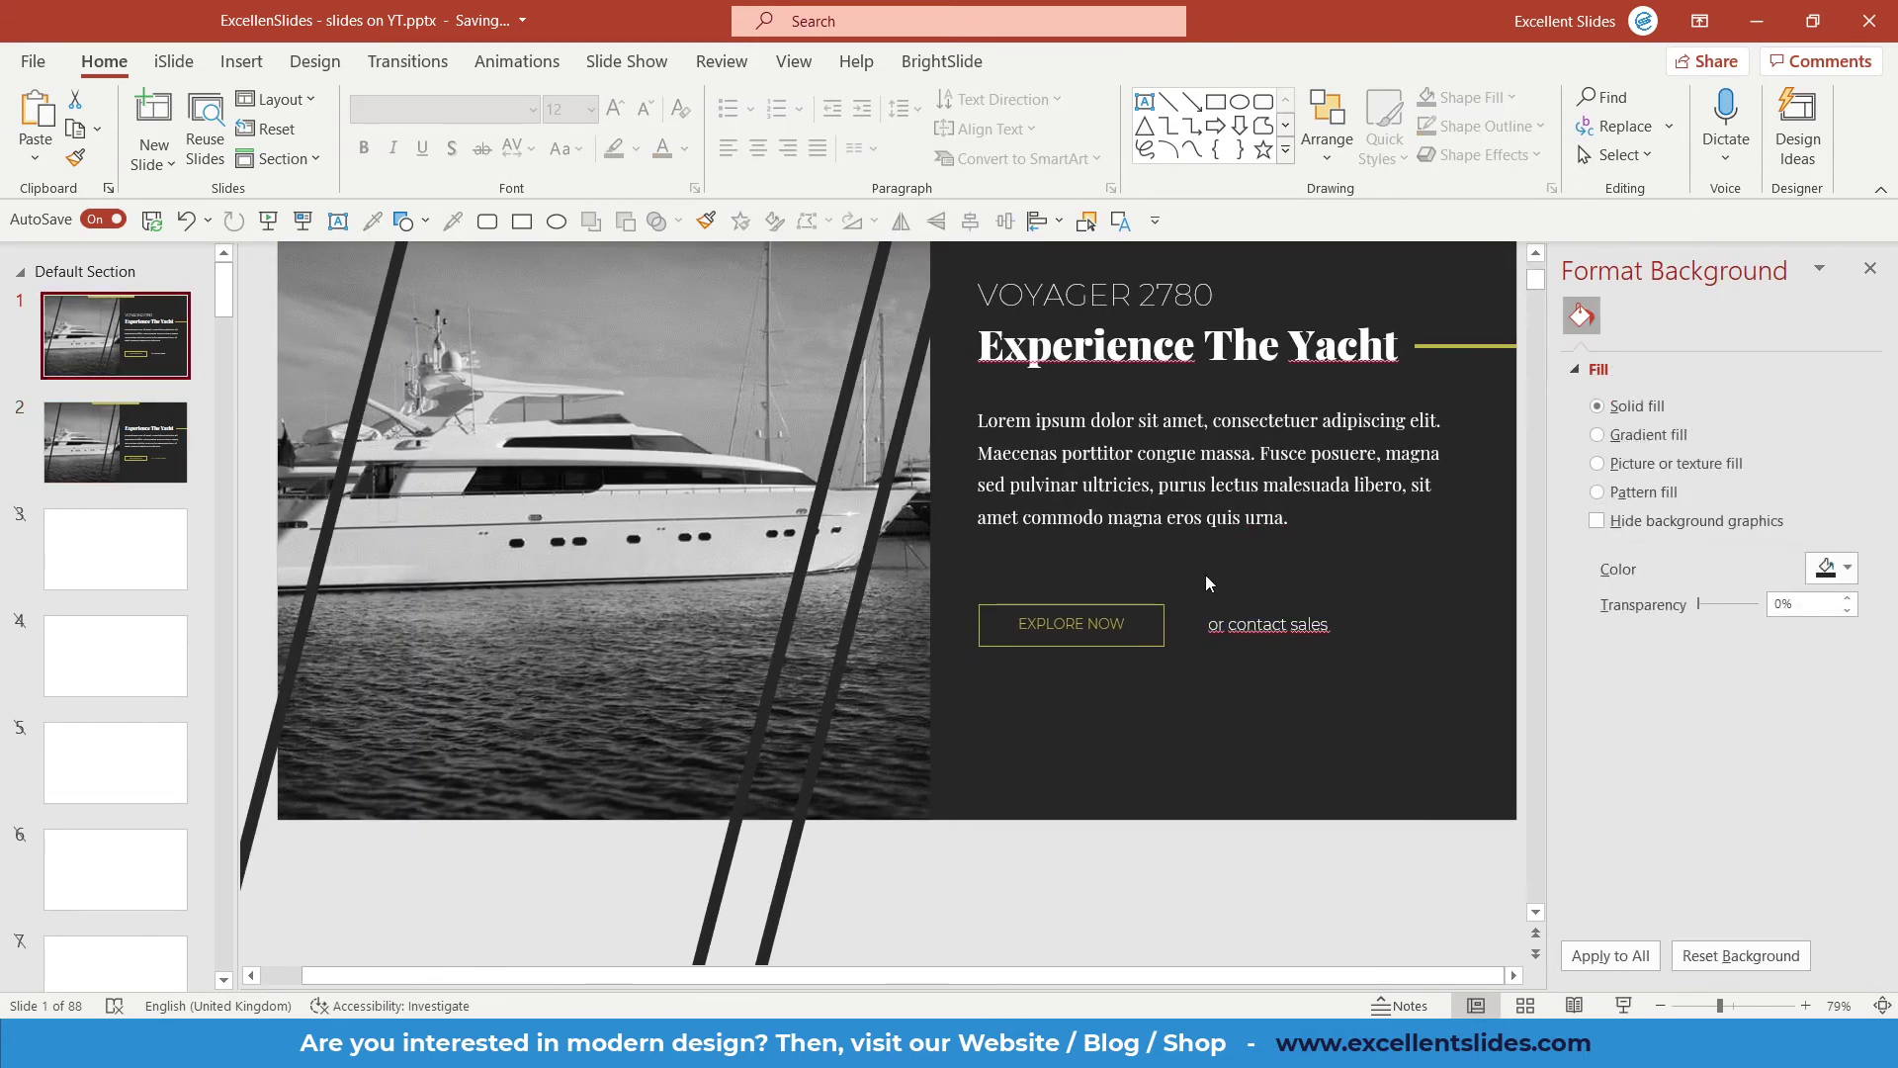
pyautogui.click(1226, 624)
pyautogui.scroll(-1, 1088, 586)
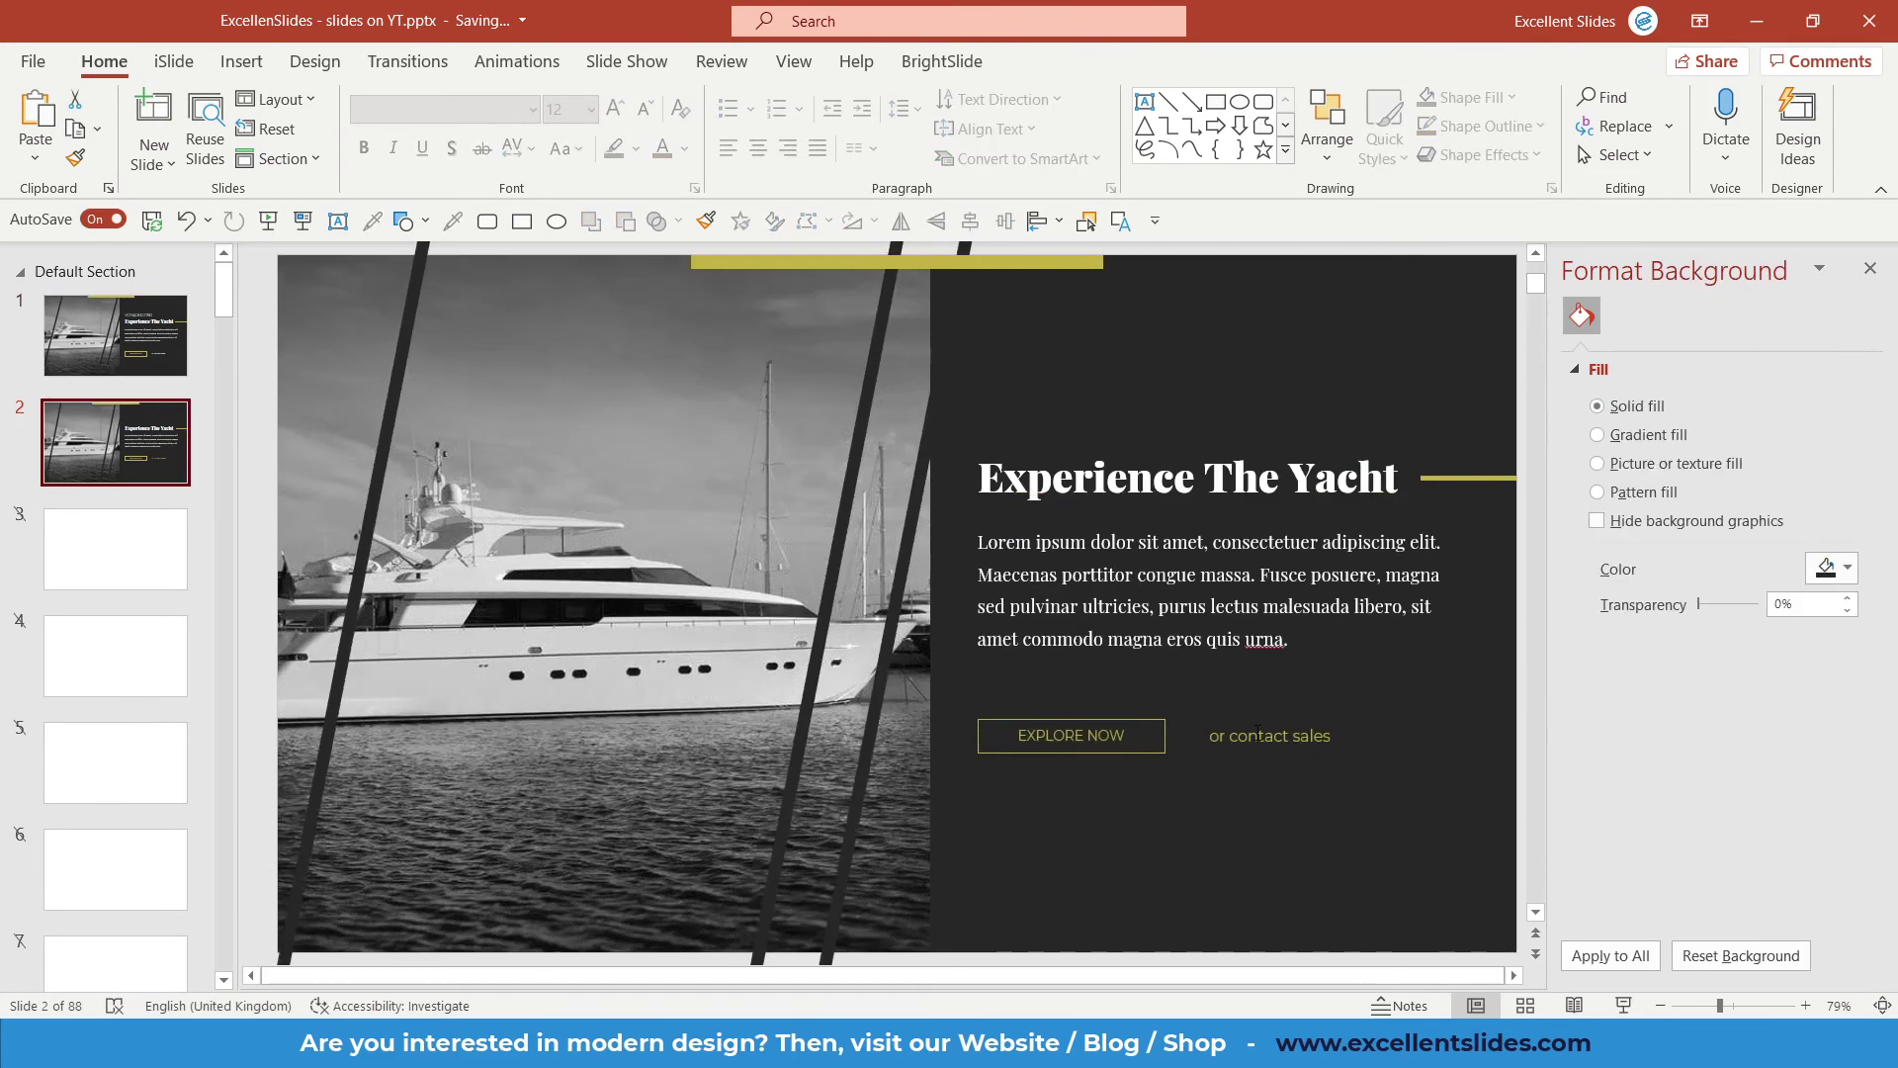
pyautogui.click(1271, 735)
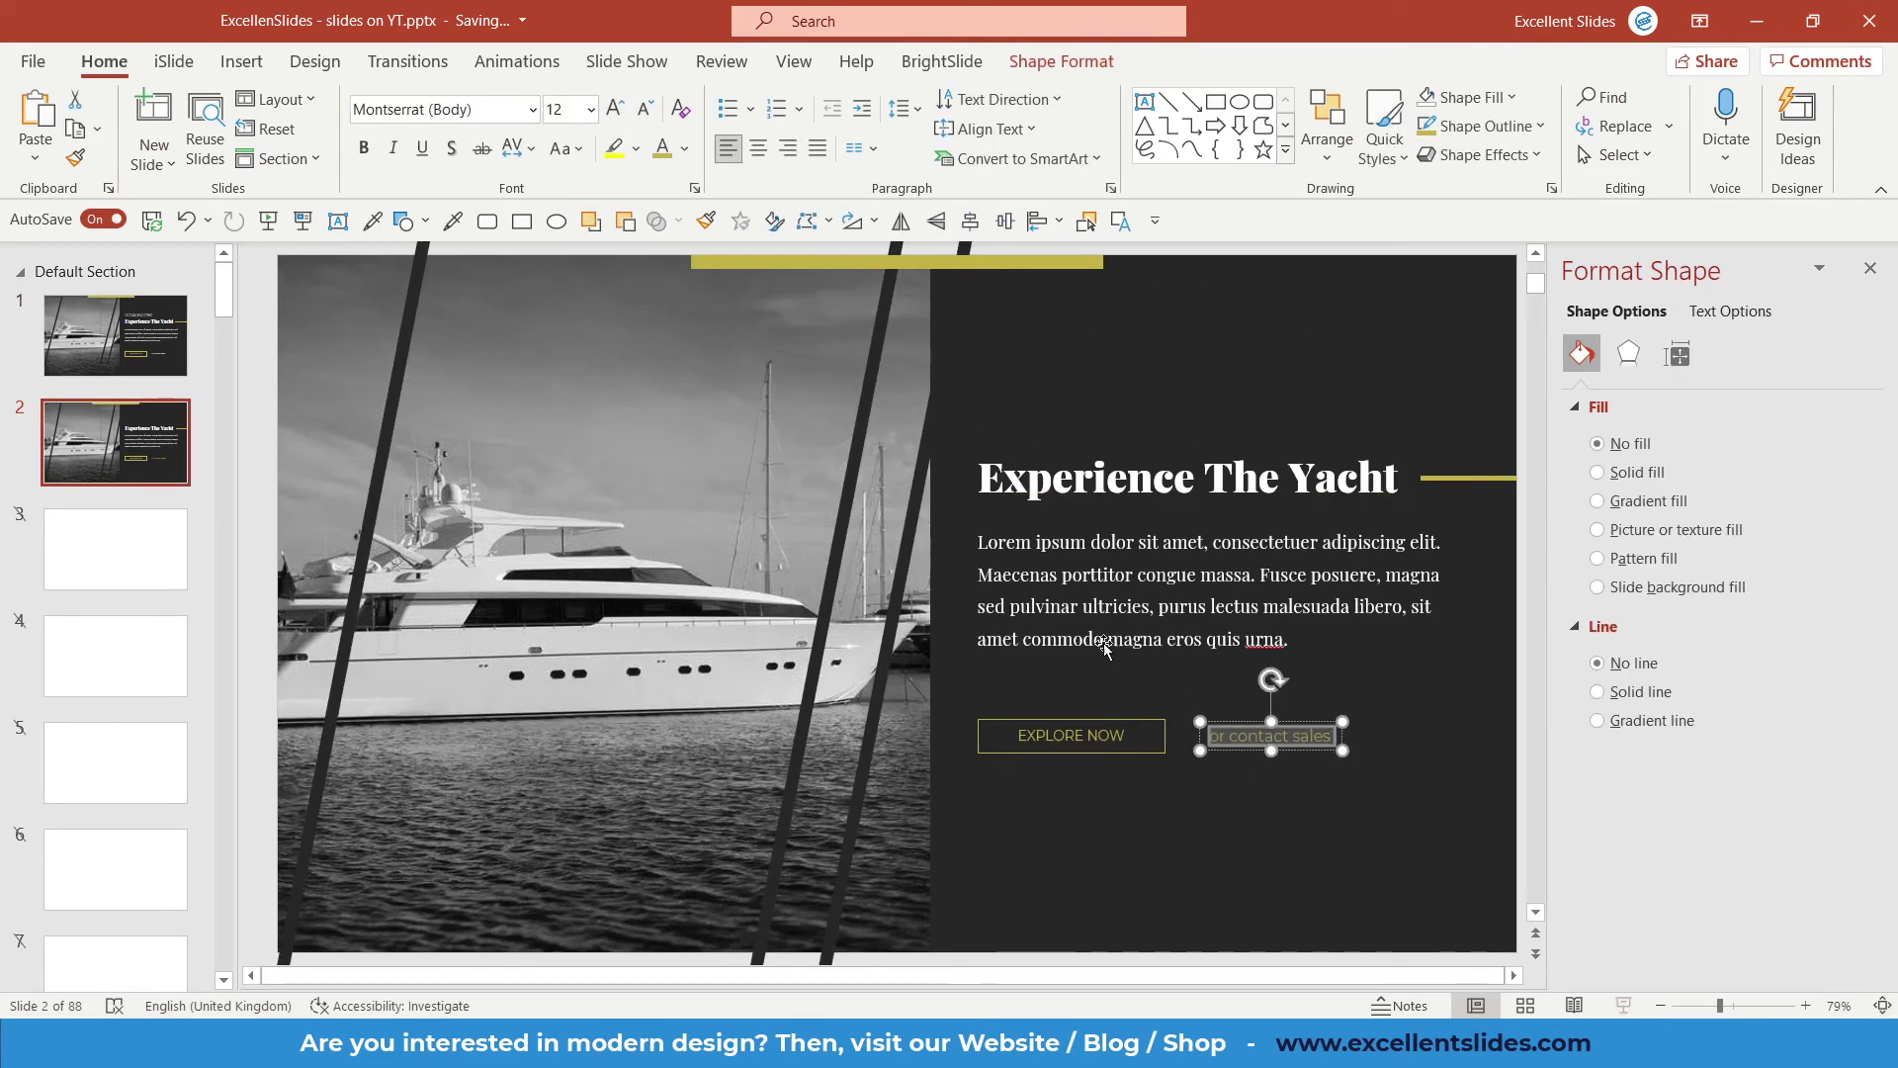
pyautogui.click(684, 148)
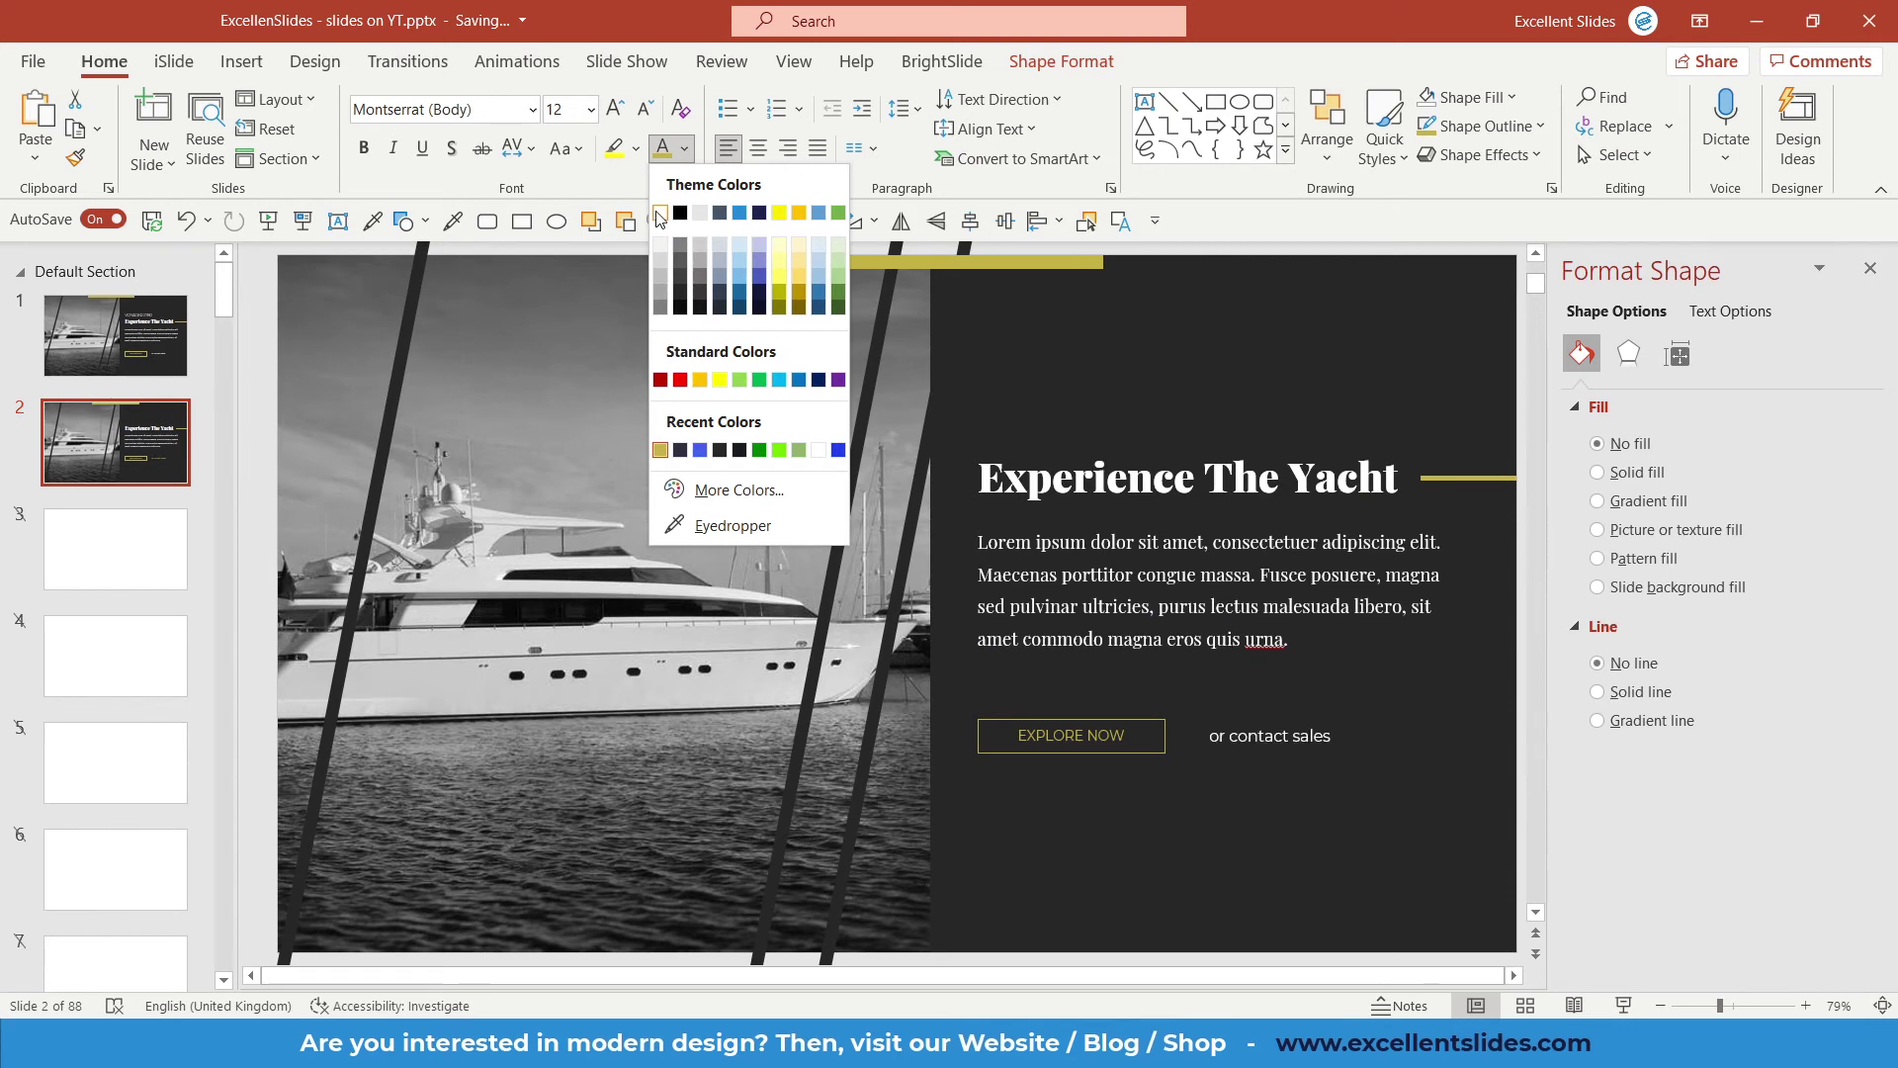
pyautogui.click(663, 206)
pyautogui.click(304, 220)
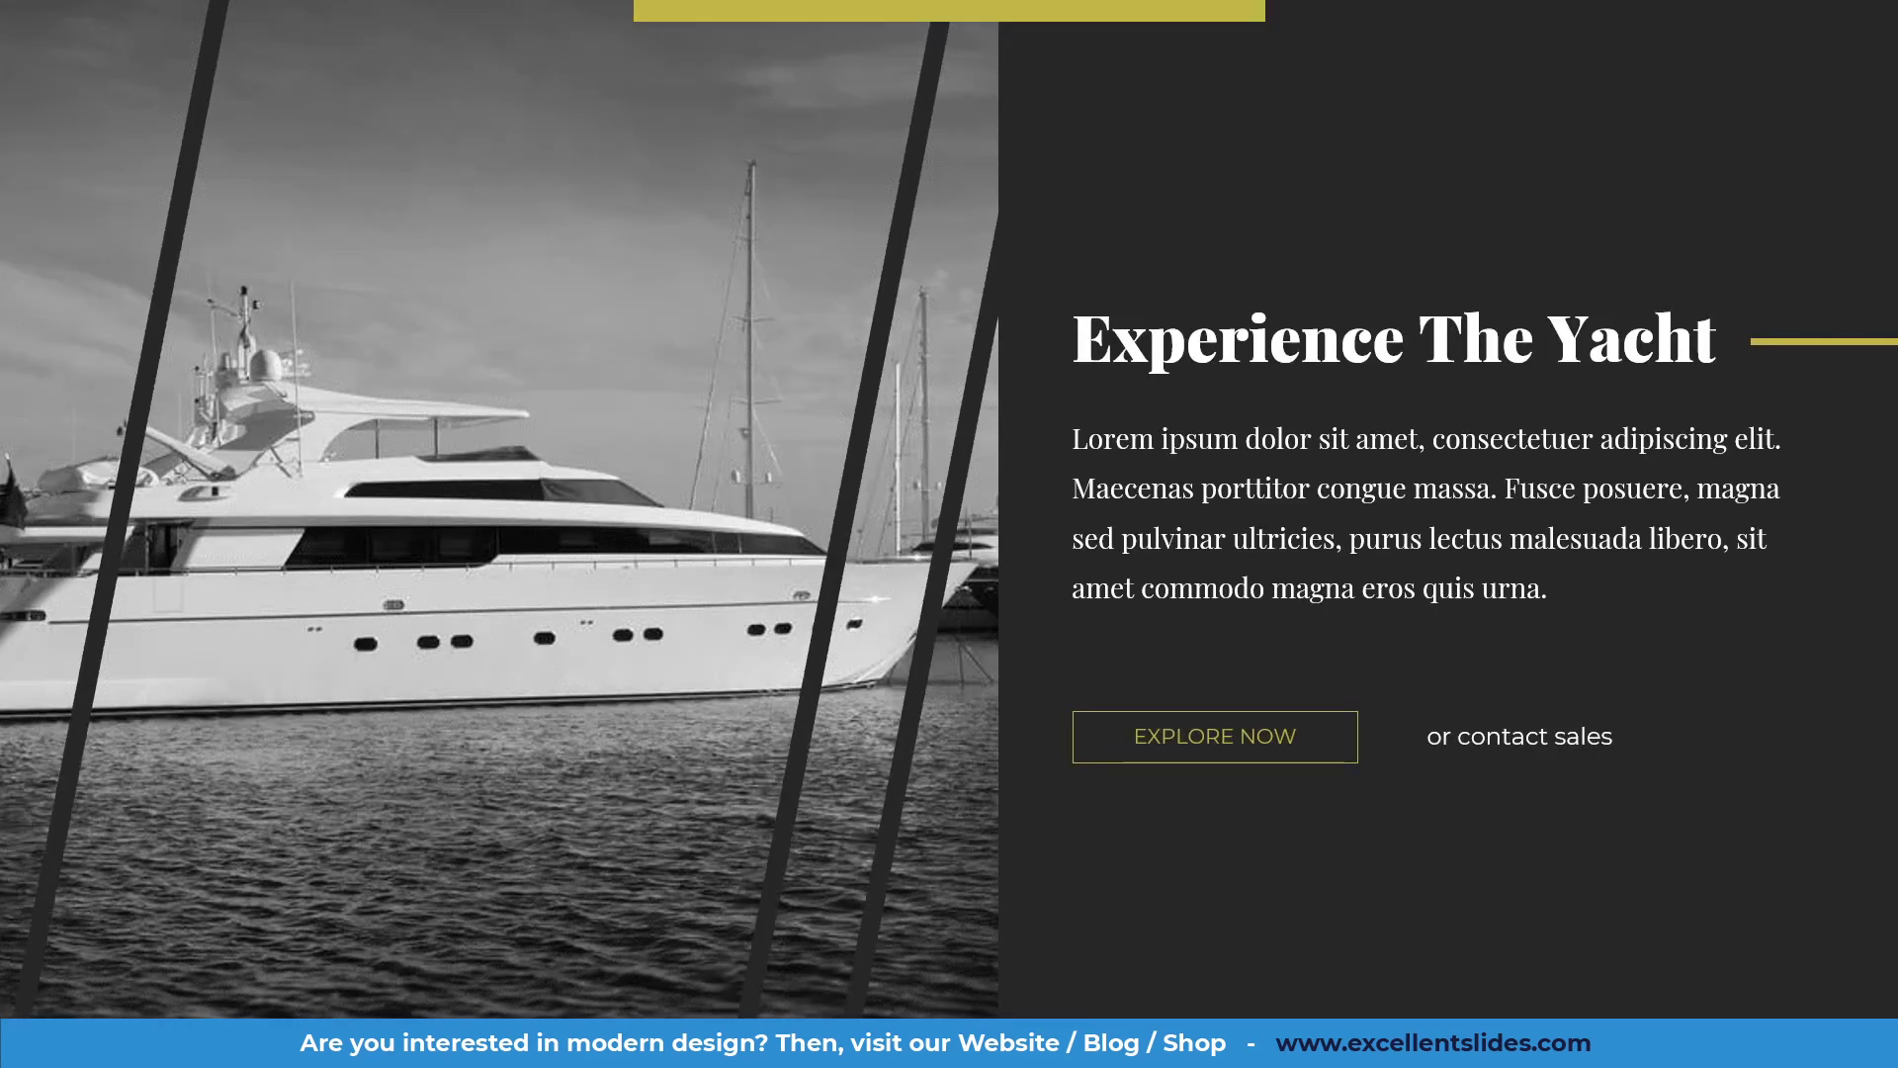
pyautogui.press('Escape')
# Make the EXPLORE NOW box slightly taller by dragging its bottom edge.
pyautogui.click(1106, 751)
pyautogui.keyDown('ctrl'); pyautogui.scroll(5, 1083, 743); pyautogui.keyUp('ctrl')
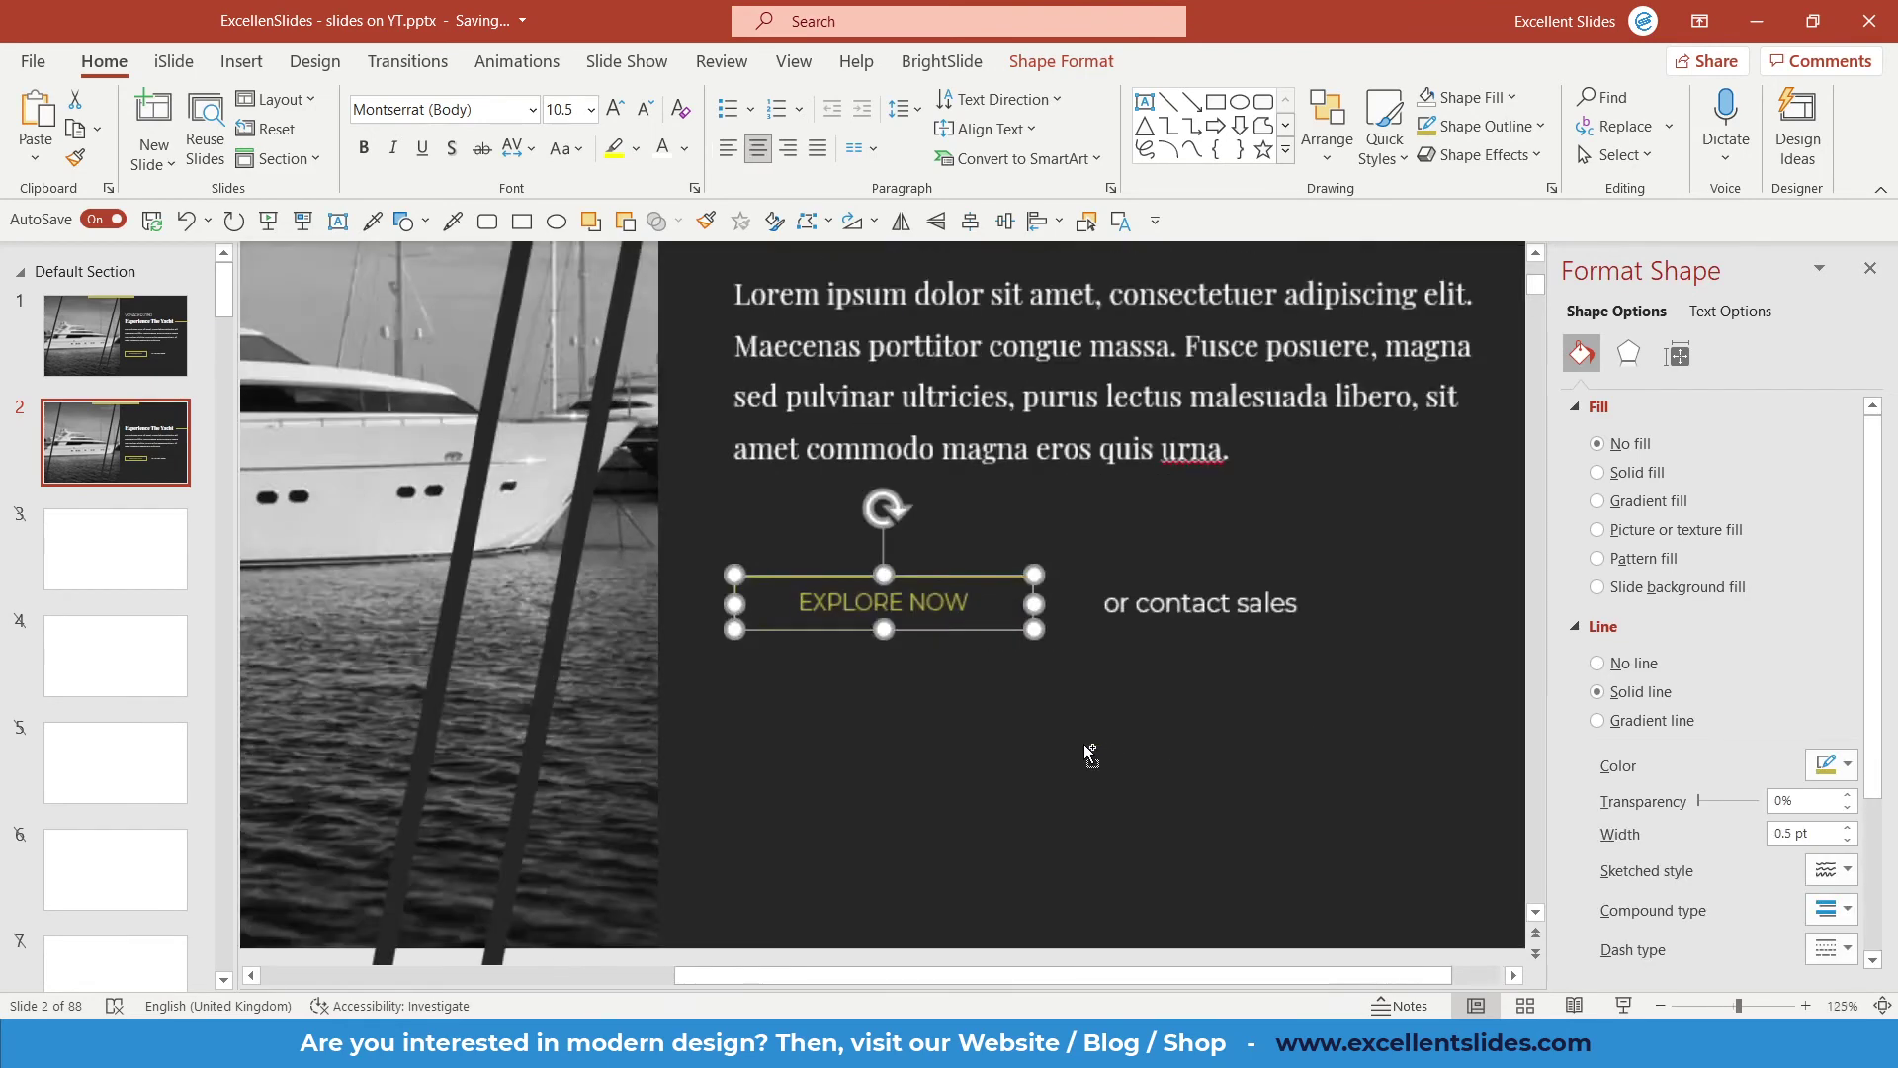
pyautogui.keyDown('ctrl'); pyautogui.scroll(5, 1084, 743); pyautogui.keyUp('ctrl')
pyautogui.moveTo(884, 668); pyautogui.dragTo(880, 686)
pyautogui.keyDown('ctrl'); pyautogui.scroll(-10, 930, 735); pyautogui.keyUp('ctrl')
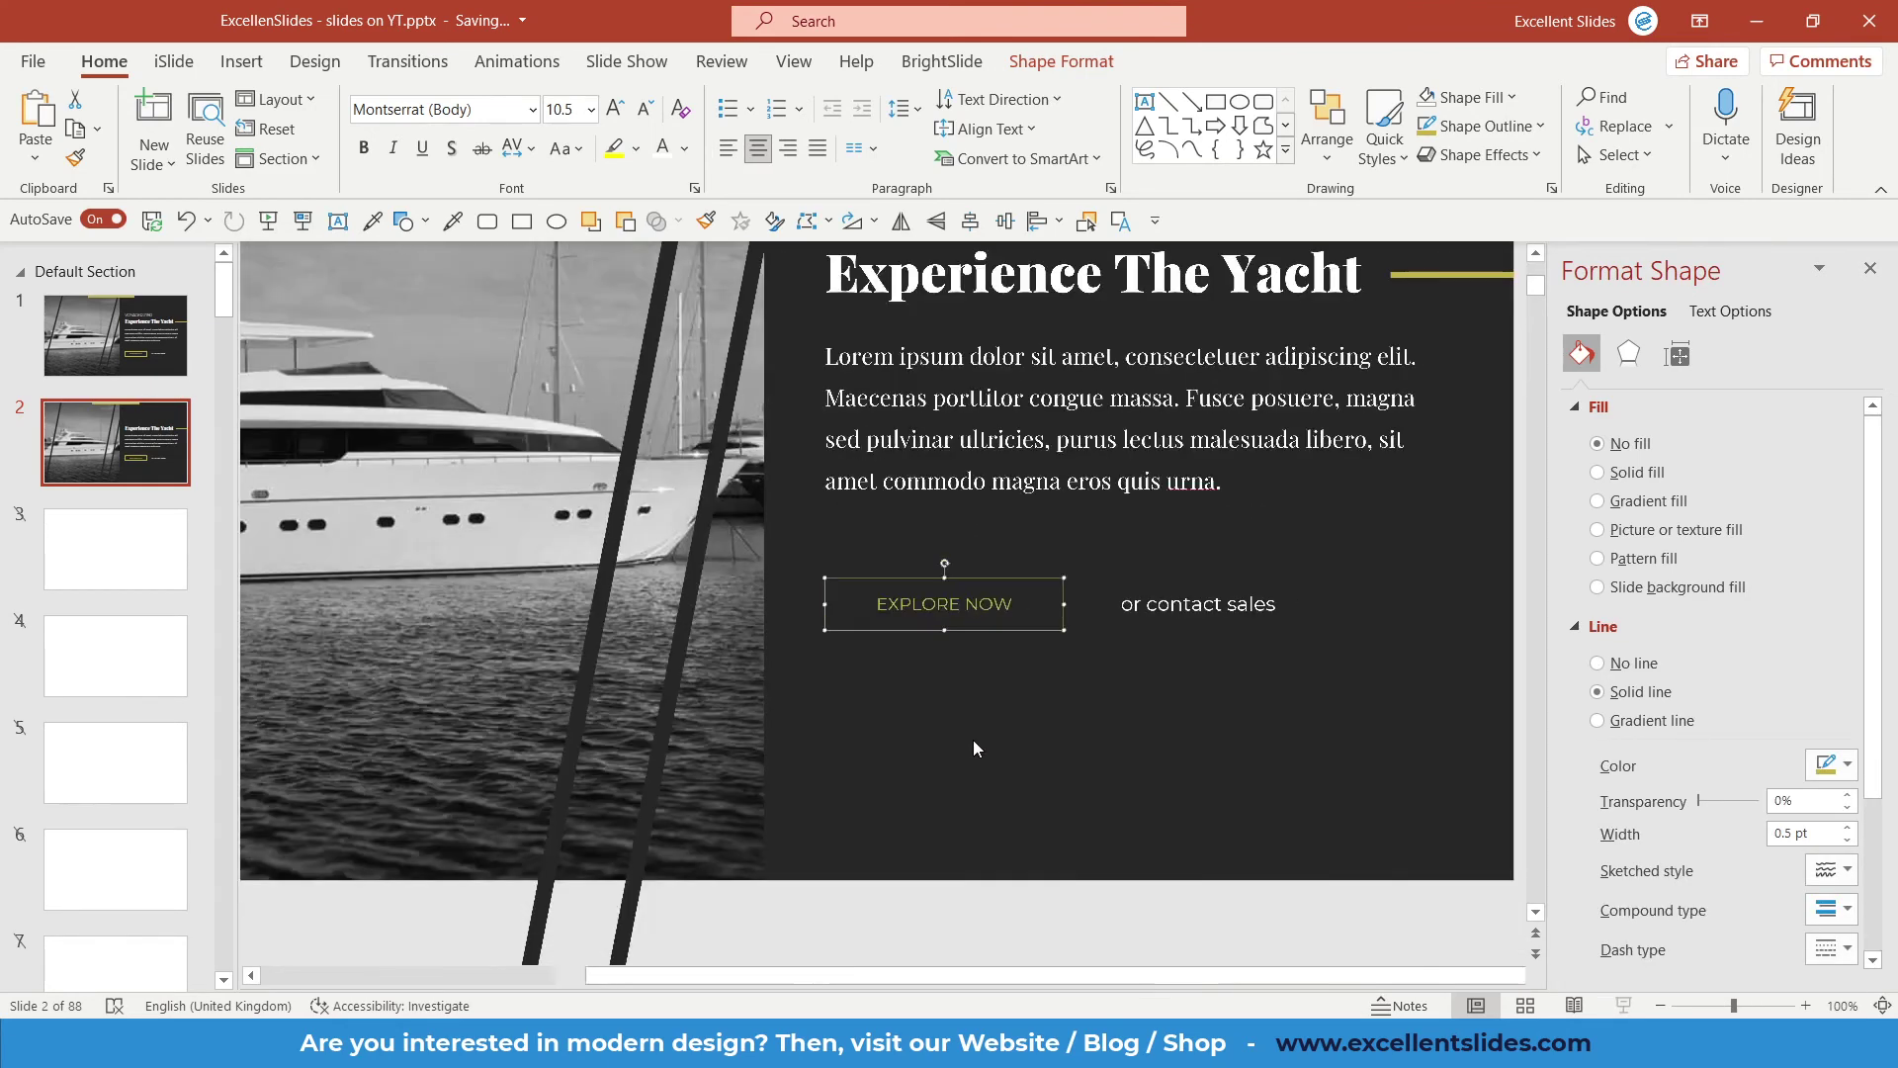
pyautogui.click(973, 739)
pyautogui.keyDown('ctrl'); pyautogui.scroll(5, 936, 619); pyautogui.keyUp('ctrl')
pyautogui.keyDown('ctrl'); pyautogui.scroll(-2, 935, 619); pyautogui.keyUp('ctrl')
pyautogui.keyDown('ctrl'); pyautogui.scroll(-2, 1028, 655); pyautogui.keyUp('ctrl')
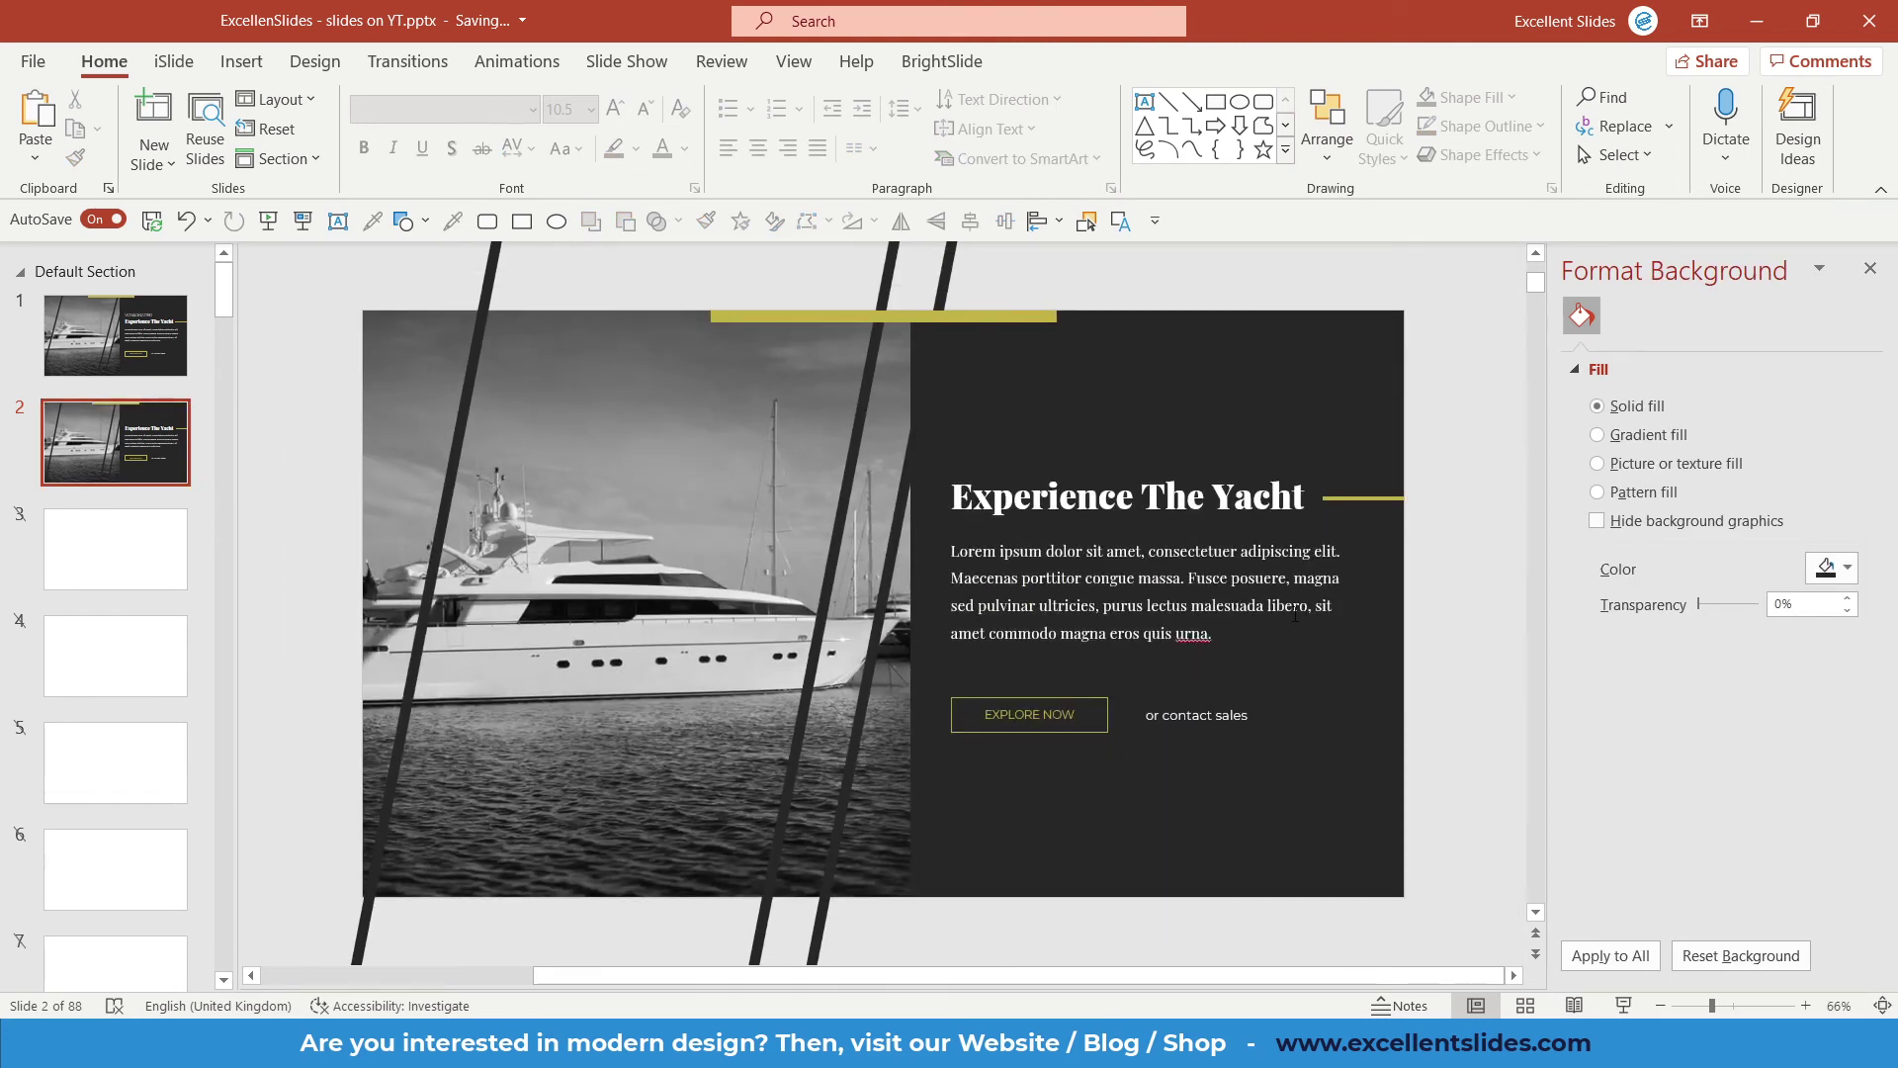
# Copy slide 1's VOYAGER 2780 label onto slide 2 and preview it full screen.
pyautogui.click(114, 337)
pyautogui.click(1030, 454)
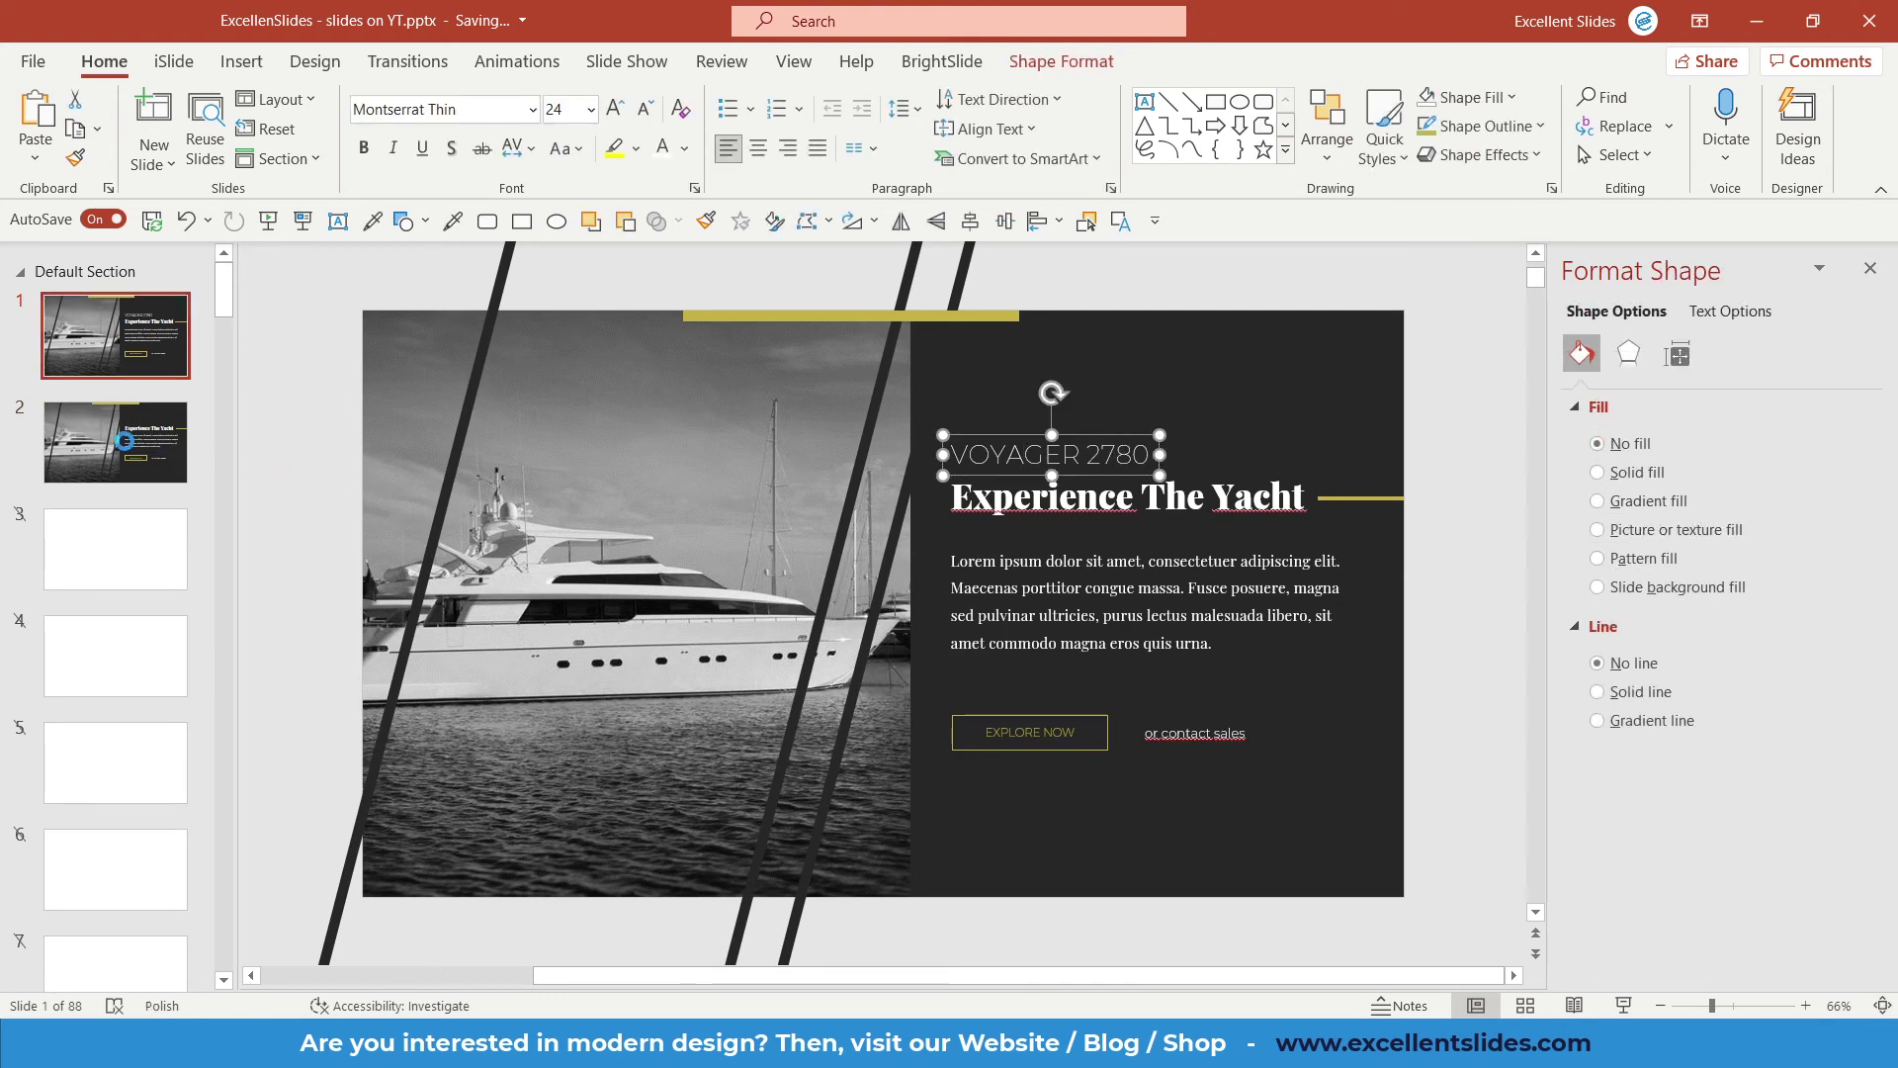
pyautogui.click(124, 441)
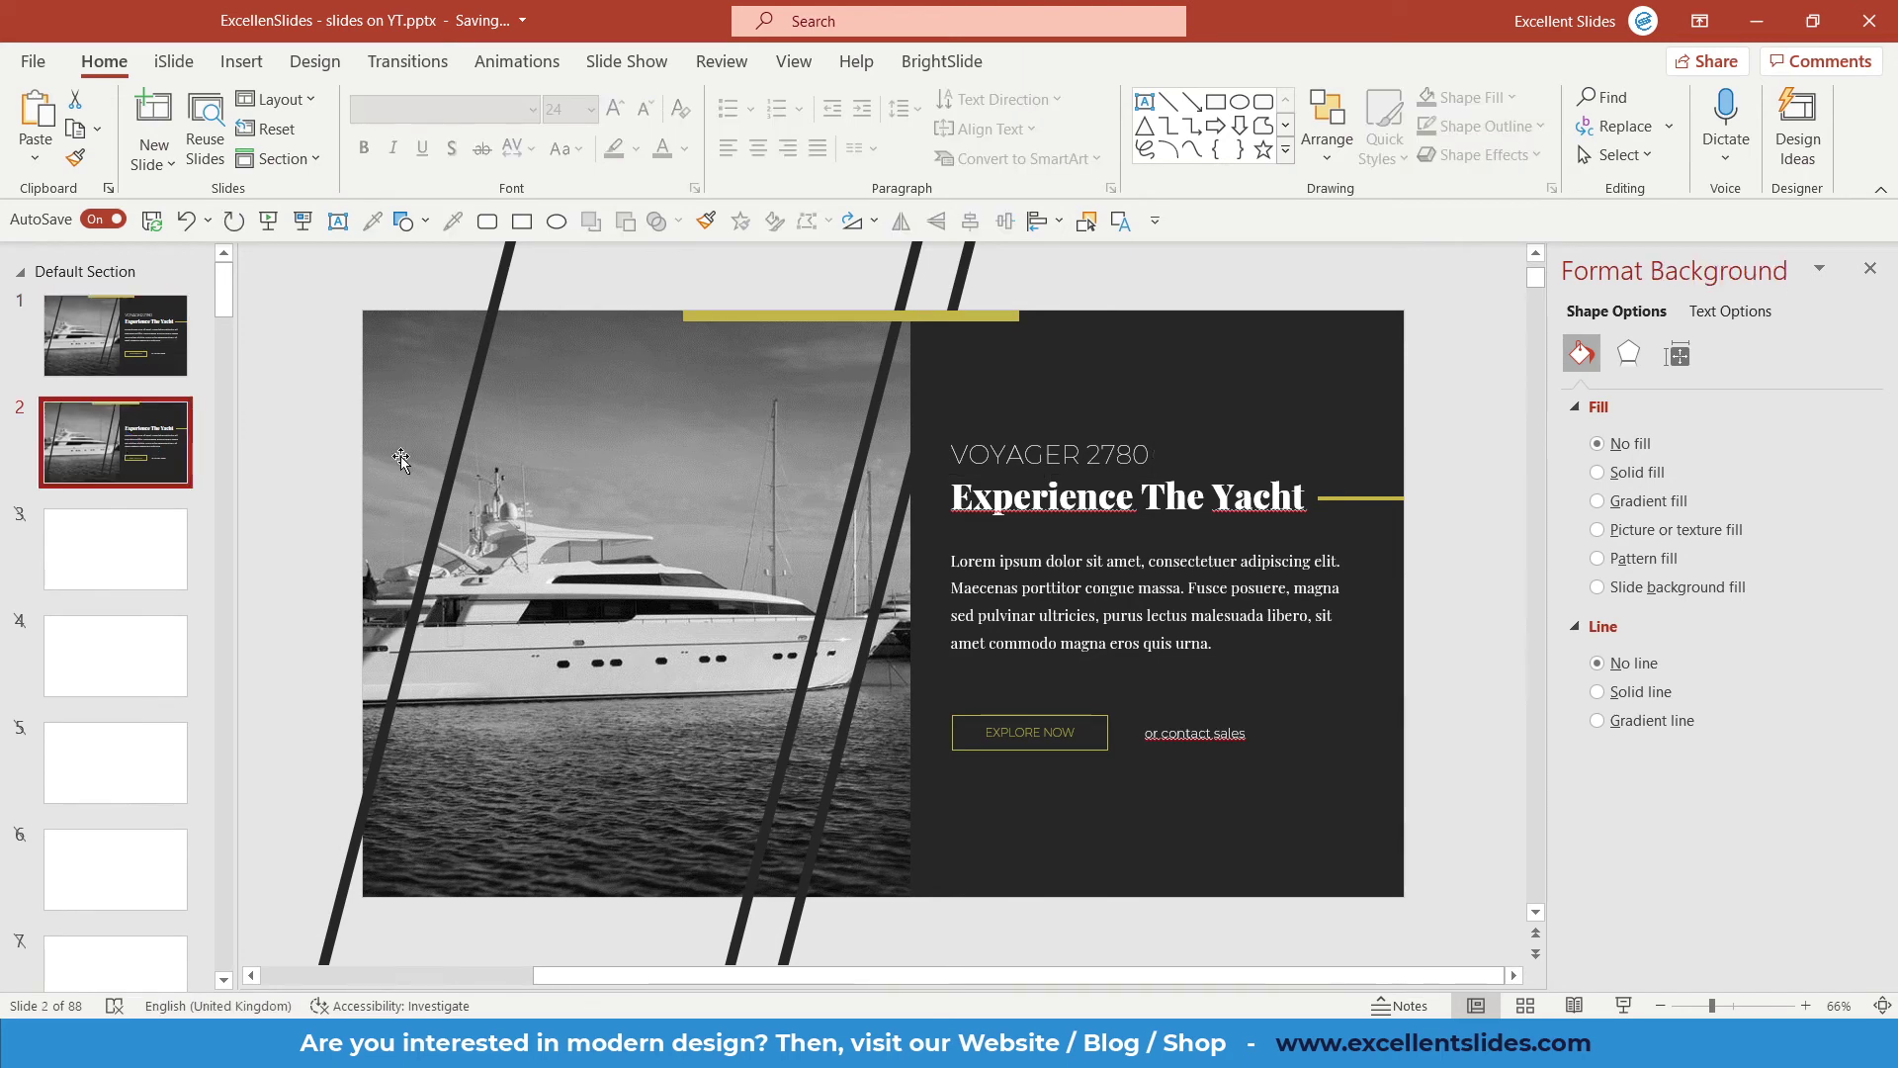
pyautogui.hotkey('ctrl', 'v')
pyautogui.keyDown('ctrl'); pyautogui.scroll(3, 988, 534); pyautogui.keyUp('ctrl')
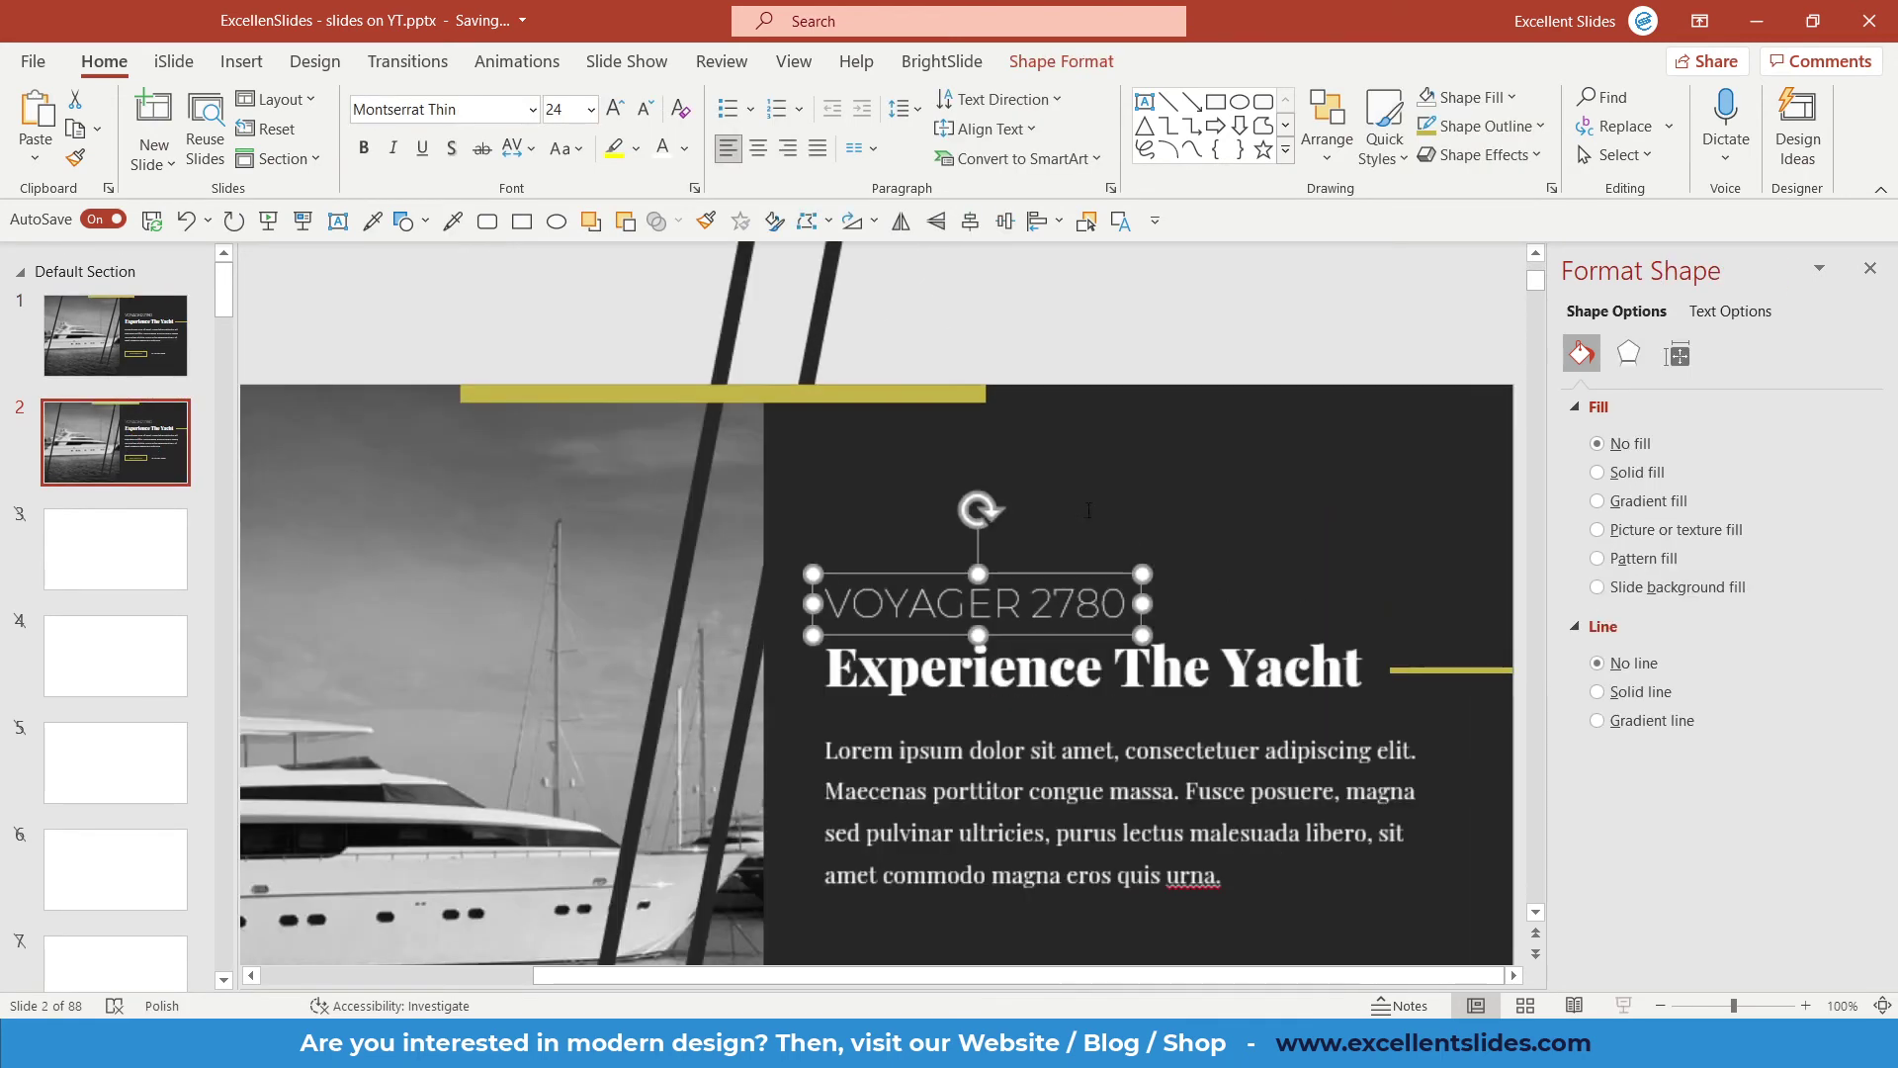
pyautogui.keyDown('ctrl'); pyautogui.scroll(-3, 979, 553); pyautogui.keyUp('ctrl')
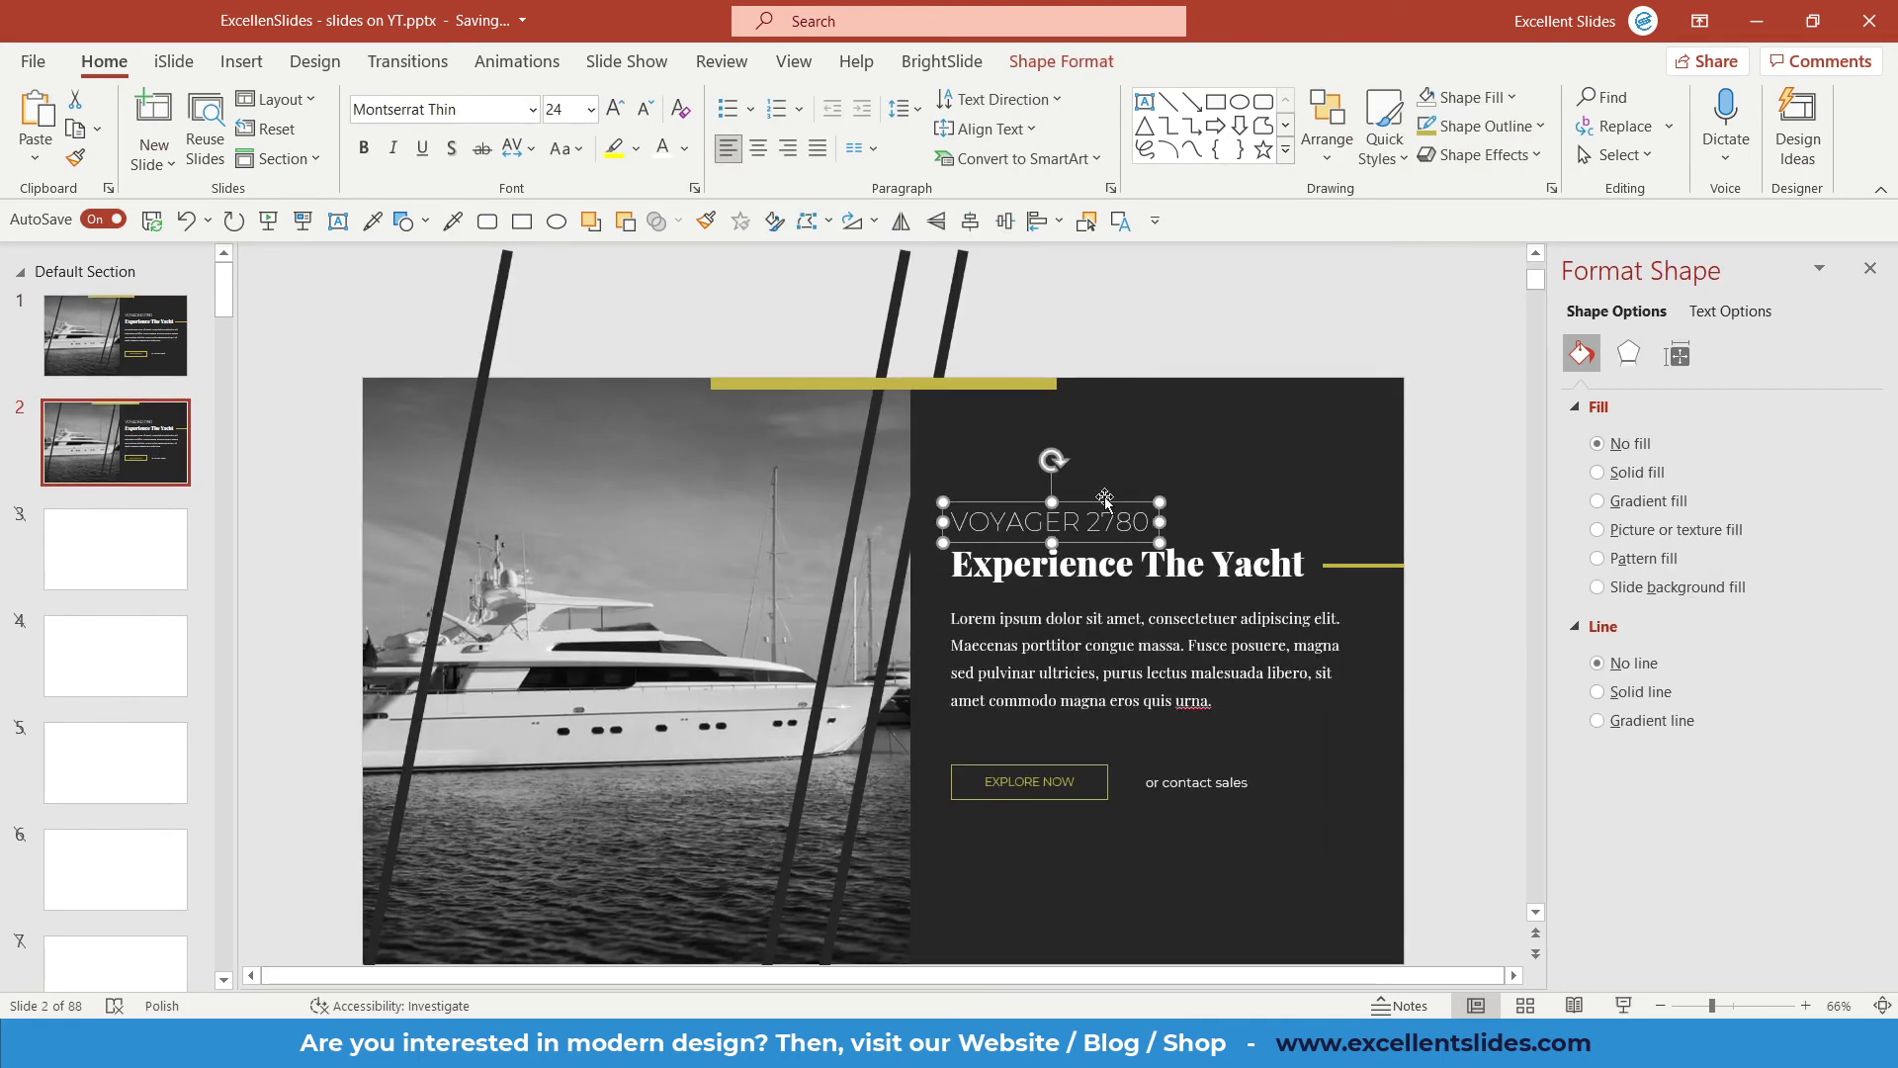
pyautogui.keyDown('ctrl'); pyautogui.scroll(1, 1105, 531); pyautogui.keyUp('ctrl')
pyautogui.keyDown('ctrl'); pyautogui.scroll(2, 1105, 531); pyautogui.keyUp('ctrl')
pyautogui.click(1218, 512)
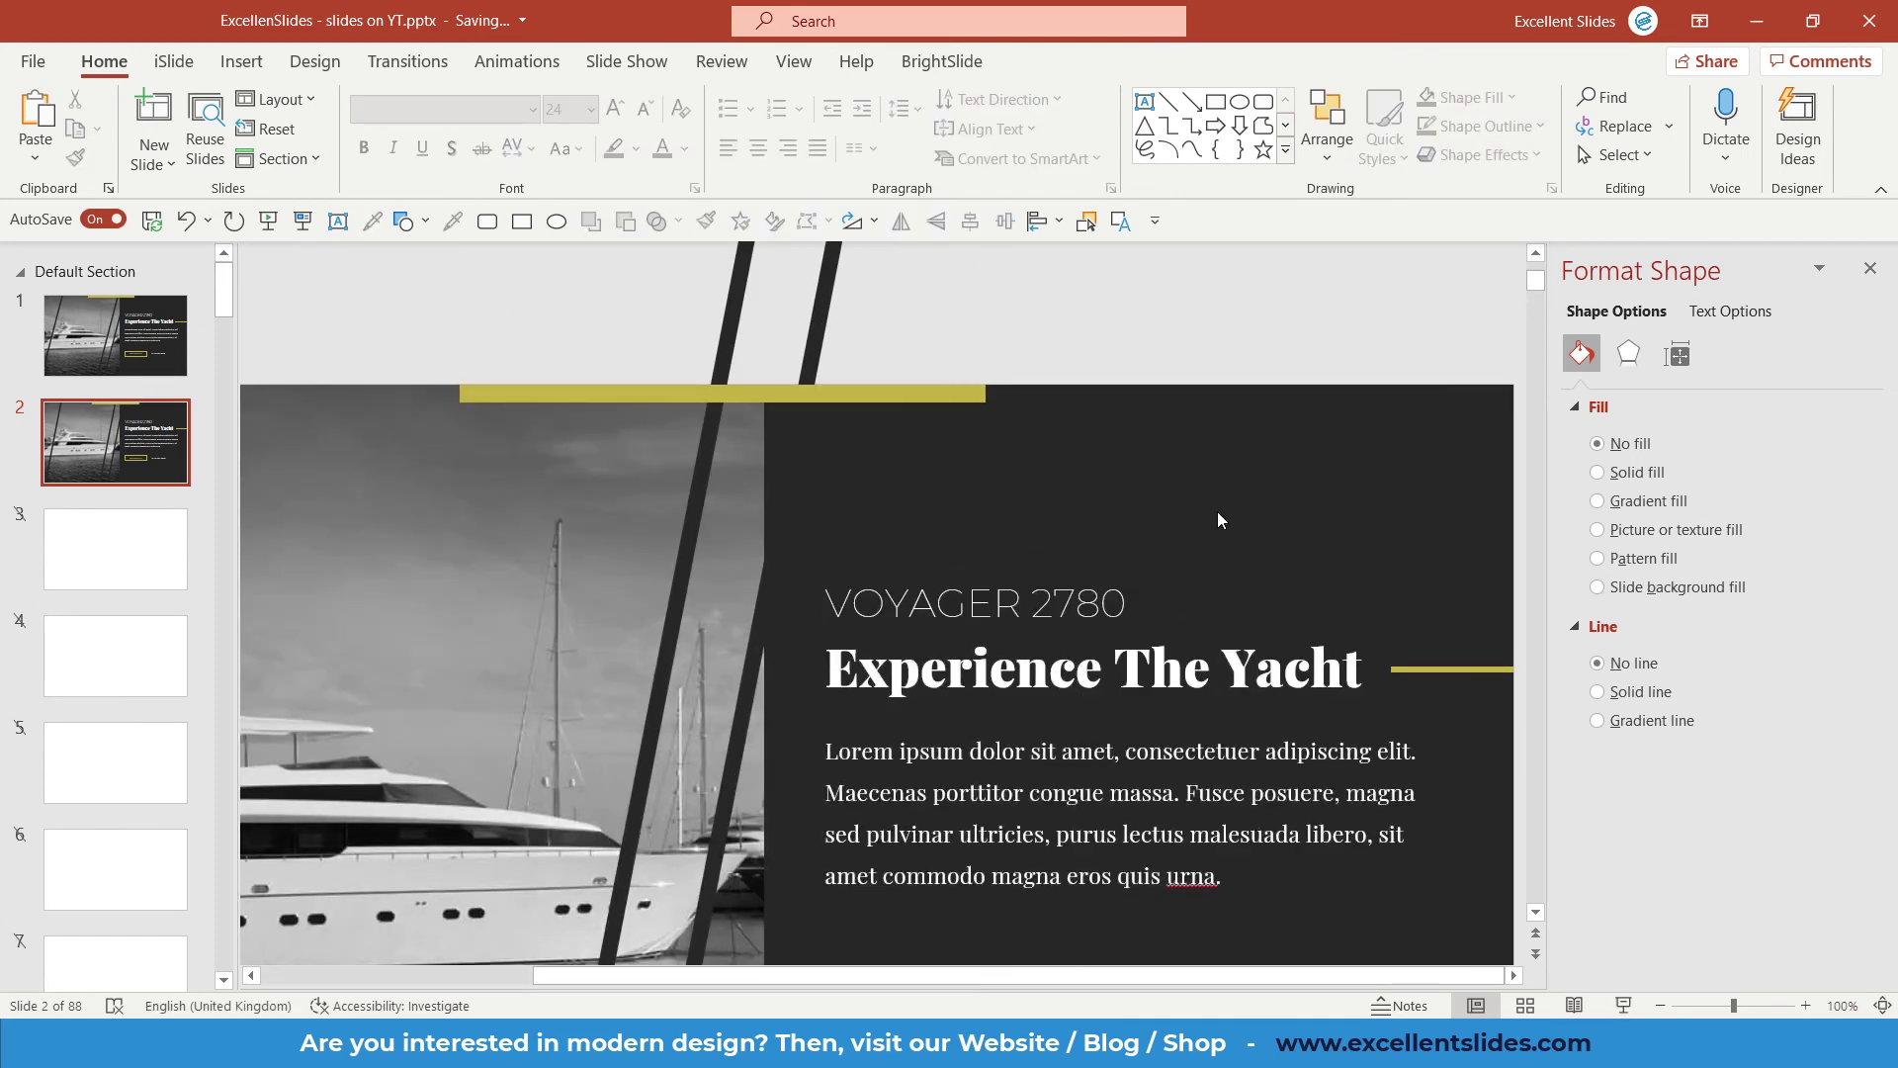
pyautogui.click(309, 217)
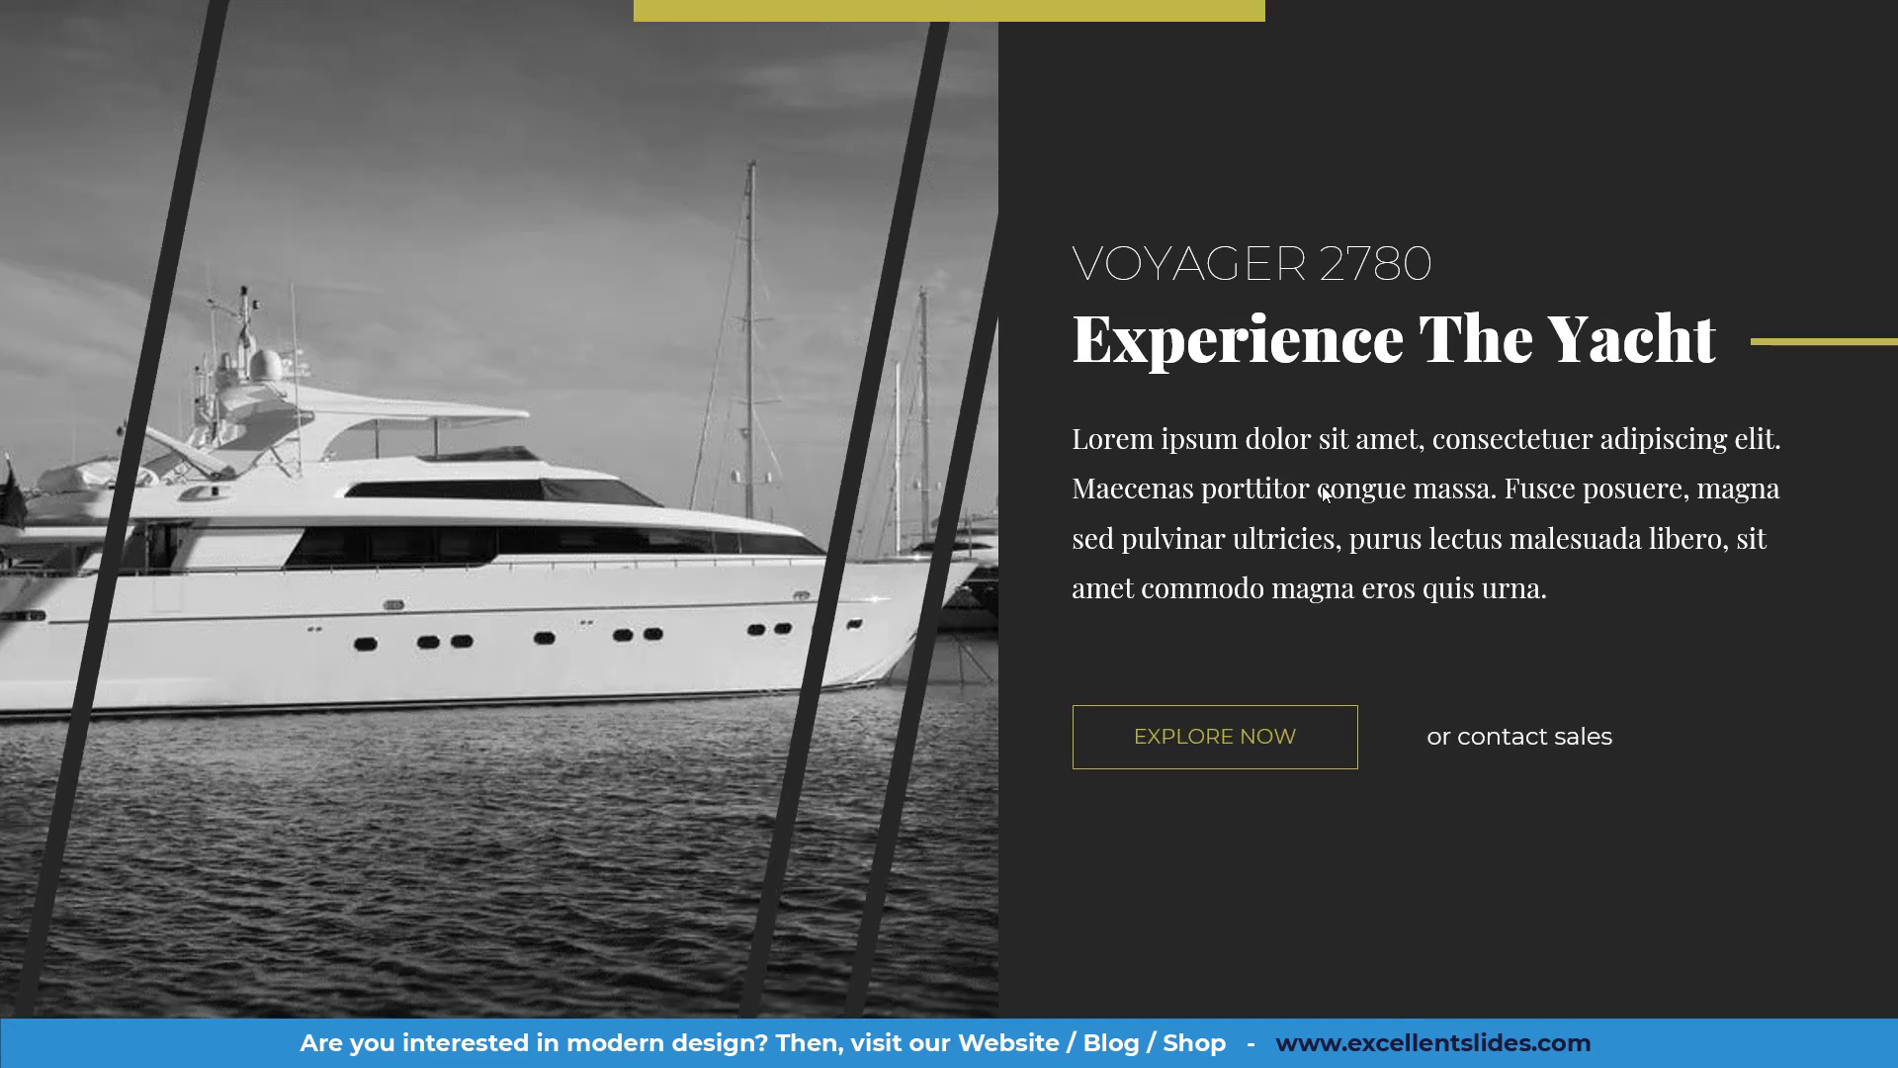
# Lower the EXPLORE NOW and 'or contact sales' boxes, nudge the body text up, and preview.
pyautogui.press('Escape')
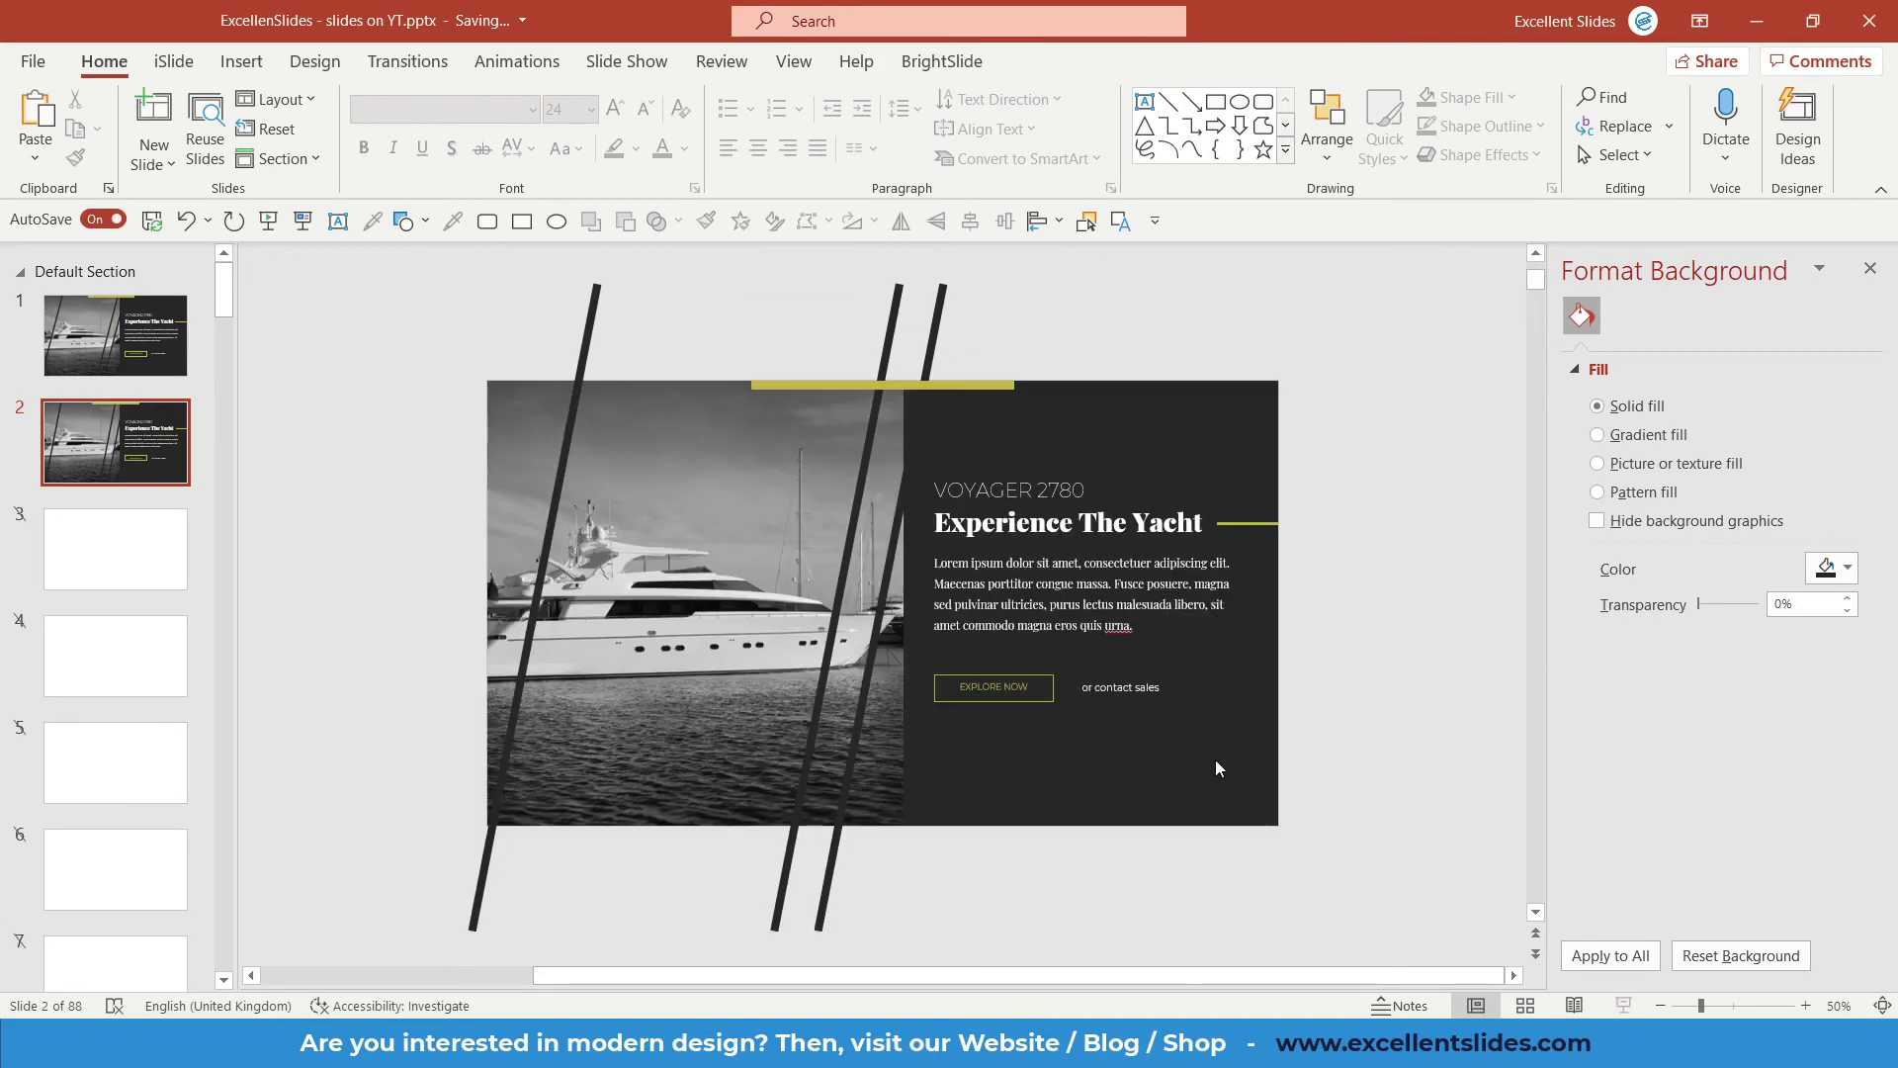
pyautogui.moveTo(1216, 768); pyautogui.dragTo(902, 623)
pyautogui.scroll(5, 1095, 735)
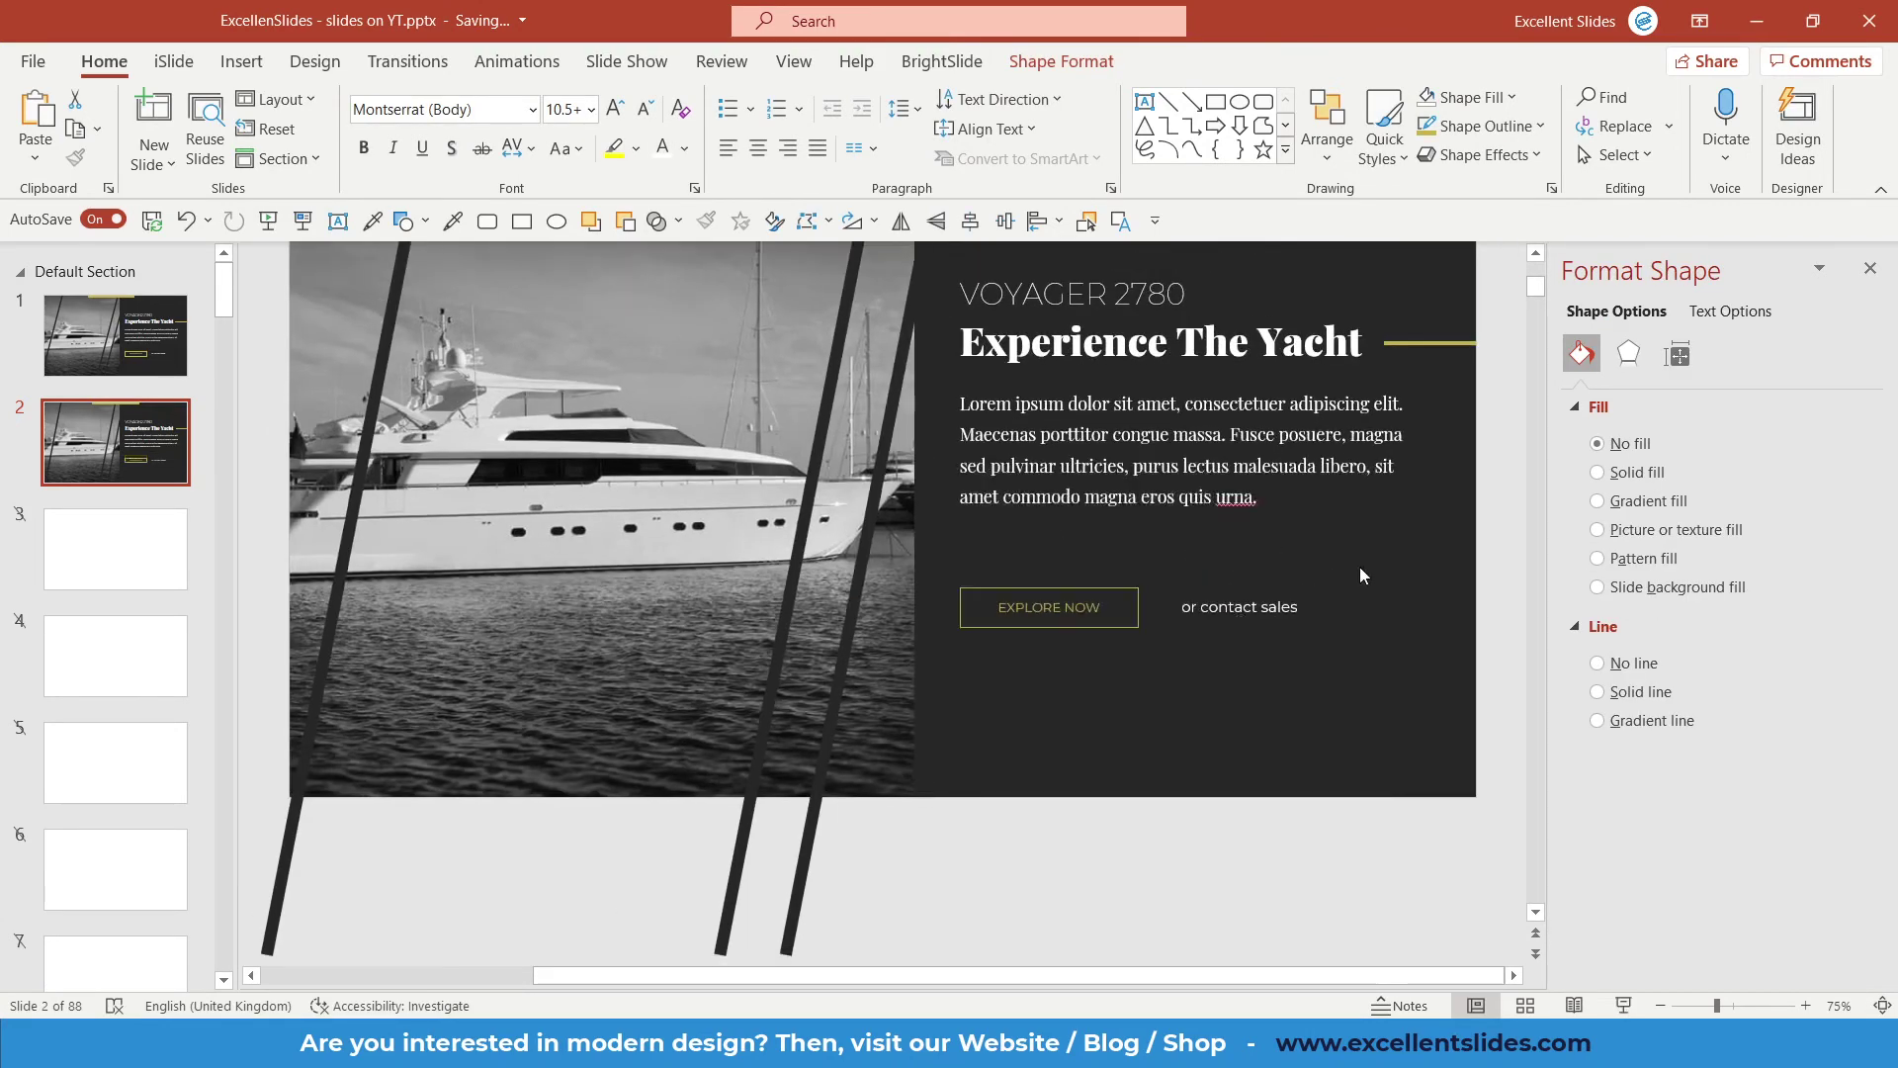
pyautogui.click(1360, 576)
pyautogui.click(1248, 678)
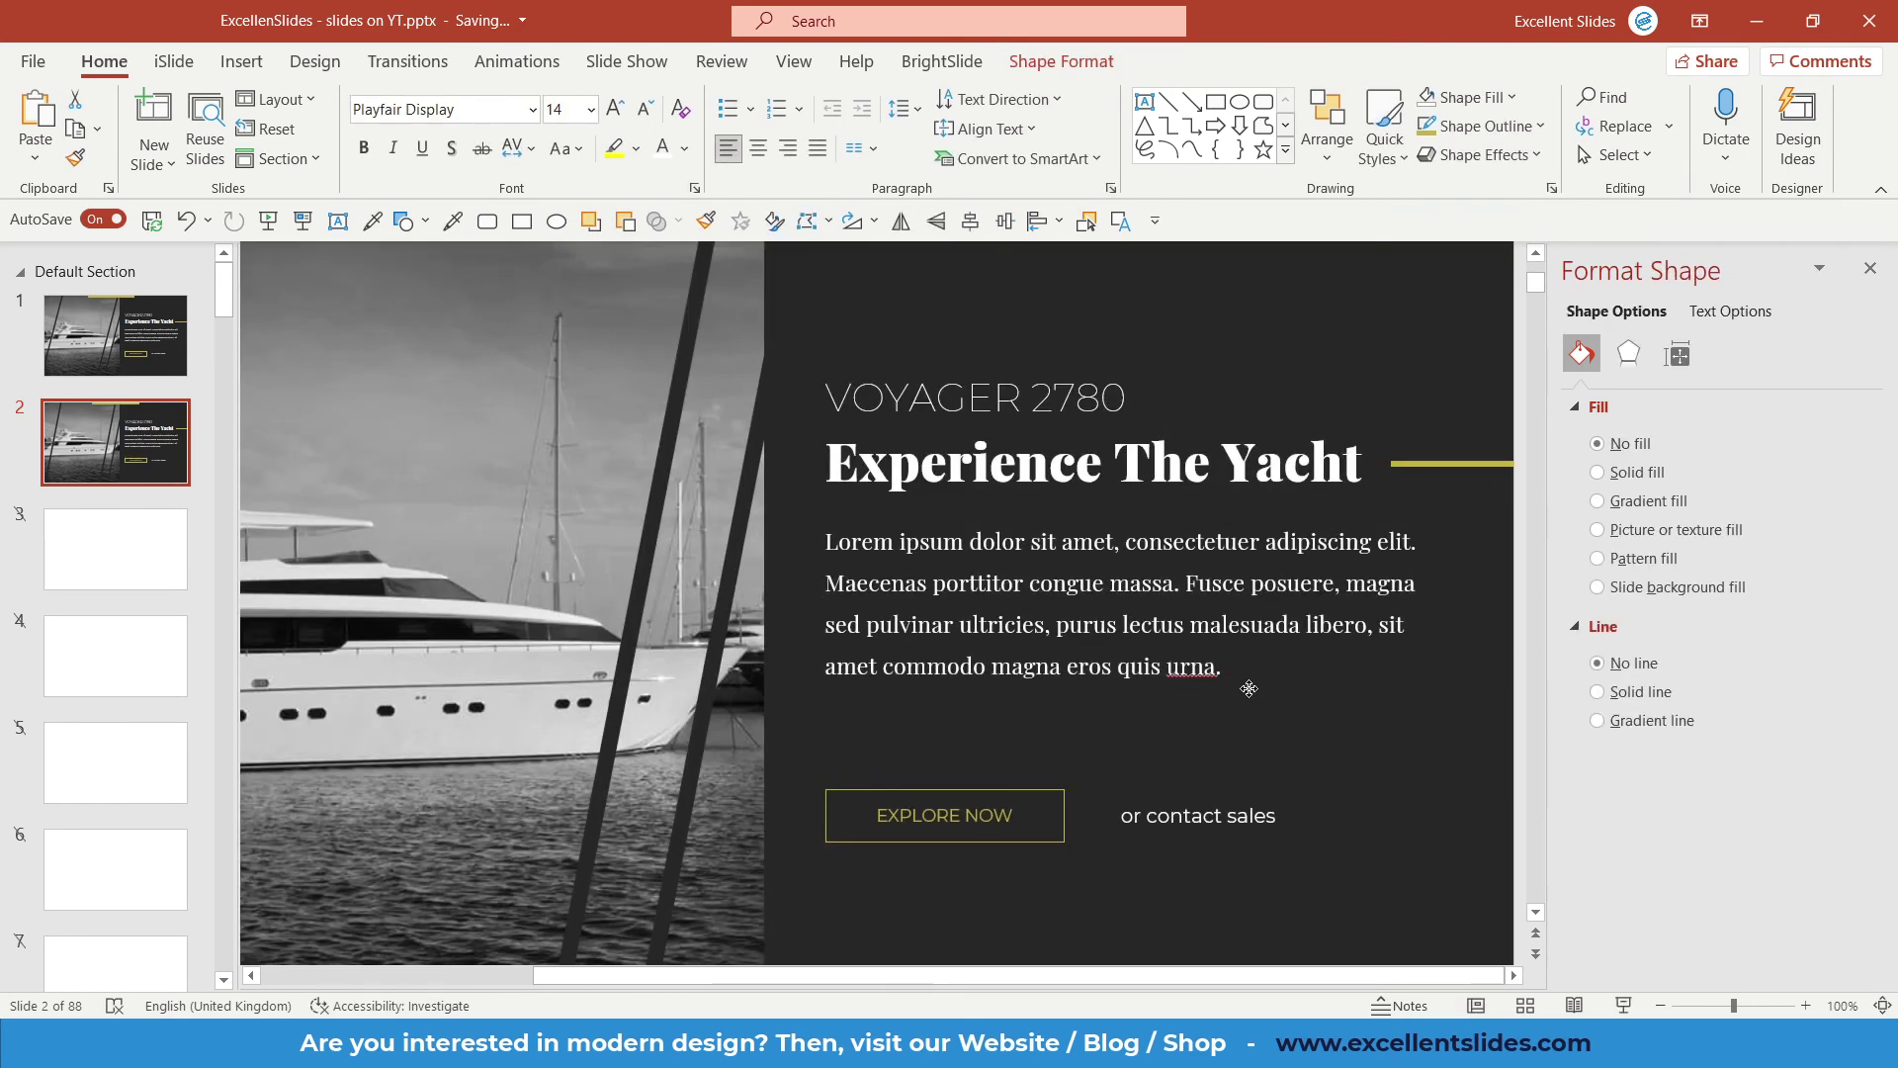
pyautogui.moveTo(1249, 688); pyautogui.dragTo(1249, 686)
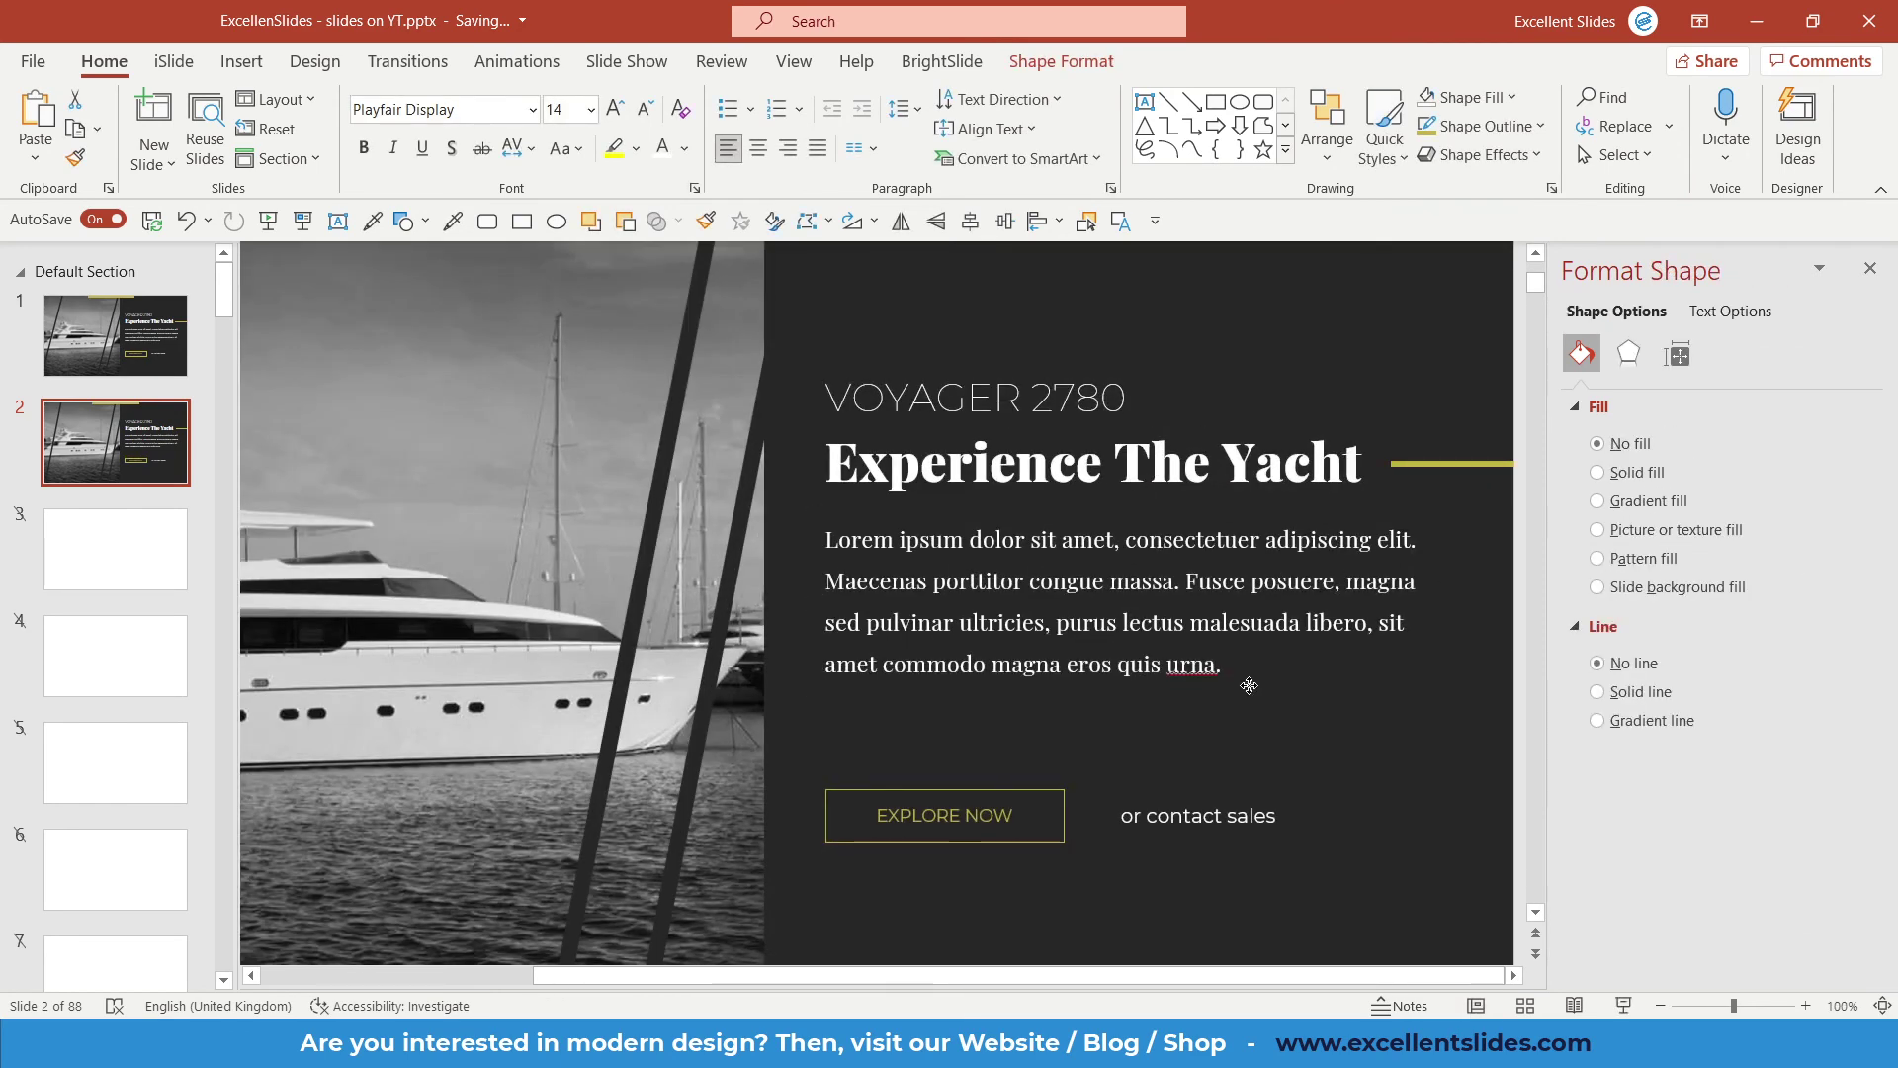
pyautogui.click(306, 226)
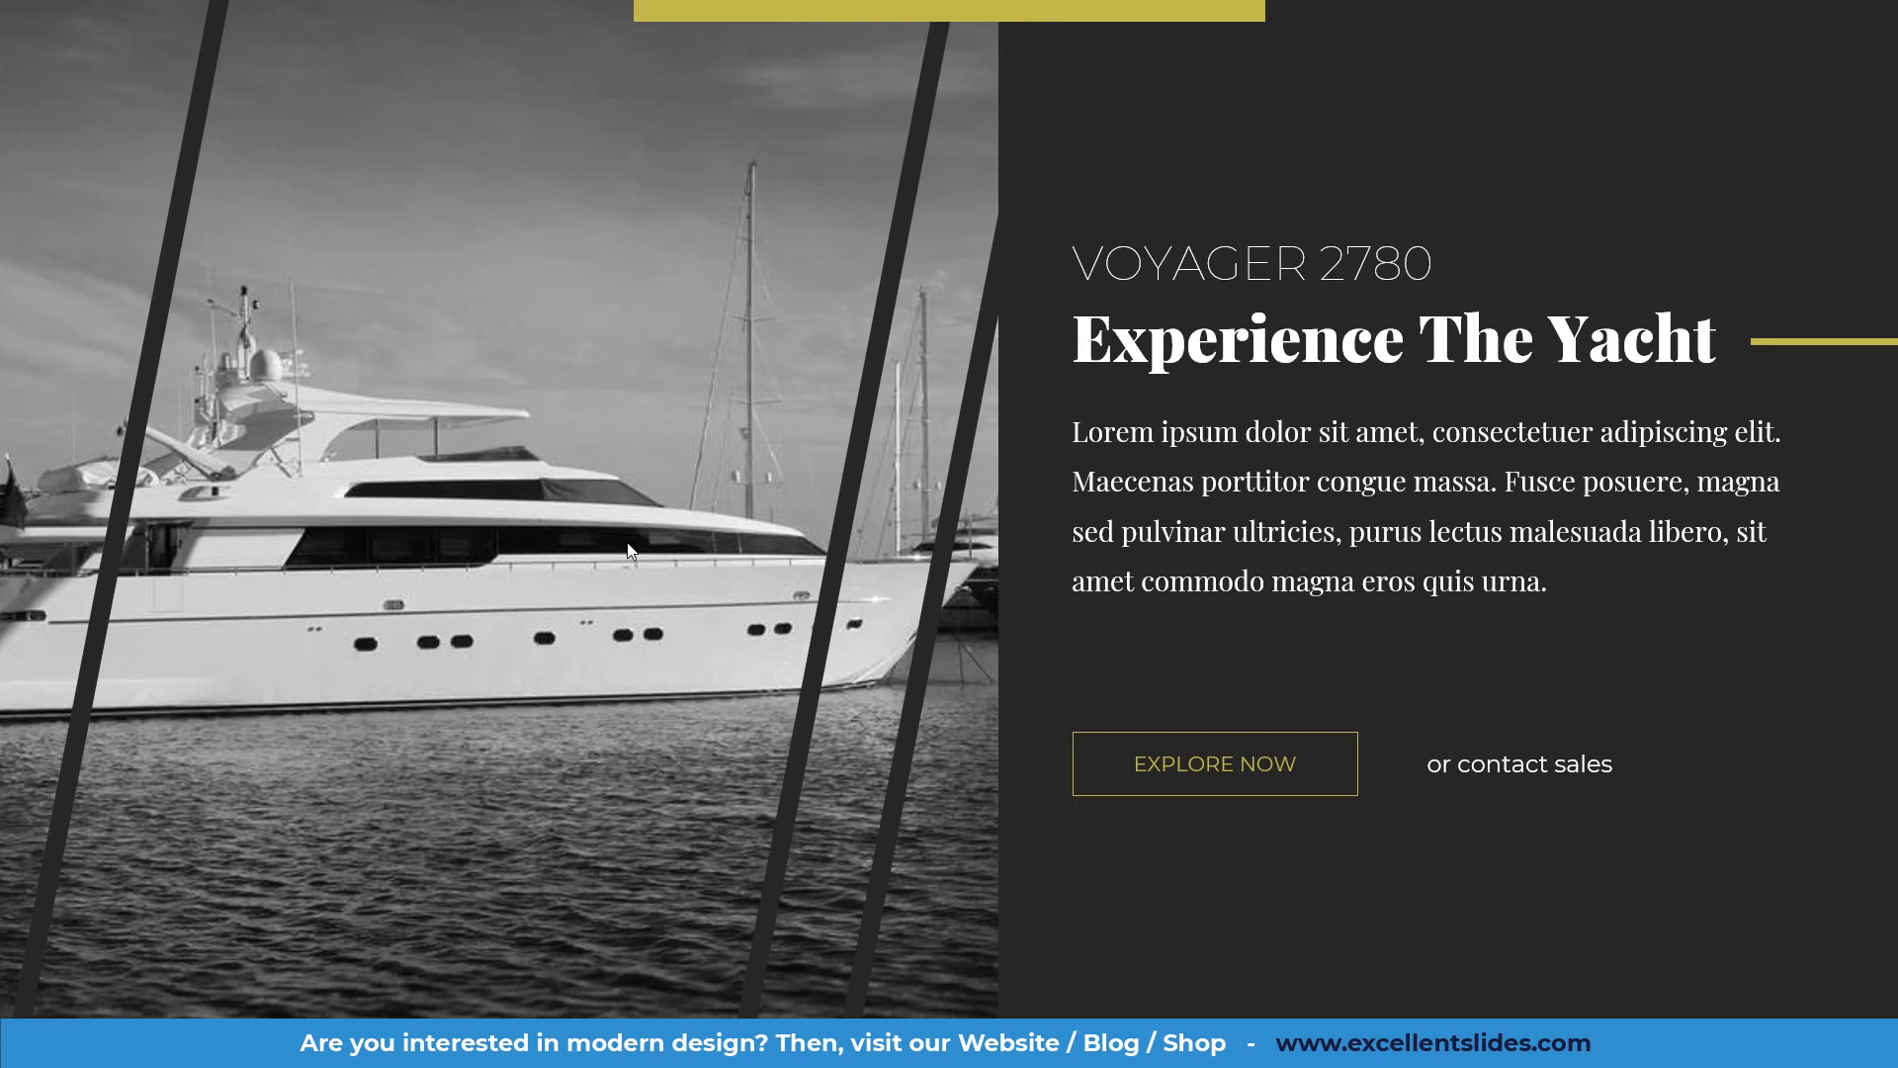